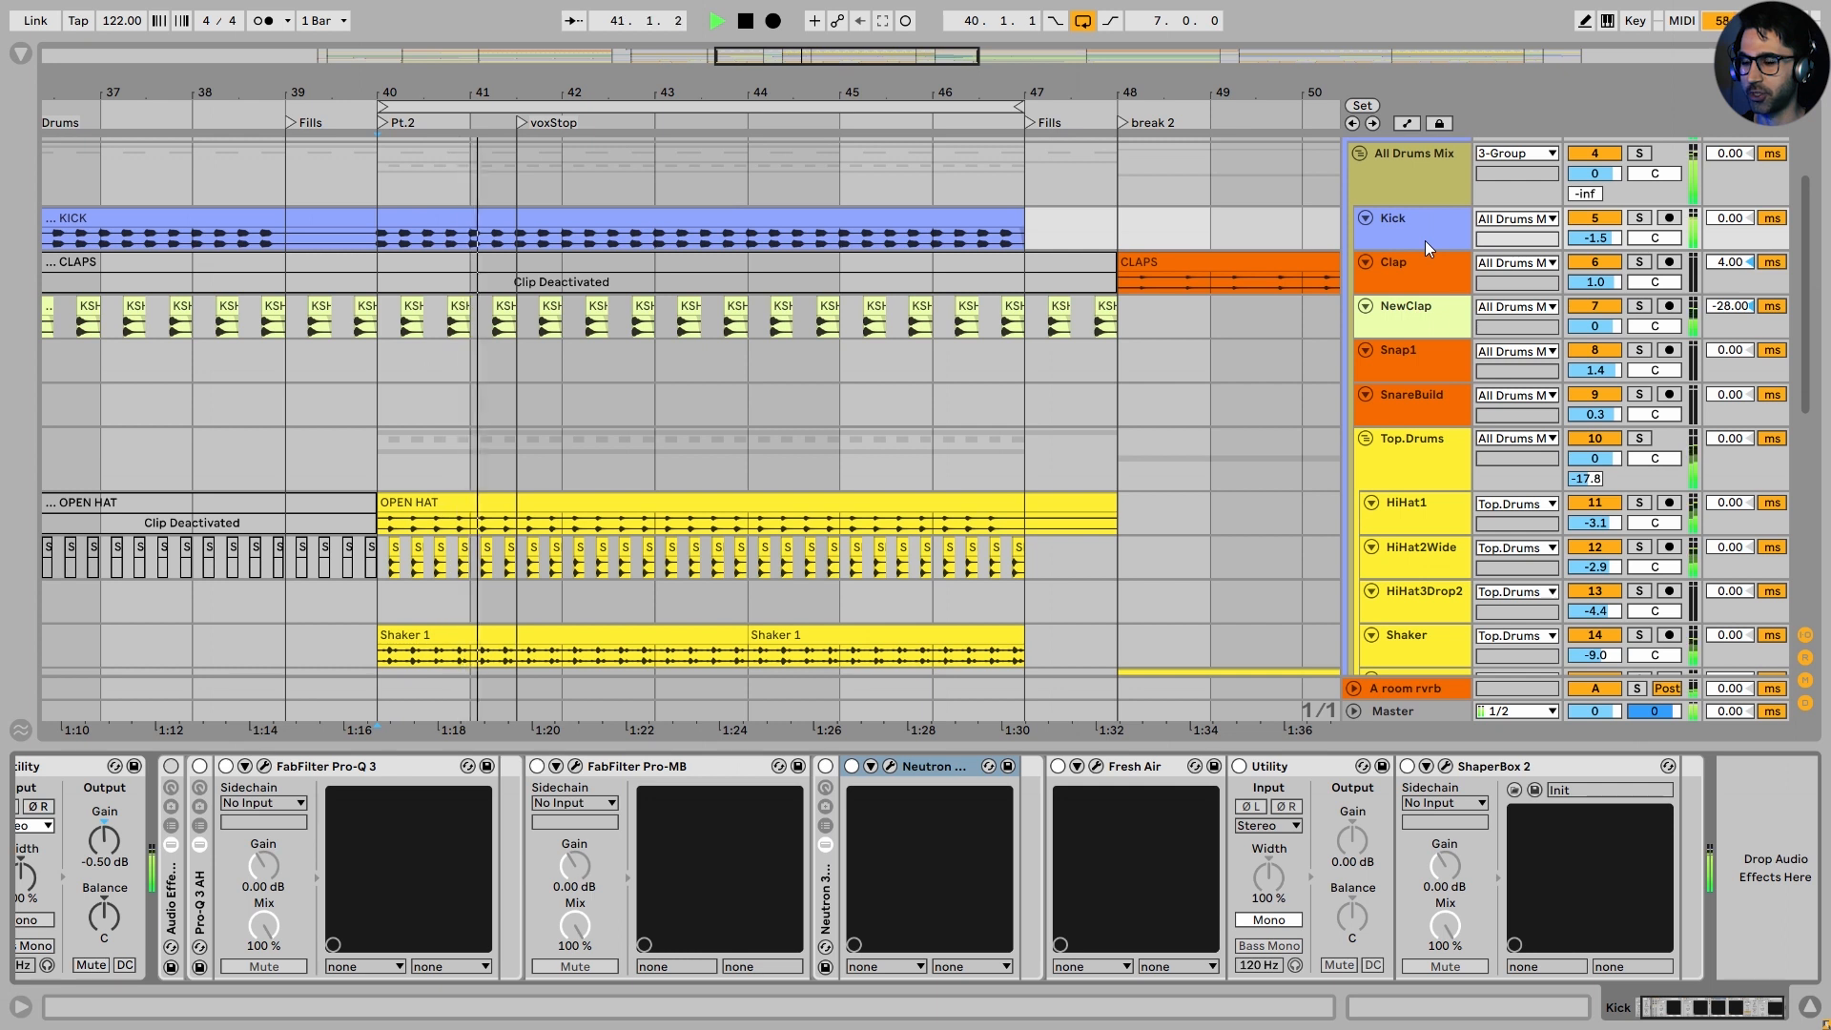
Play the looped drum section from bar 40 to compare the Kick with its effects chain bypassed and enabled
key("space")
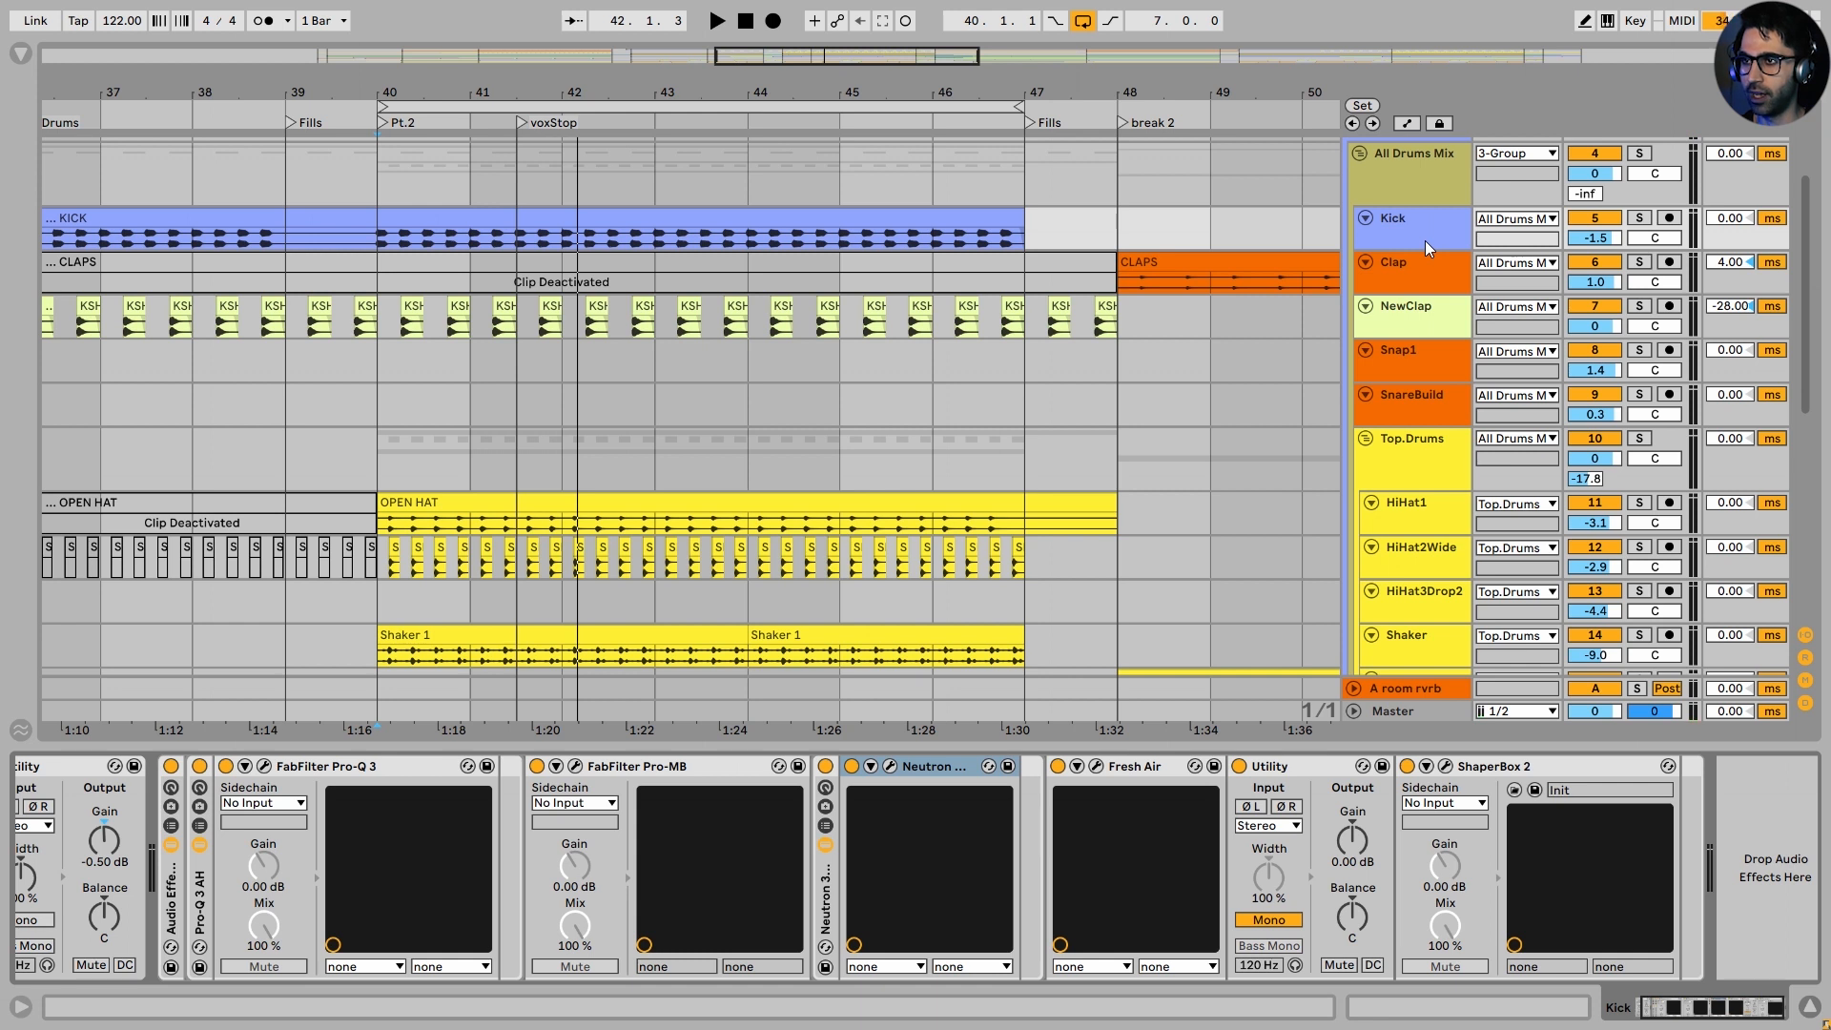
key("space")
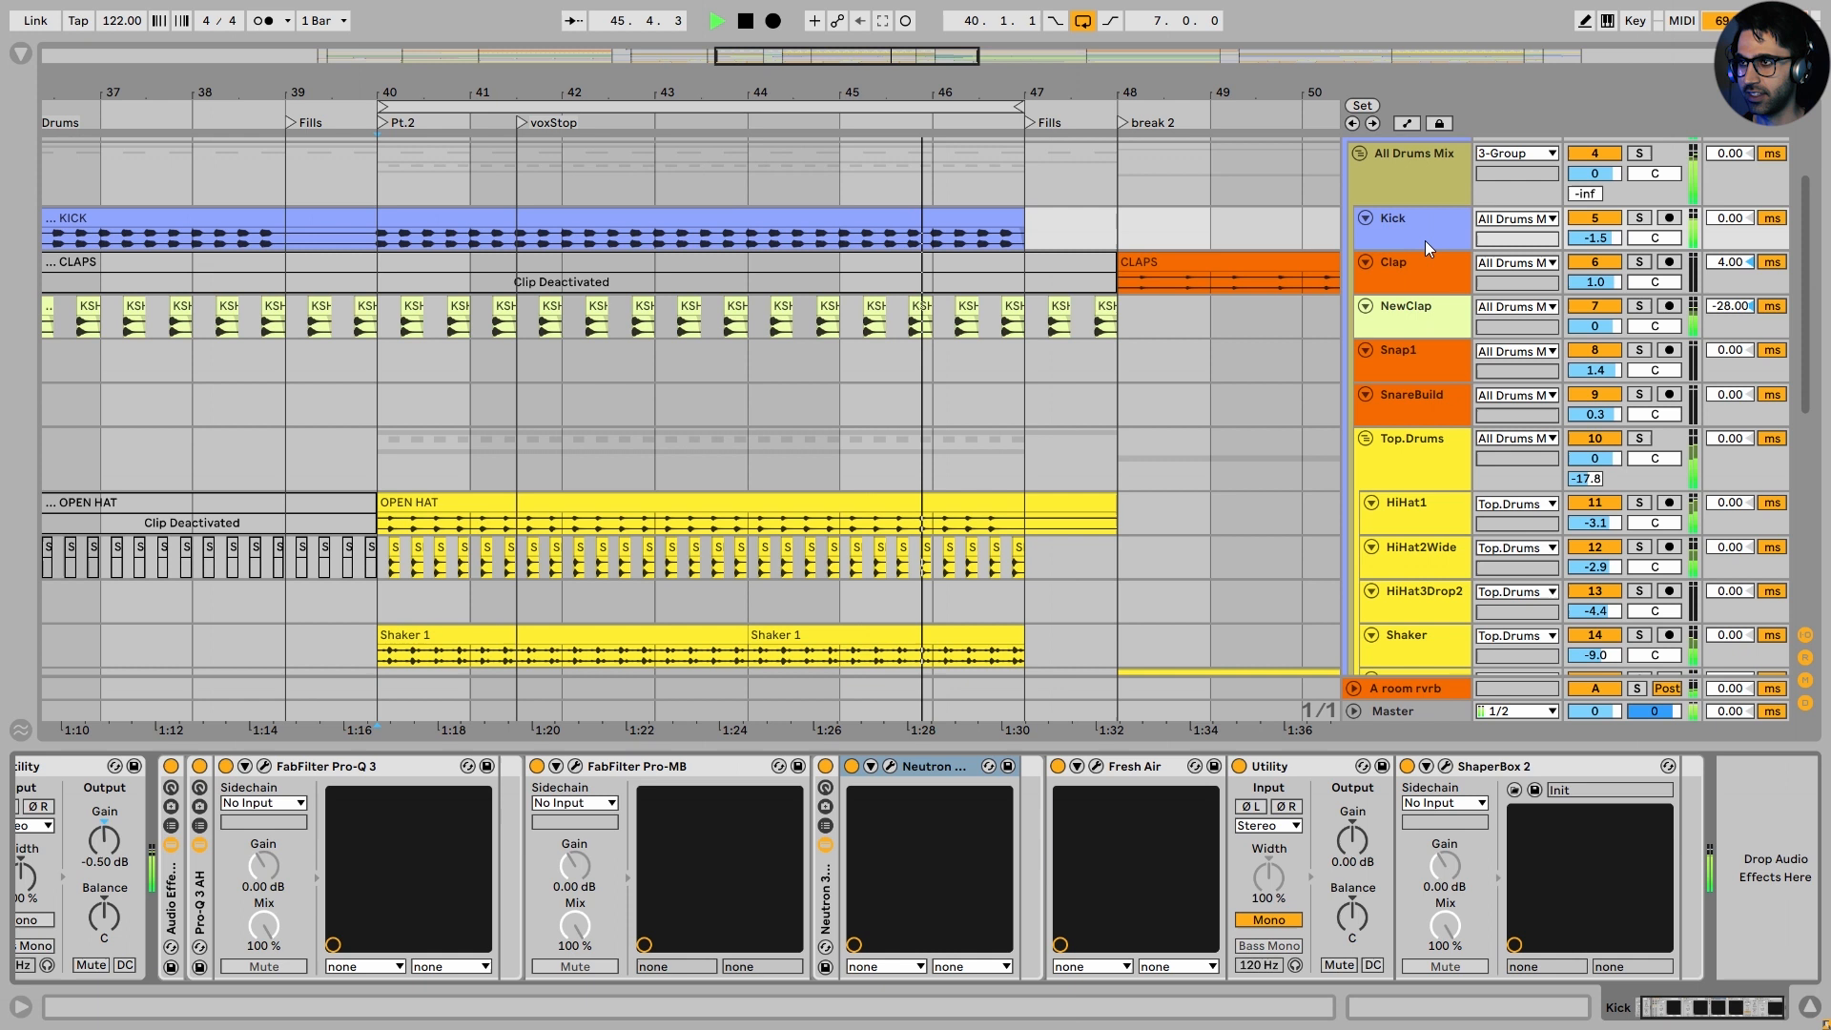
key("space")
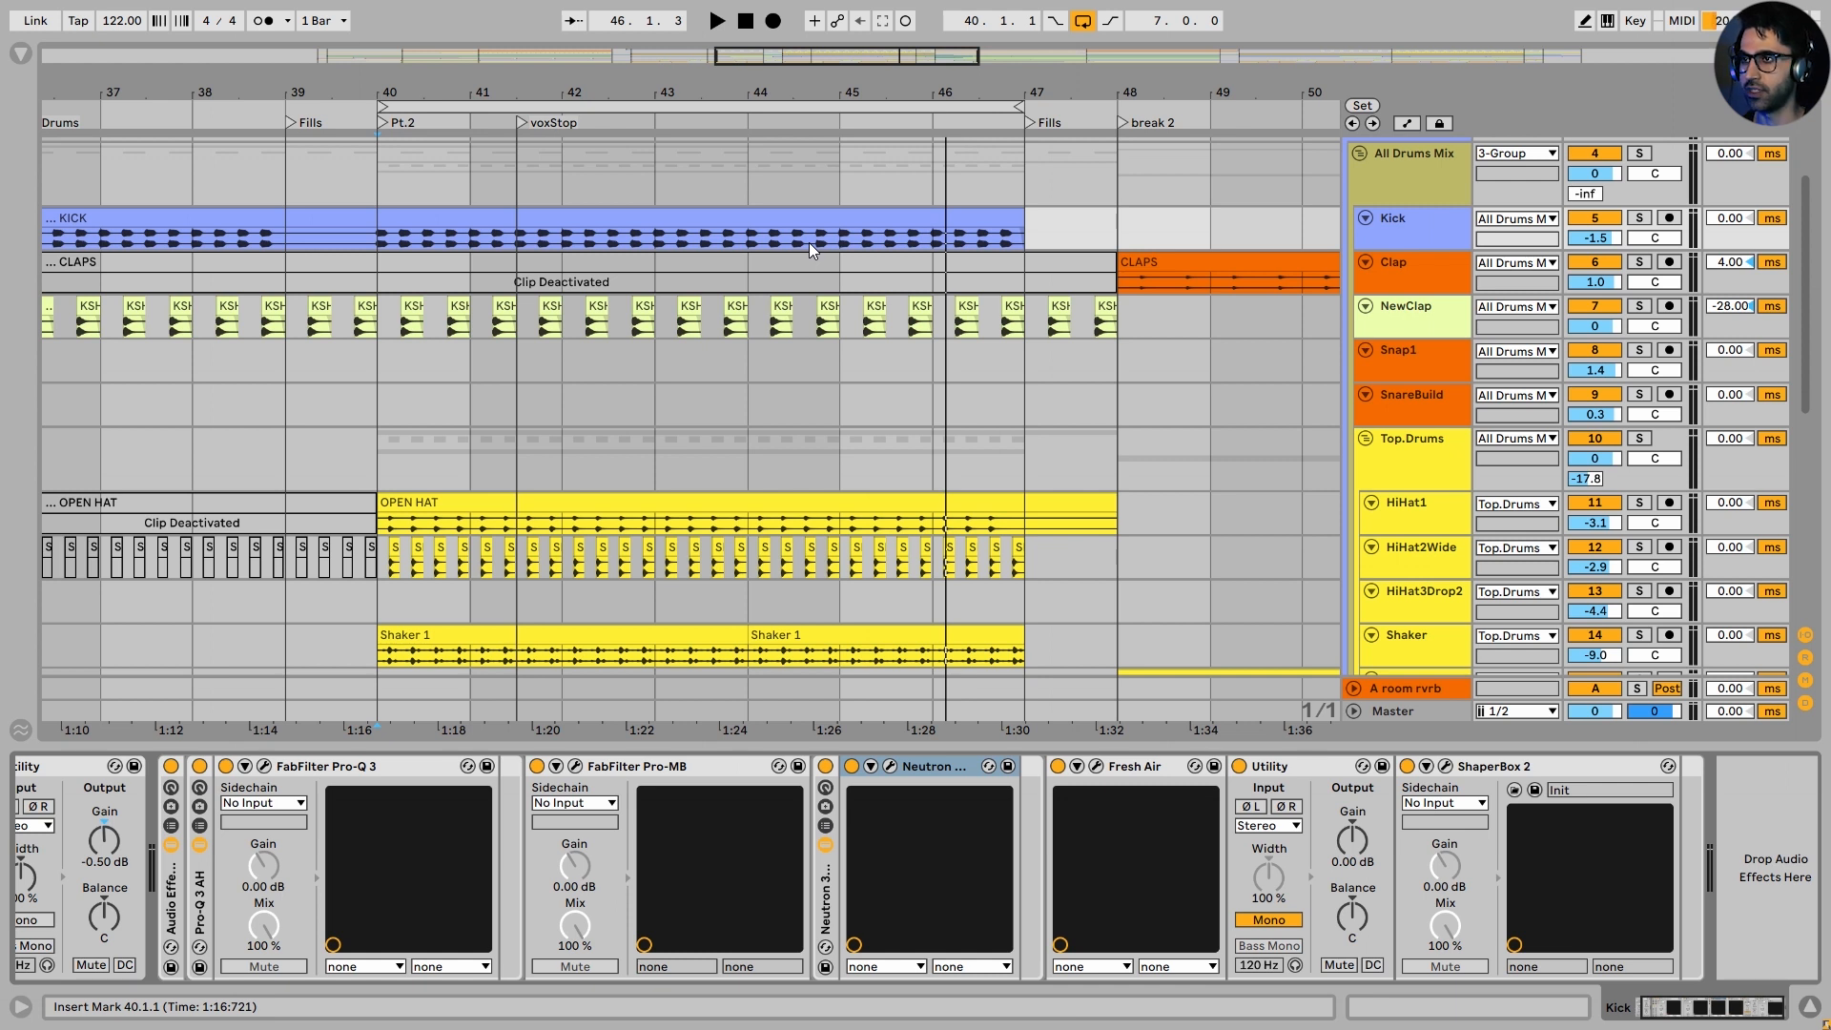
Open the Kick's FabFilter Pro-Q 3, bypass its EQ processing and listen to the soloed kick
scroll(612, 816, "left", 2)
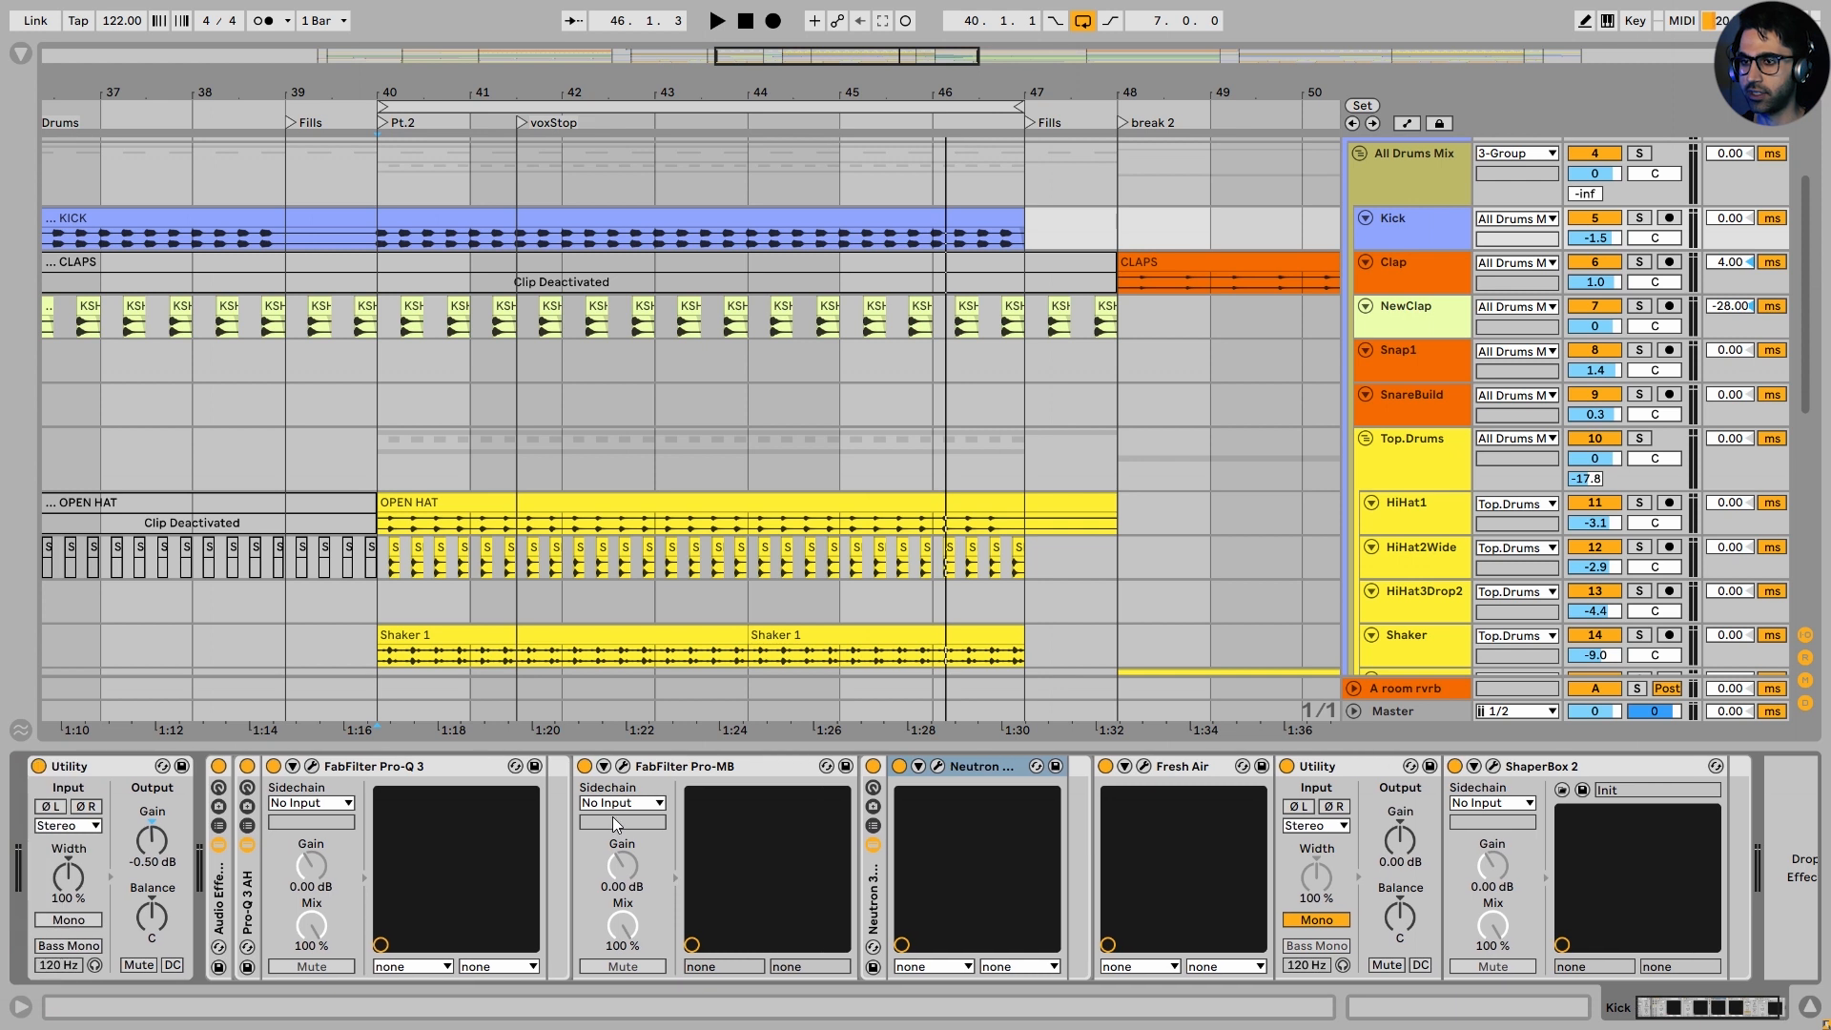
left_click(311, 766)
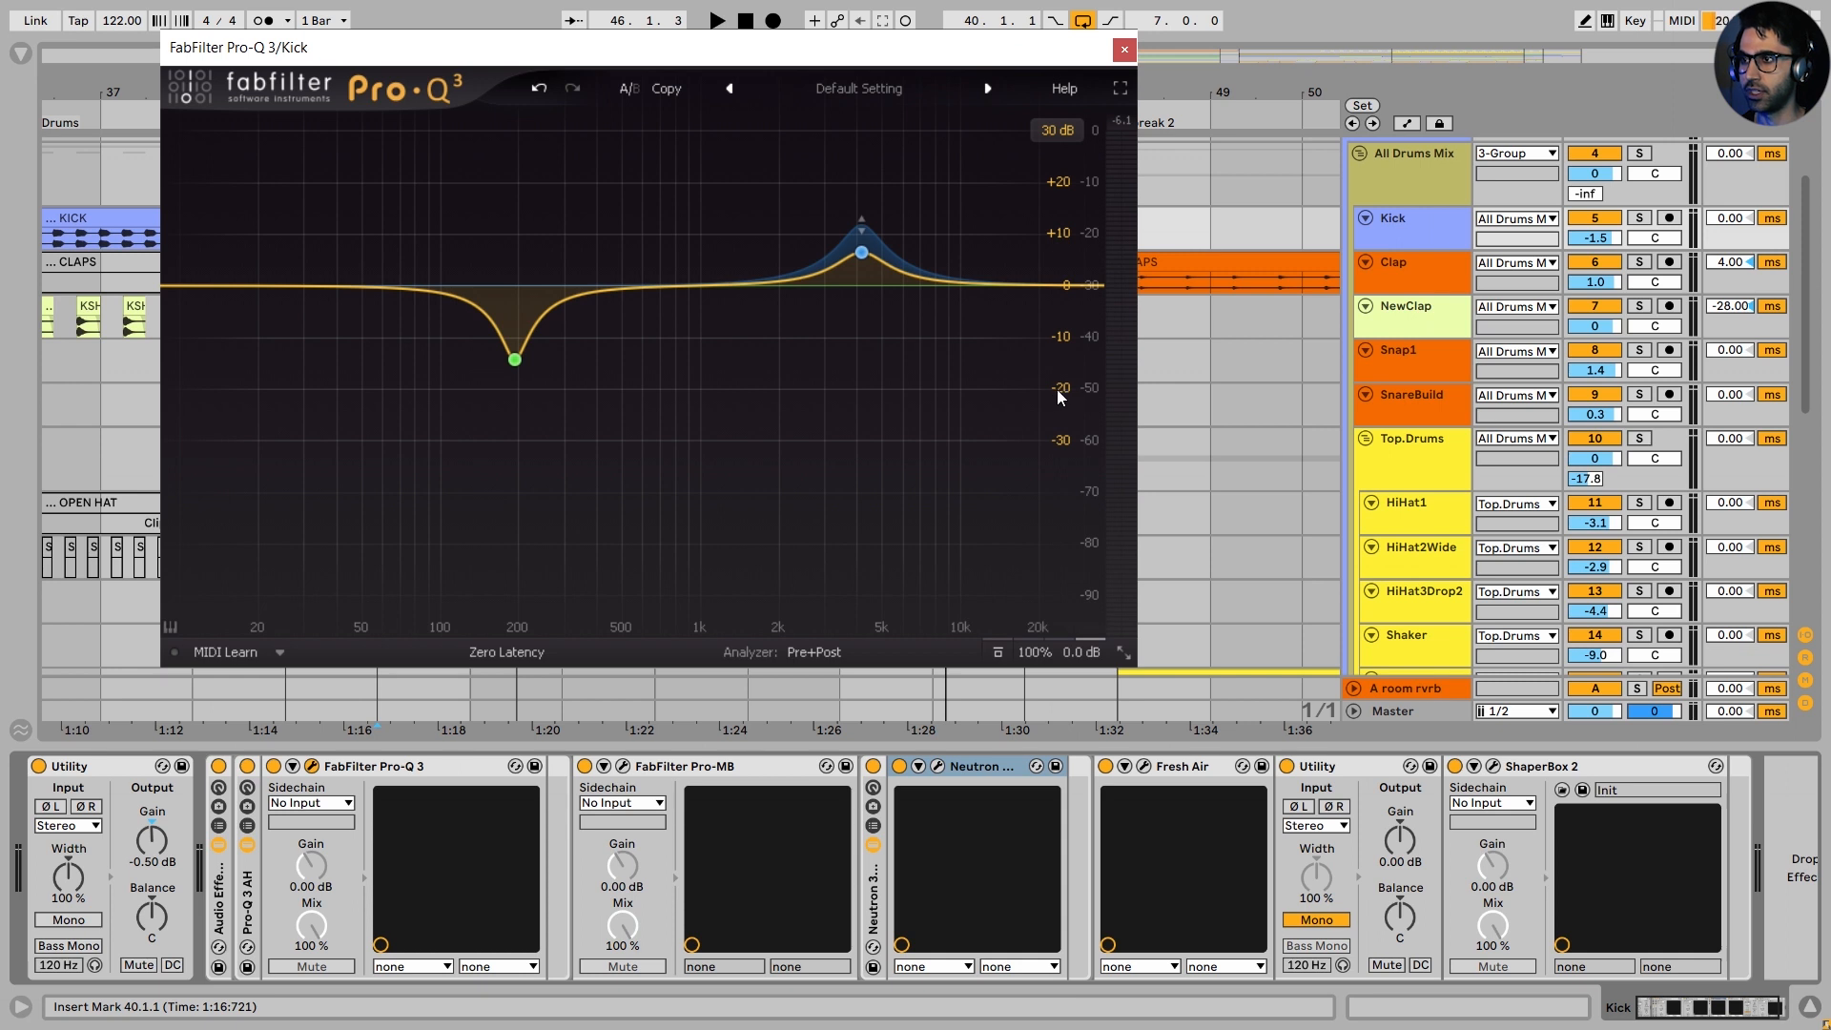
mouse_move(579, 386)
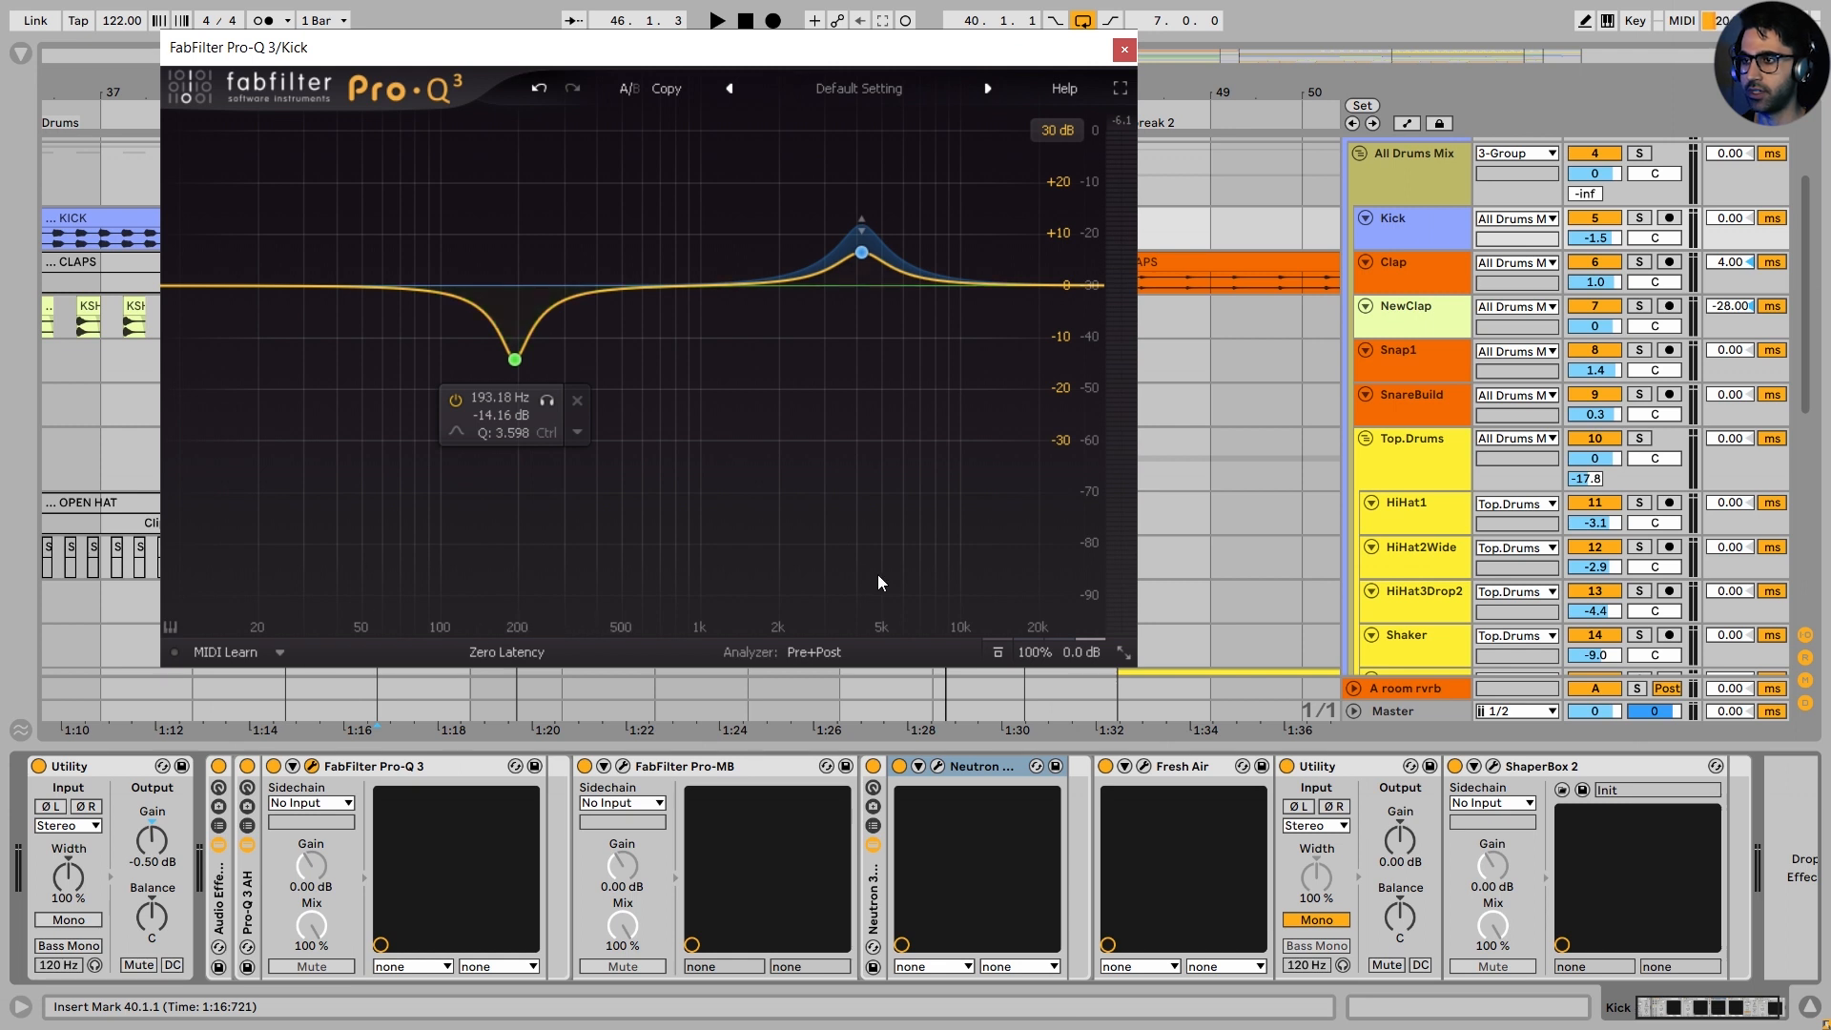
left_click(998, 654)
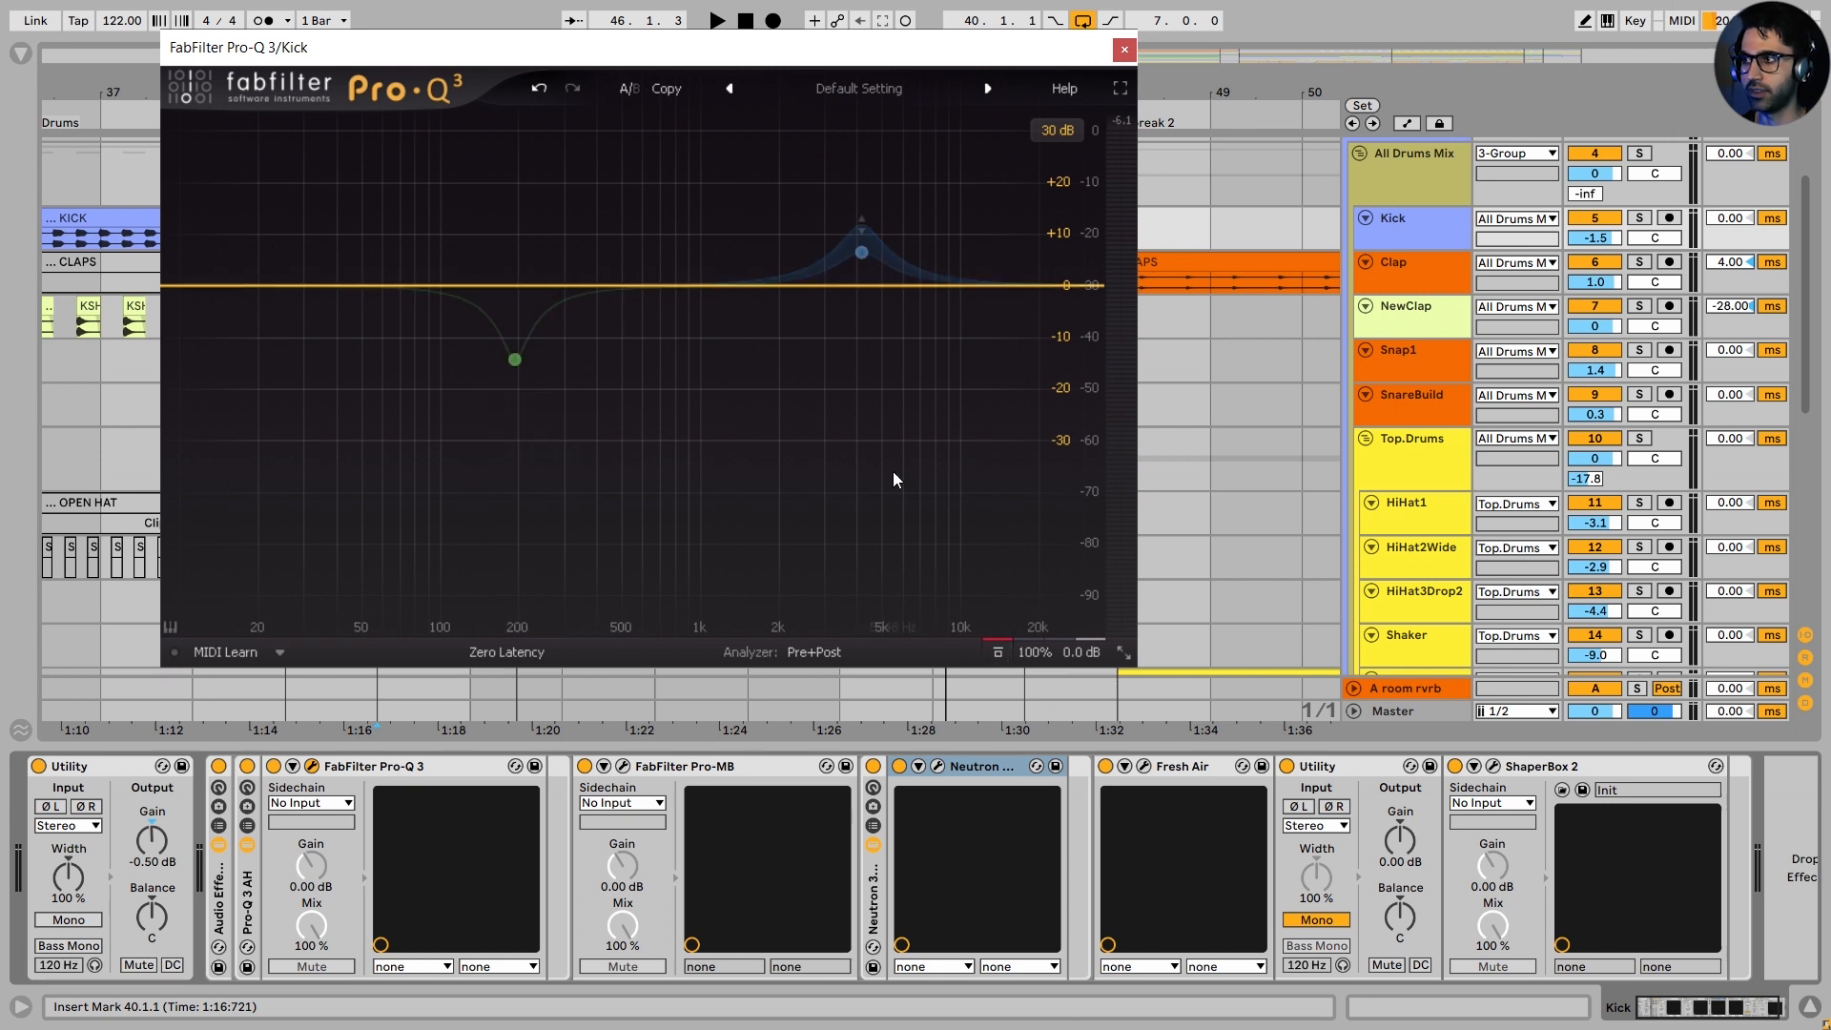
key("space")
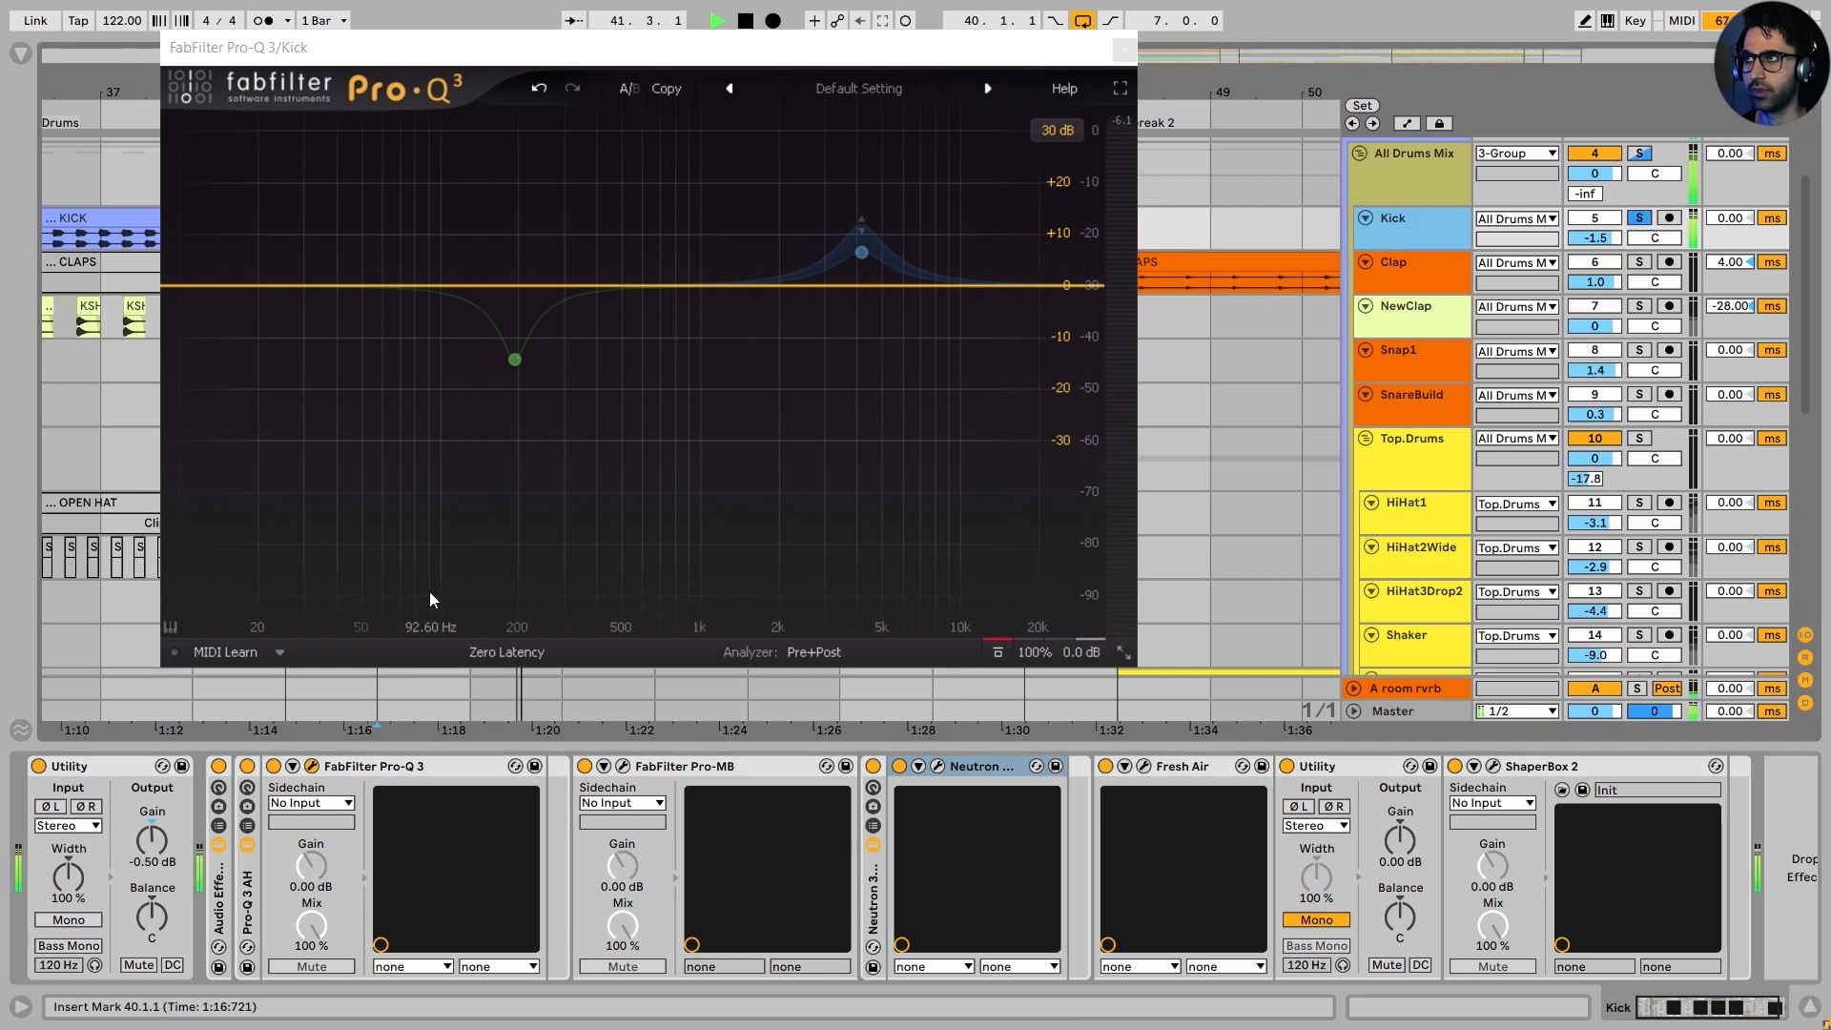
key("space")
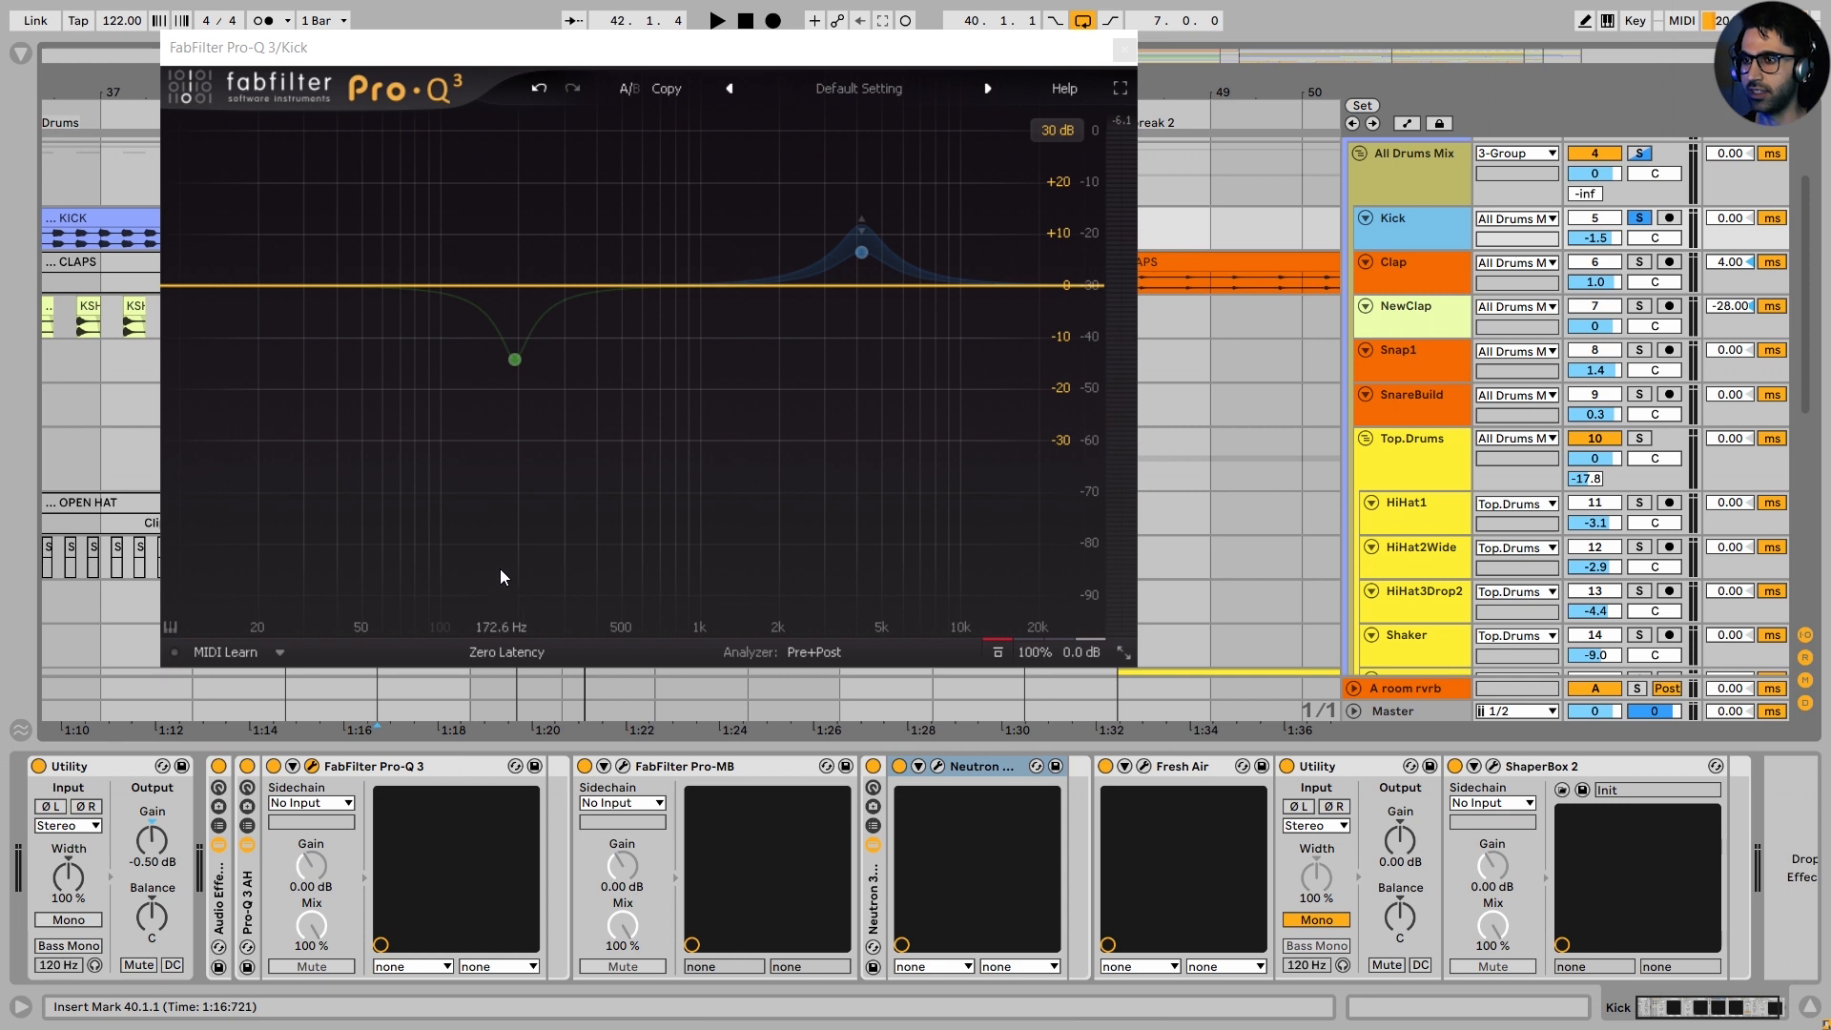
Re-enable the Pro-Q 3 processing while playing the soloed kick to hear the difference the EQ makes
mouse_move(548, 457)
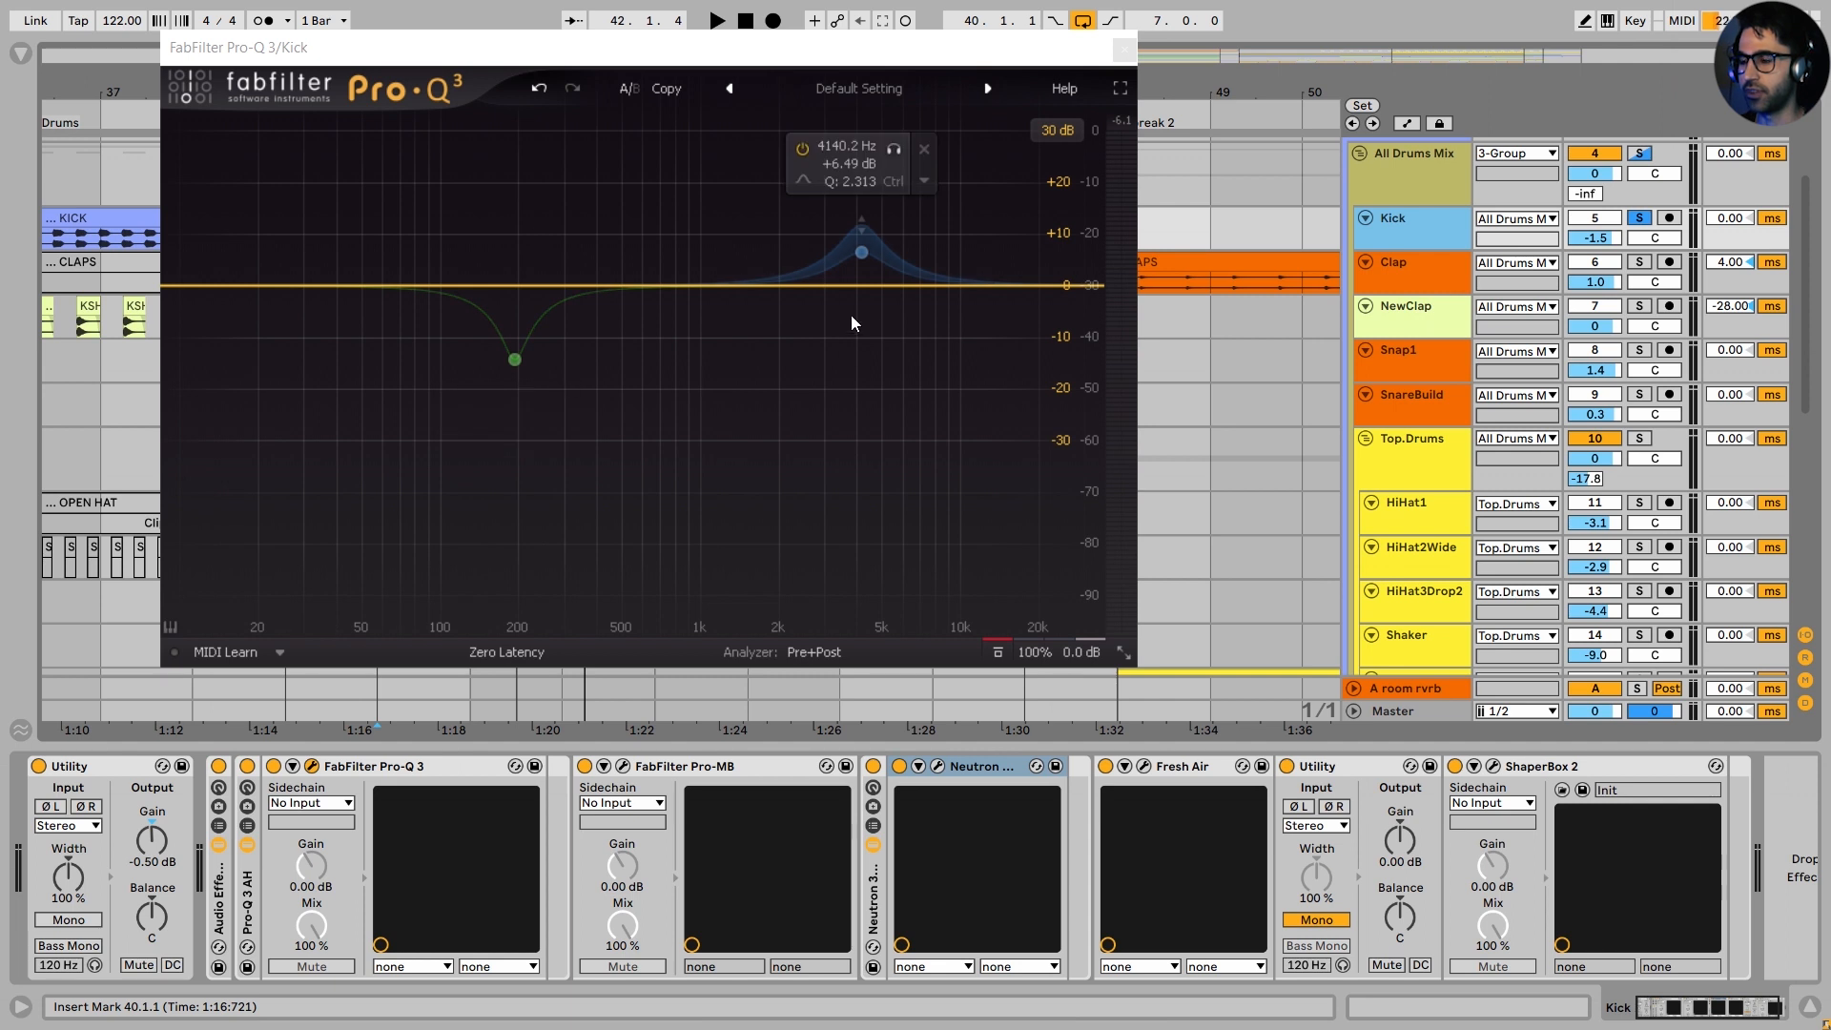
key("space")
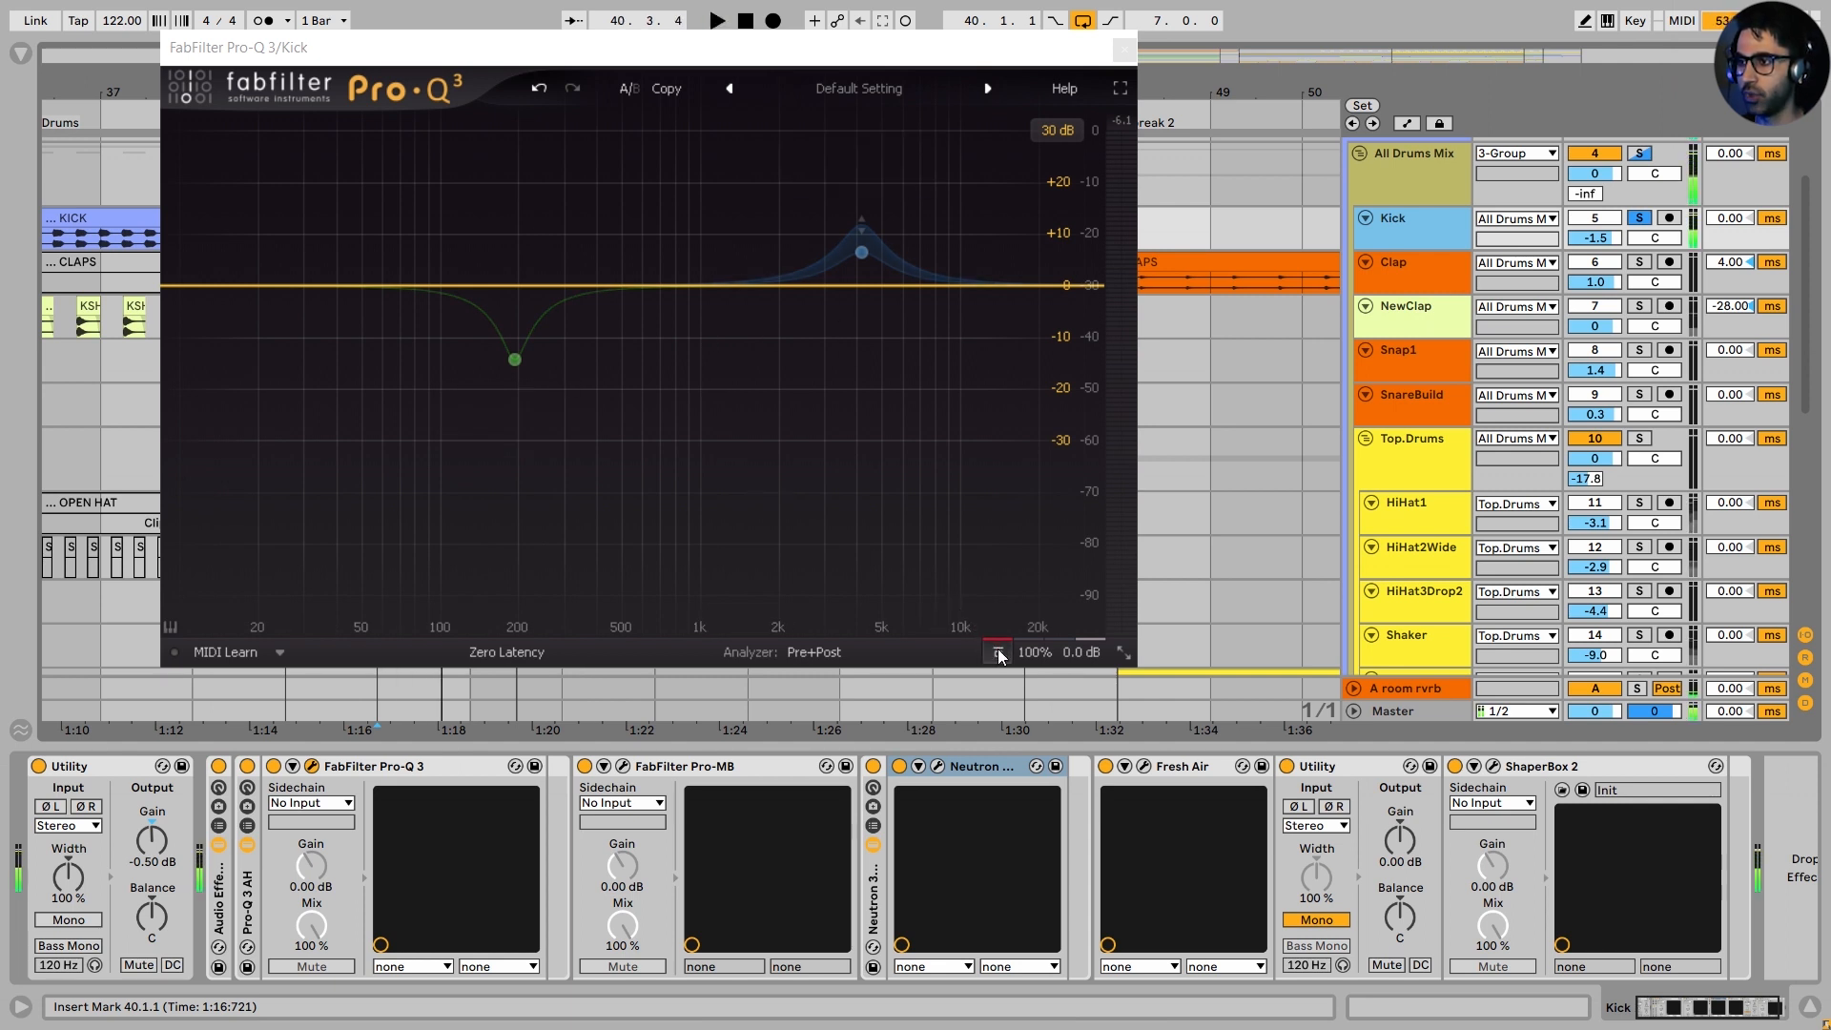
key("space")
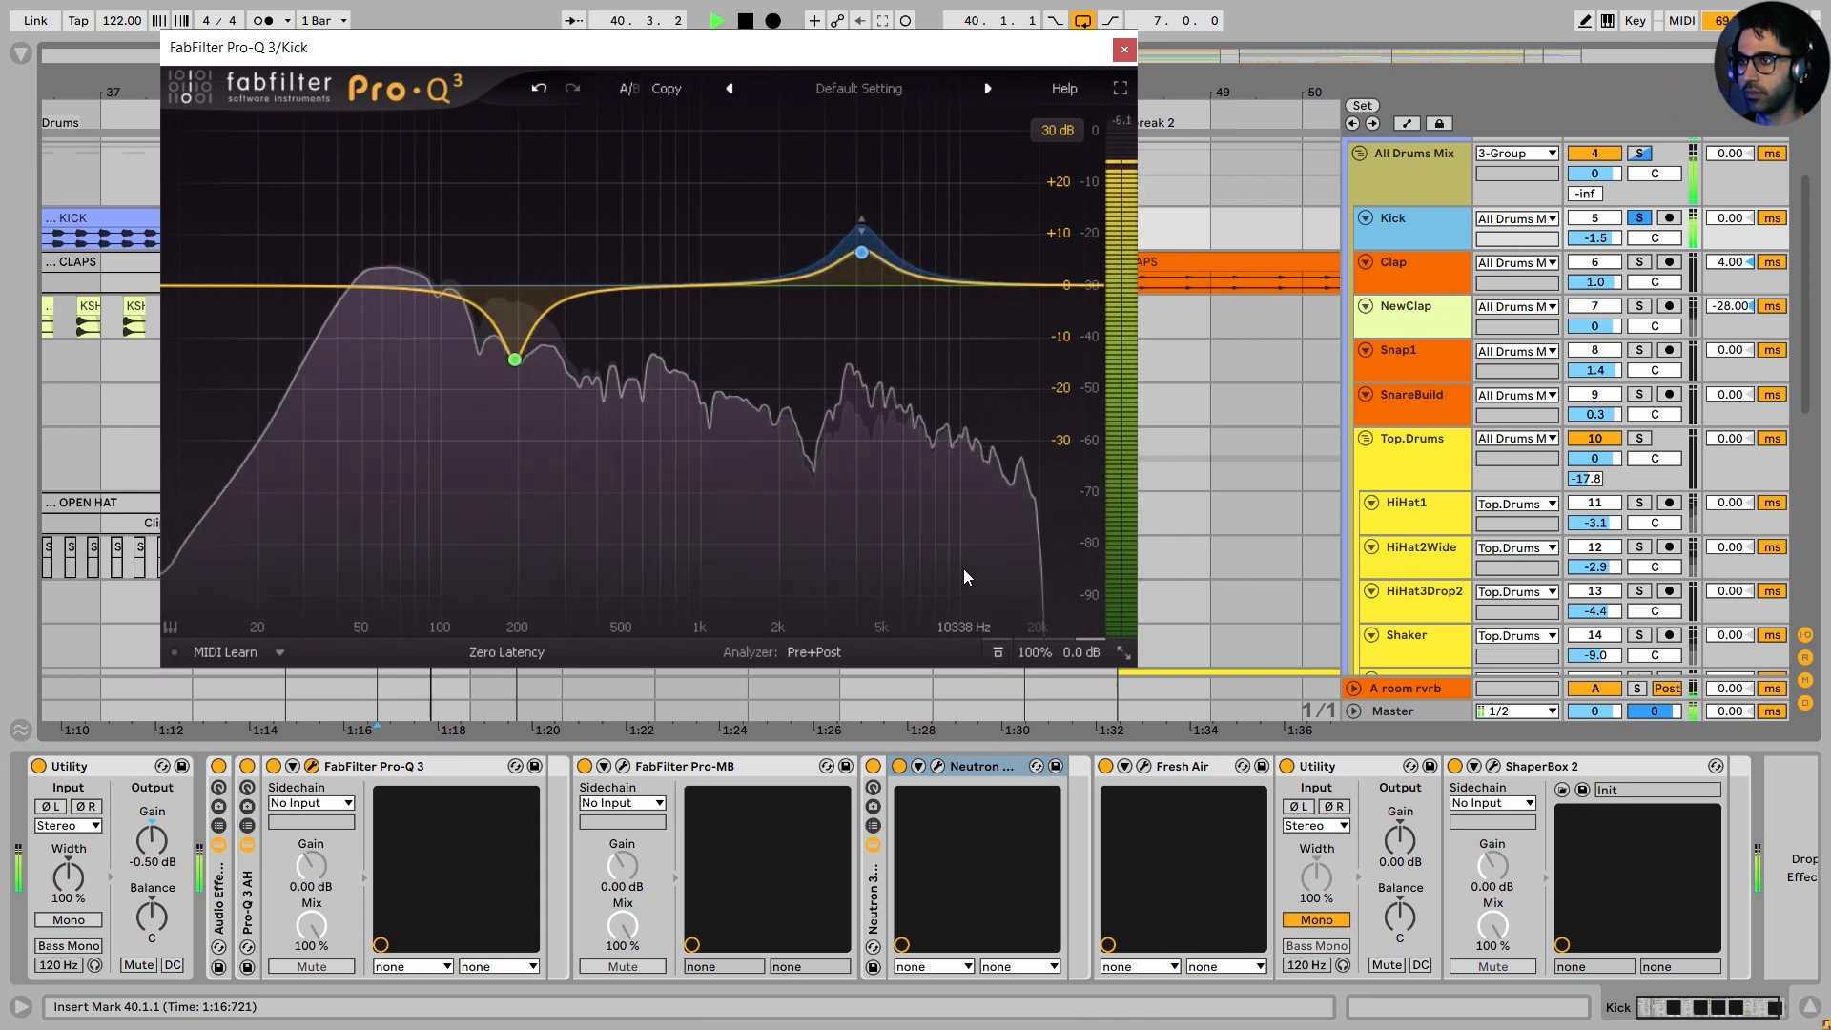
mouse_move(963, 577)
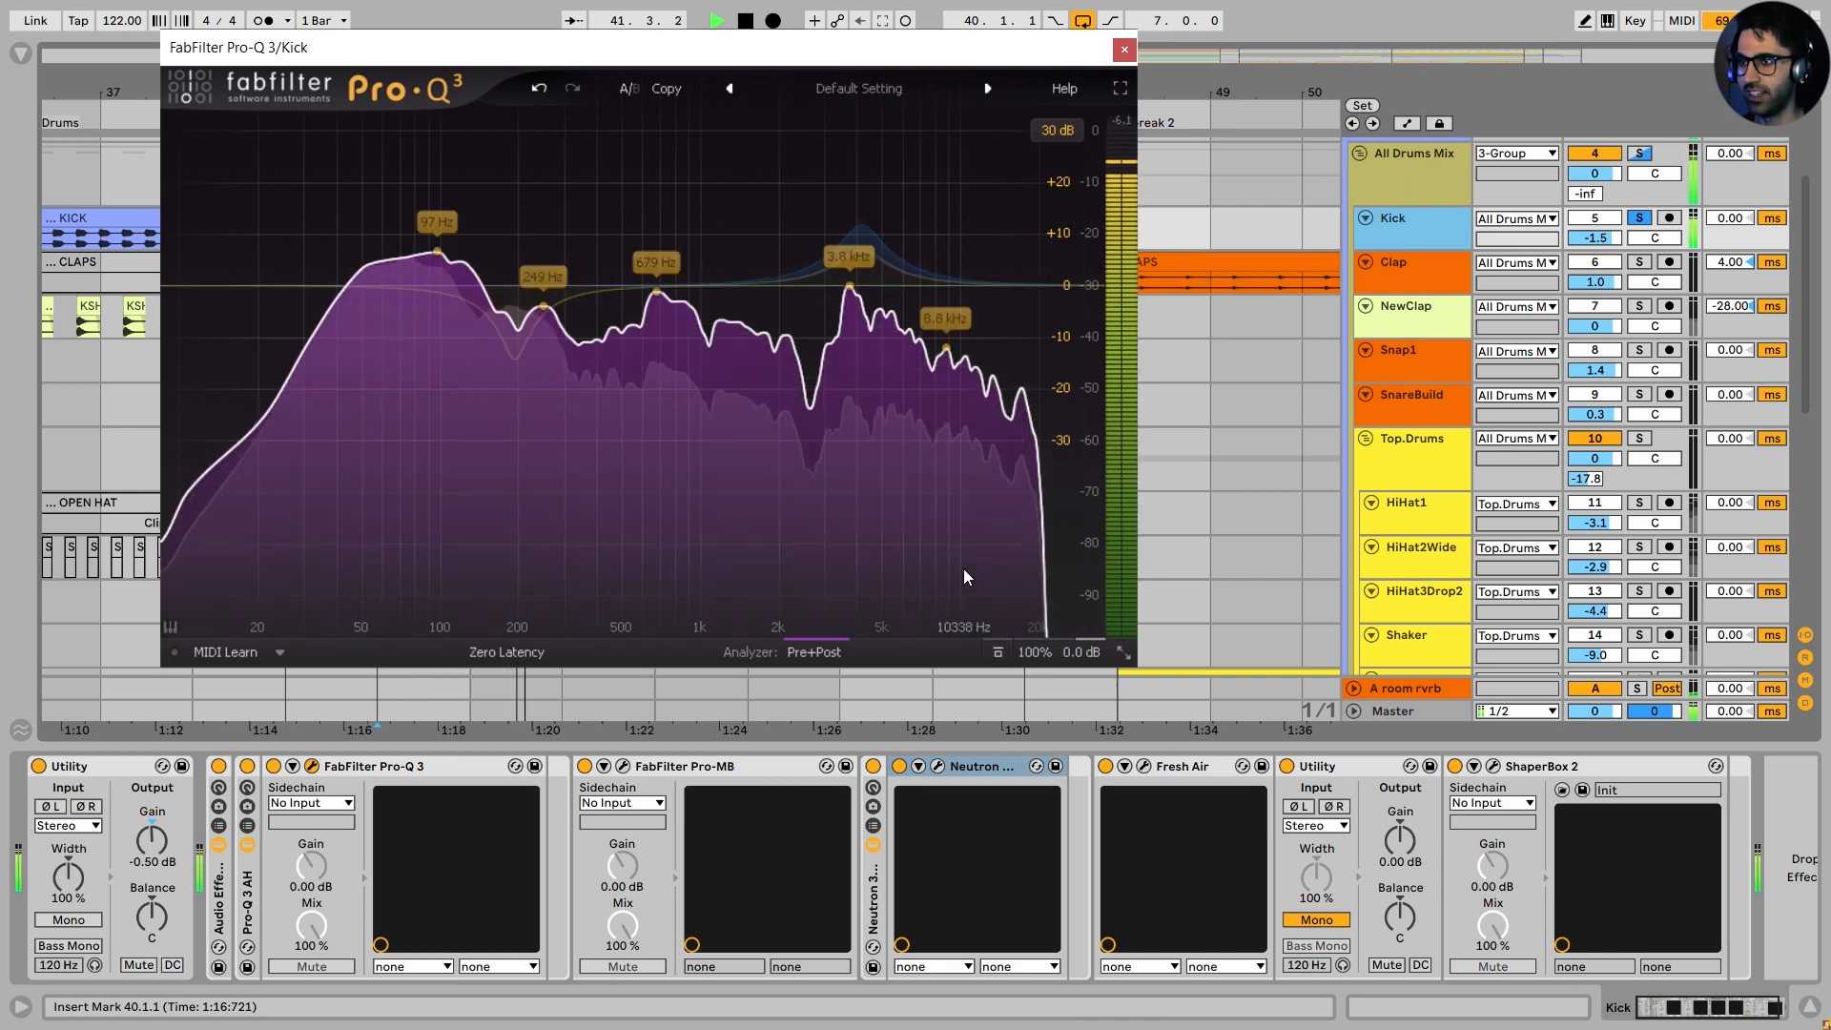
key("space")
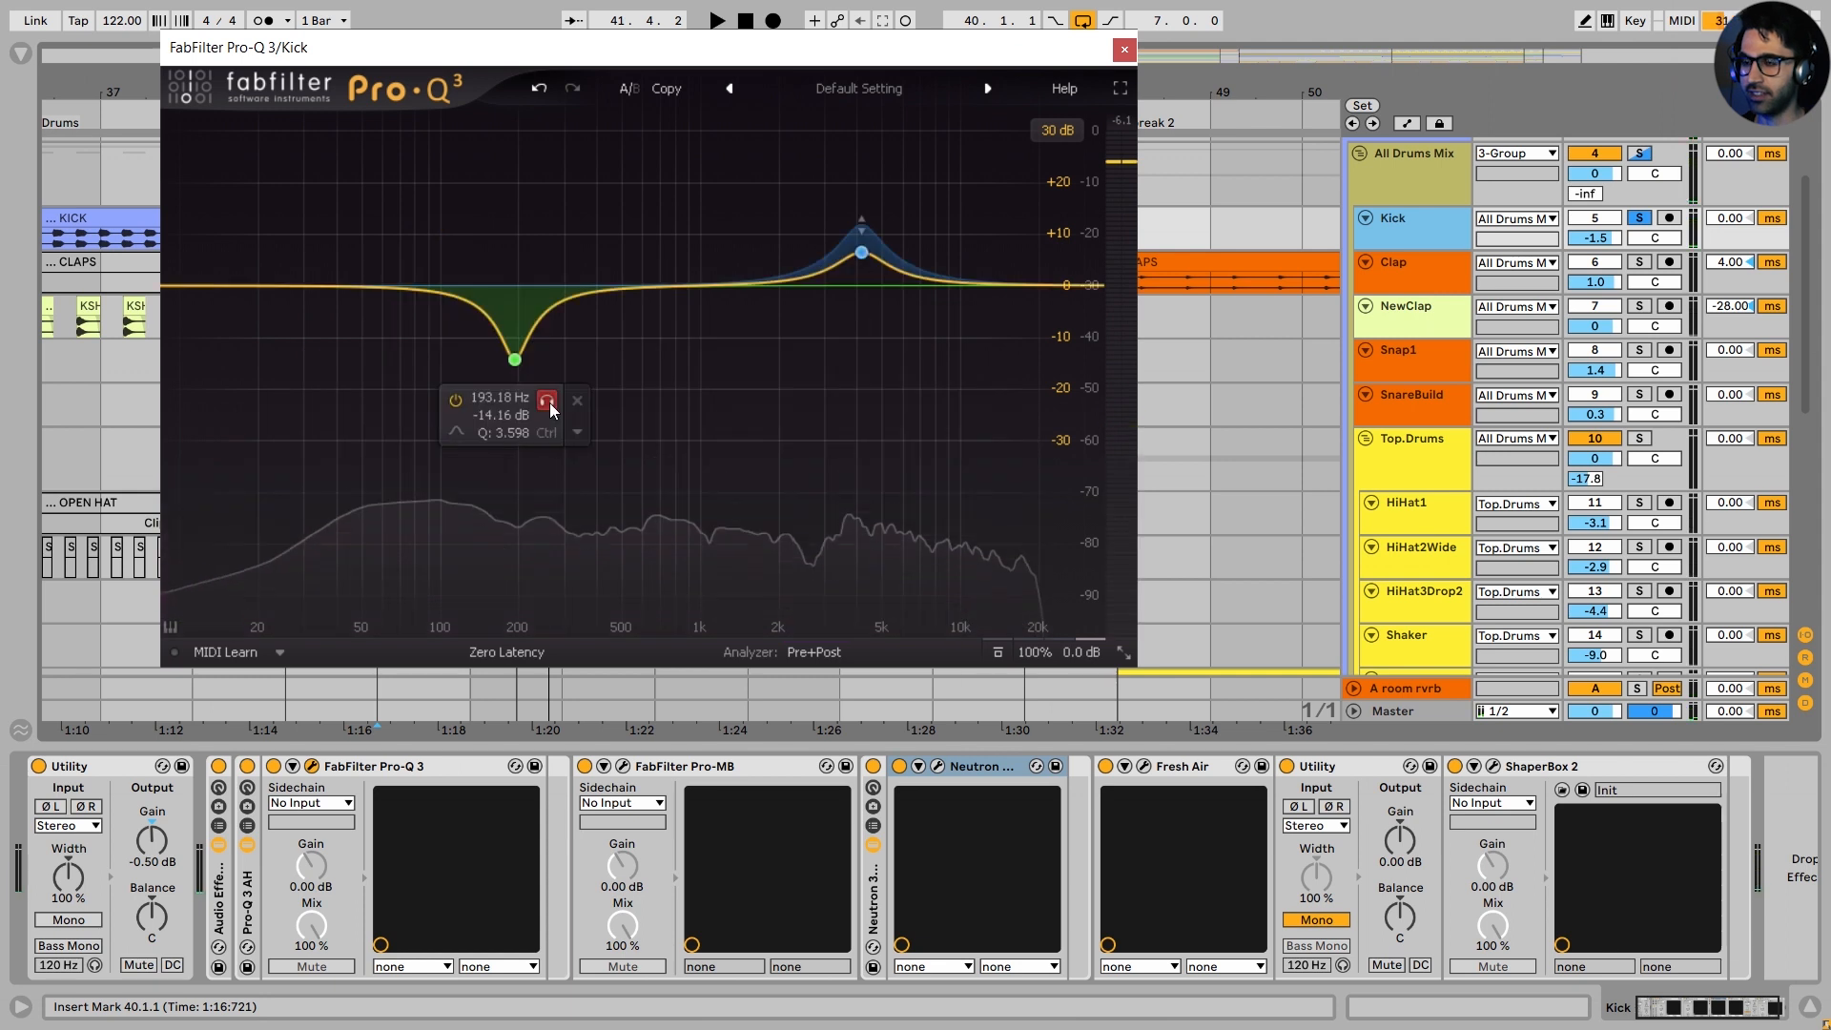
Audition only the 193 Hz cut band of the kick EQ during playback
key("space")
left_click(550, 404)
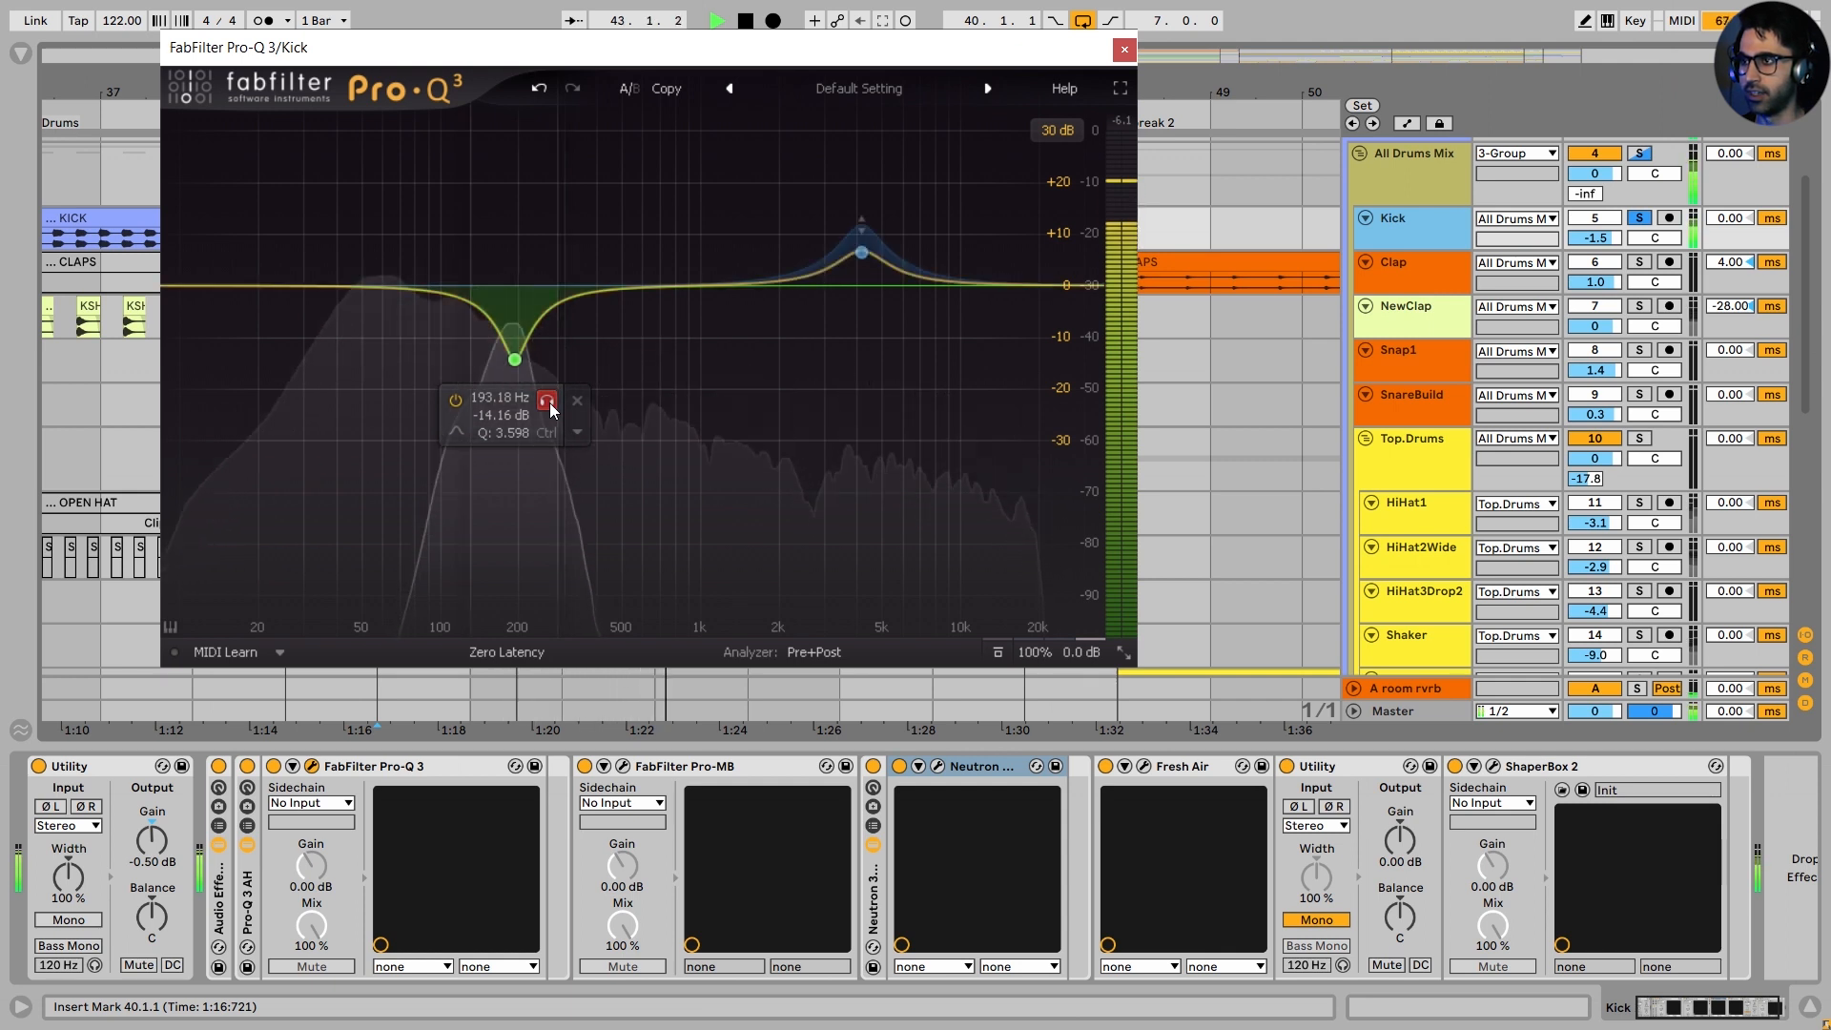
key("space")
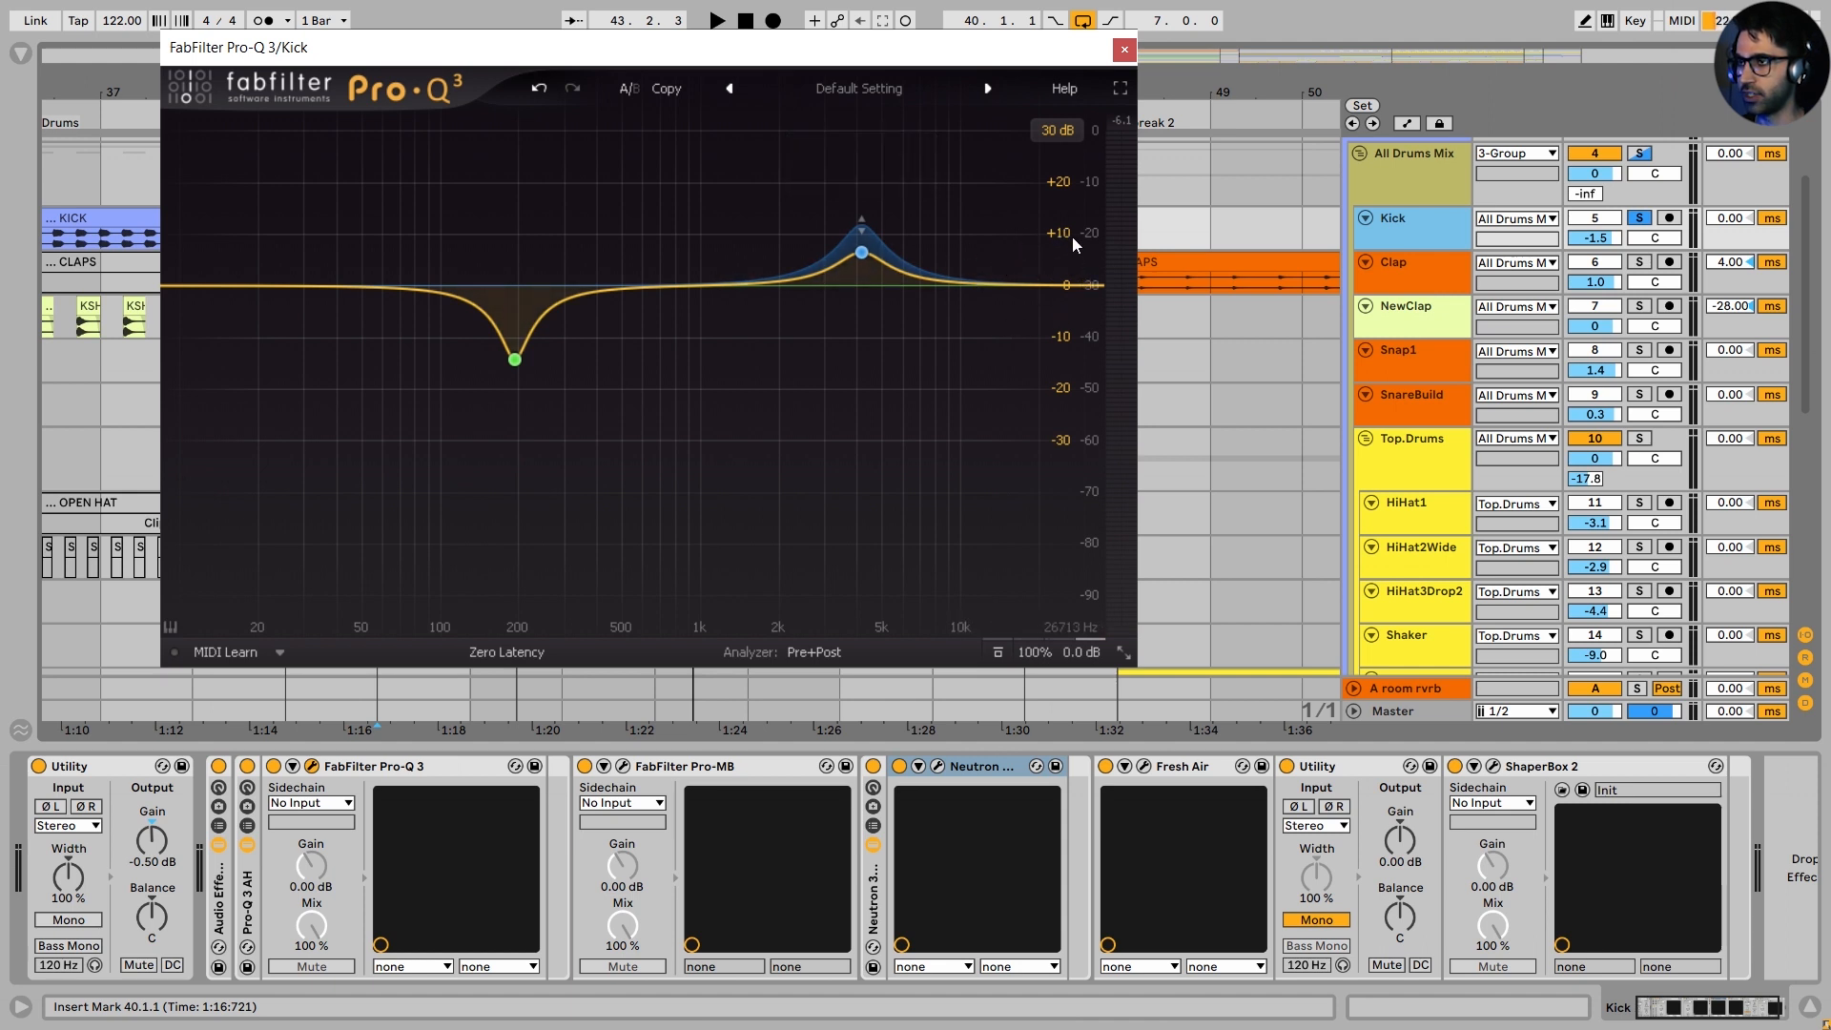
Play the soloed kick to check the effect of the 4140 Hz boost band in Pro-Q 3
mouse_move(854, 306)
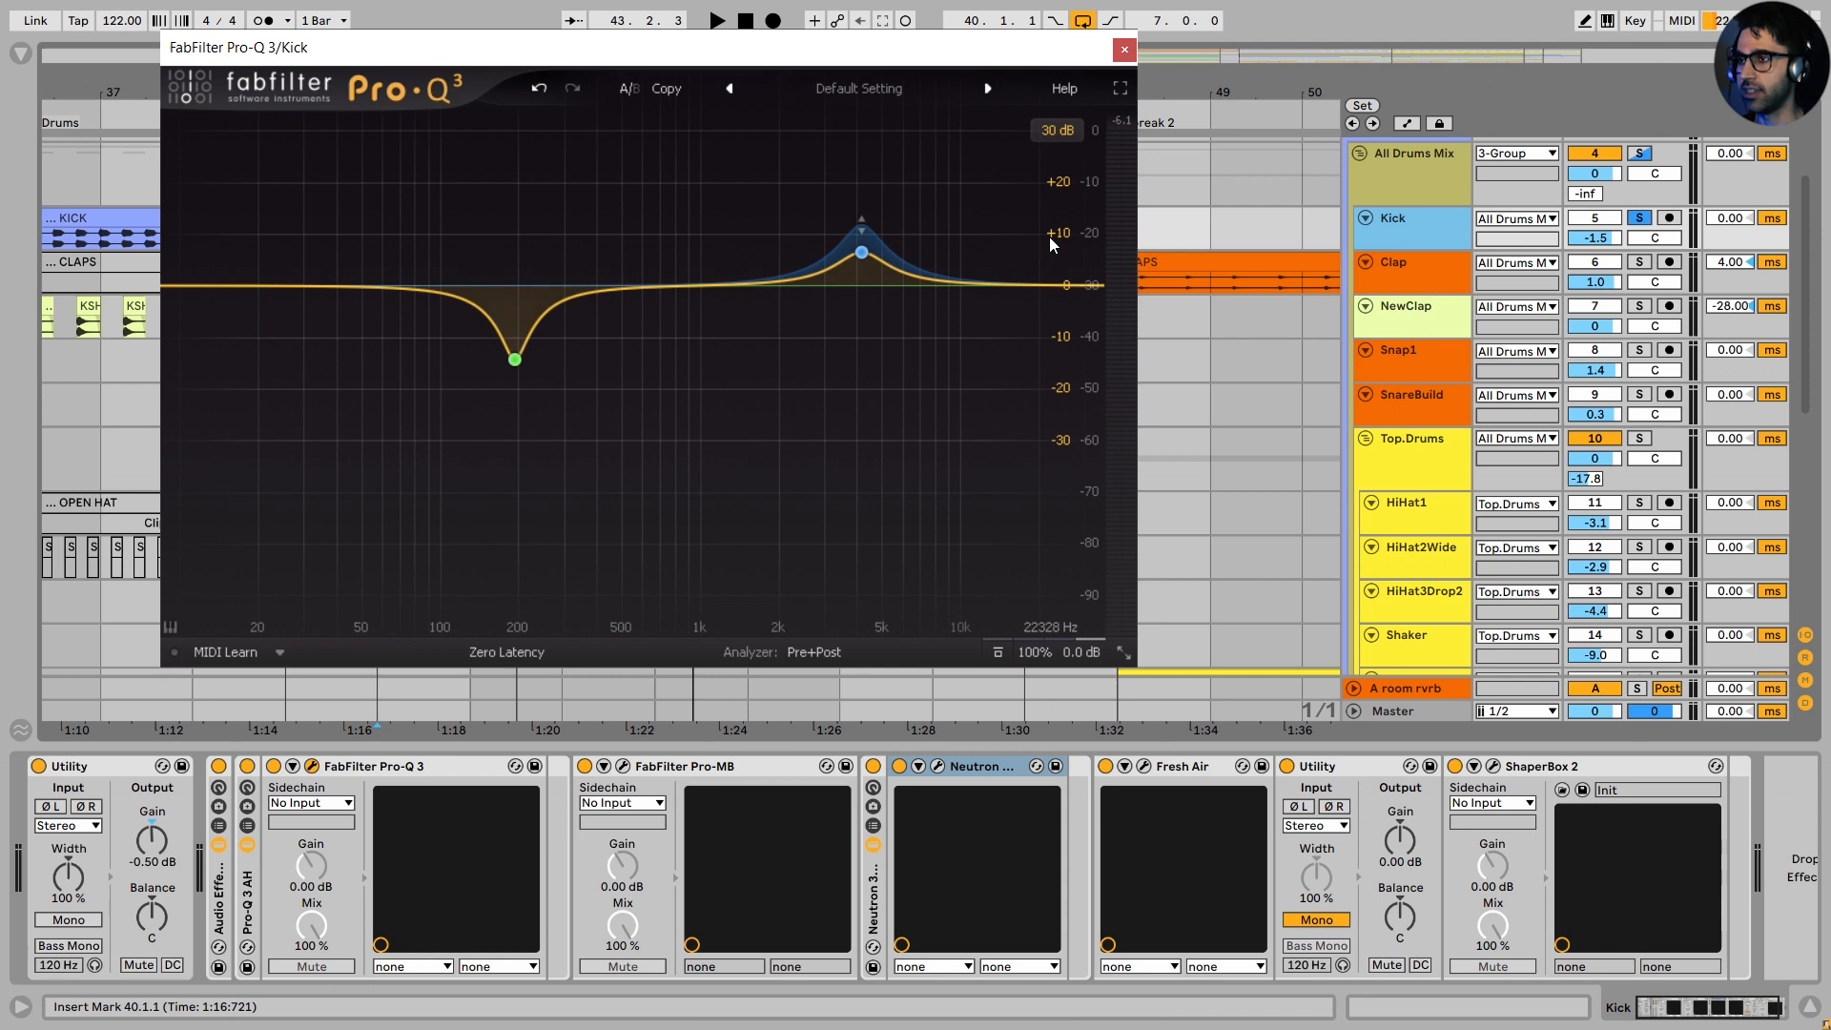
mouse_move(862, 221)
key("space")
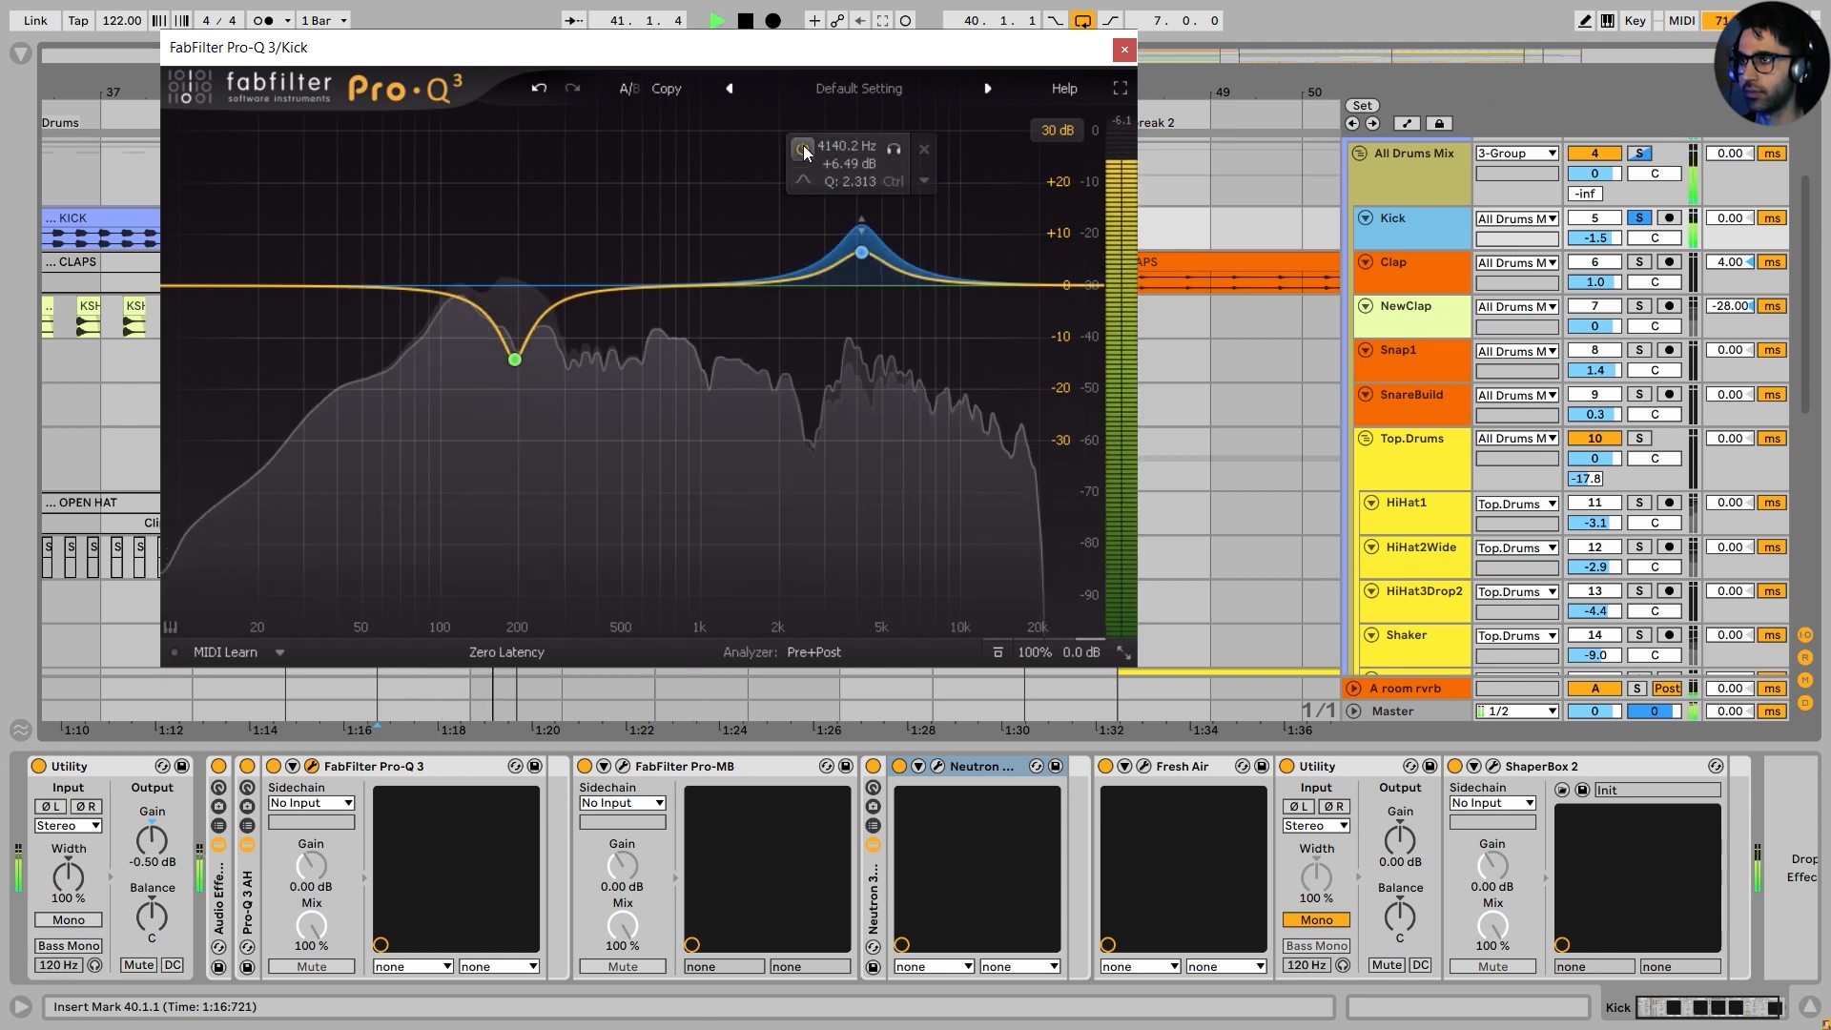
key("space")
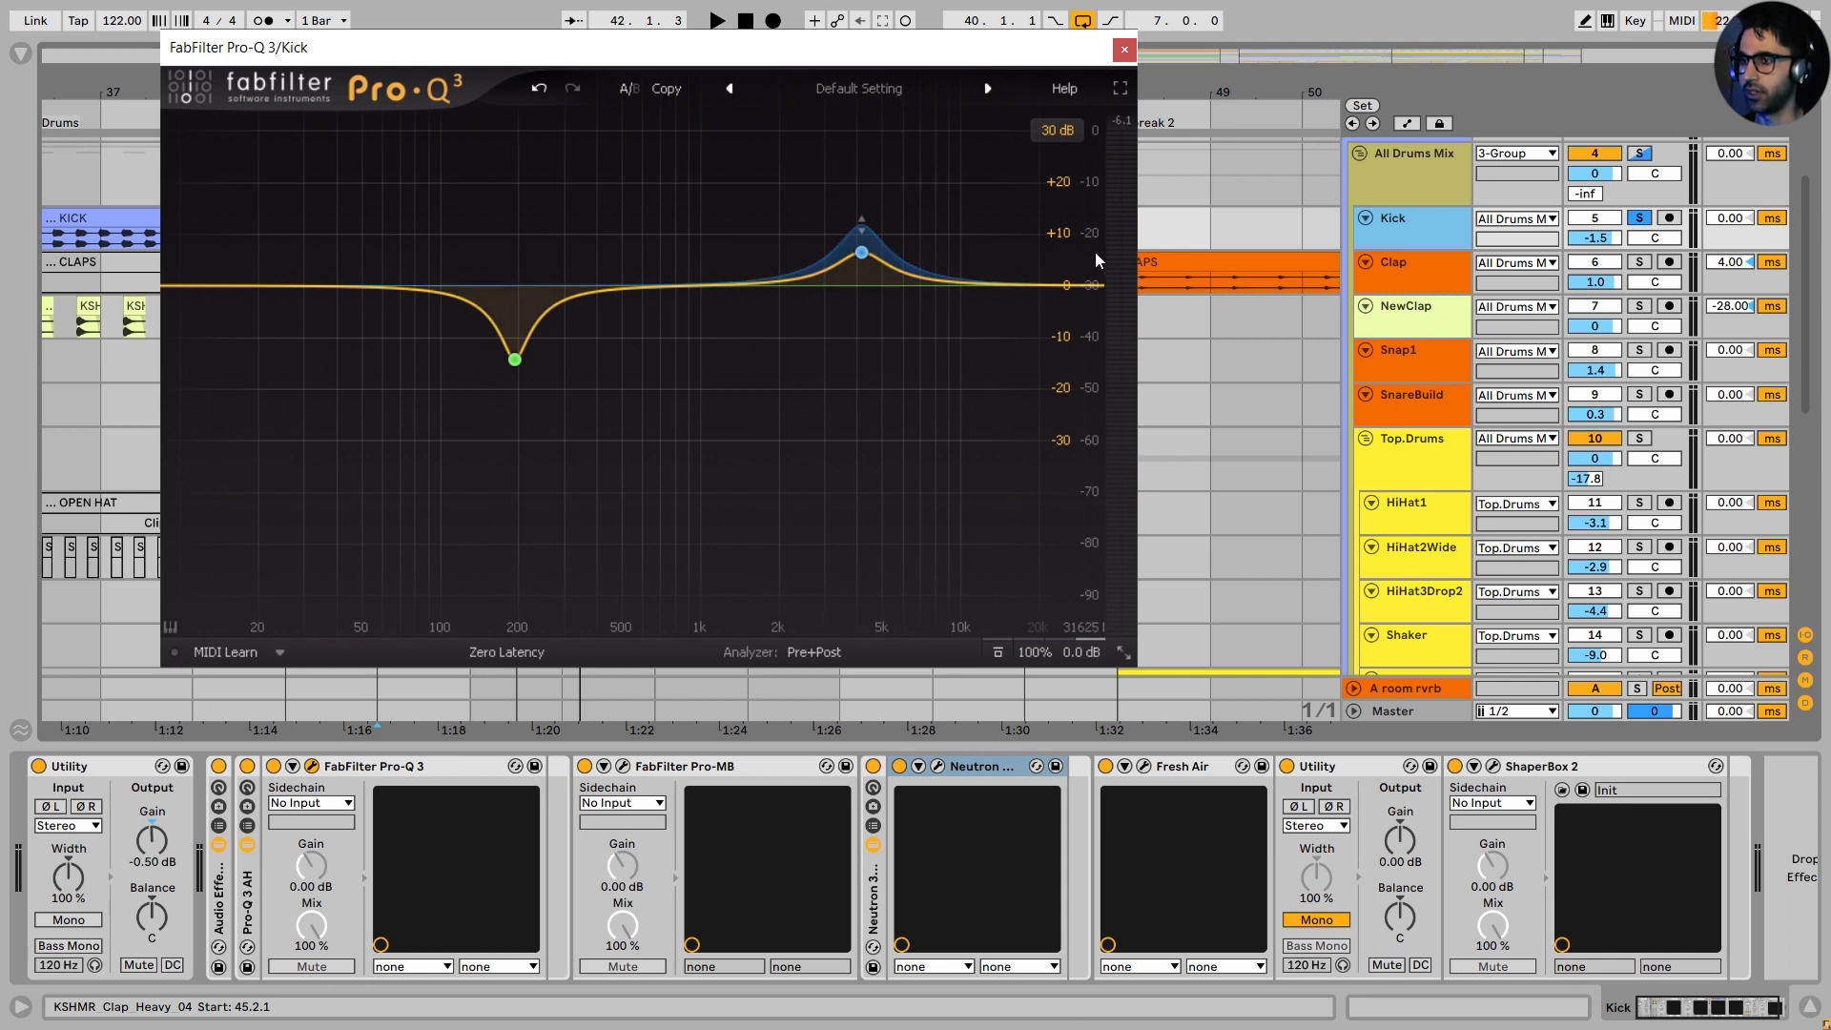
Close Pro-Q 3 and view the multiband dynamics settings of the Kick's FabFilter Pro-MB
left_click(1124, 50)
left_click(624, 767)
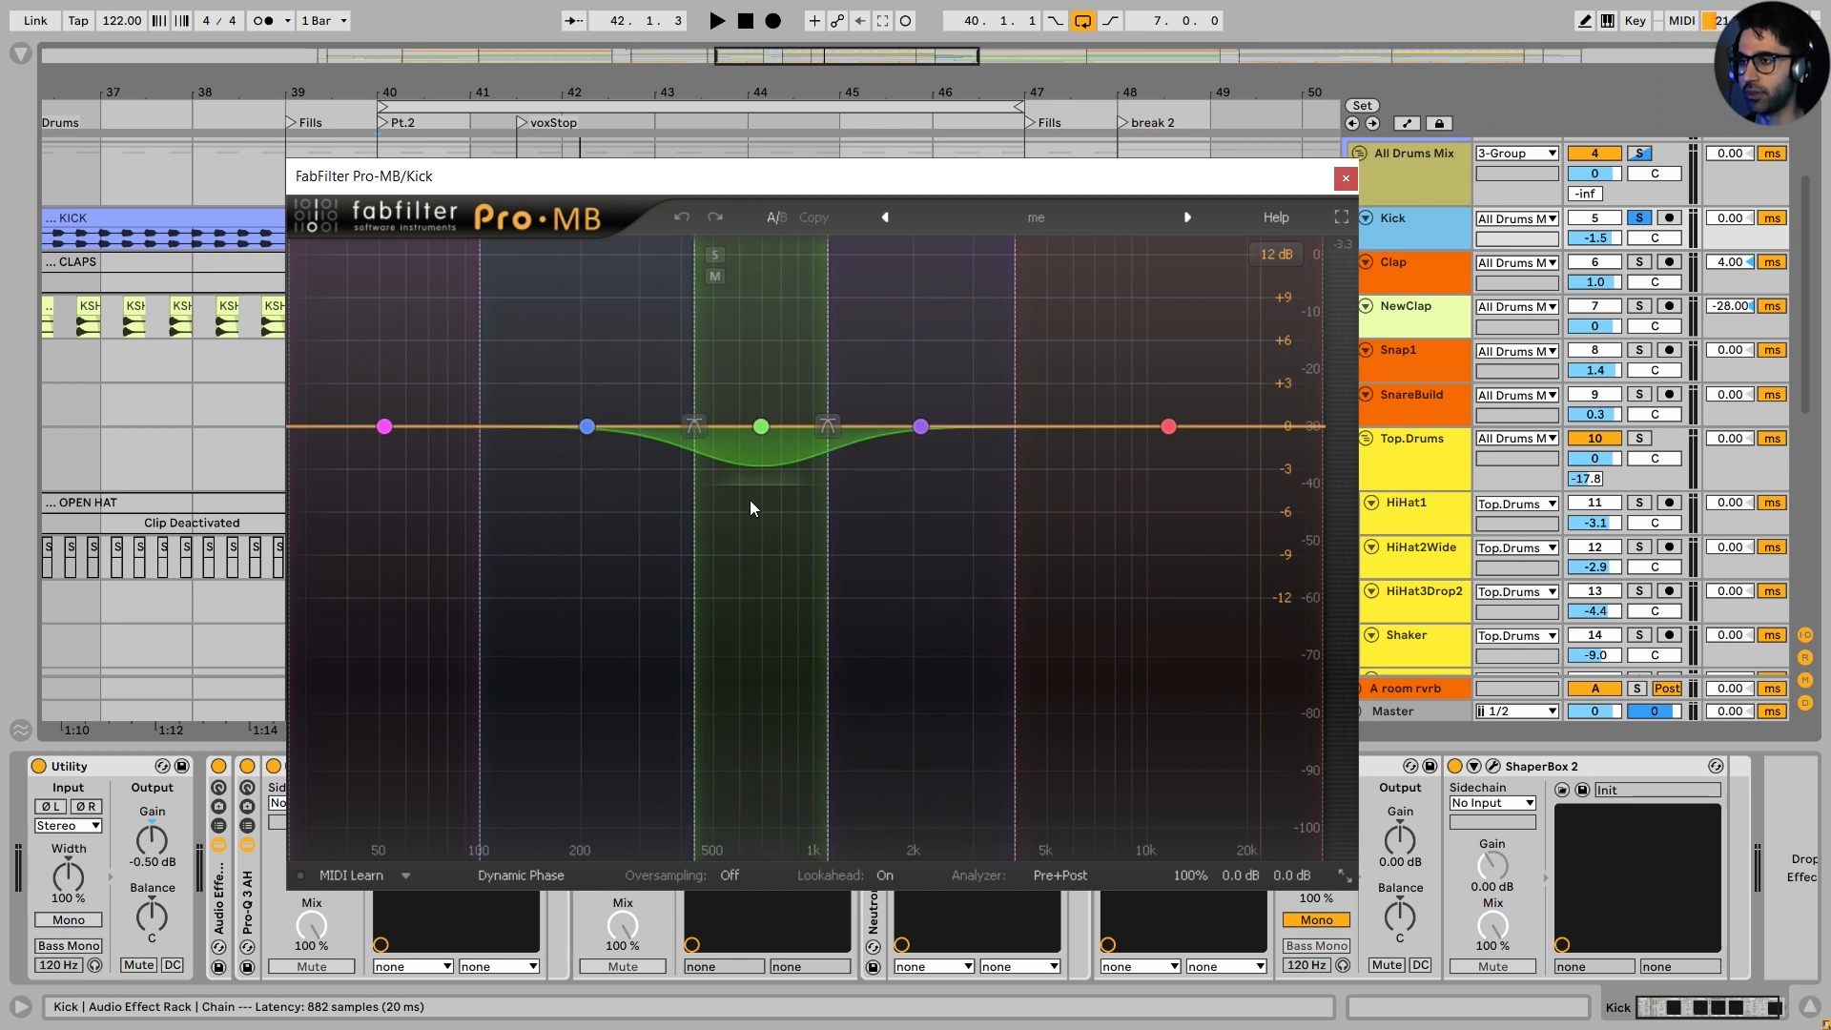
key("ctrl+alt+p")
Open the Kick's Neutron 3 Transient Shaper and inspect the settings of its low, middle and high bands
left_click(938, 764)
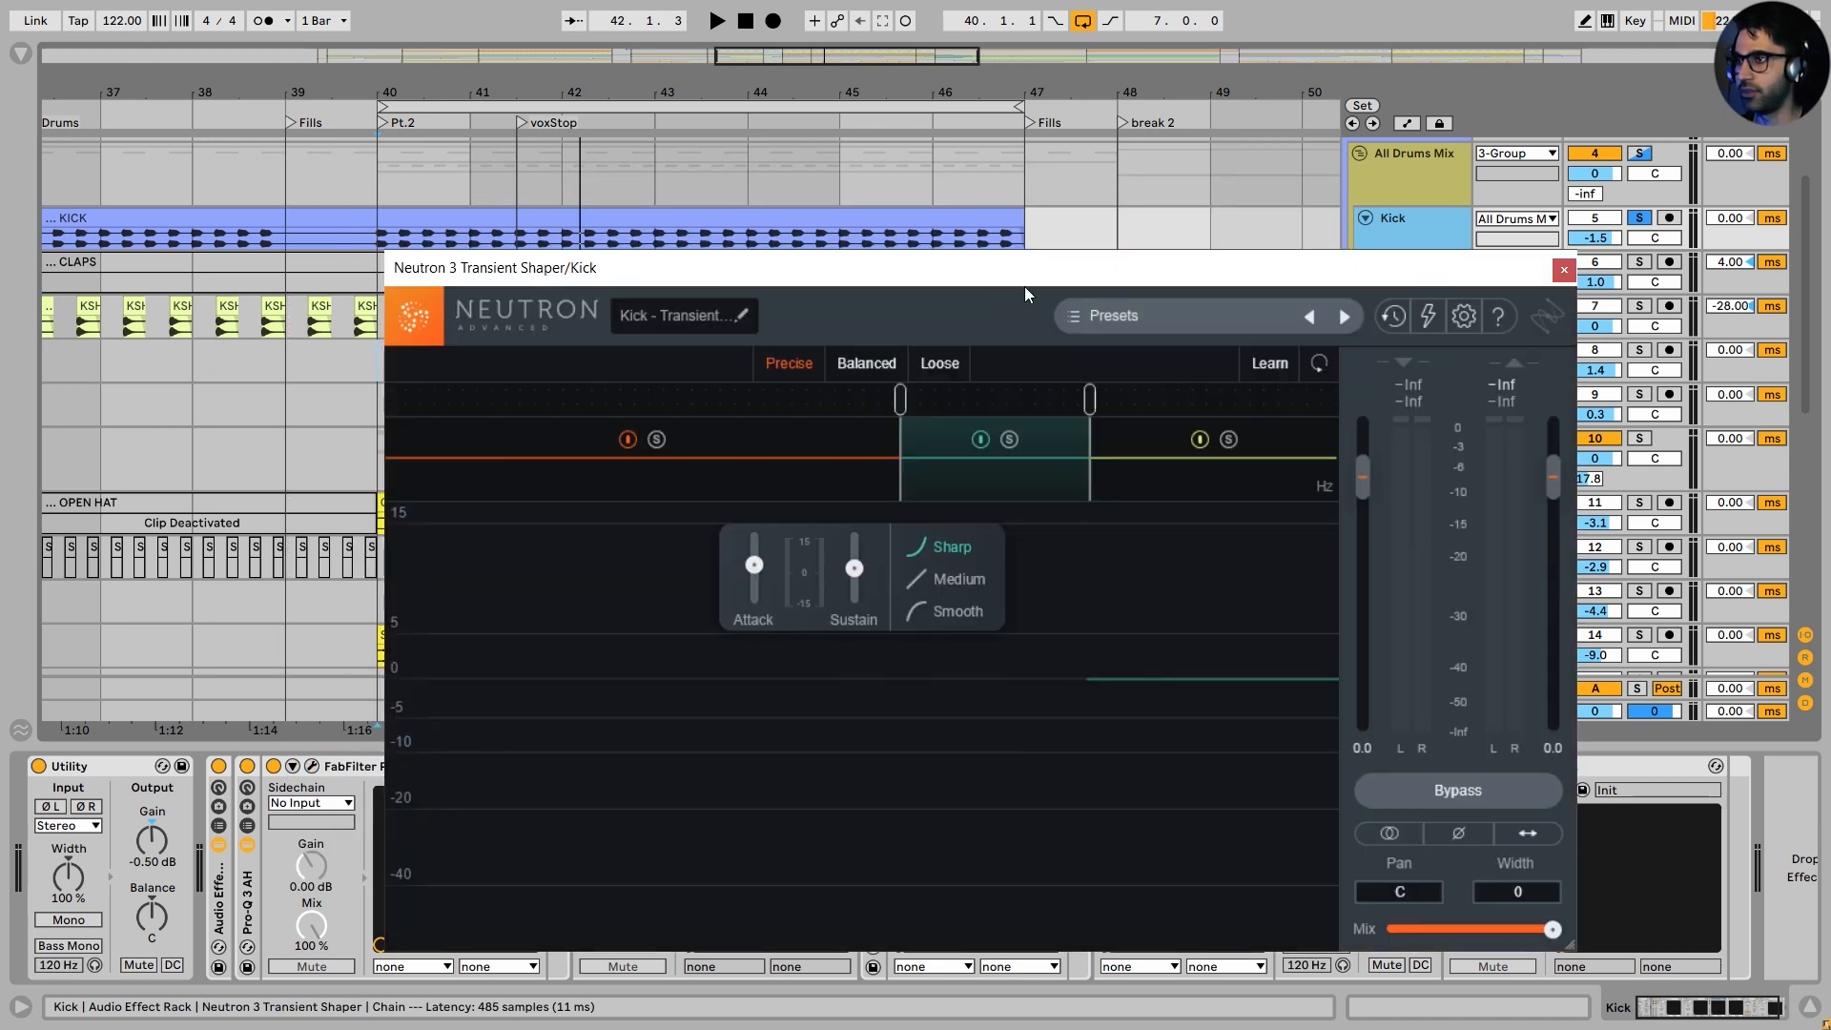
left_click_drag(1024, 286, 857, 170)
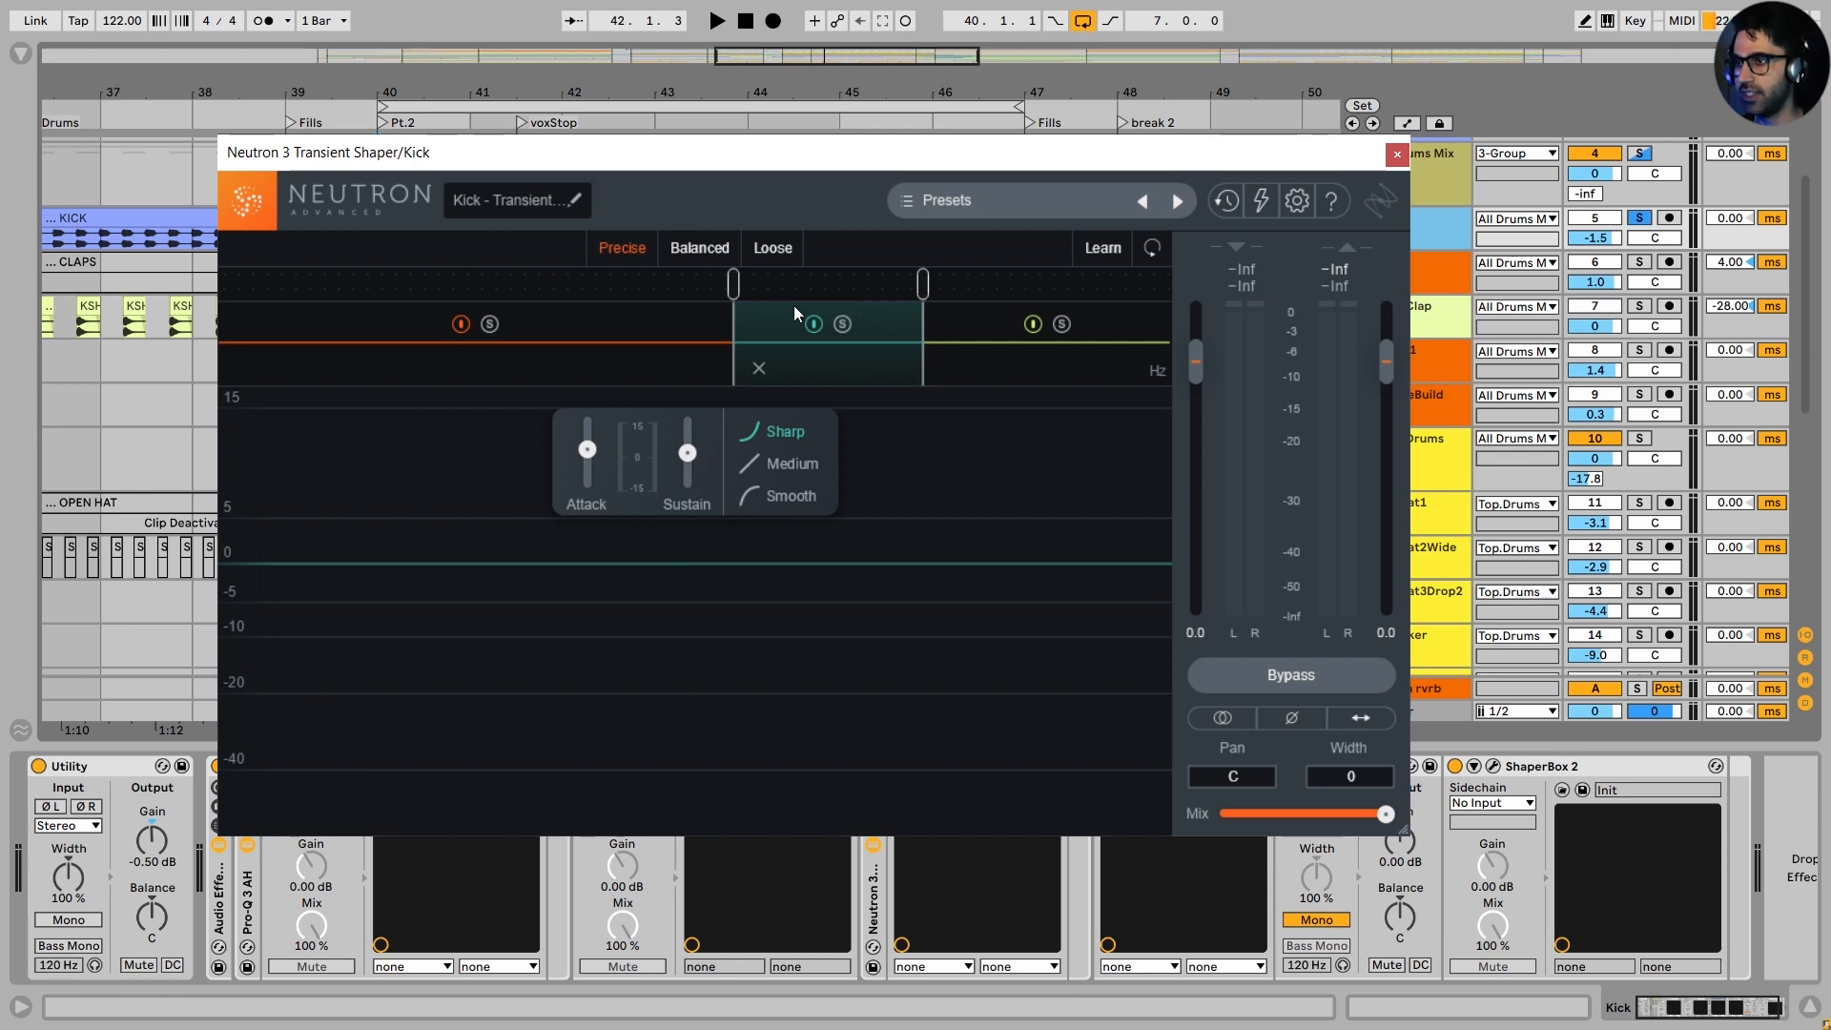
left_click(611, 322)
left_click(948, 328)
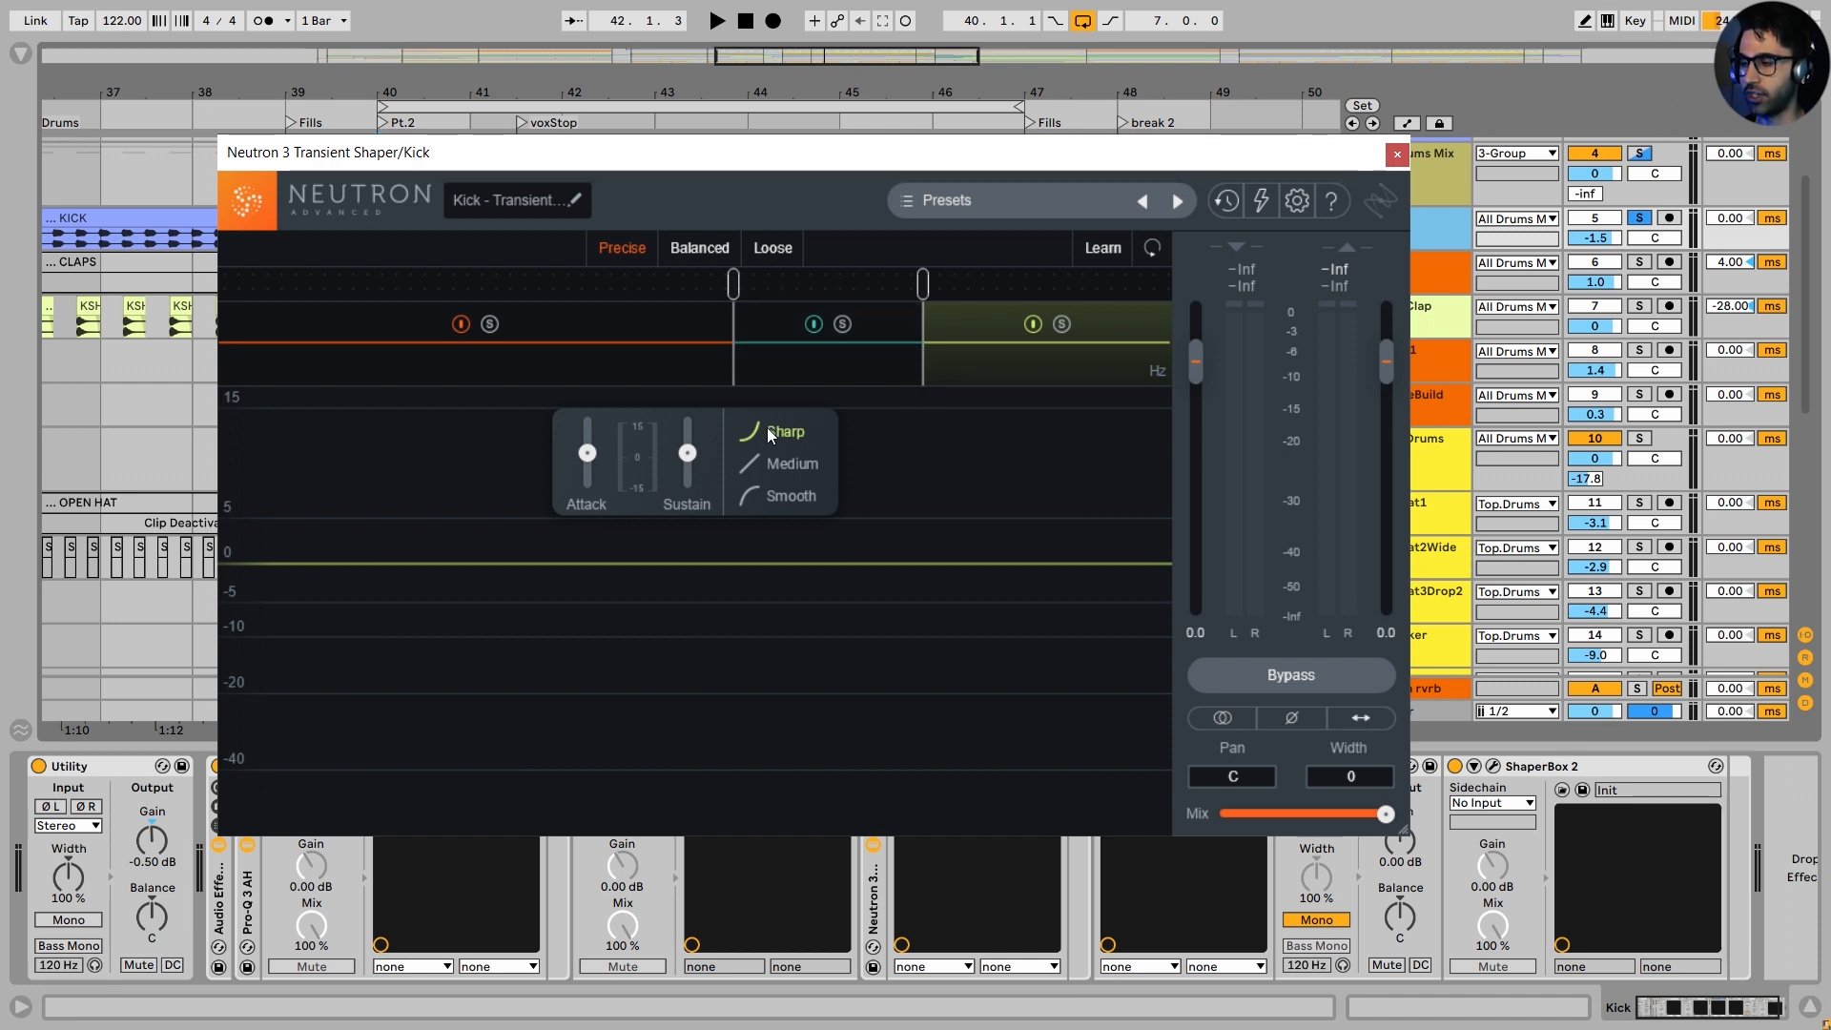
Compare the kick with the Neutron rack off and on during playback, and check the attack of the middle and high bands
left_click(717, 22)
left_click_drag(982, 158, 988, 63)
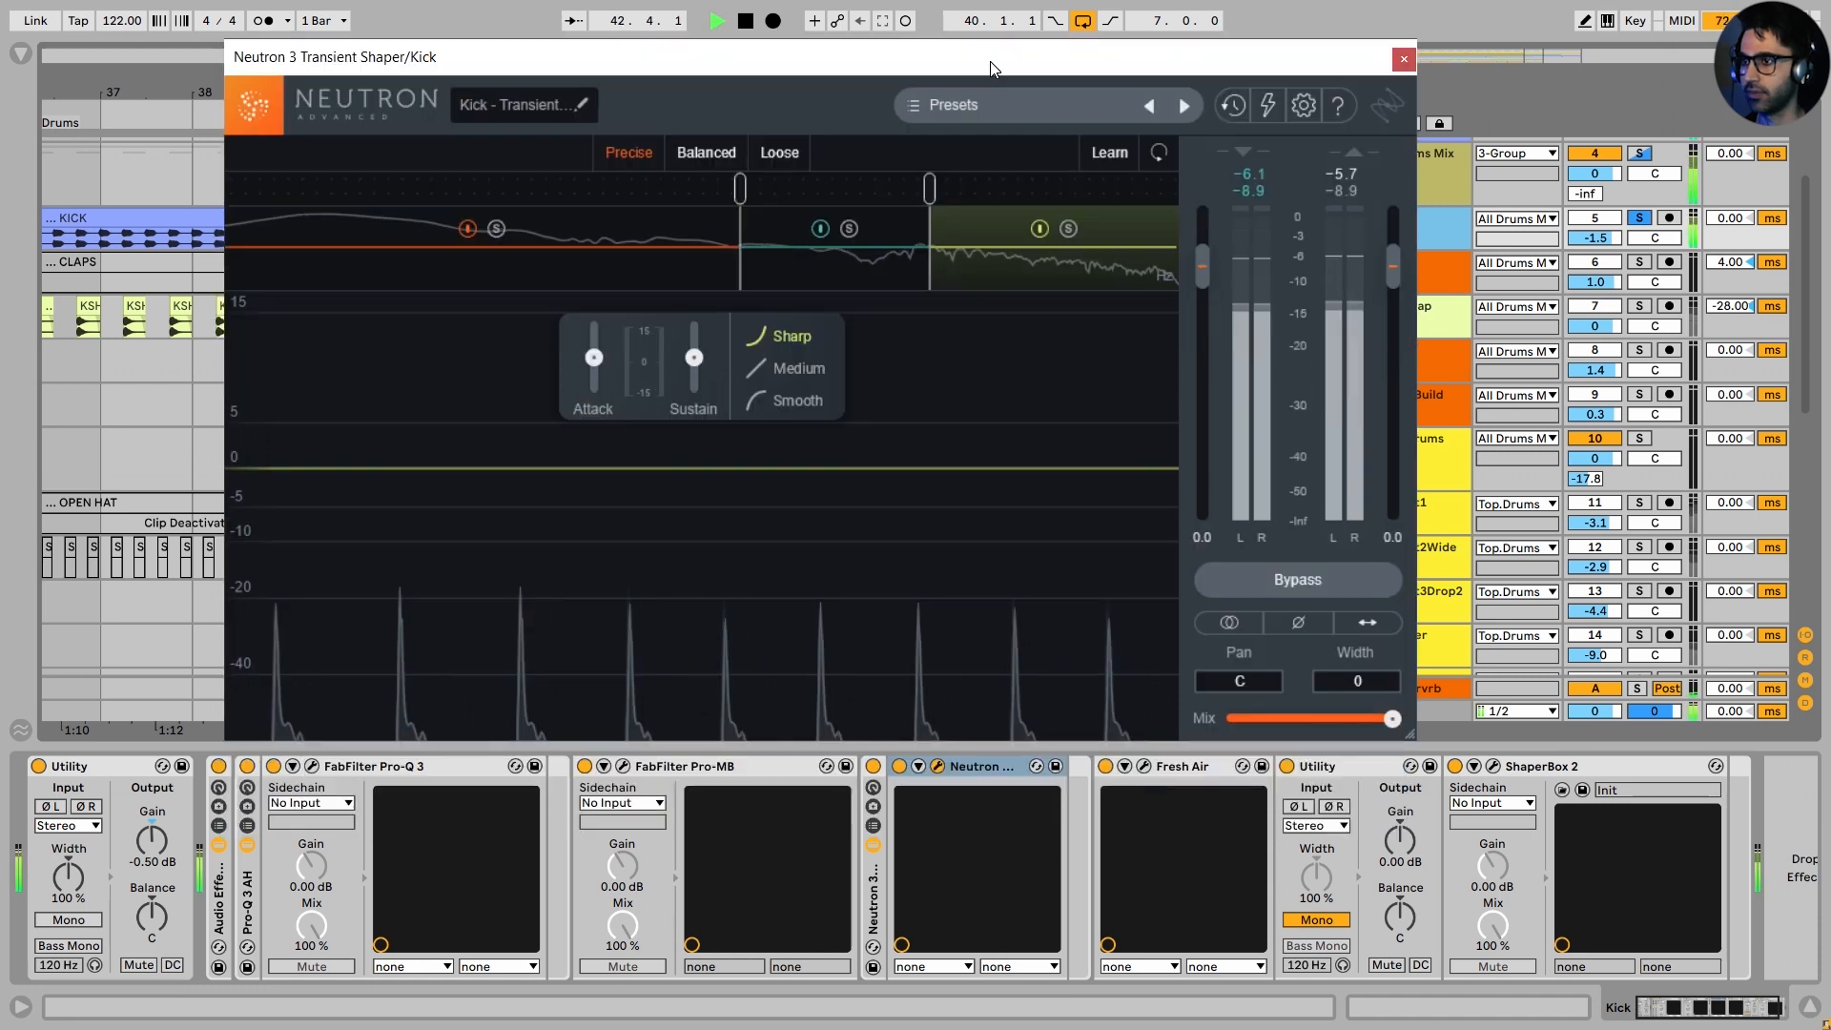
left_click(873, 768)
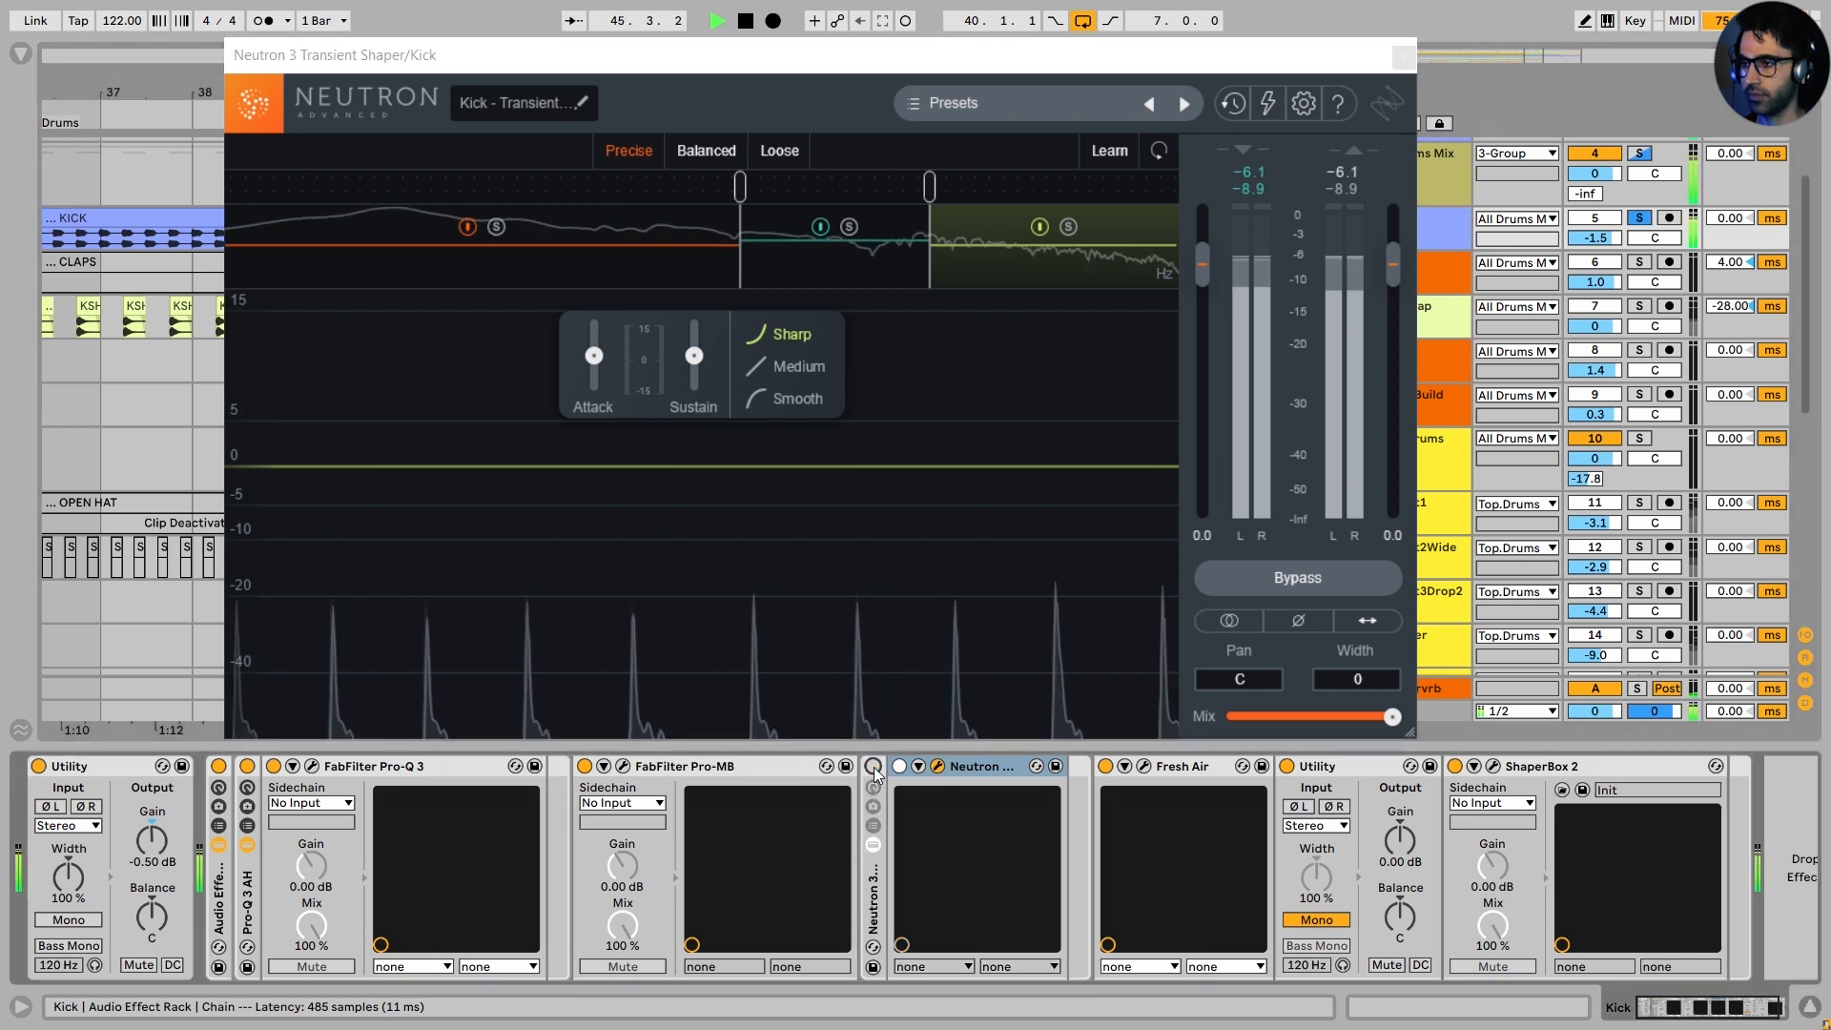
left_click(874, 769)
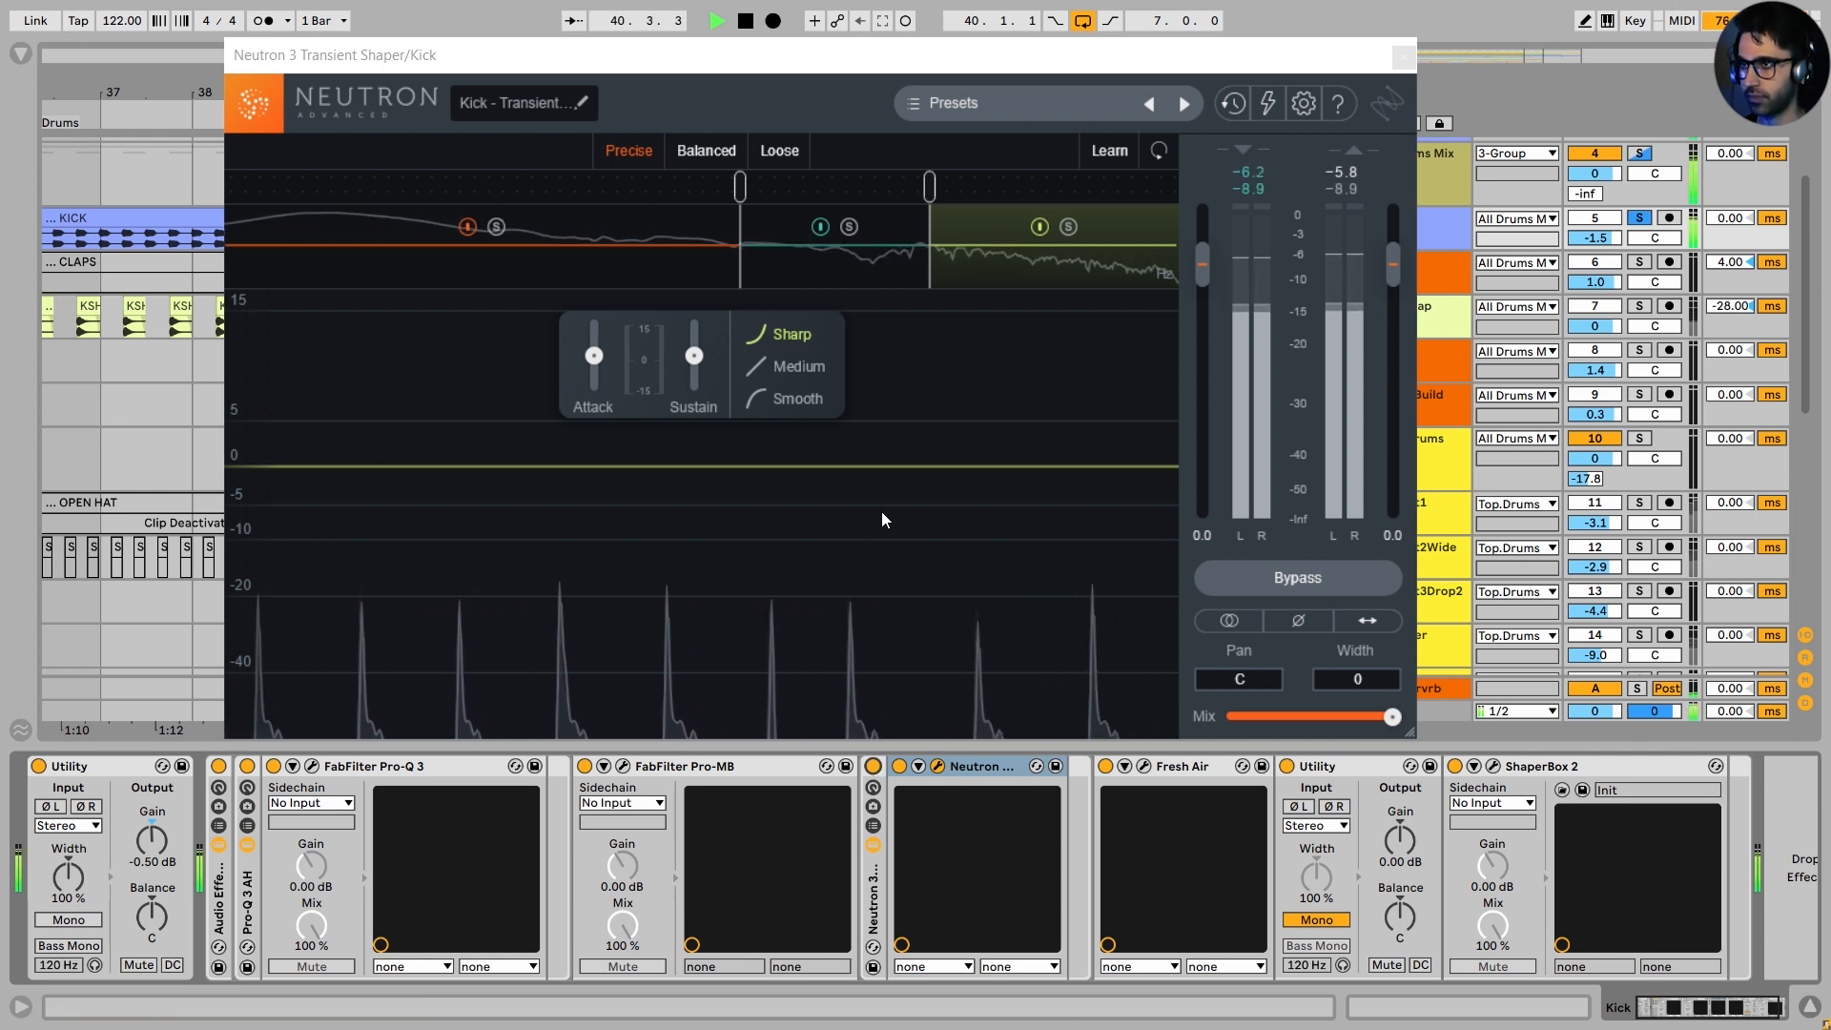
left_click(746, 18)
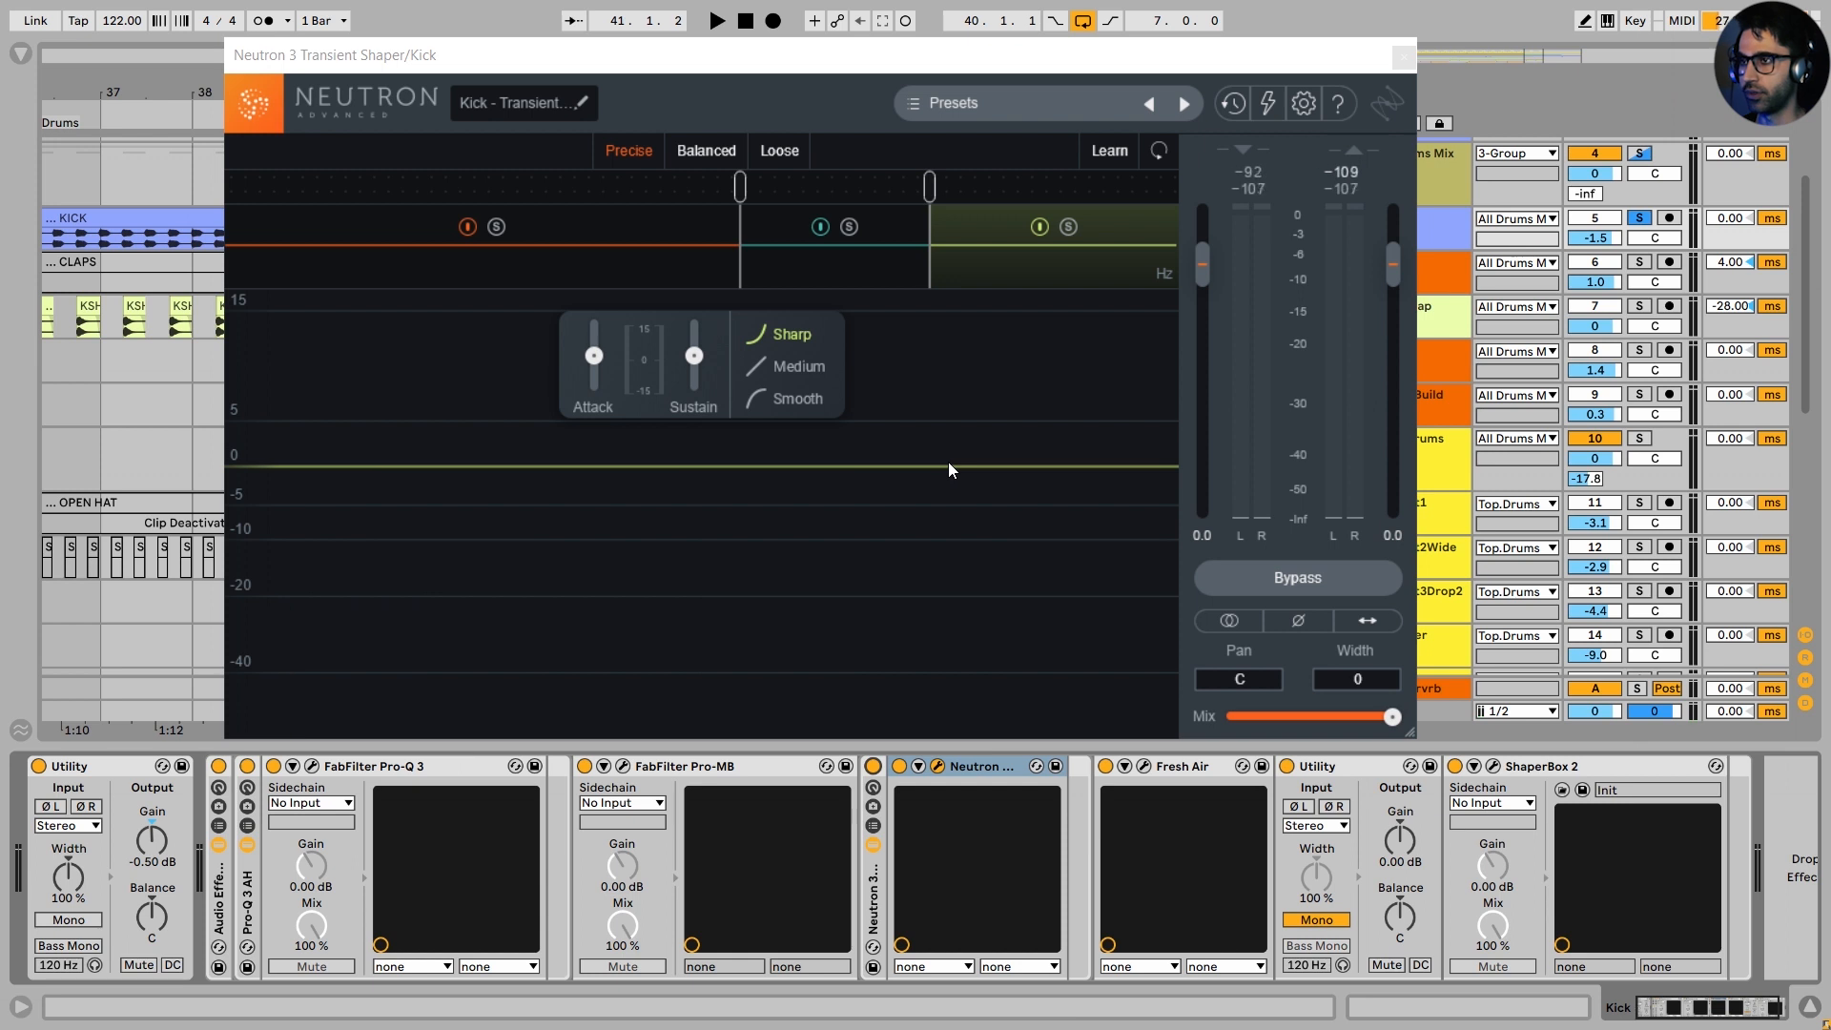
left_click(834, 246)
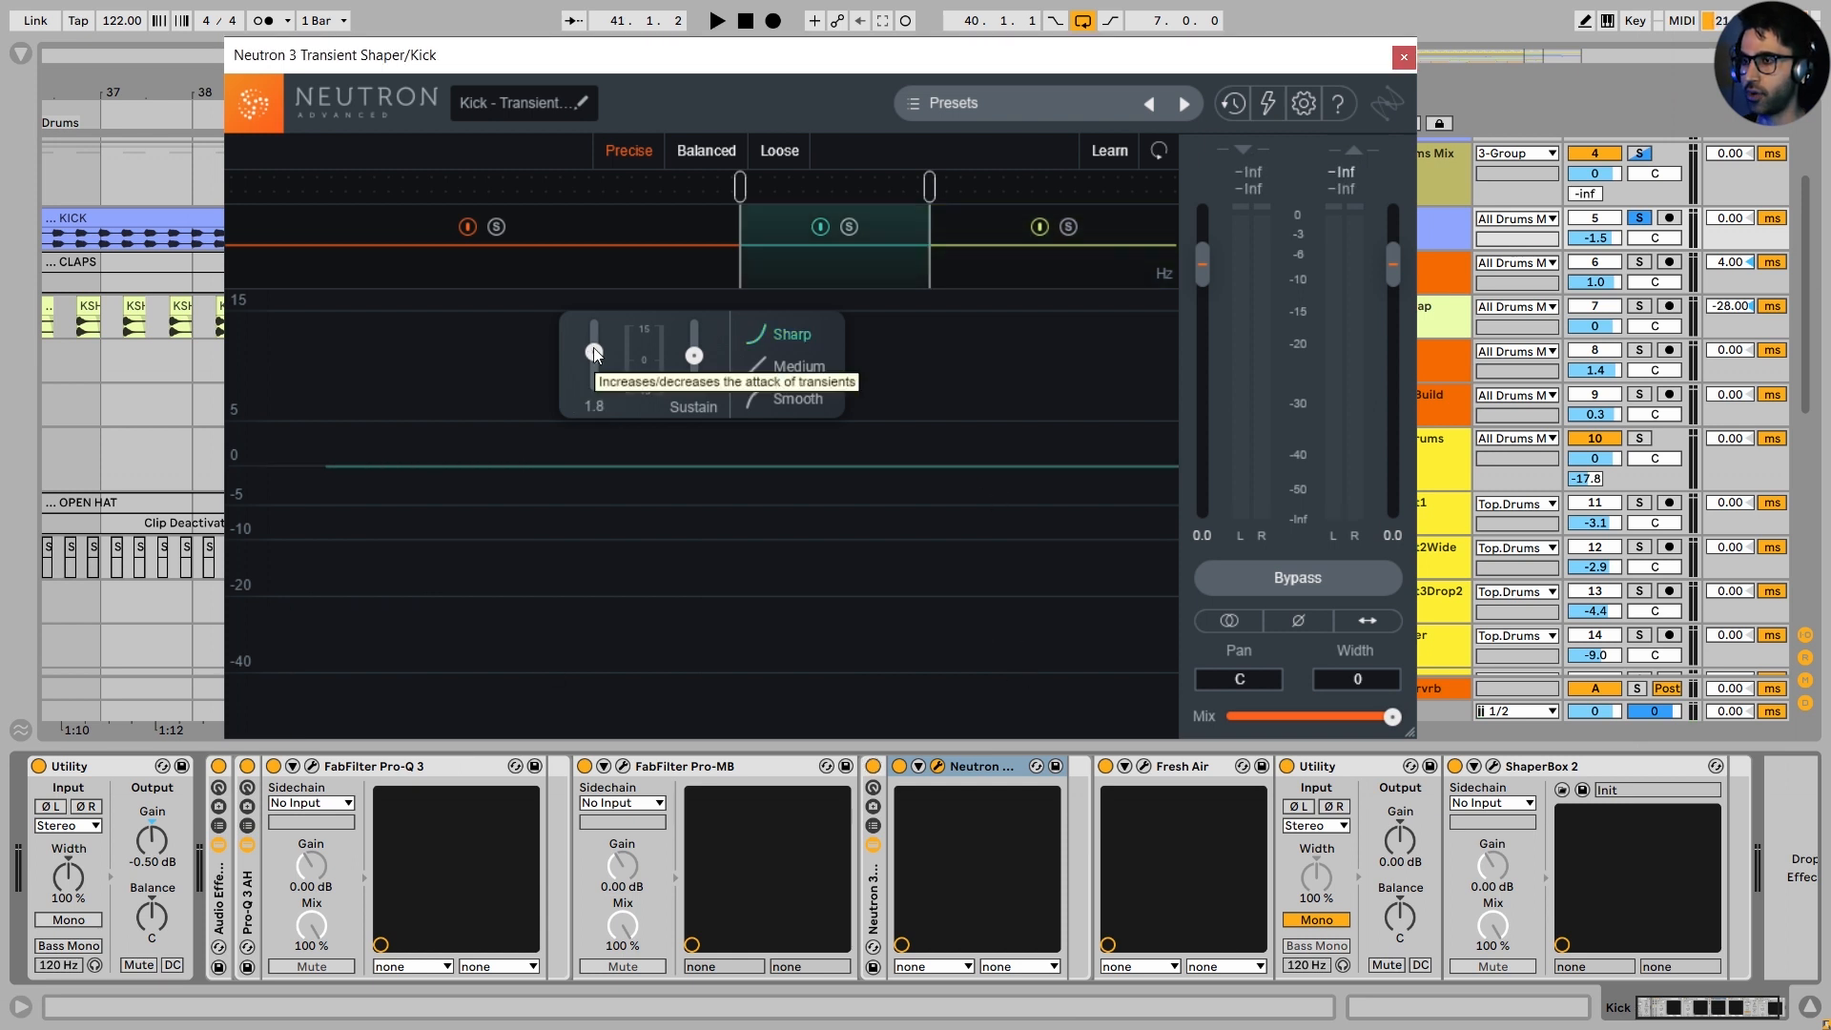
mouse_move(593, 351)
left_mouse_down()
mouse_move(593, 402)
mouse_move(593, 362)
left_mouse_up()
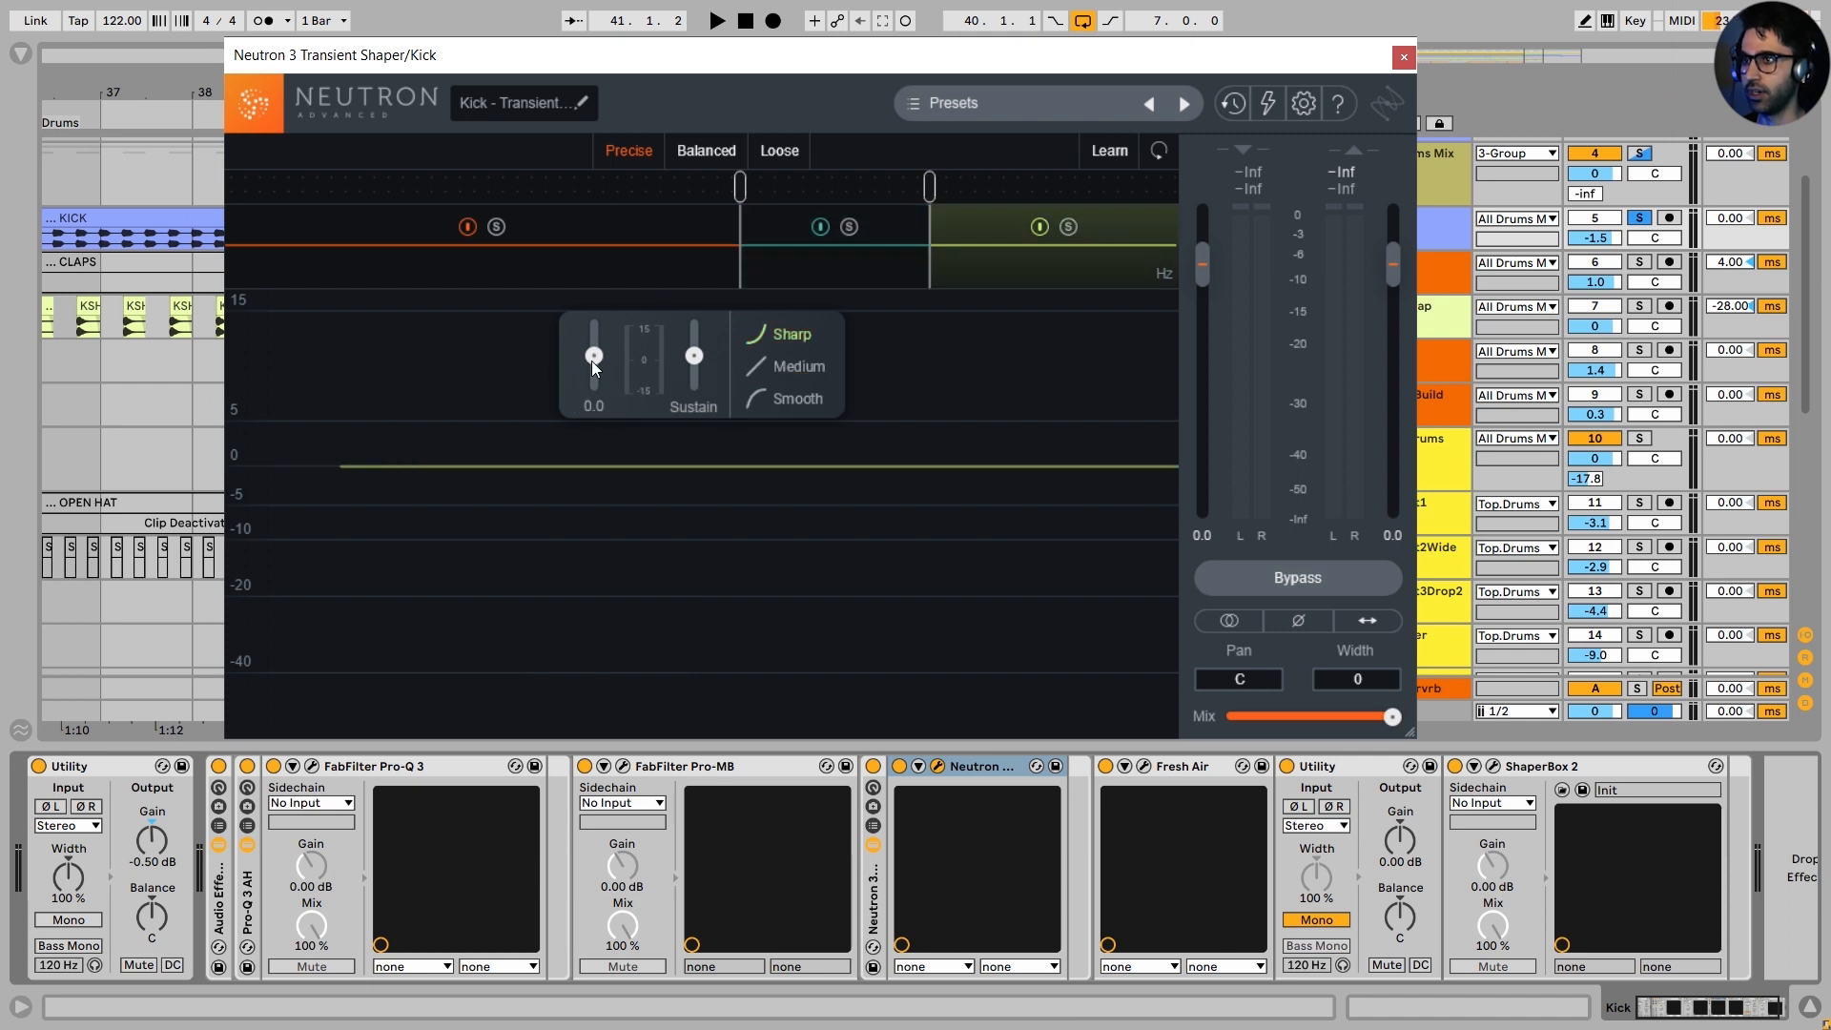
Open the Kick's Fresh Air plugin and compare the kick with the device switched off and on during playback
left_click(1142, 766)
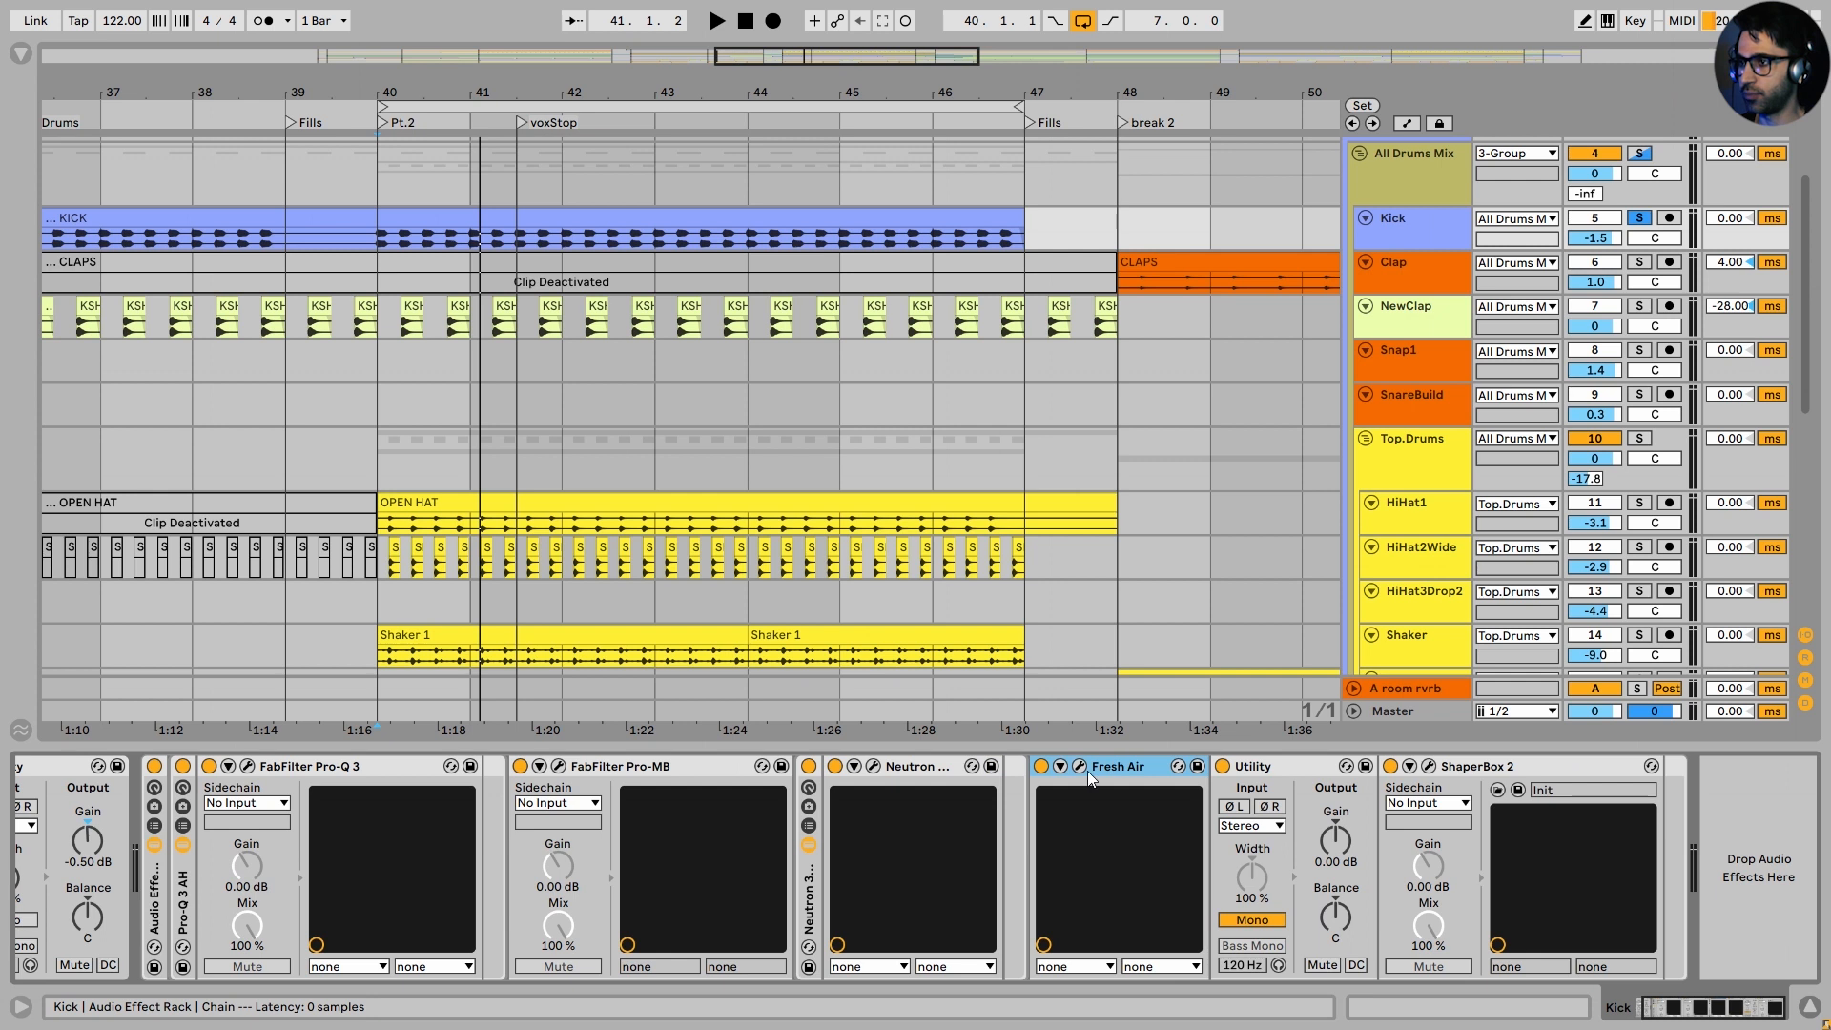
left_click(1079, 769)
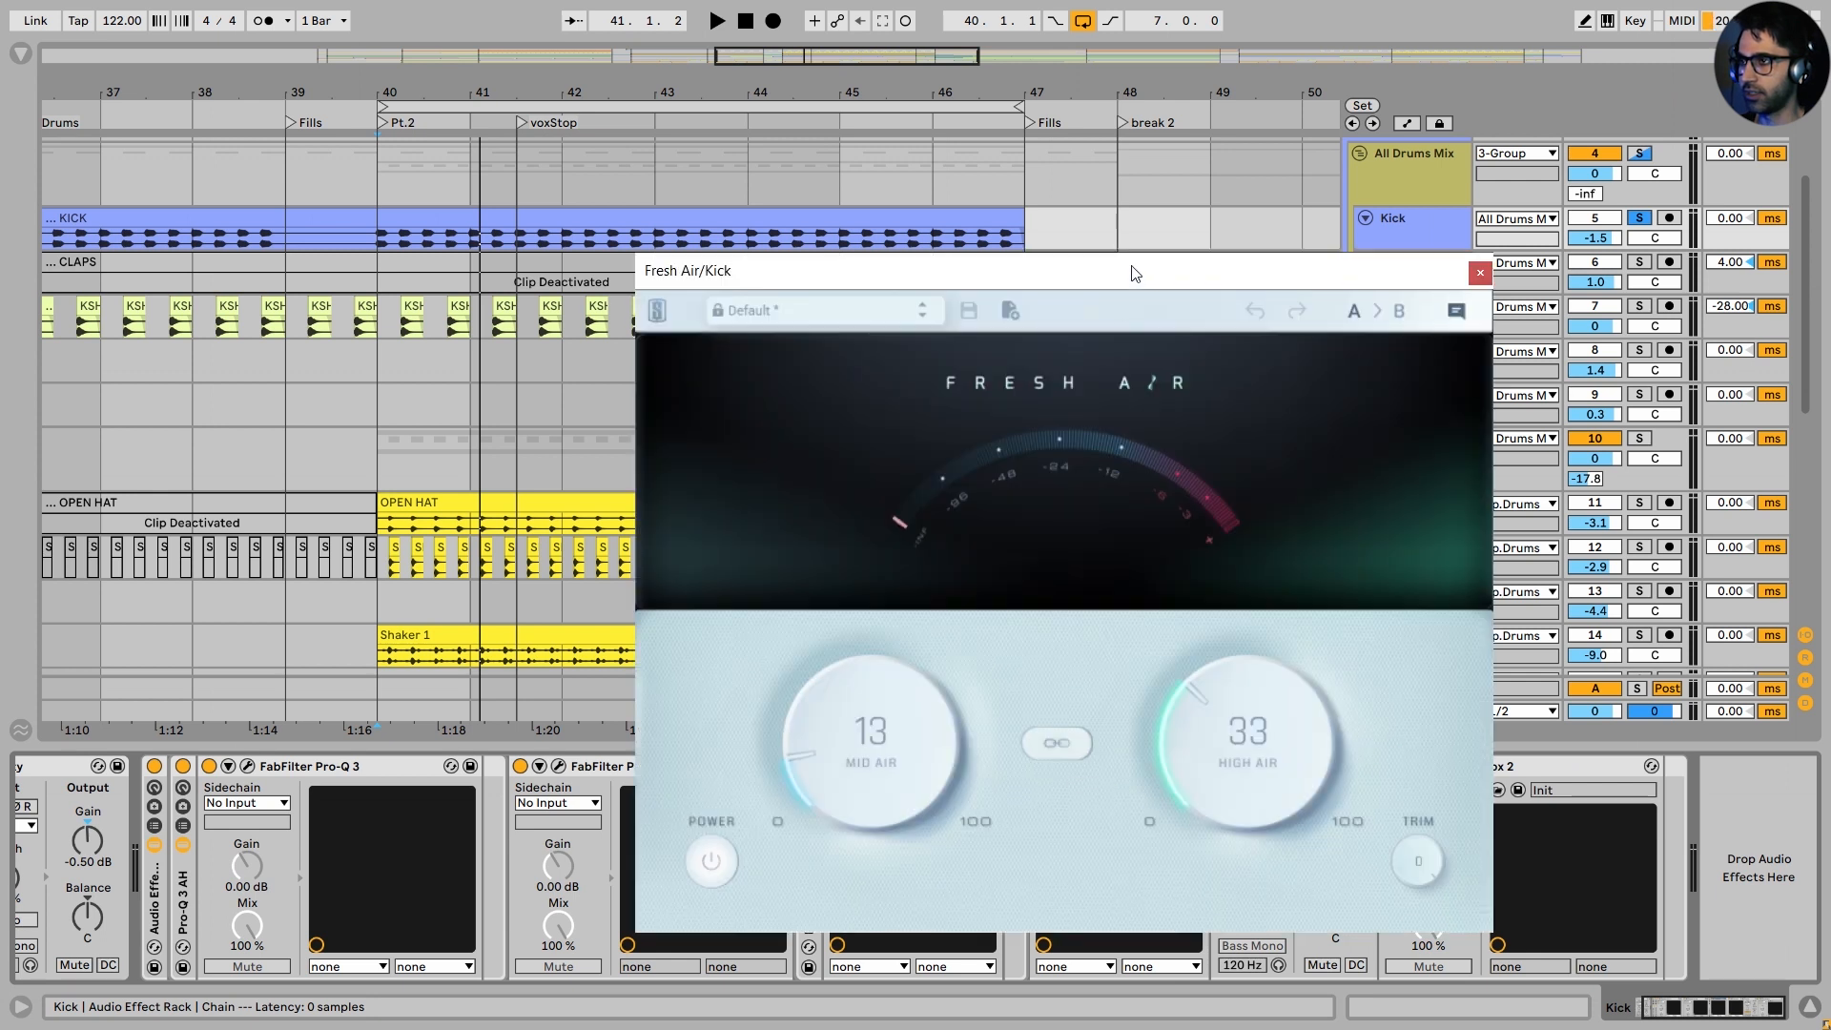
left_click_drag(1135, 273, 733, 112)
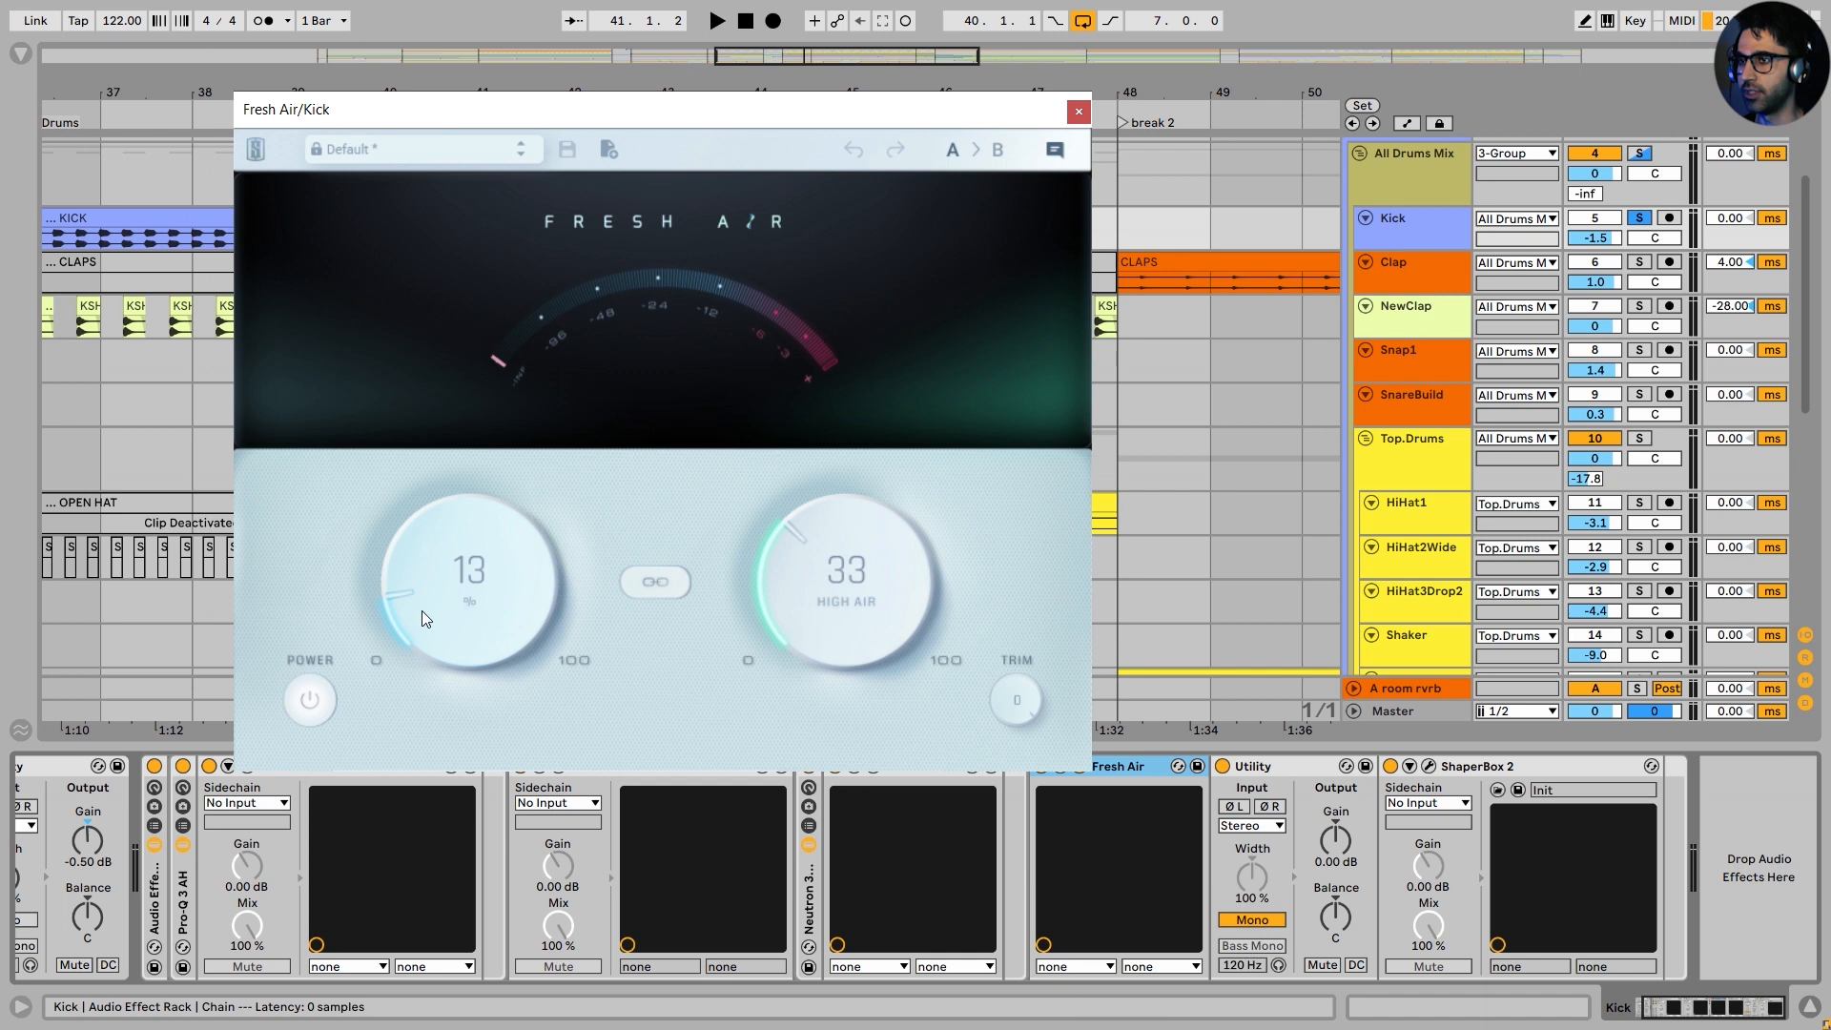
left_click_drag(980, 122, 955, 47)
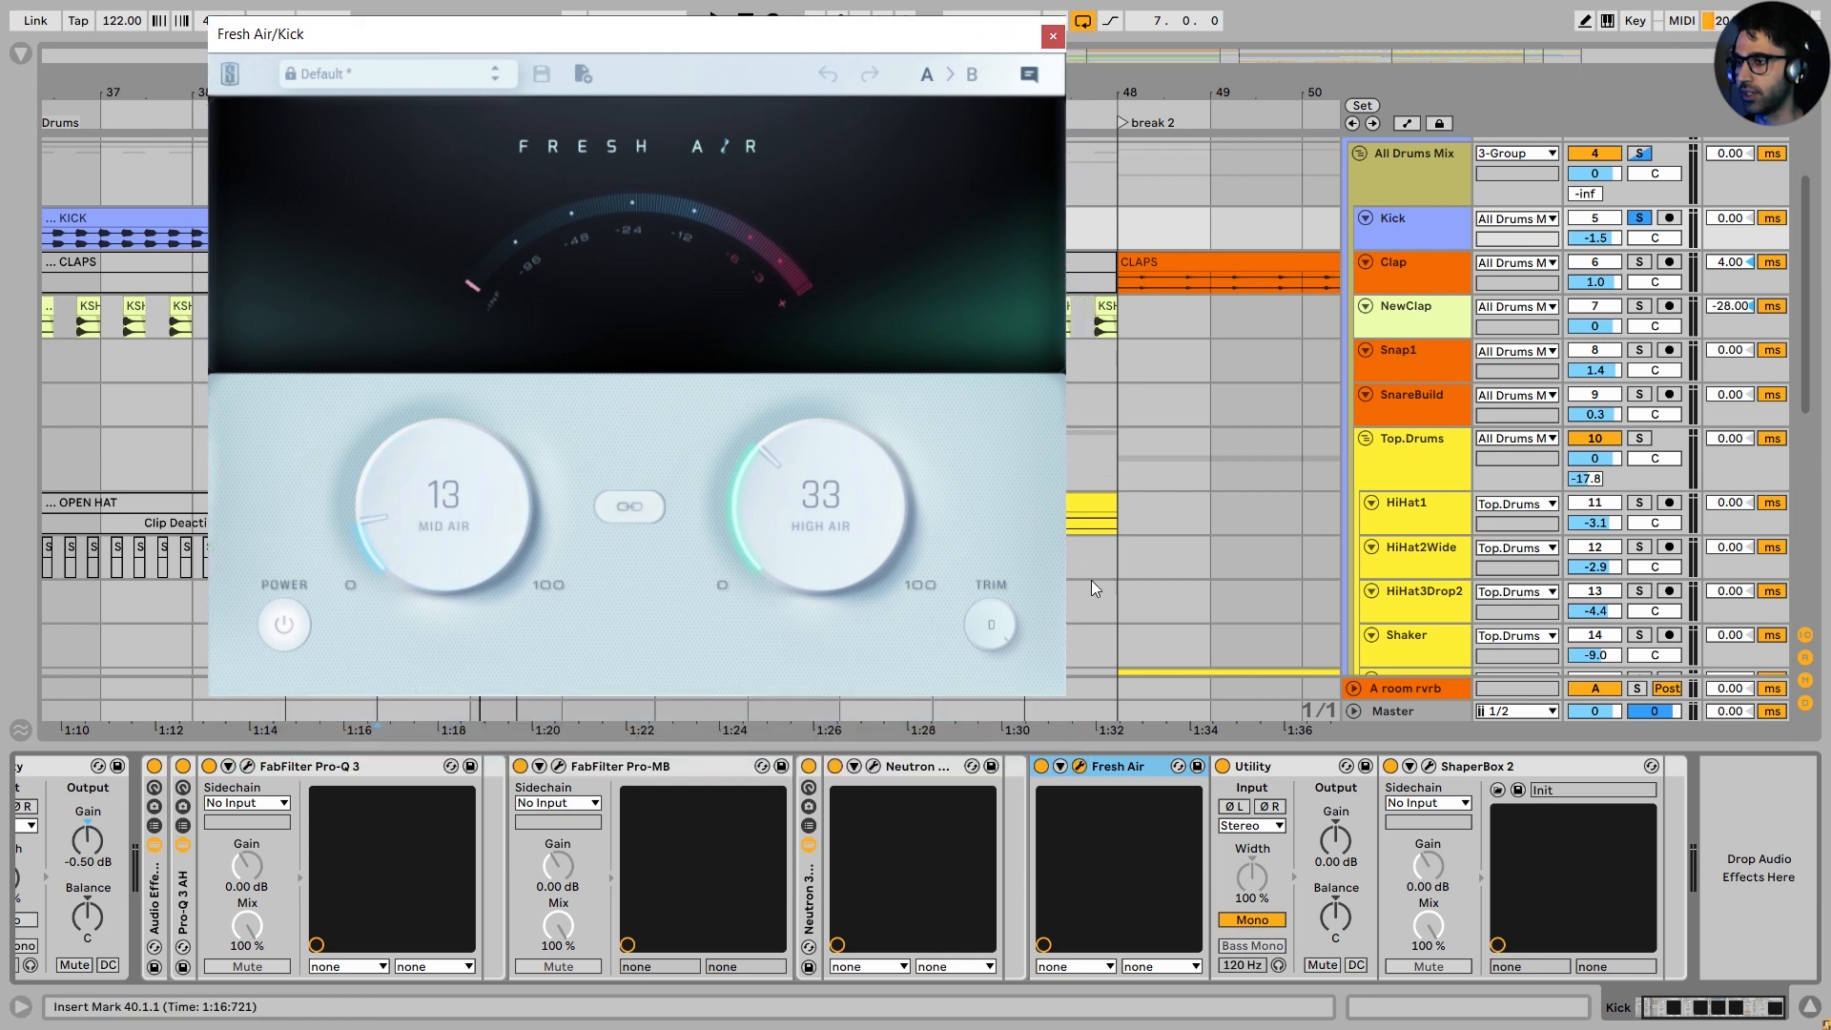
left_click(1040, 766)
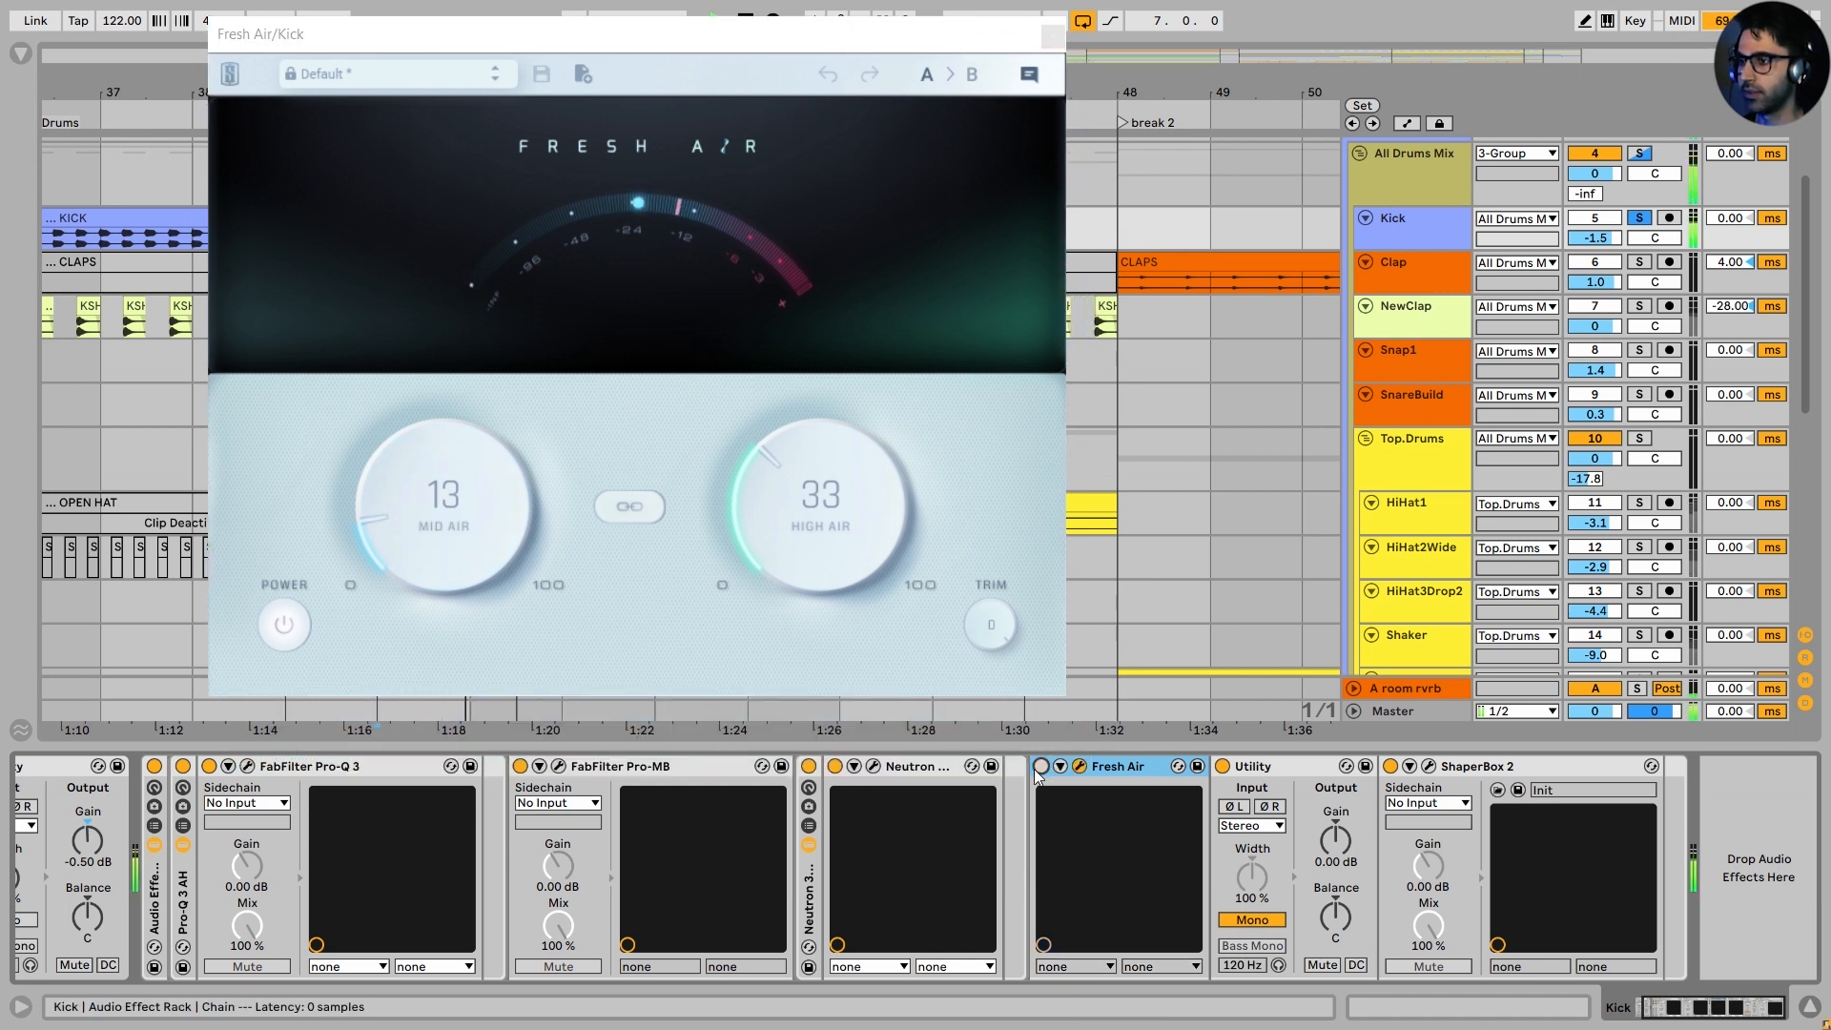
left_click(1040, 768)
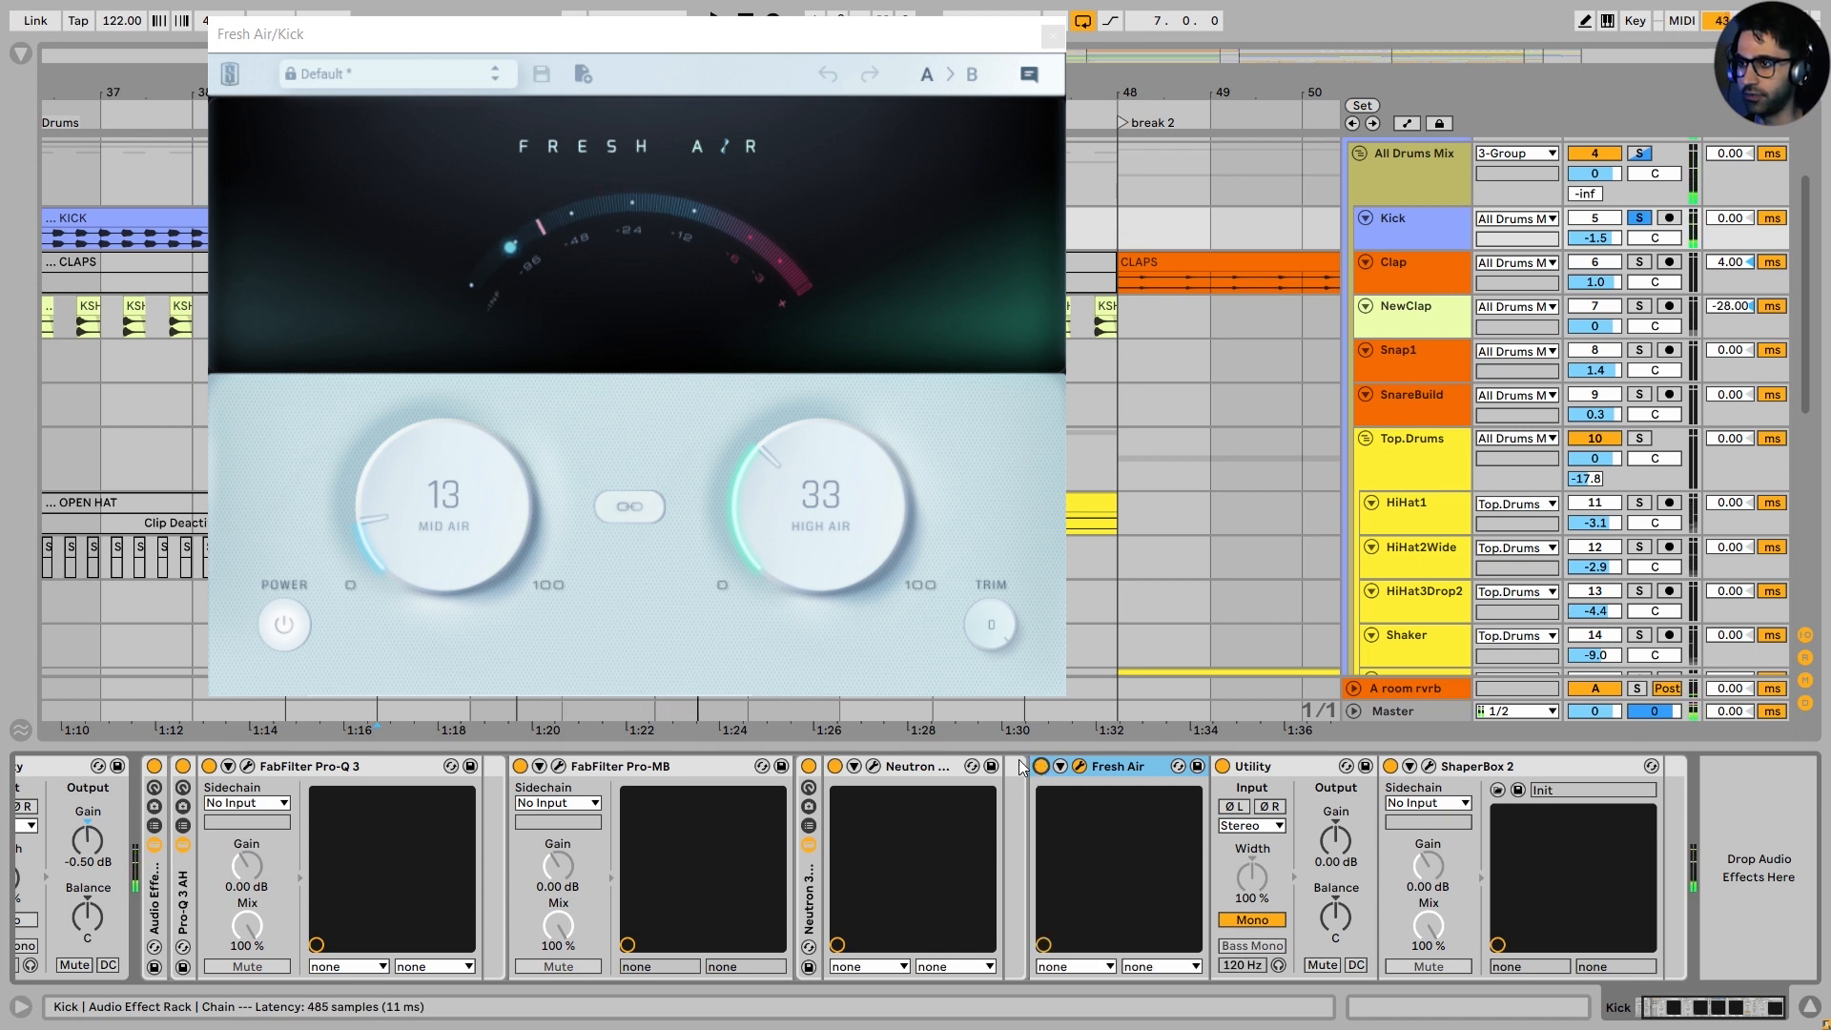
Close Fresh Air and view the settings of the Kick's Utility and the volume curve in its ShaperBox 2
left_click(1078, 767)
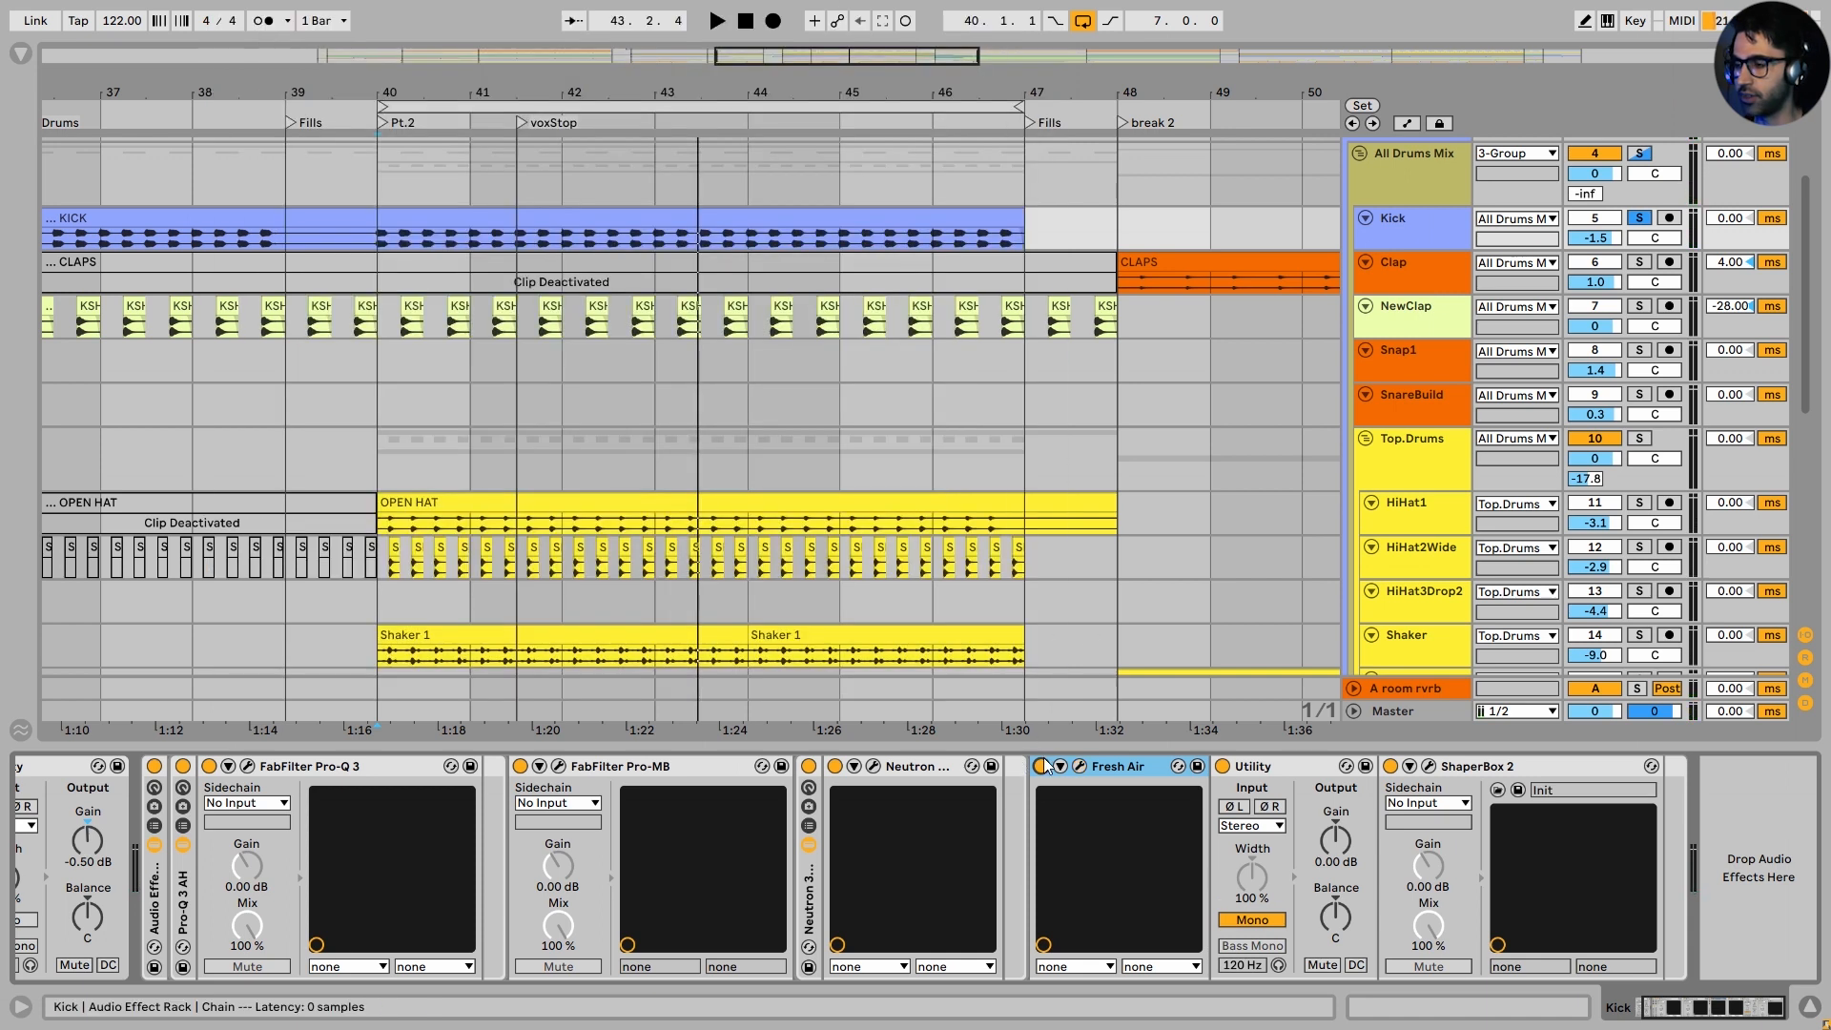
left_click(1300, 776)
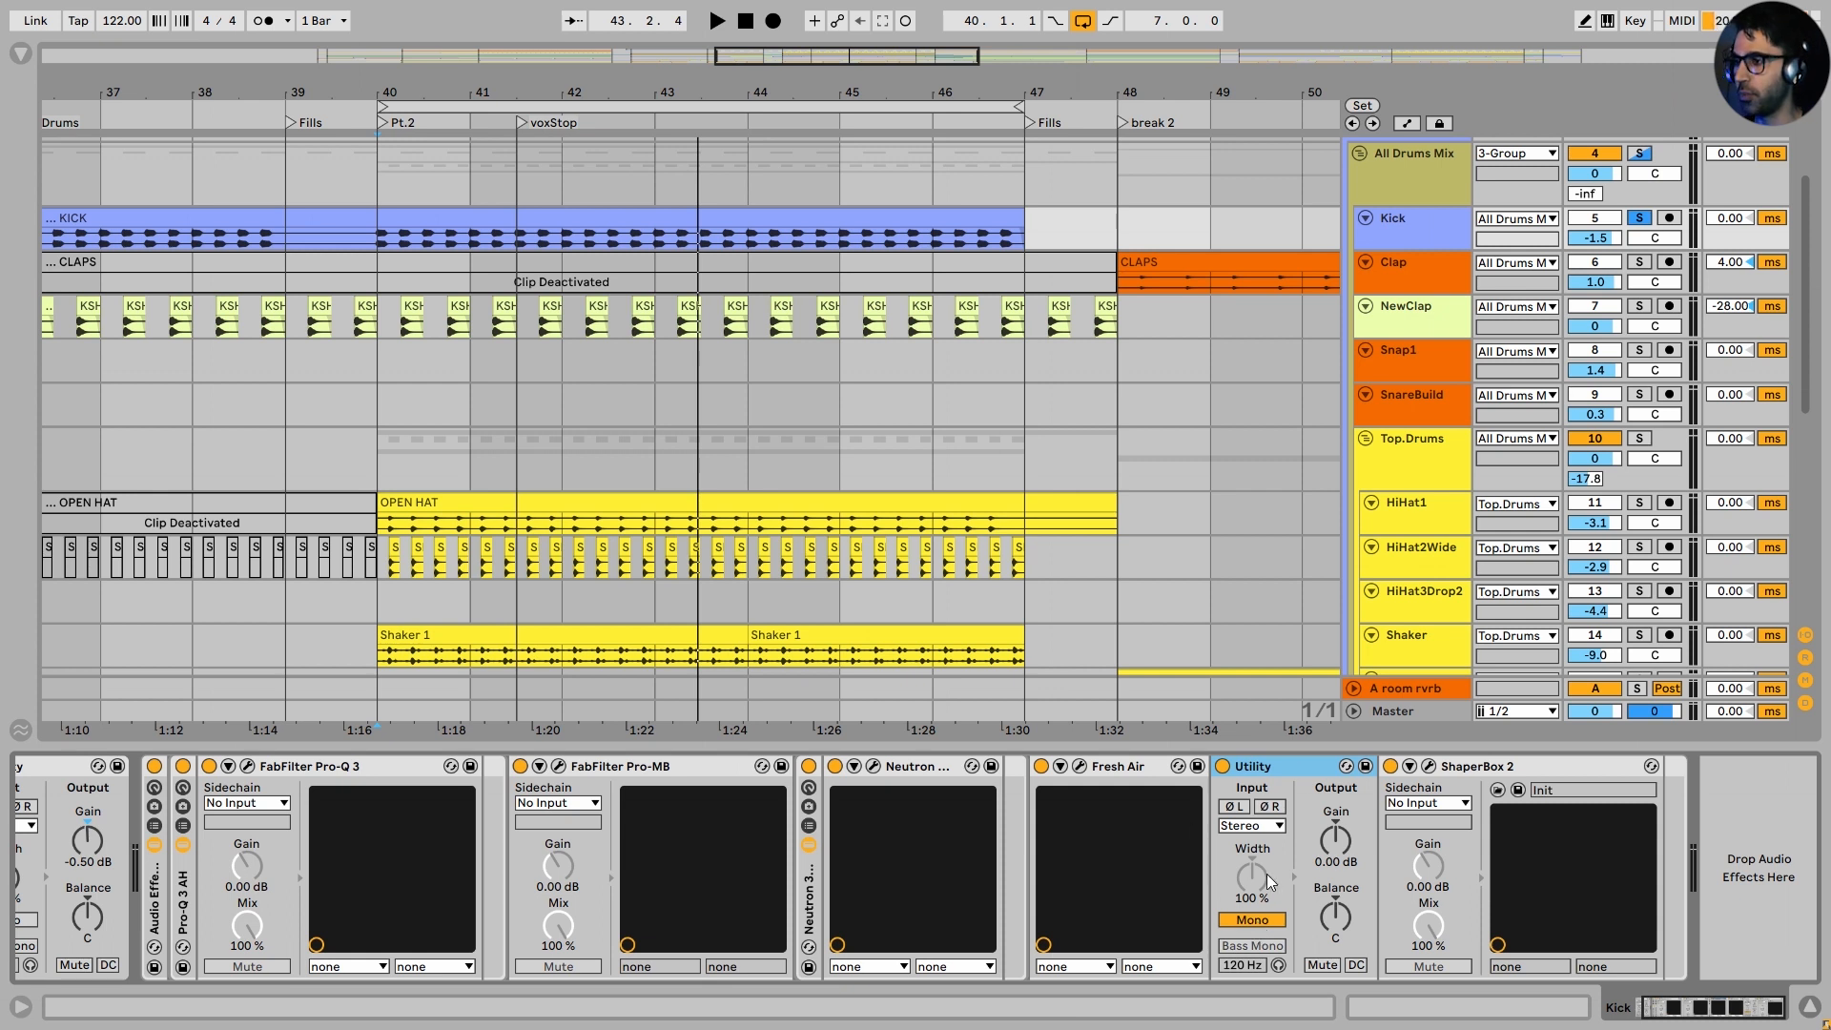
left_click(1430, 767)
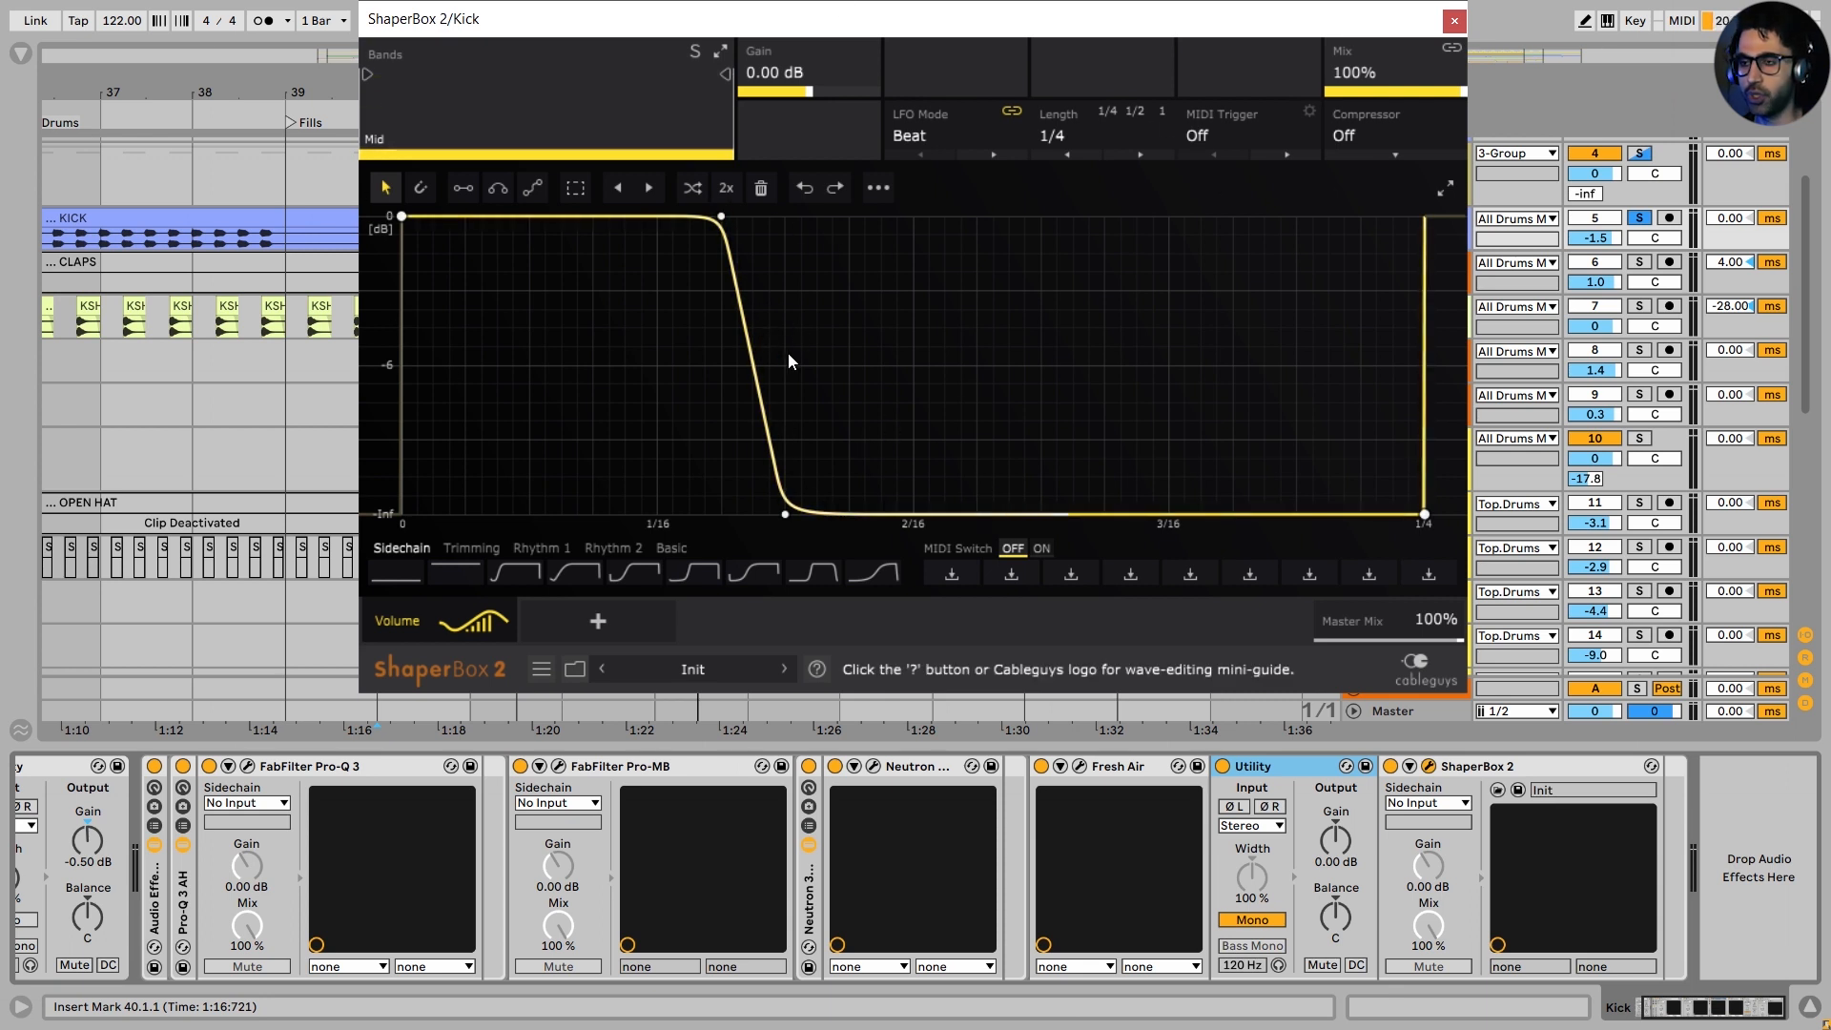
key("space")
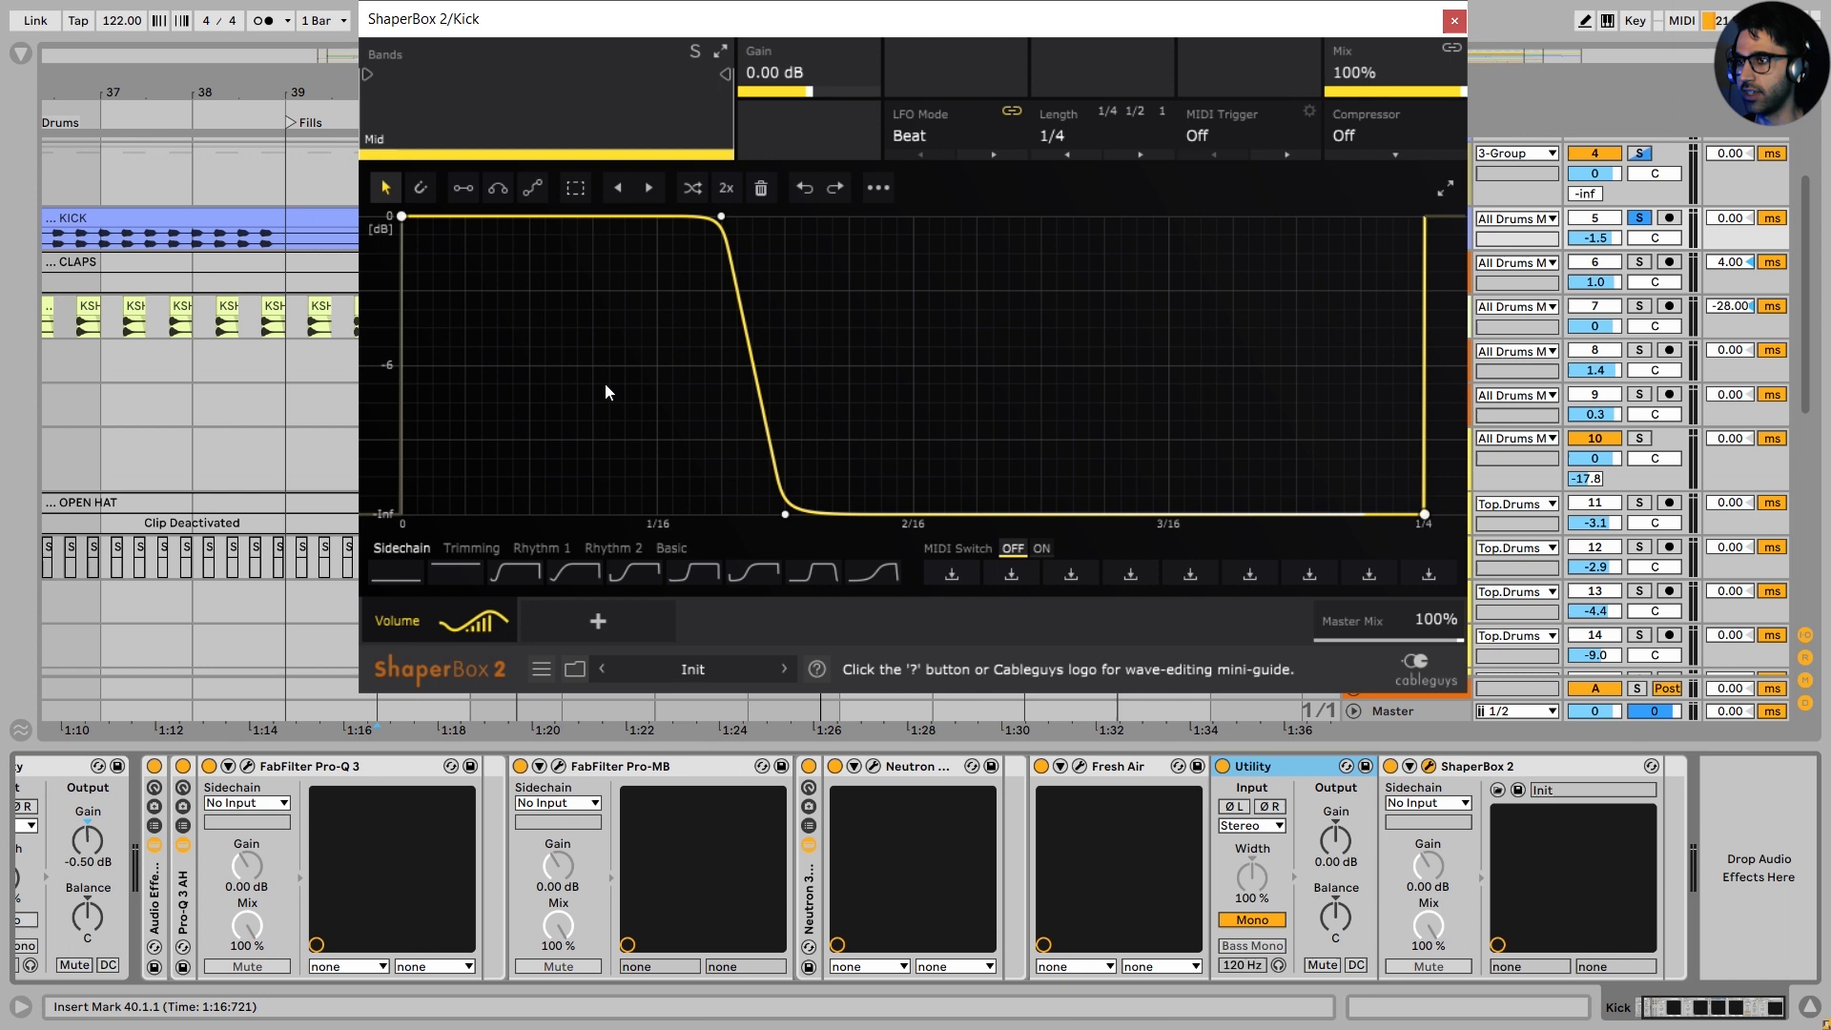
Try moving the drop in the ShaperBox 2 volume curve earlier, and undo both node moves
left_click_drag(721, 217, 645, 219)
left_click_drag(785, 514, 666, 514)
key("ctrl+z")
key("ctrl+z")
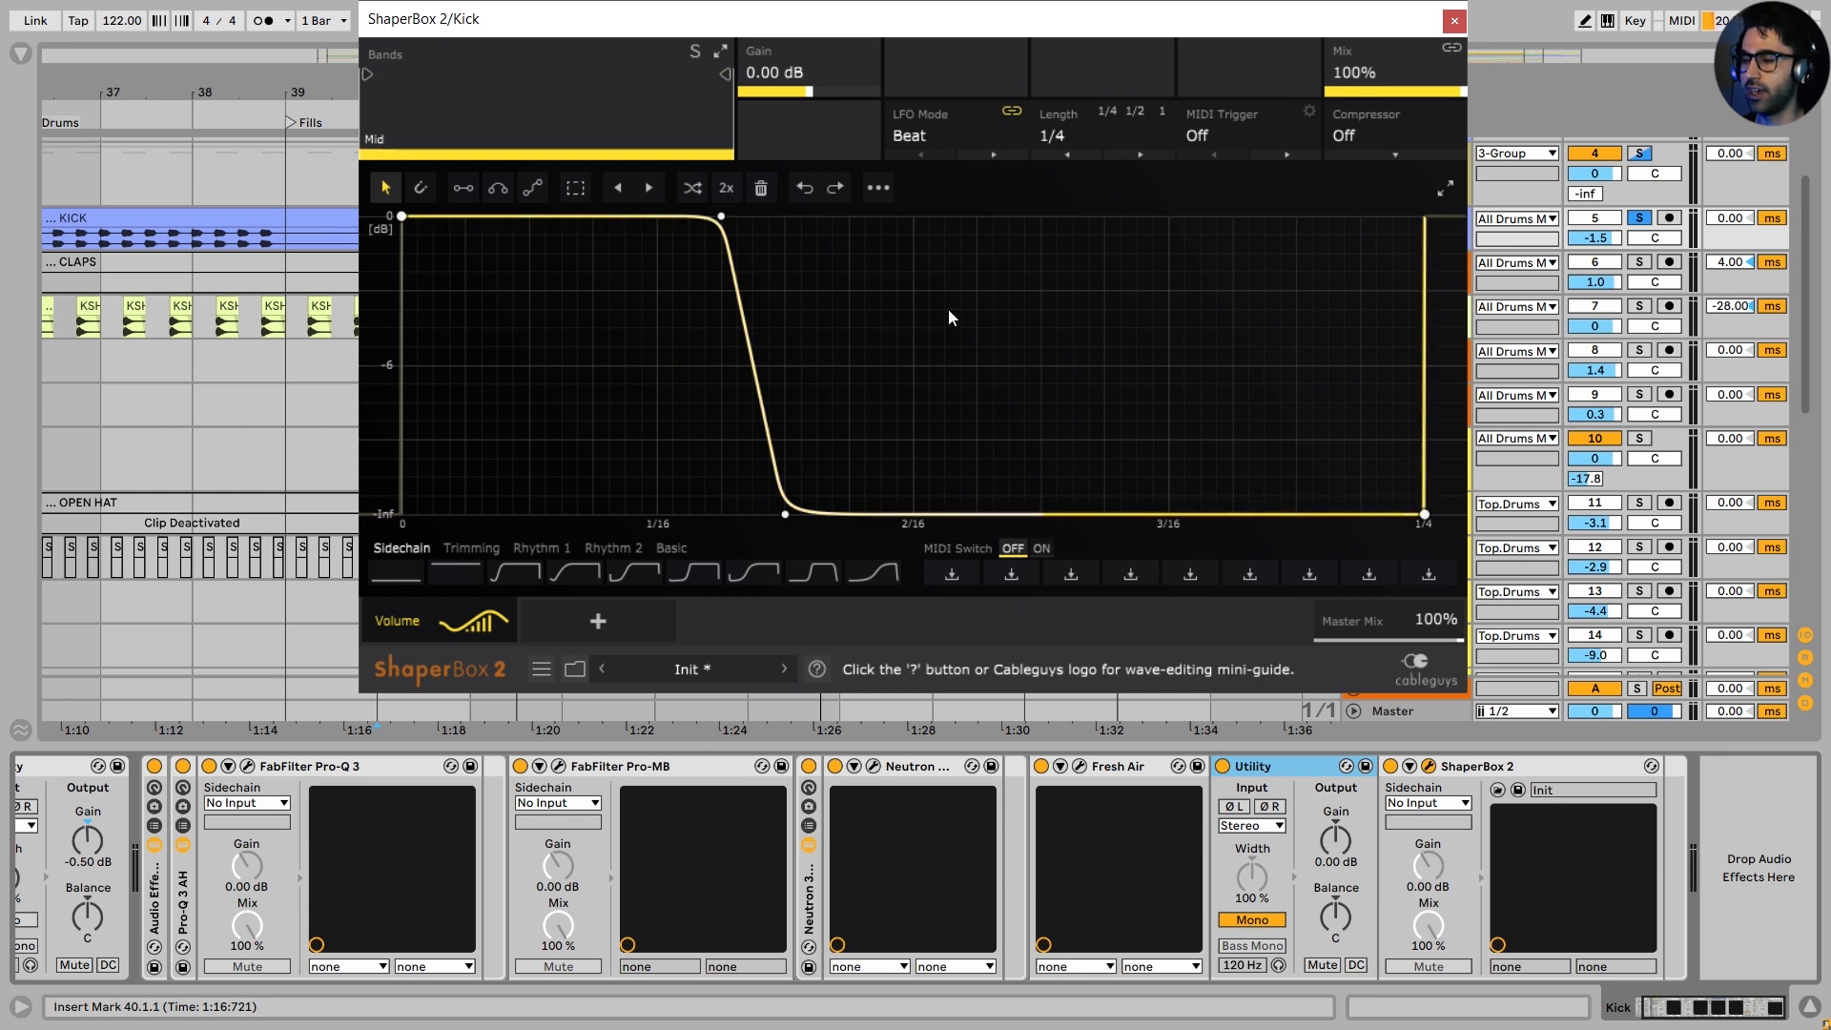
Compare the kick with ShaperBox 2 off and on during playback, and play the kick again with the plugin window closed
key("space")
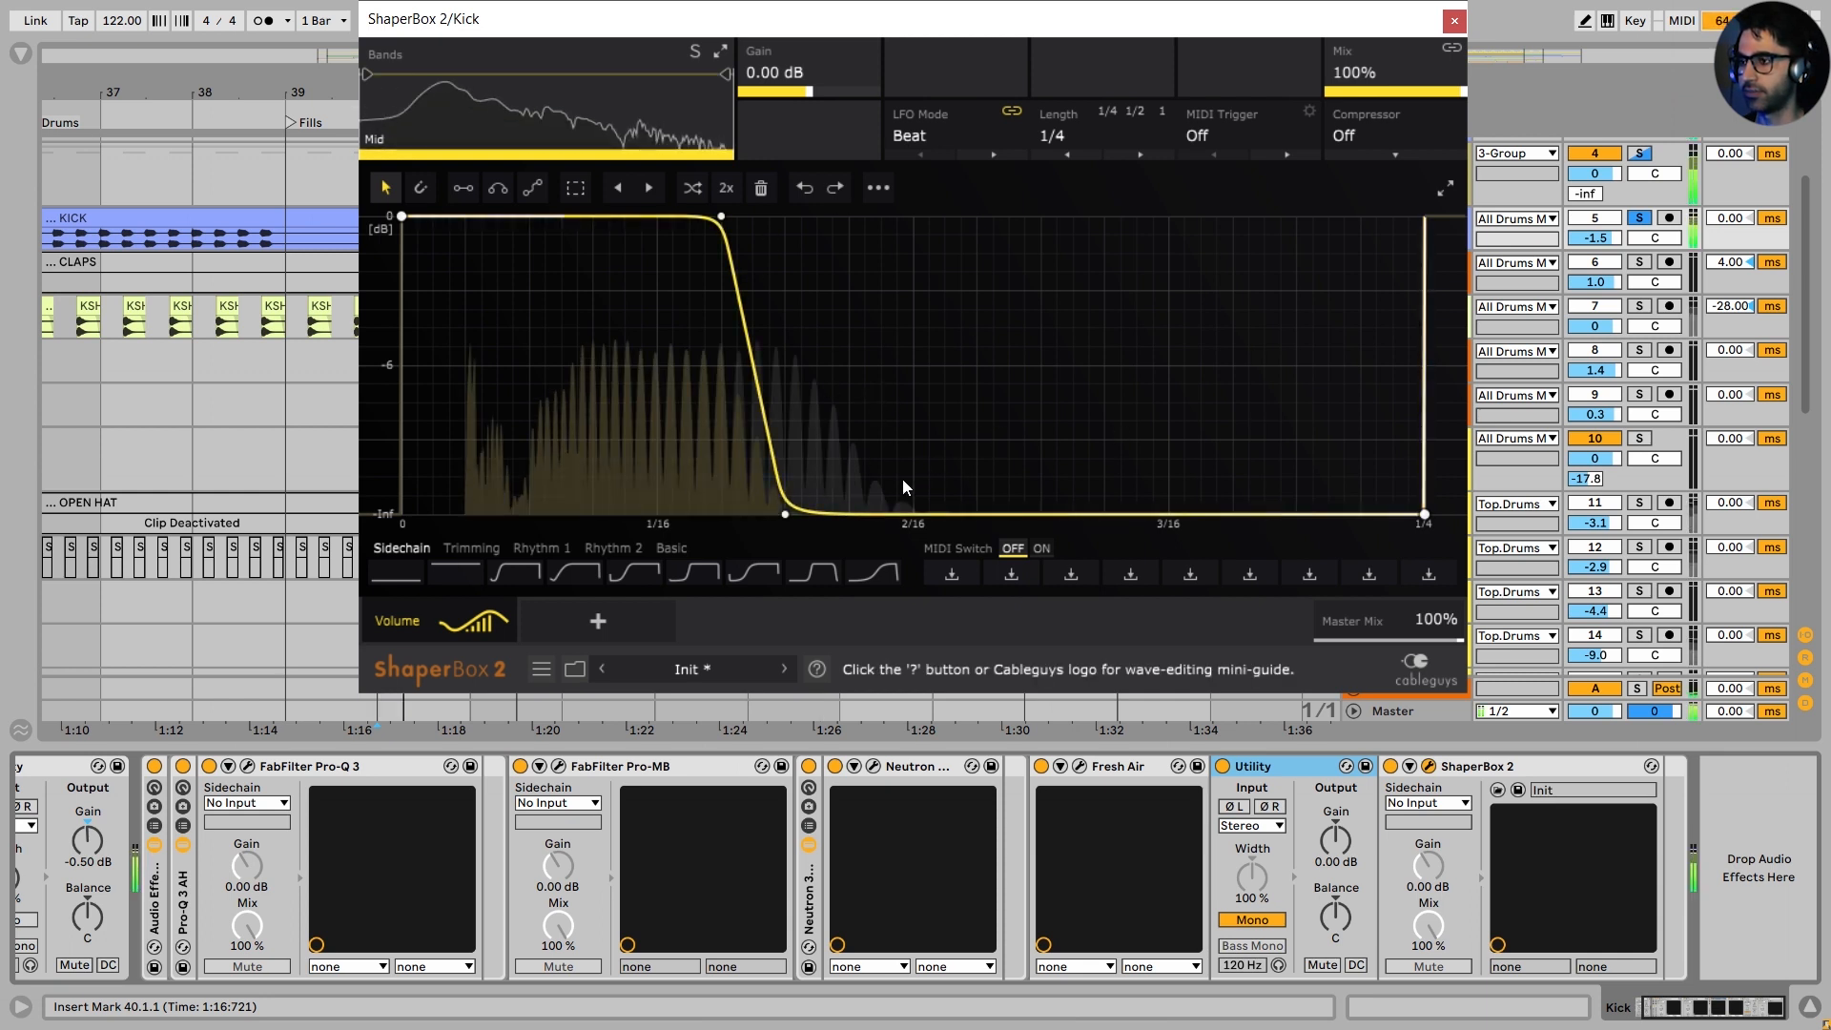
left_click(1390, 765)
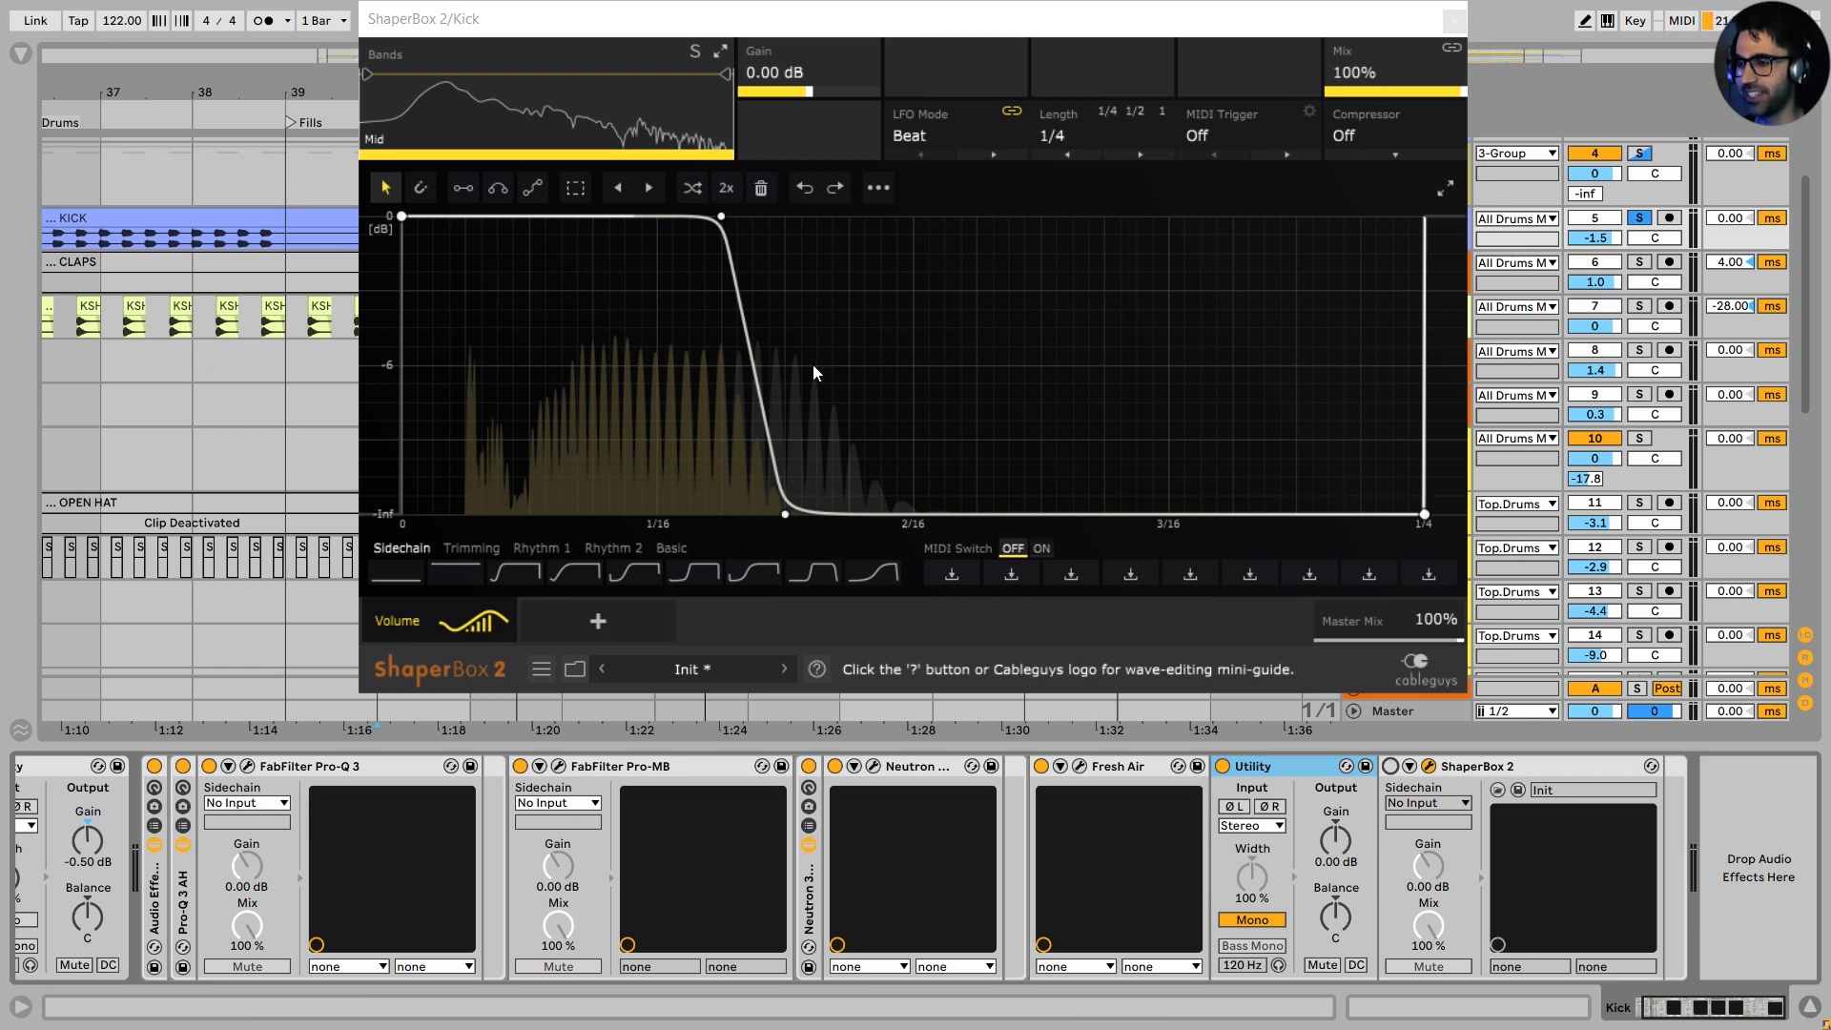
left_click(1390, 766)
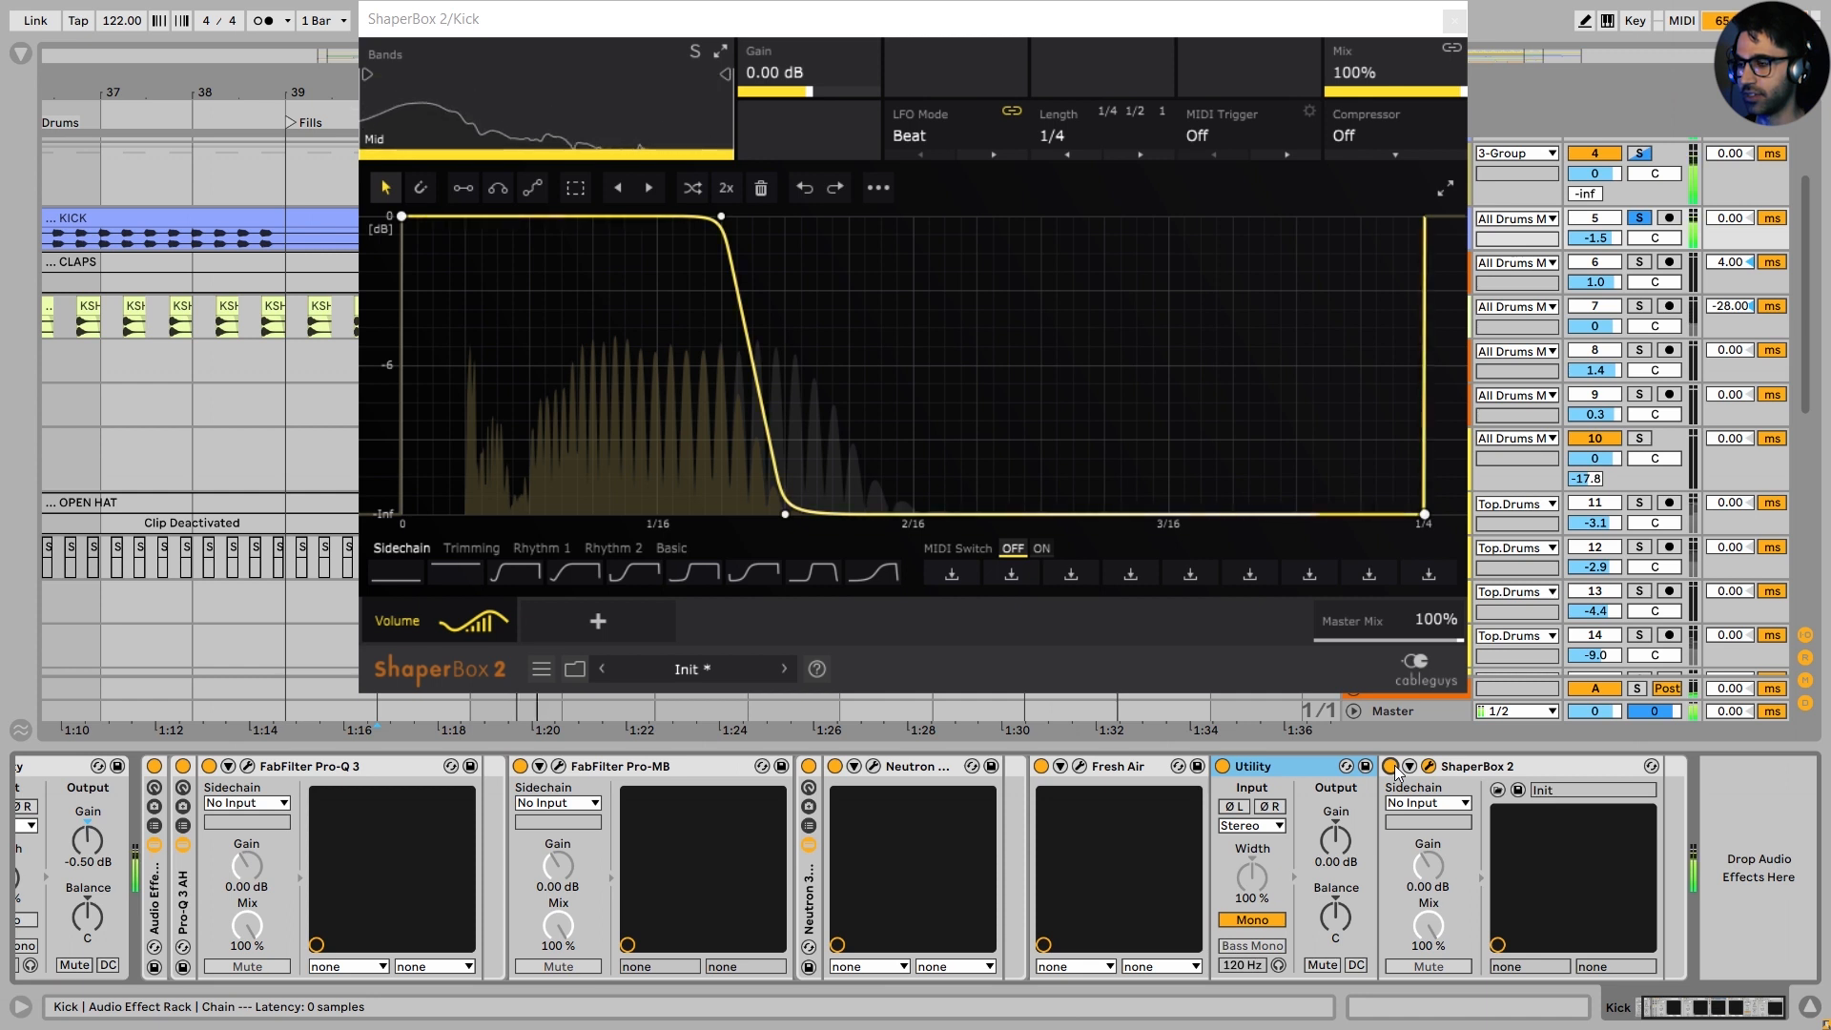
left_click(1390, 766)
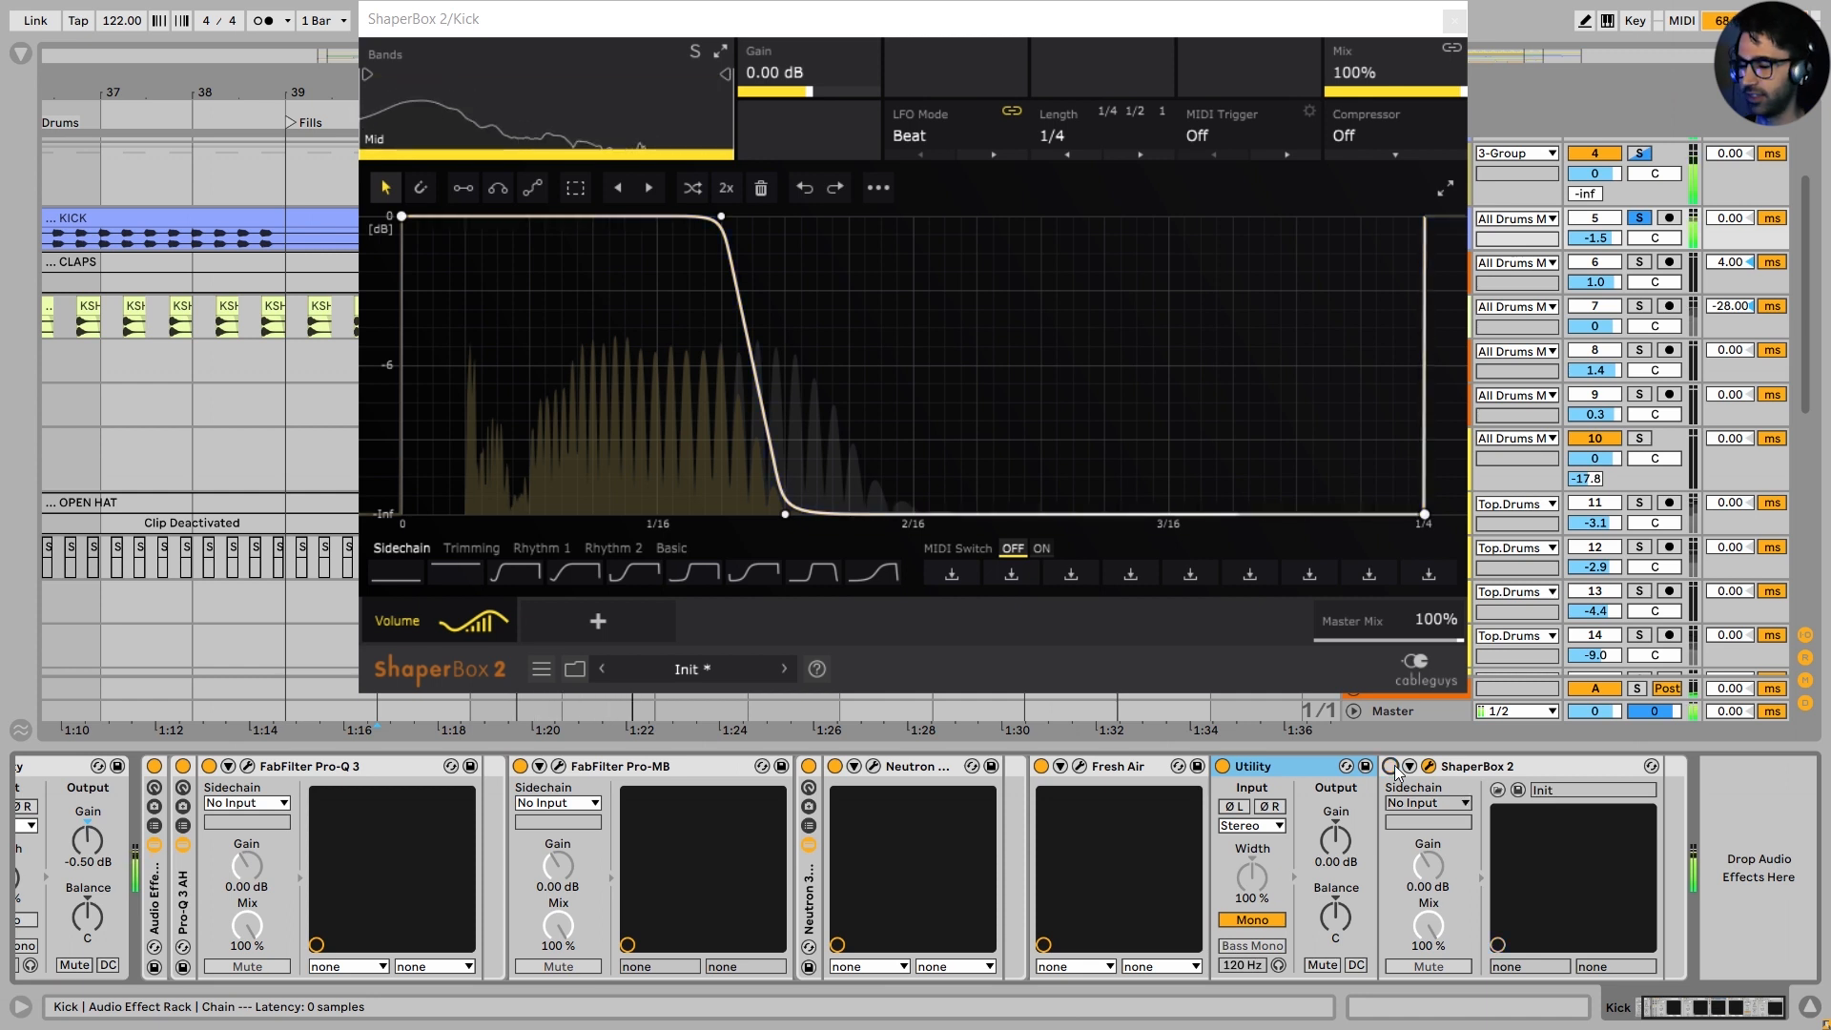
key("space")
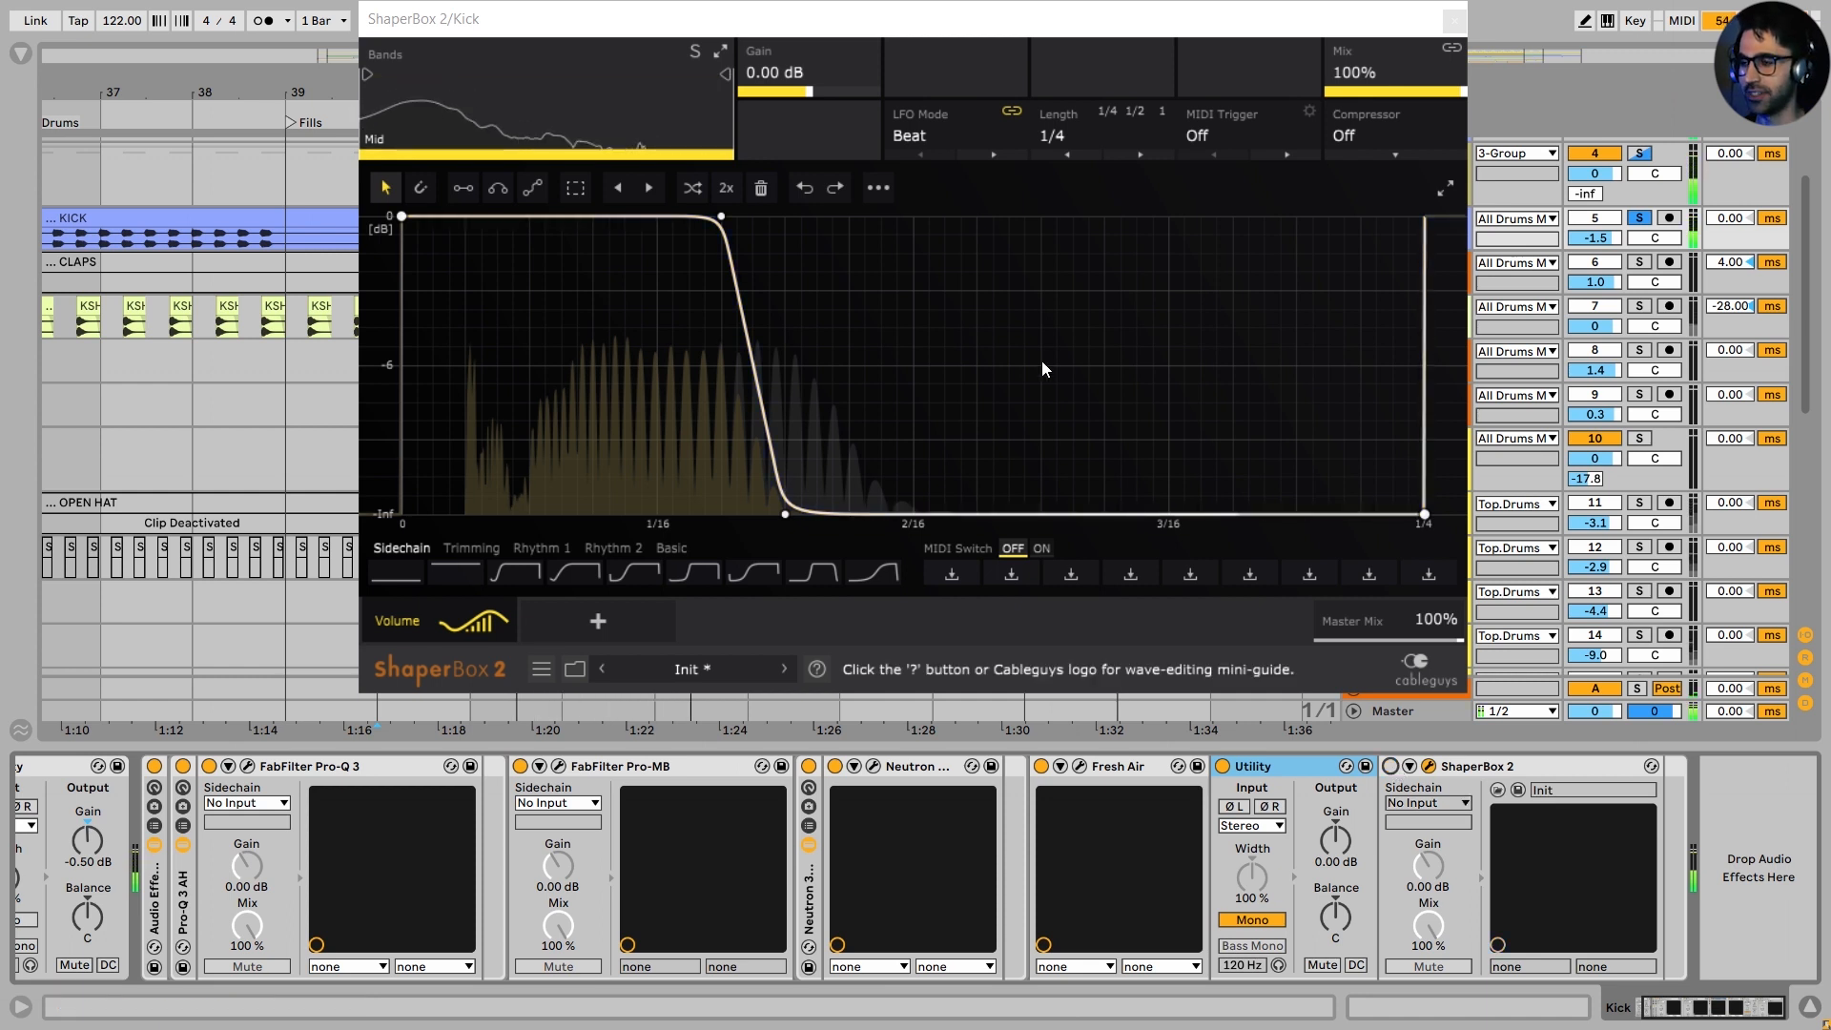
left_click(1454, 20)
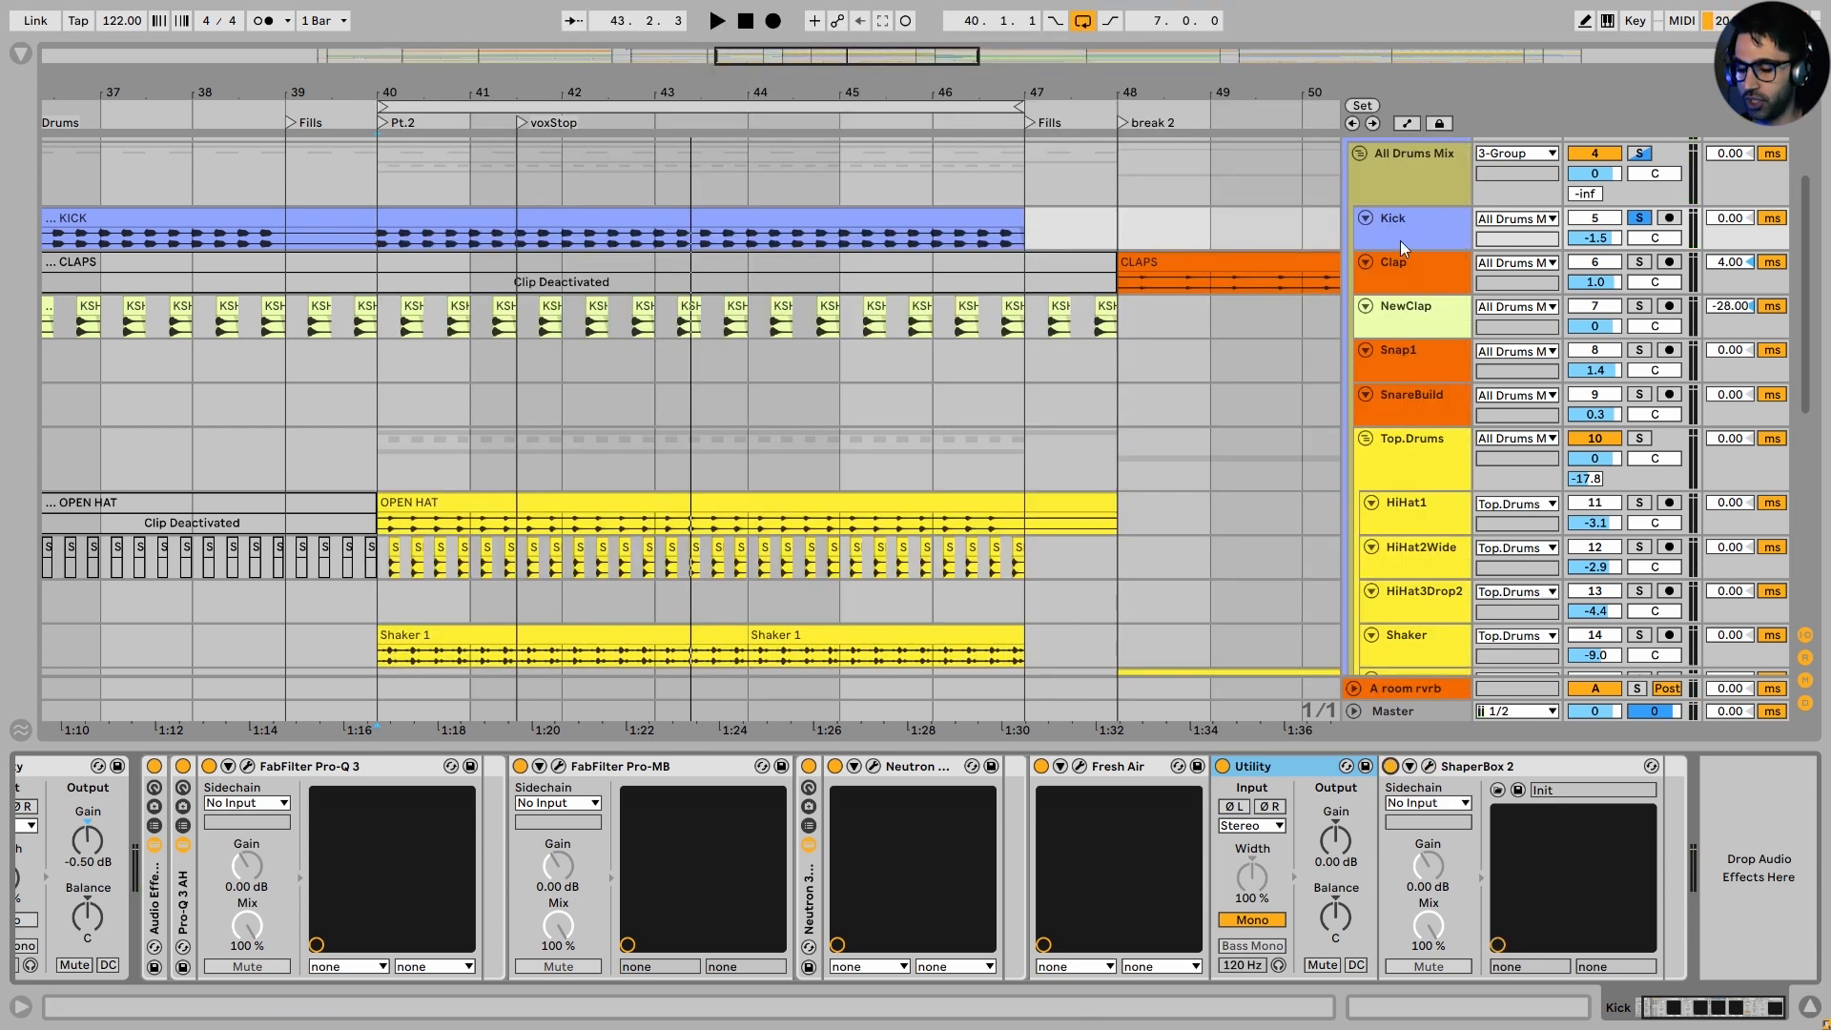
key("space")
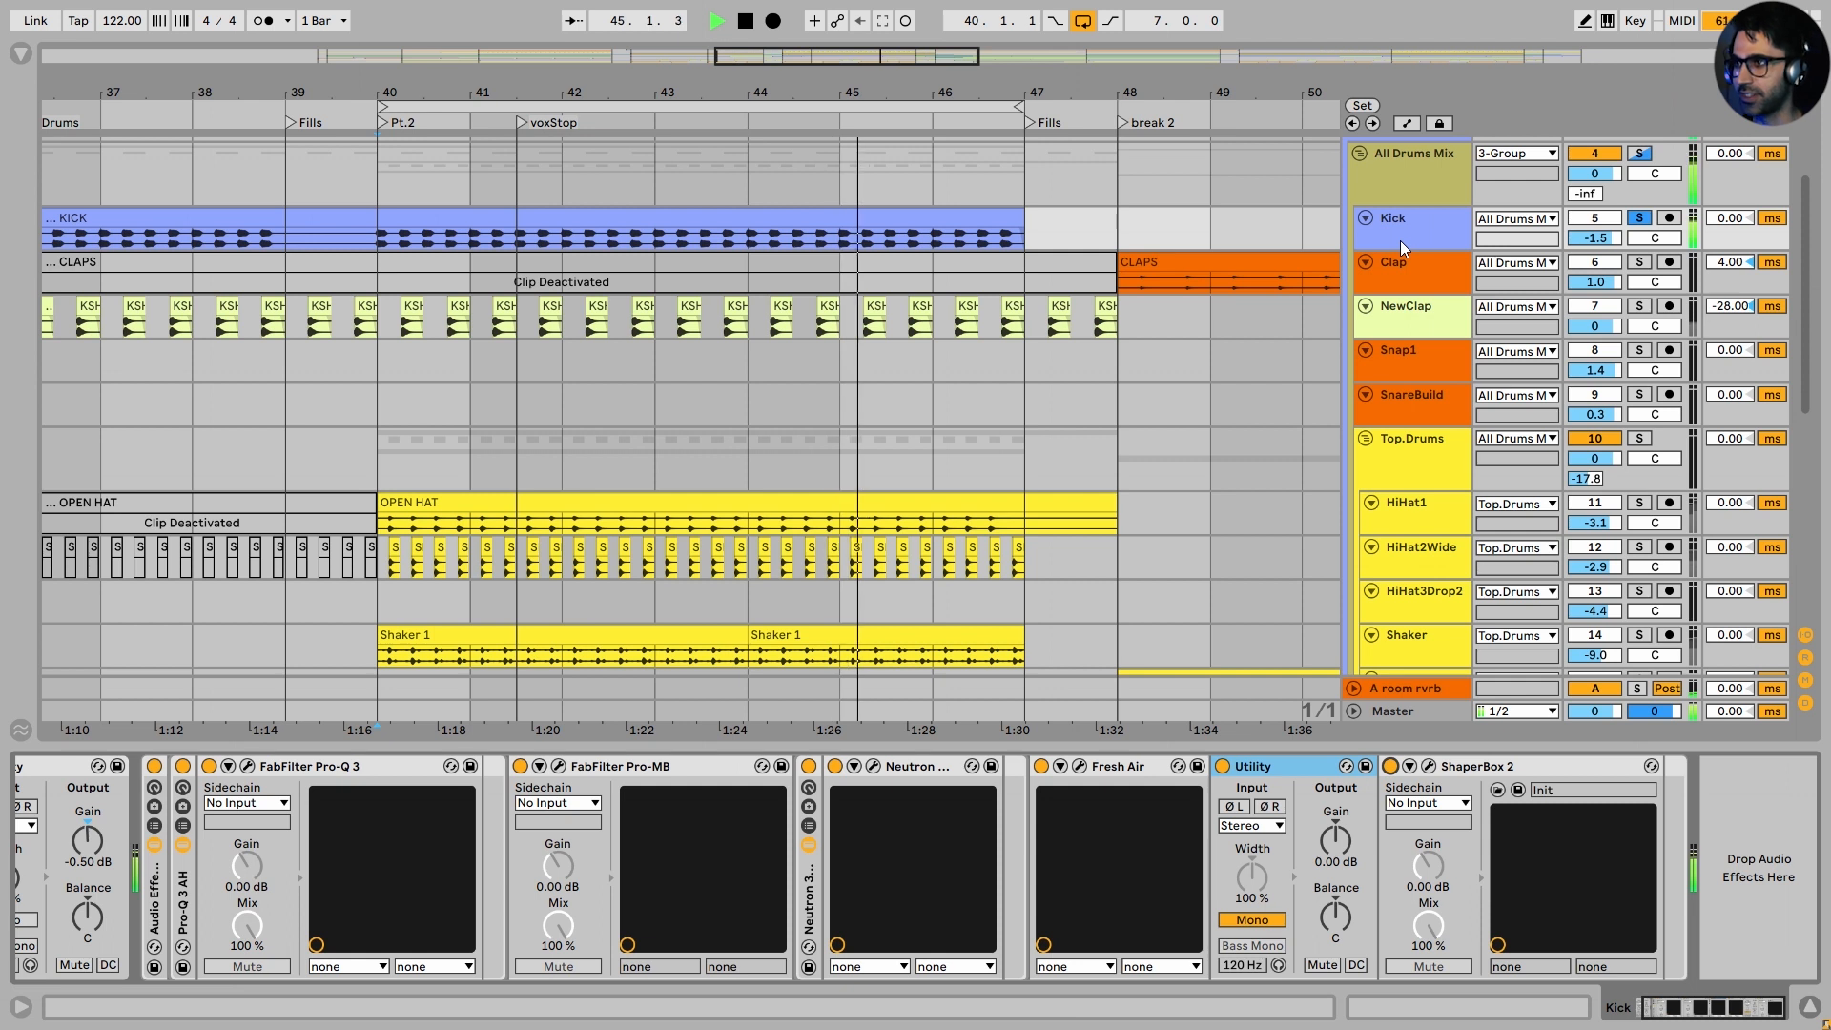
key("space")
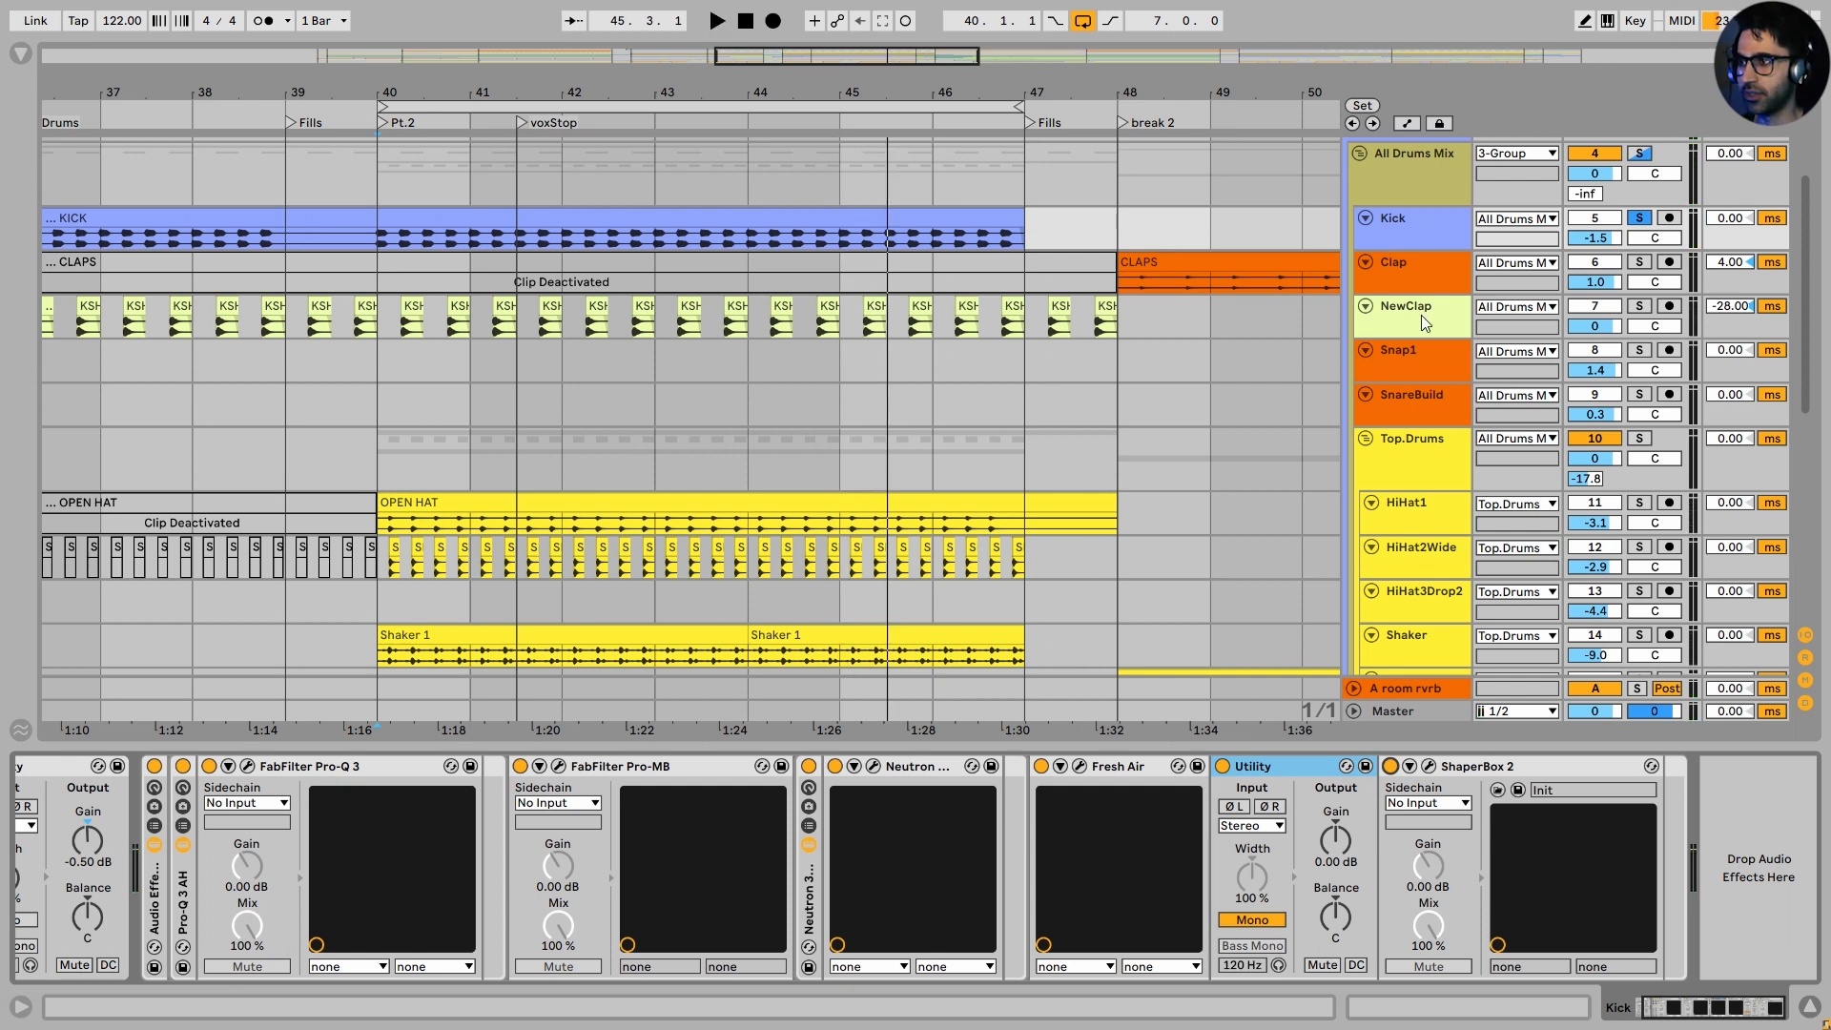
Open the Reviver plugin on the NewClap track and examine its 3rd-harmonic fader
left_click(1425, 322)
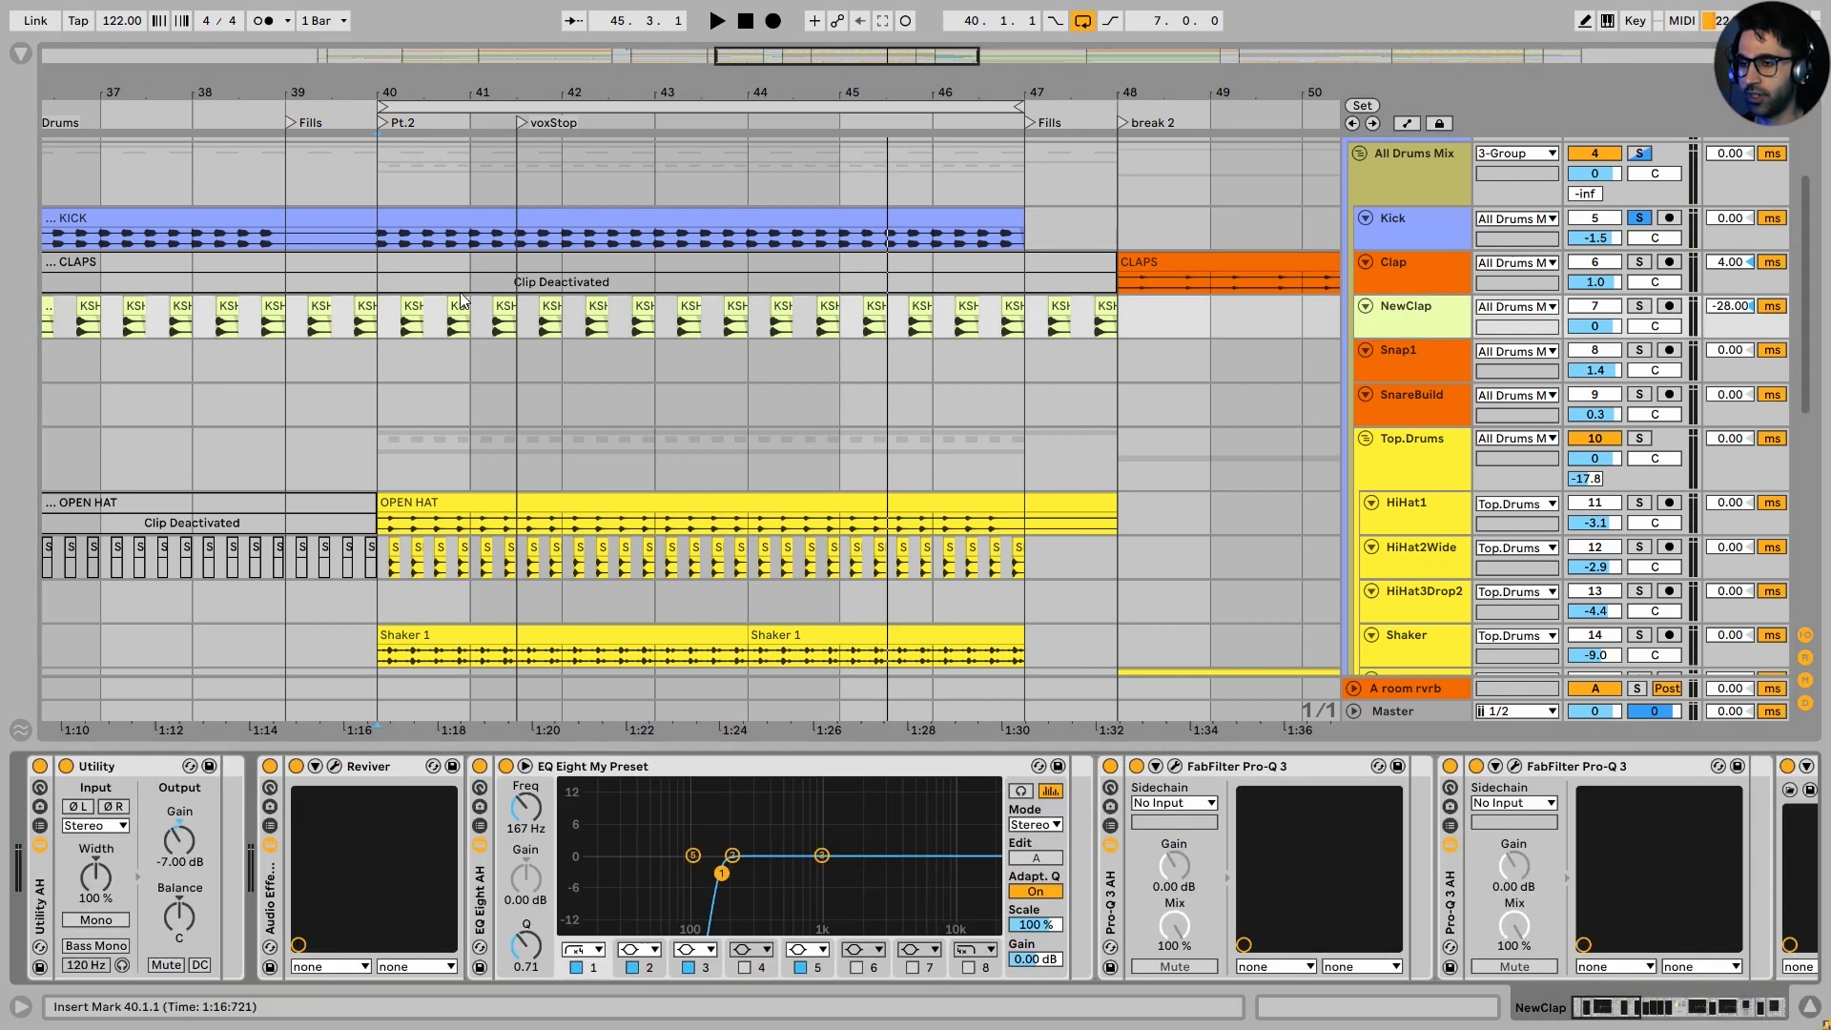
left_click(334, 767)
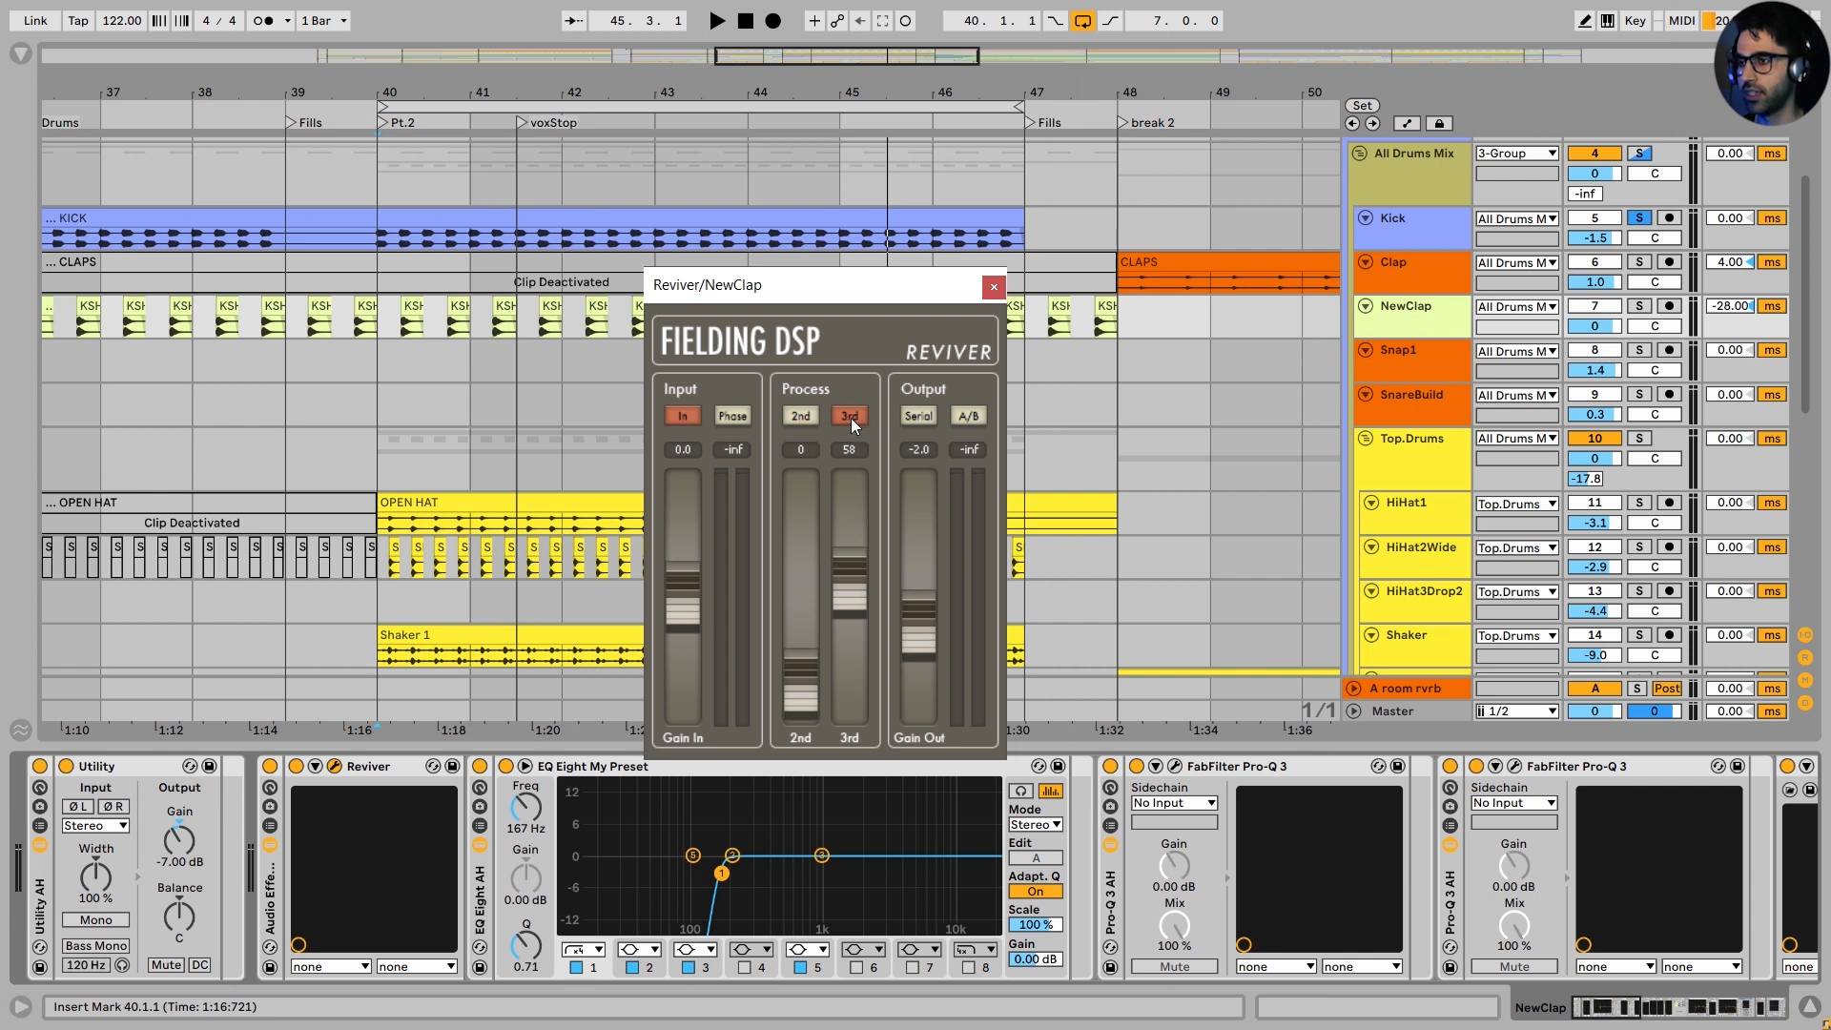
left_click_drag(852, 567, 850, 635)
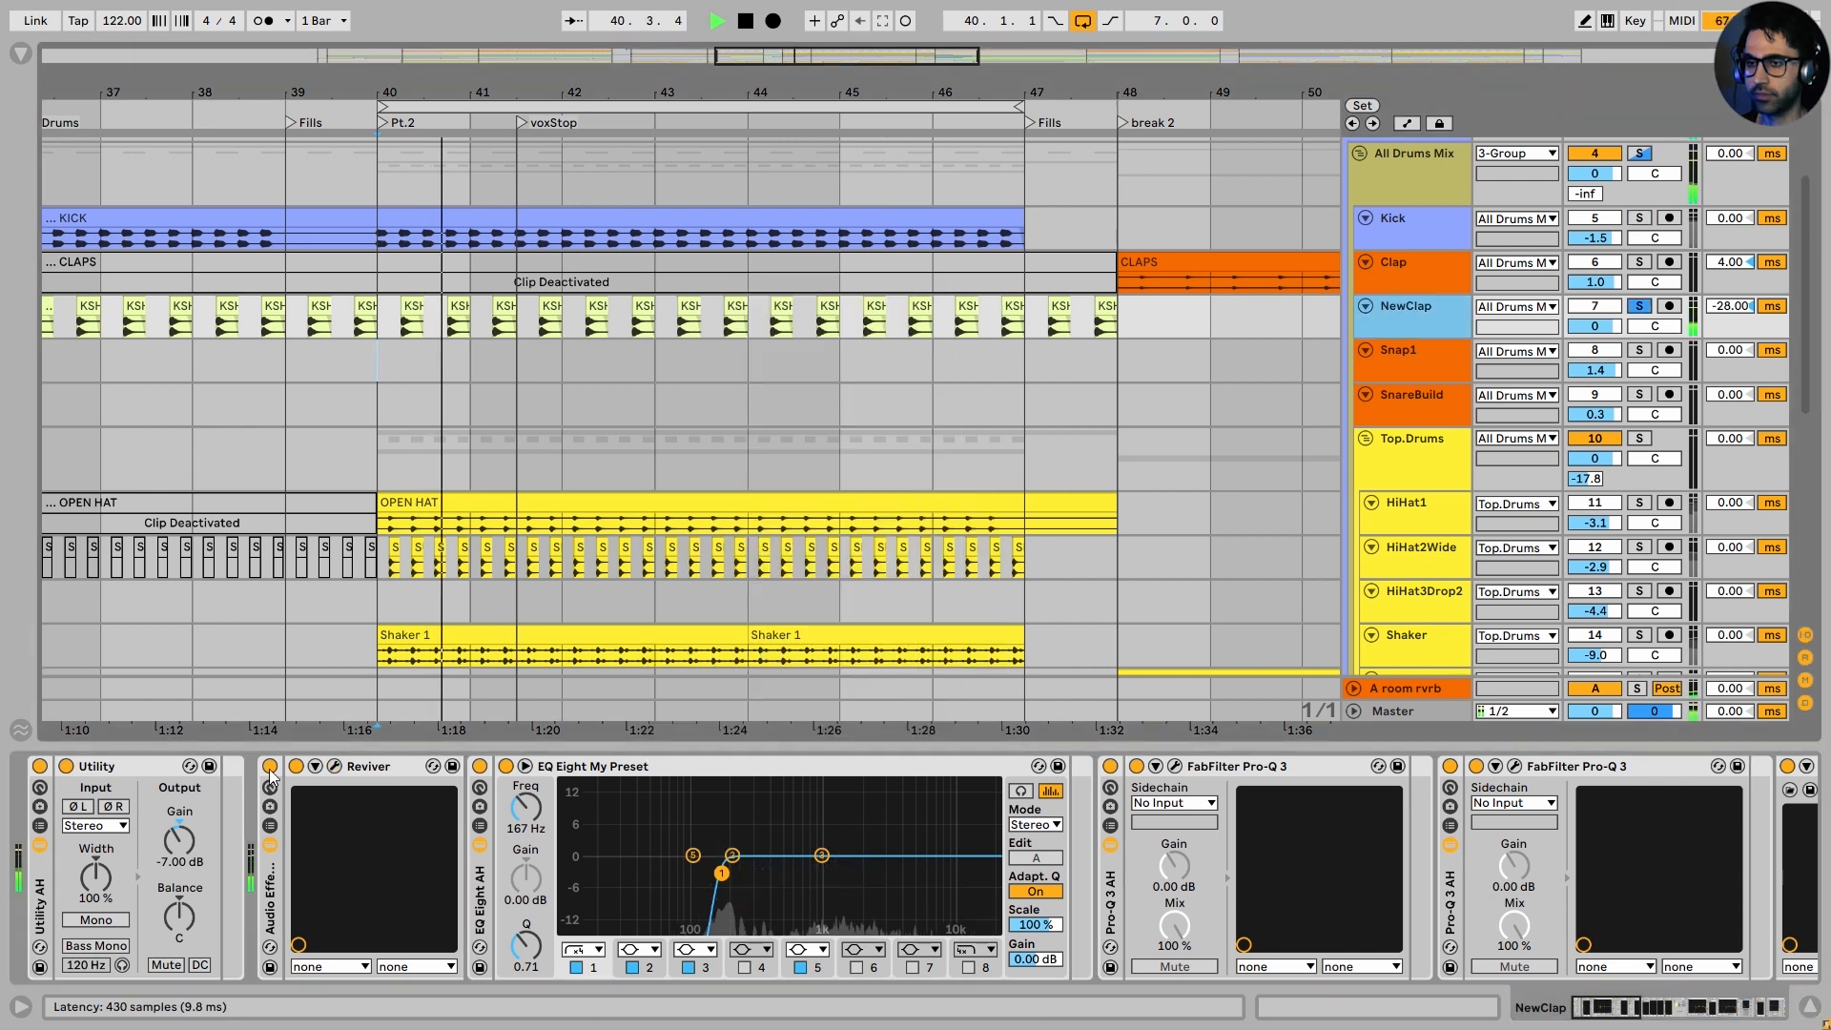
Compare the soloed NewClap during playback with the Reviver rack and the Reviver device switched off and on
left_click(269, 767)
left_click(270, 768)
left_click(297, 766)
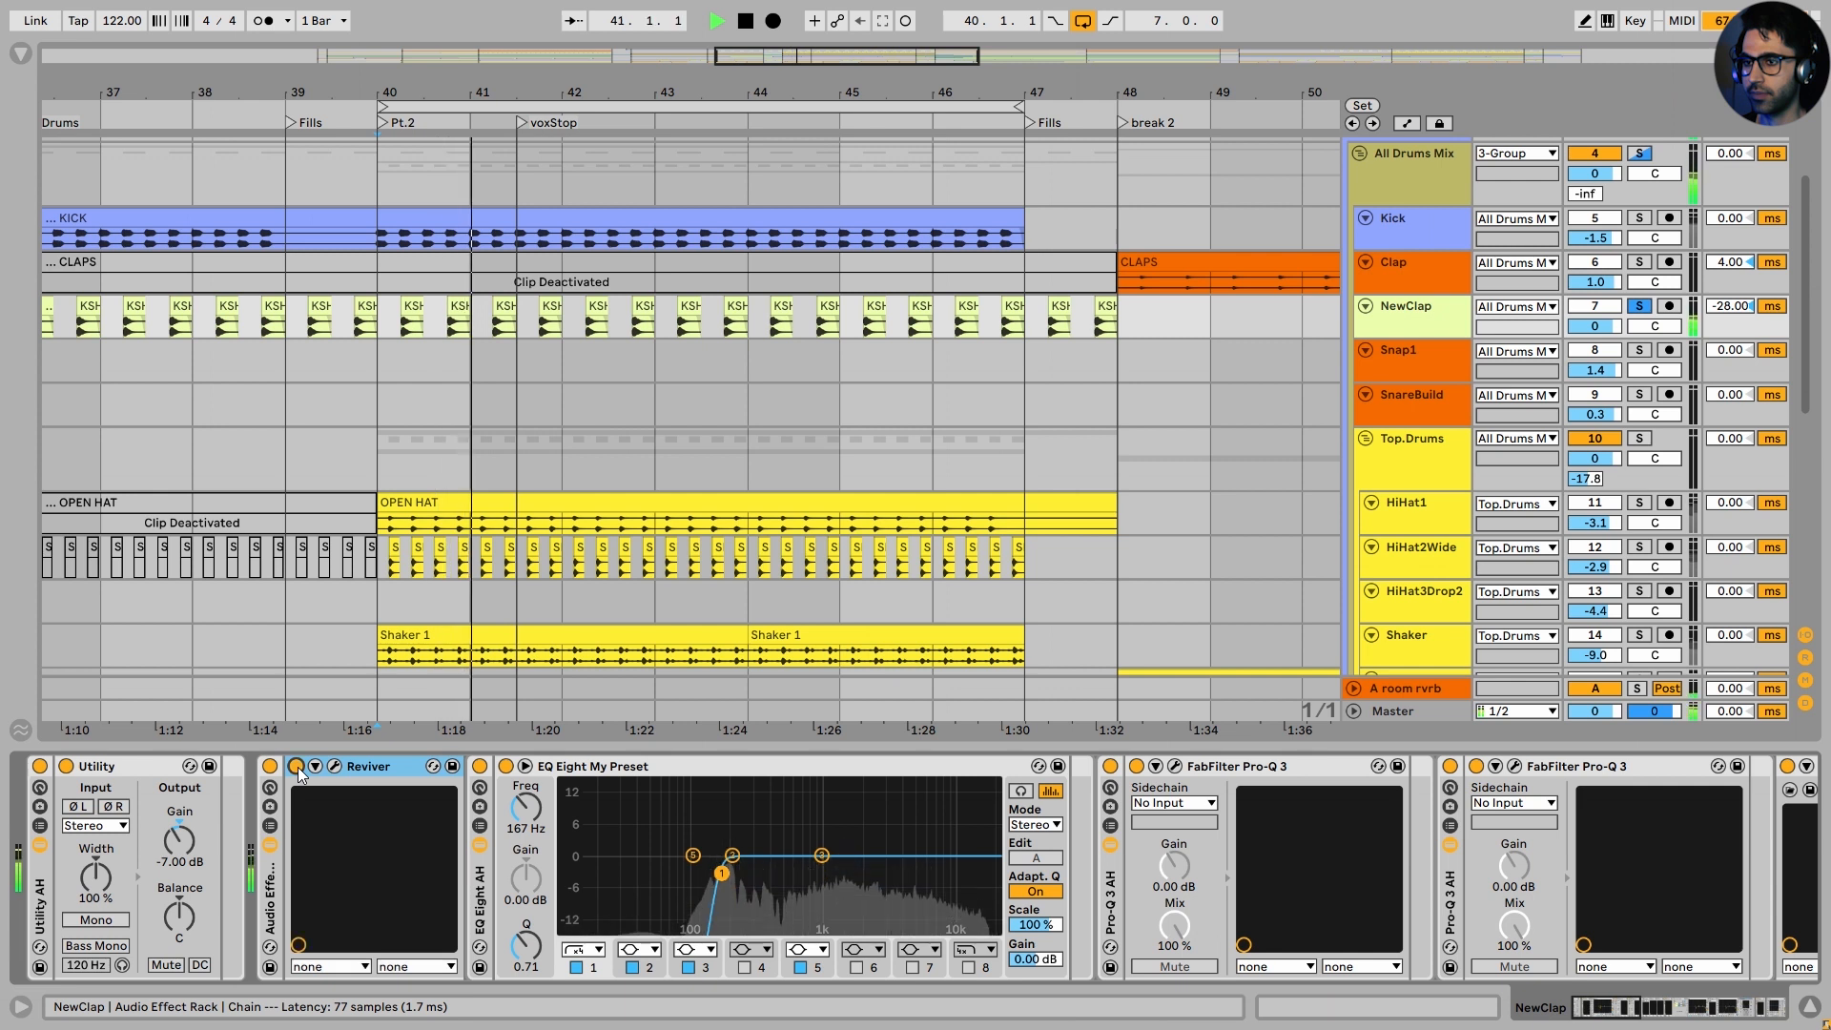
left_click(297, 766)
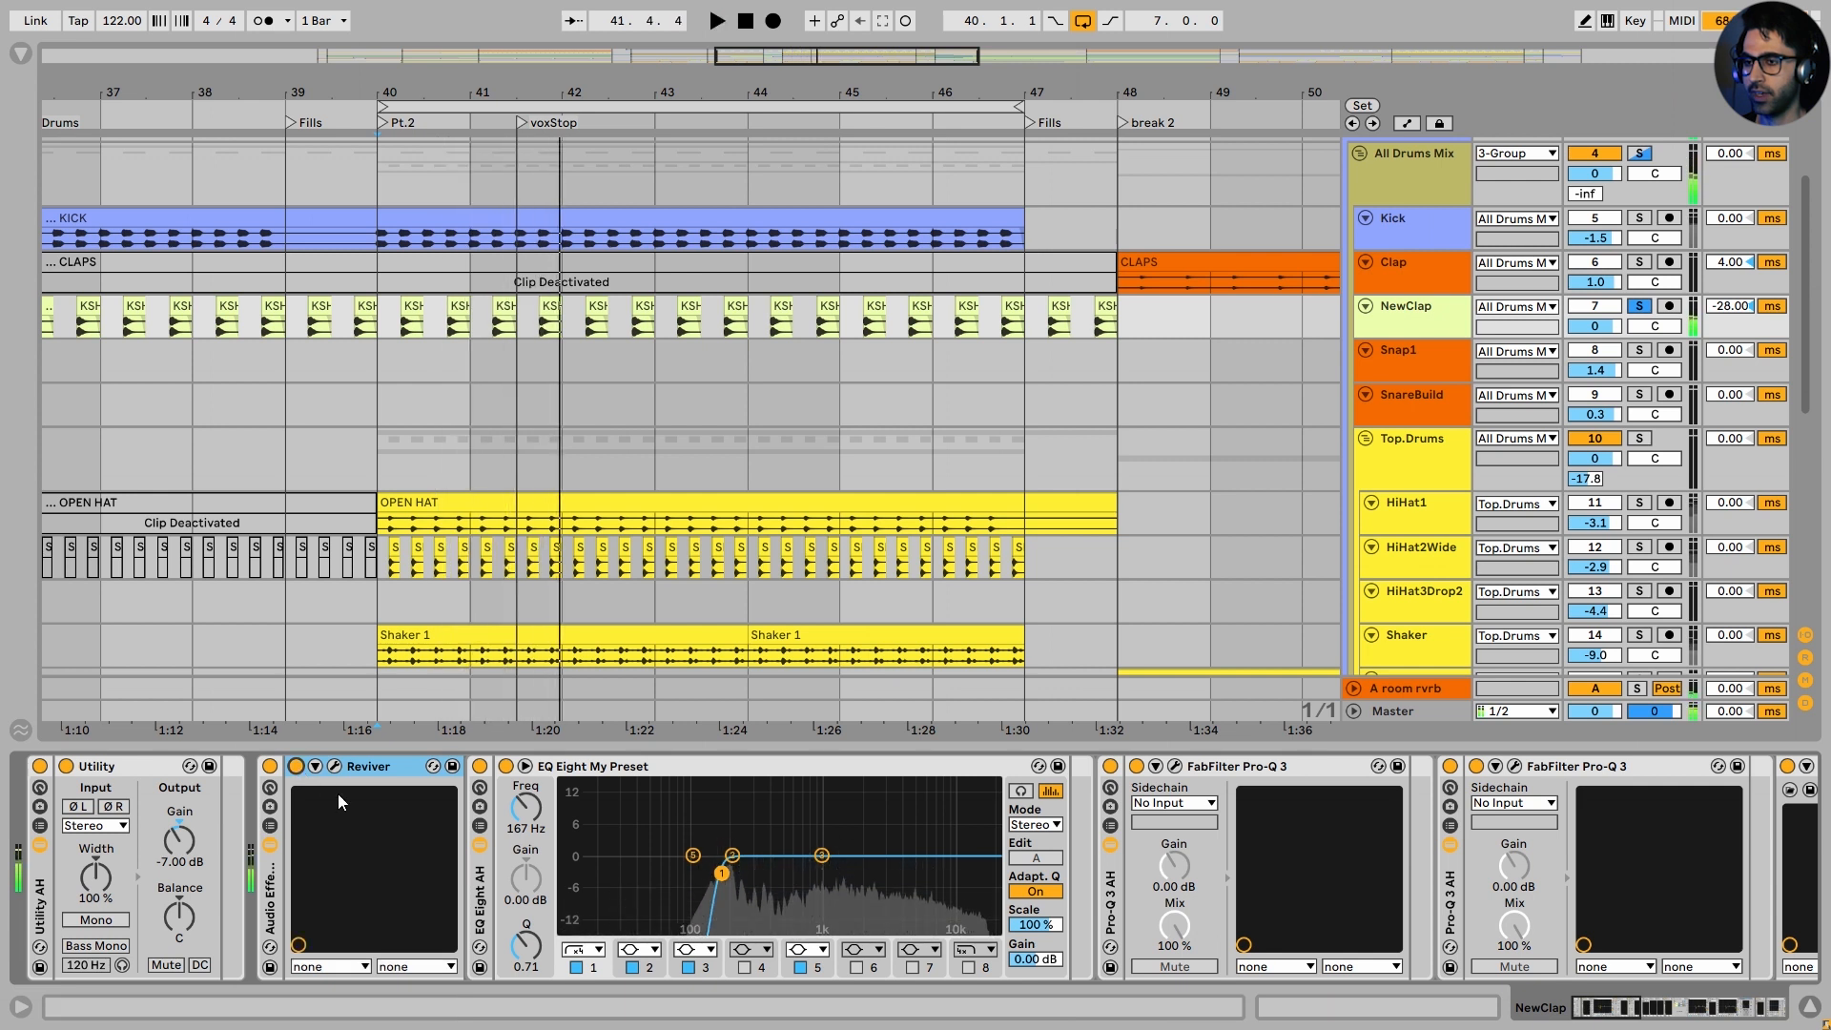
key("space")
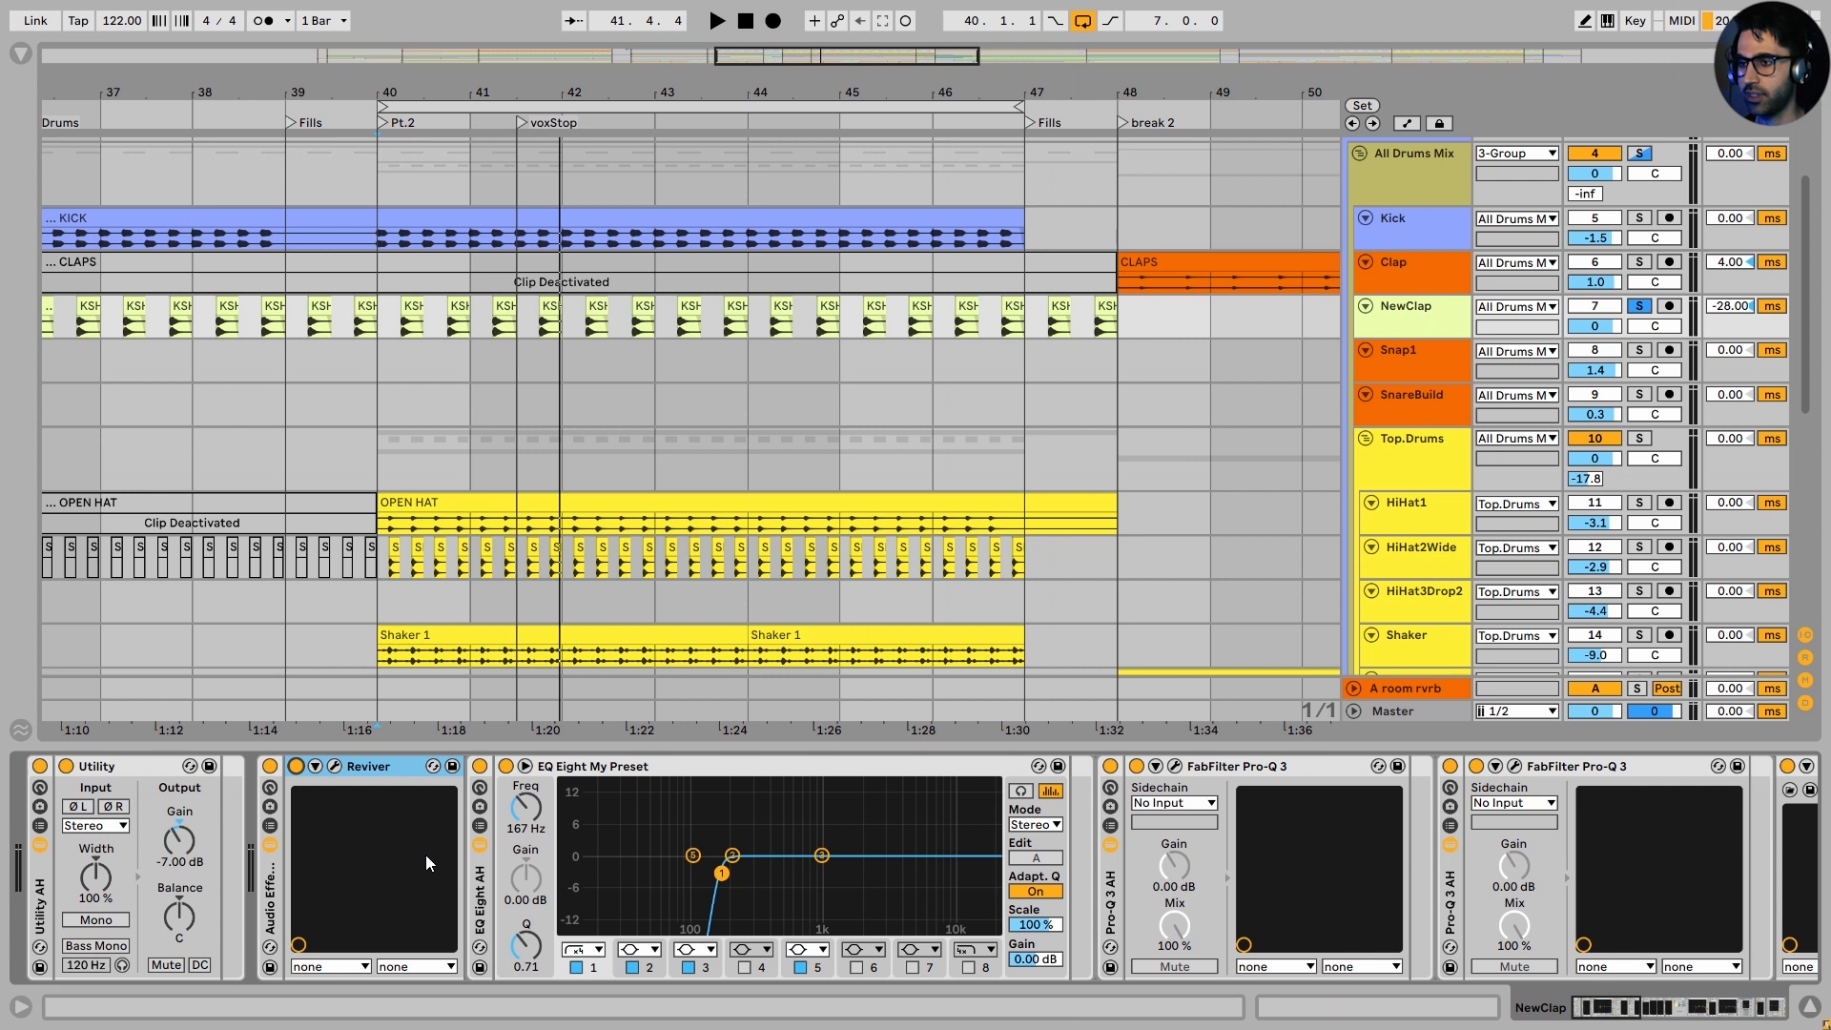
View the low cut in NewClap's first Pro-Q 3 and compare the clap with the equalizer bypassed and enabled during playback
scroll(765, 851, "right", 3)
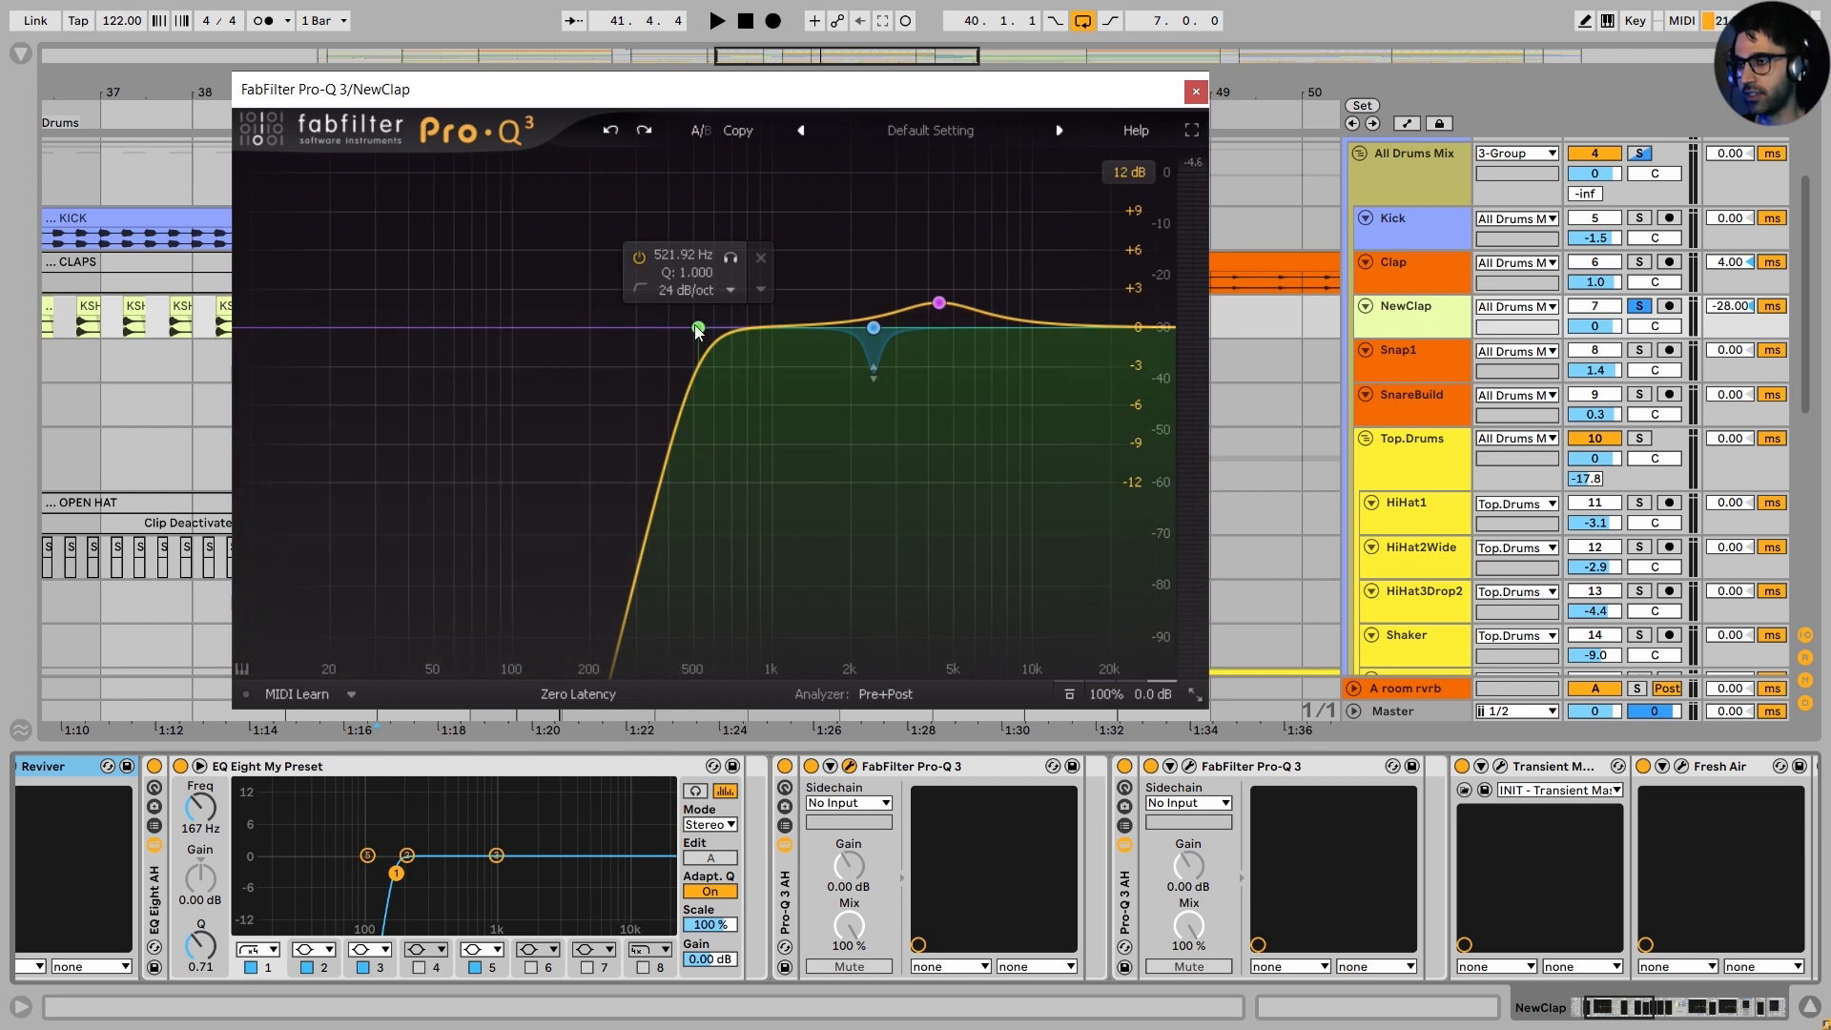
left_click_drag(835, 89, 751, 61)
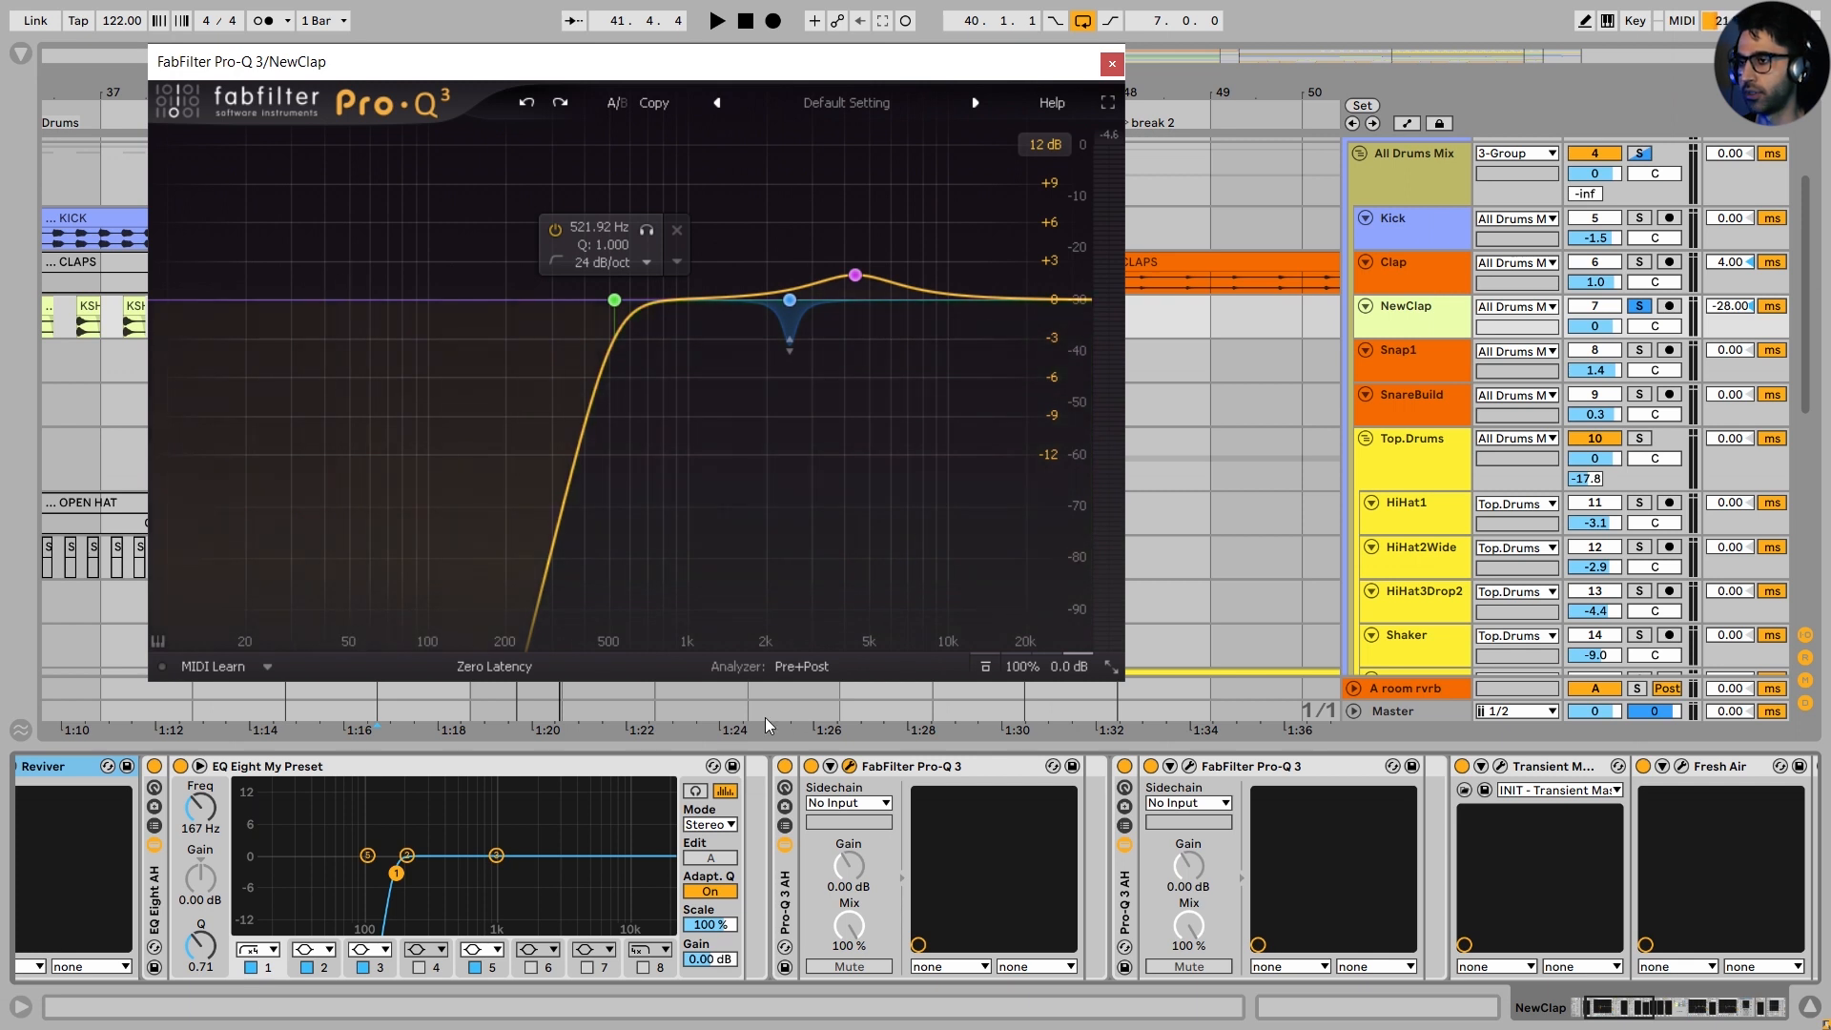
left_click(988, 664)
key("space")
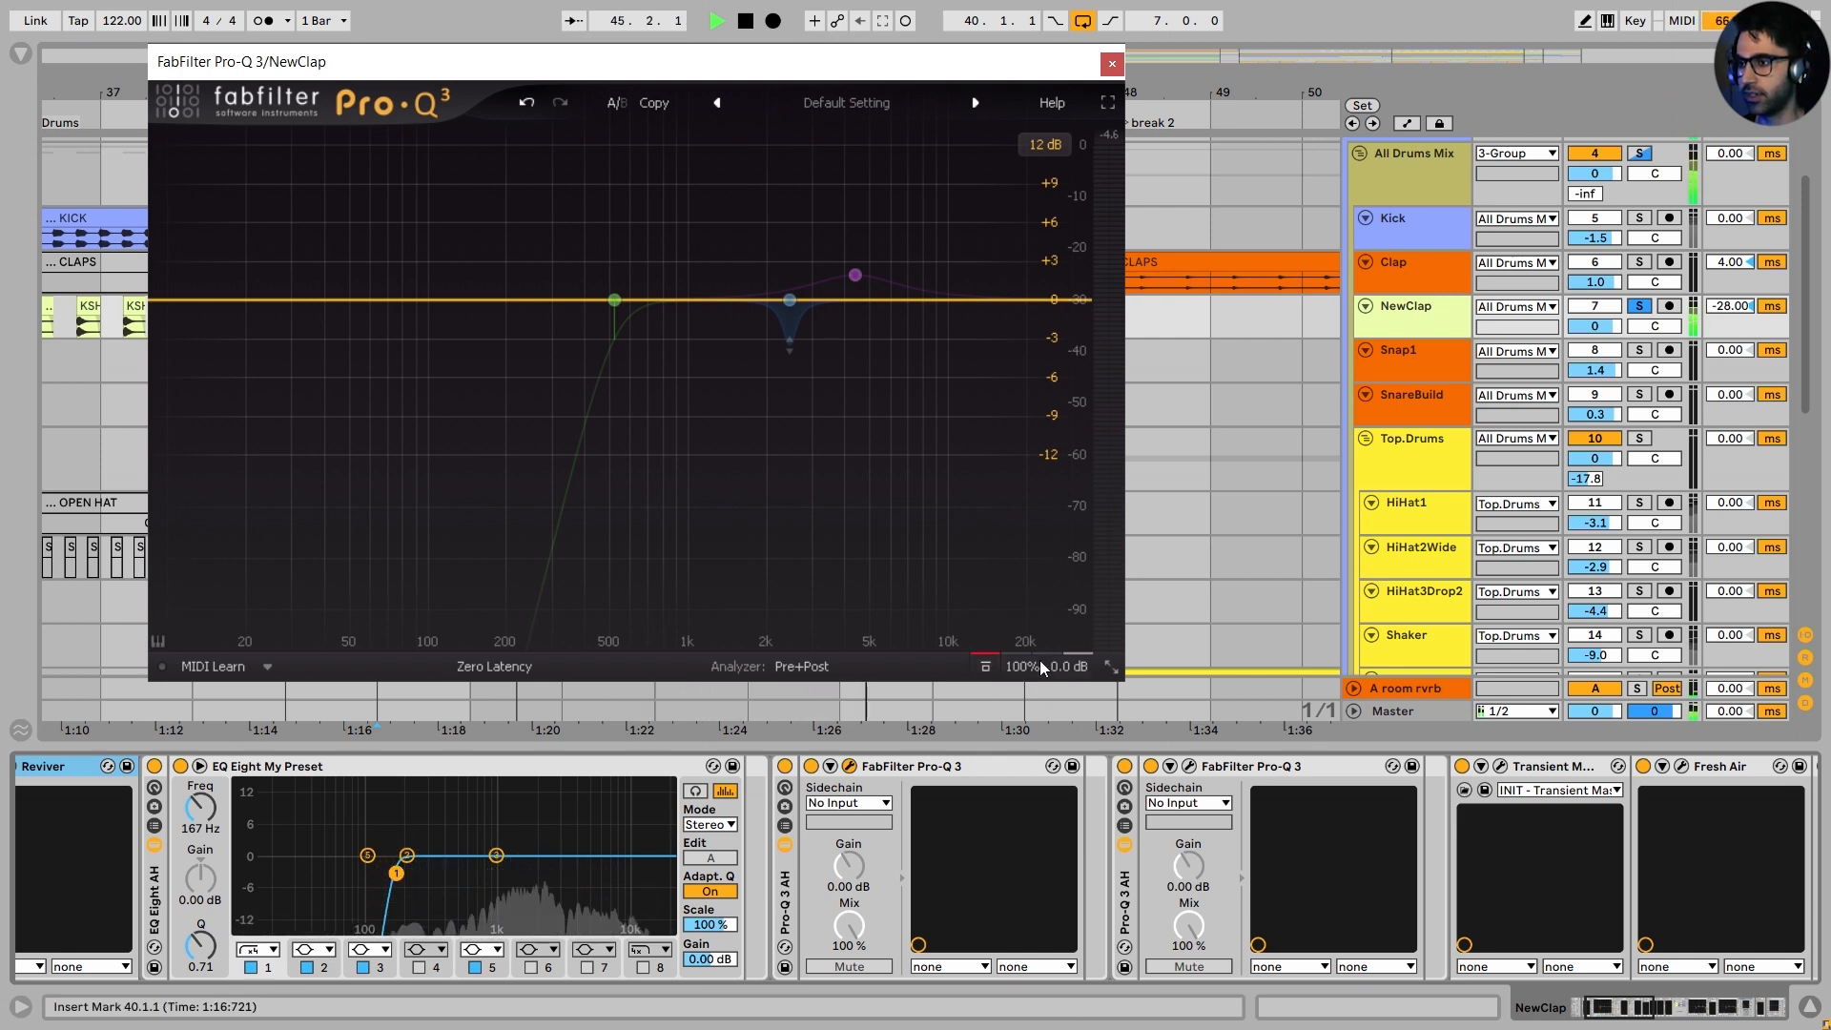
left_click(985, 669)
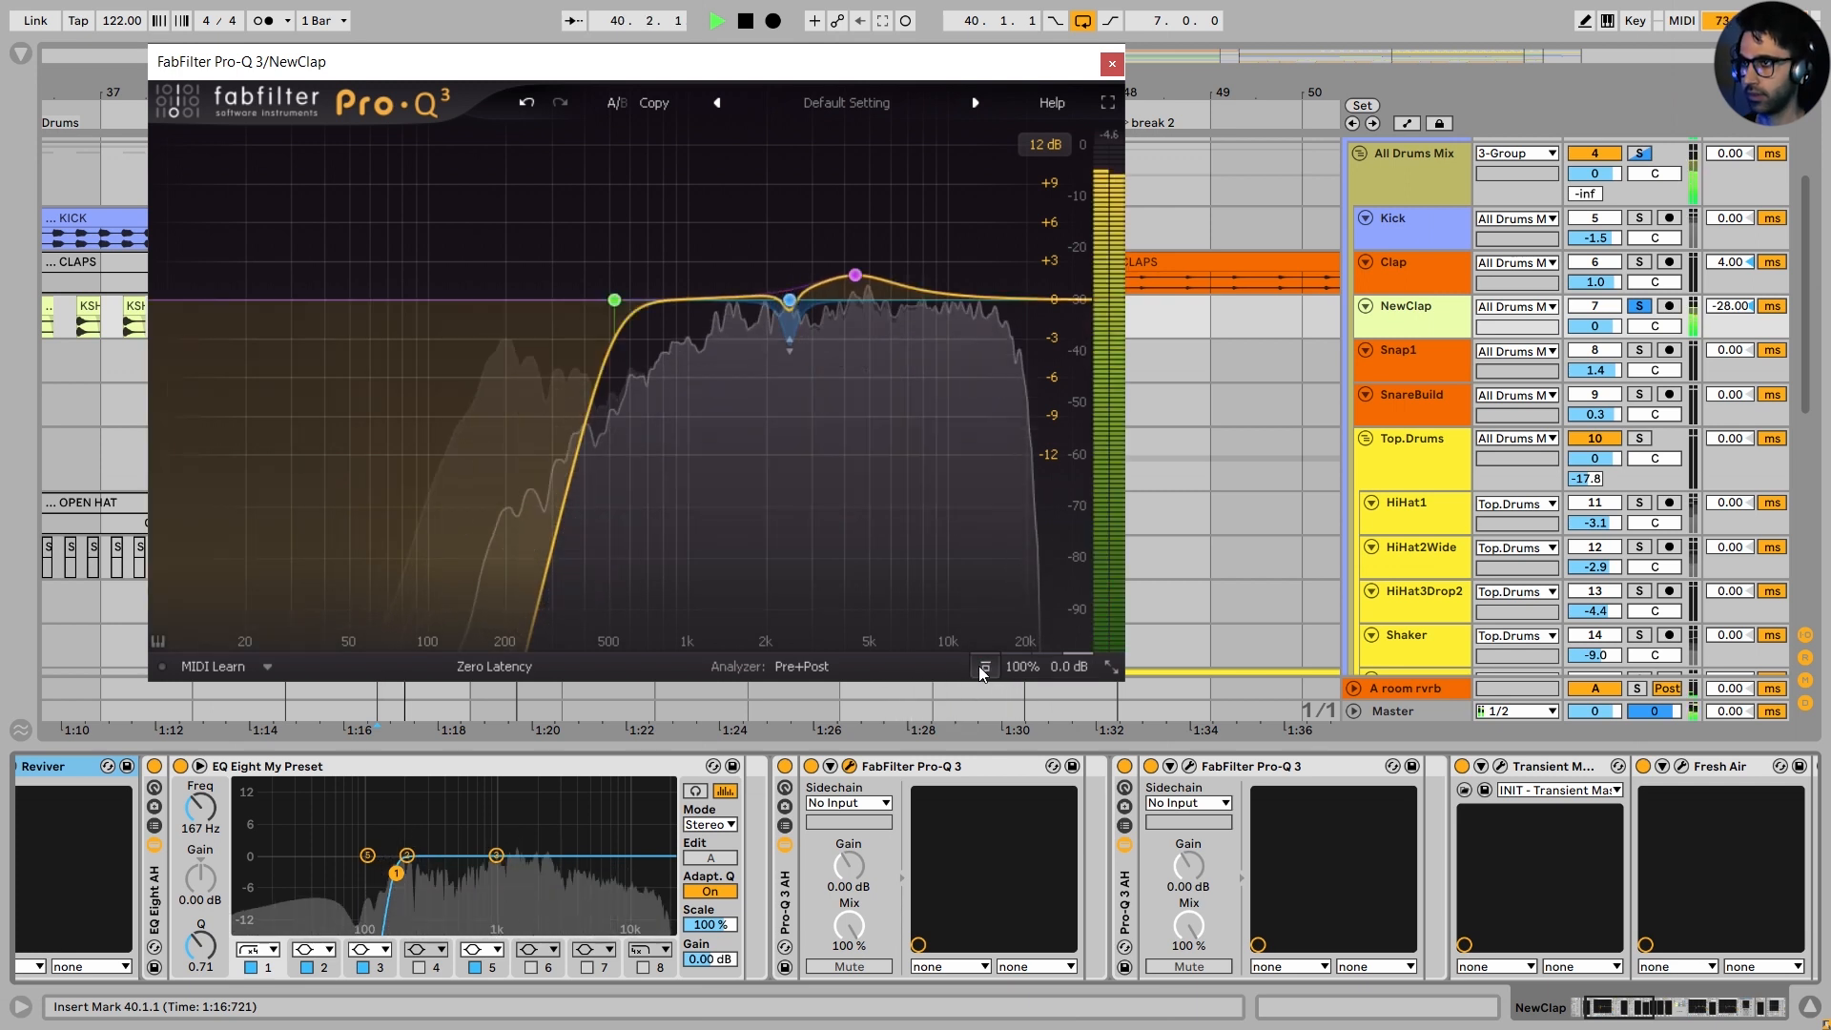
key("space")
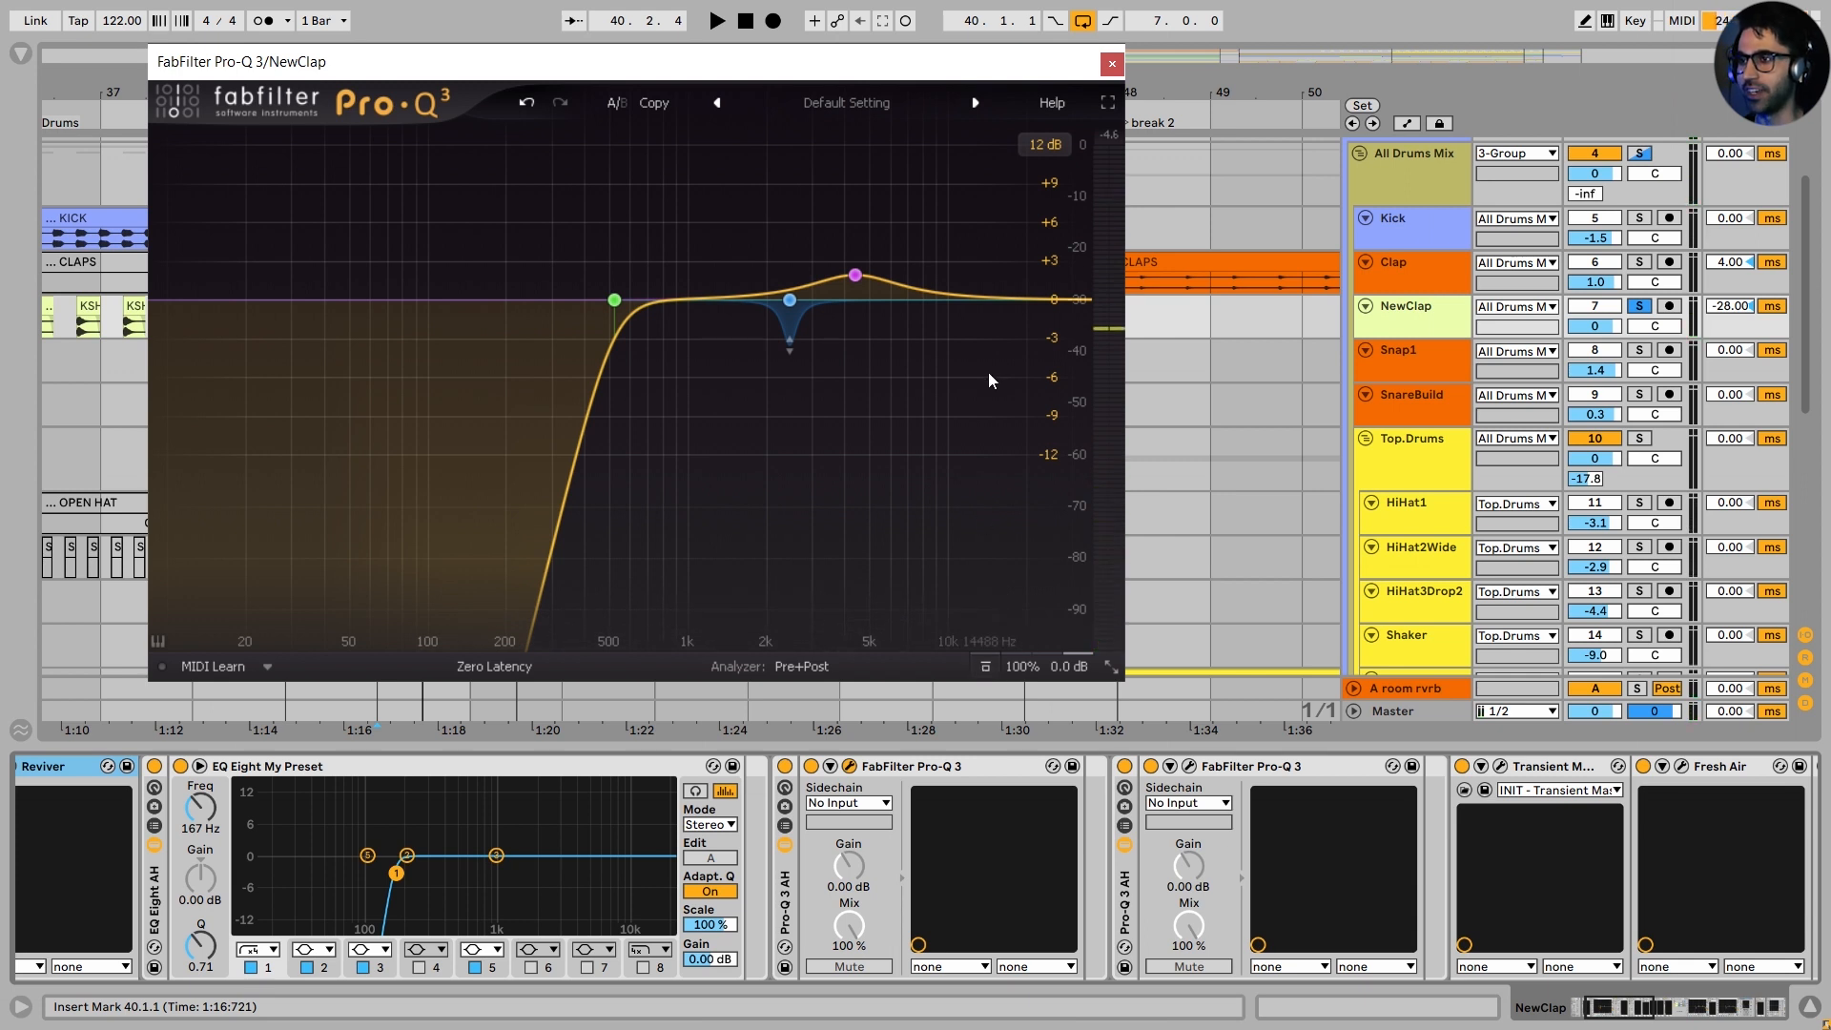
Try boosting the narrow dynamic bell band in Pro-Q 3 to about +10.6 dB near 3200 Hz, and undo the change
mouse_move(801, 349)
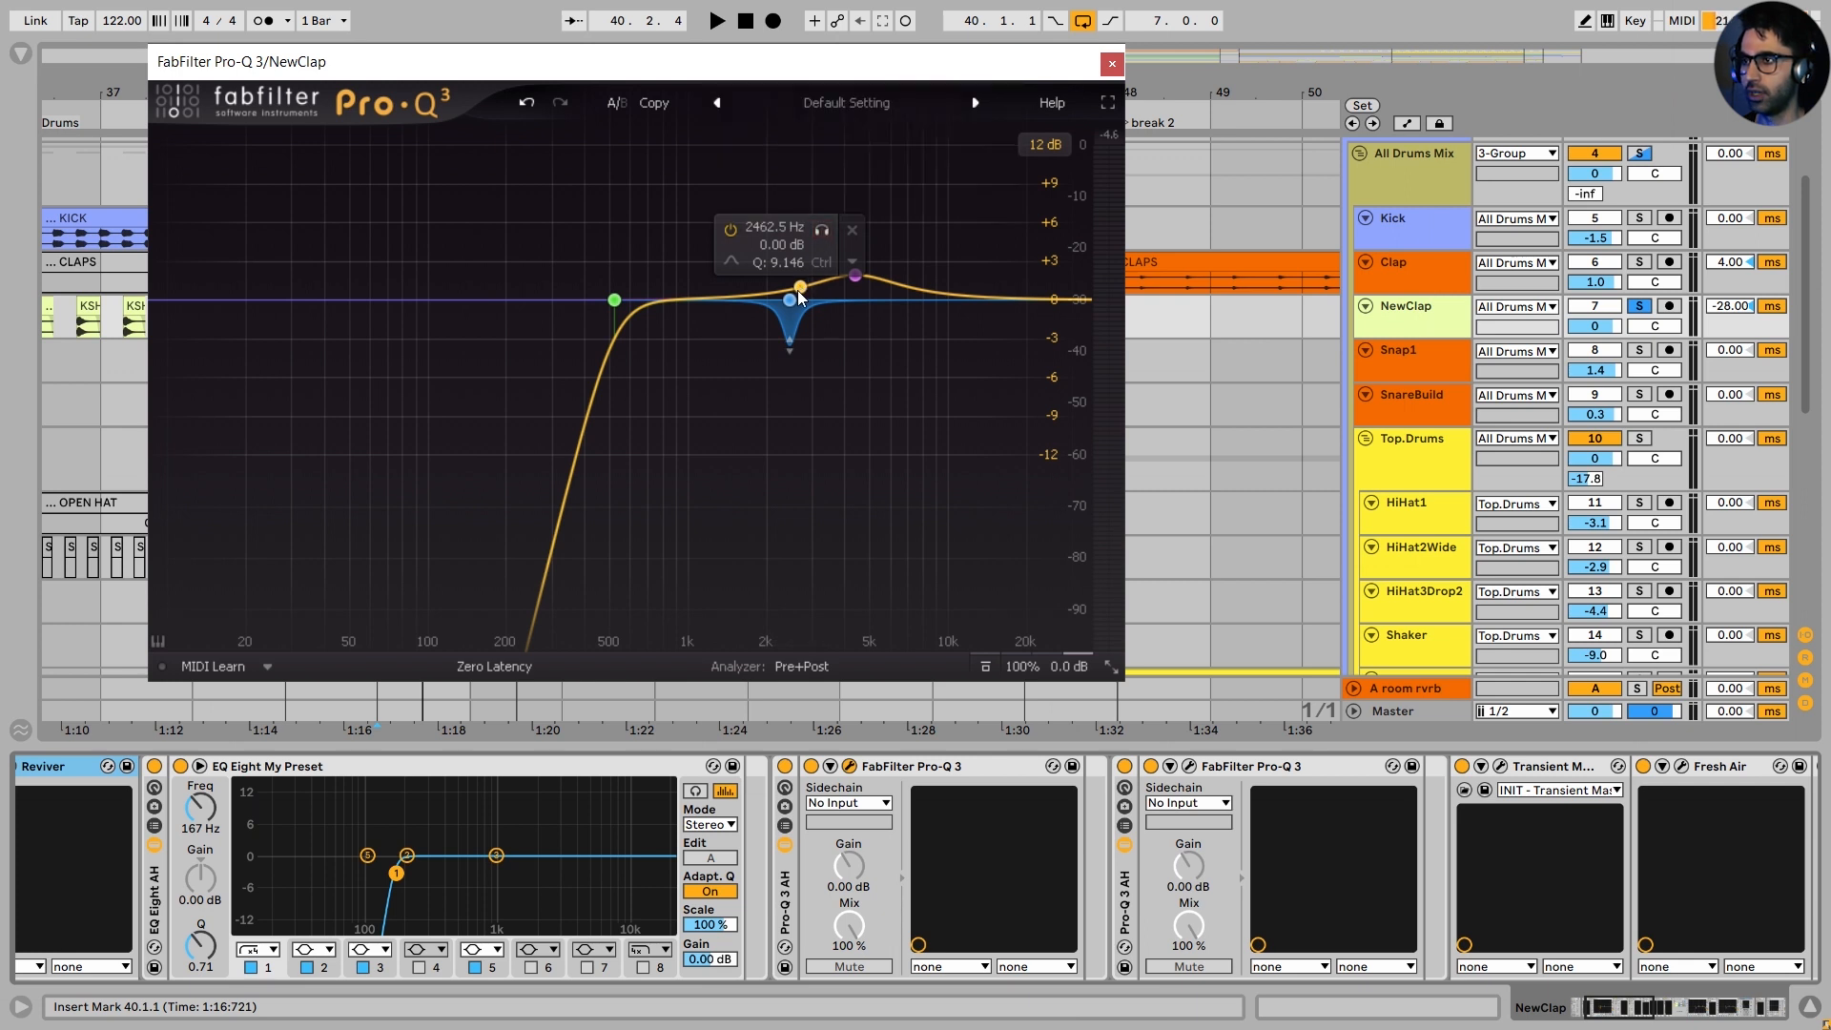
left_click_drag(789, 300, 820, 163)
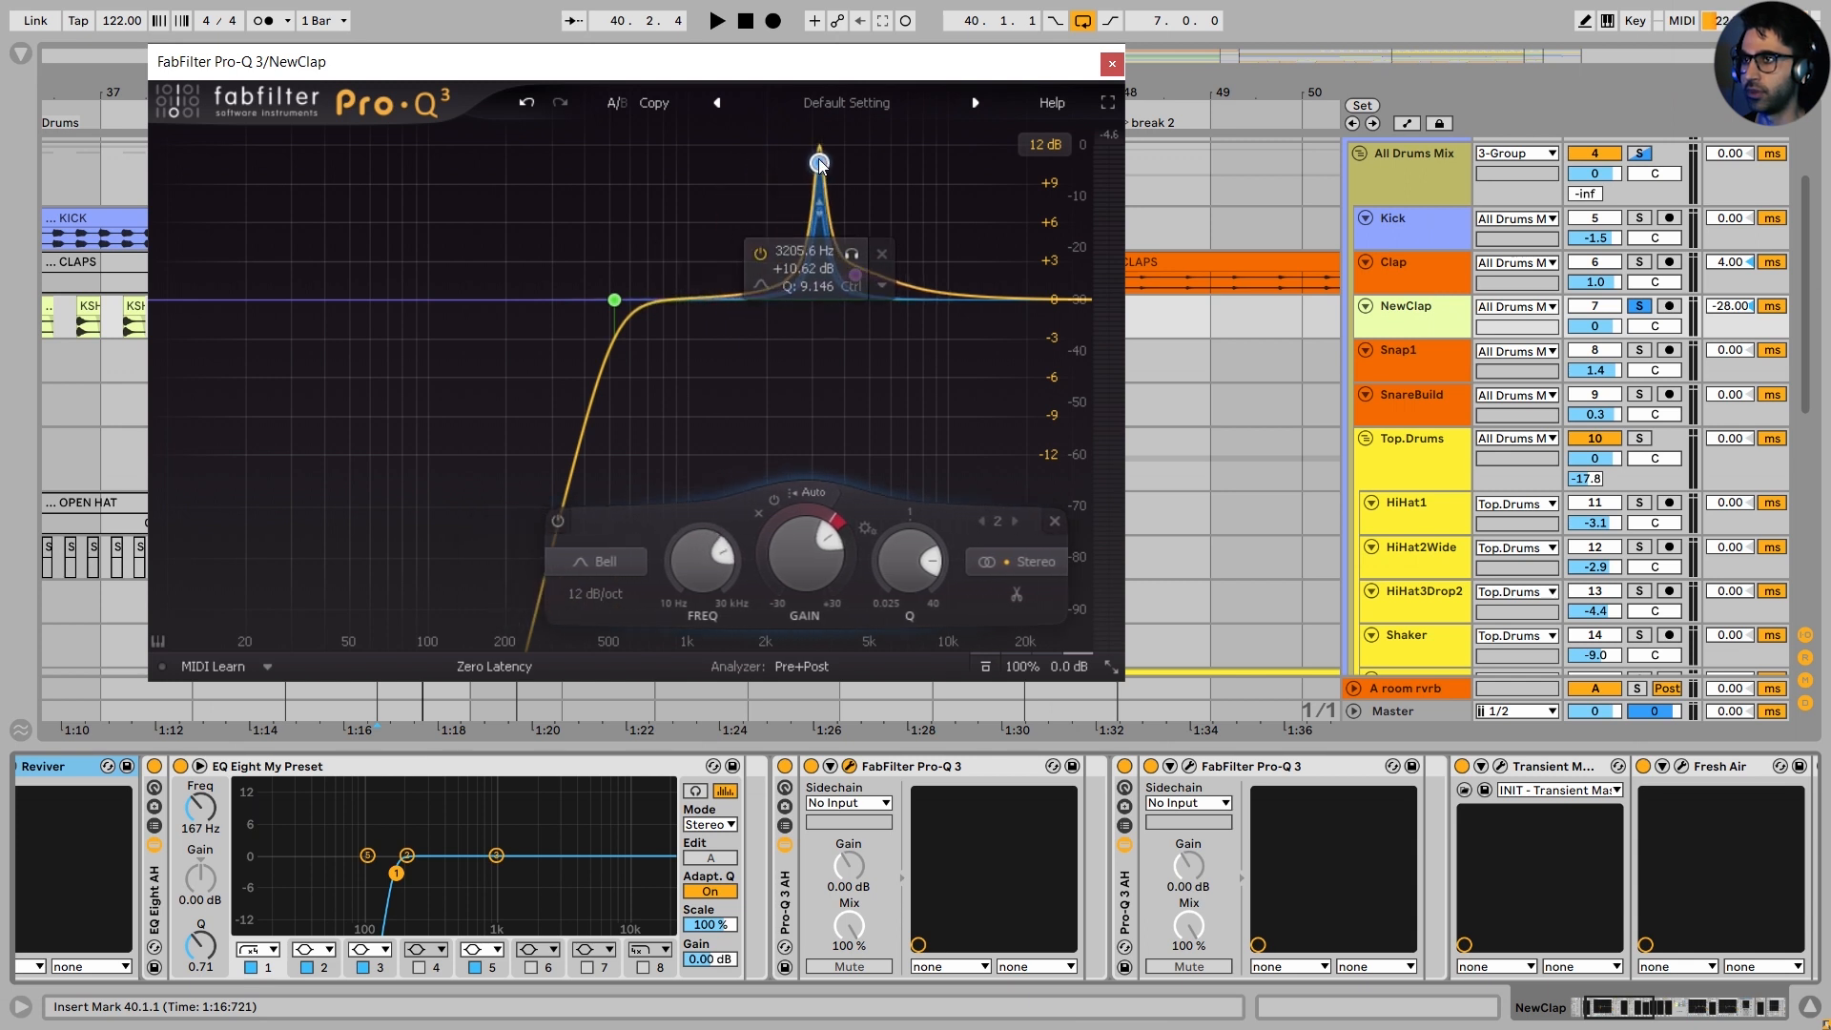
left_click(526, 103)
left_click(526, 103)
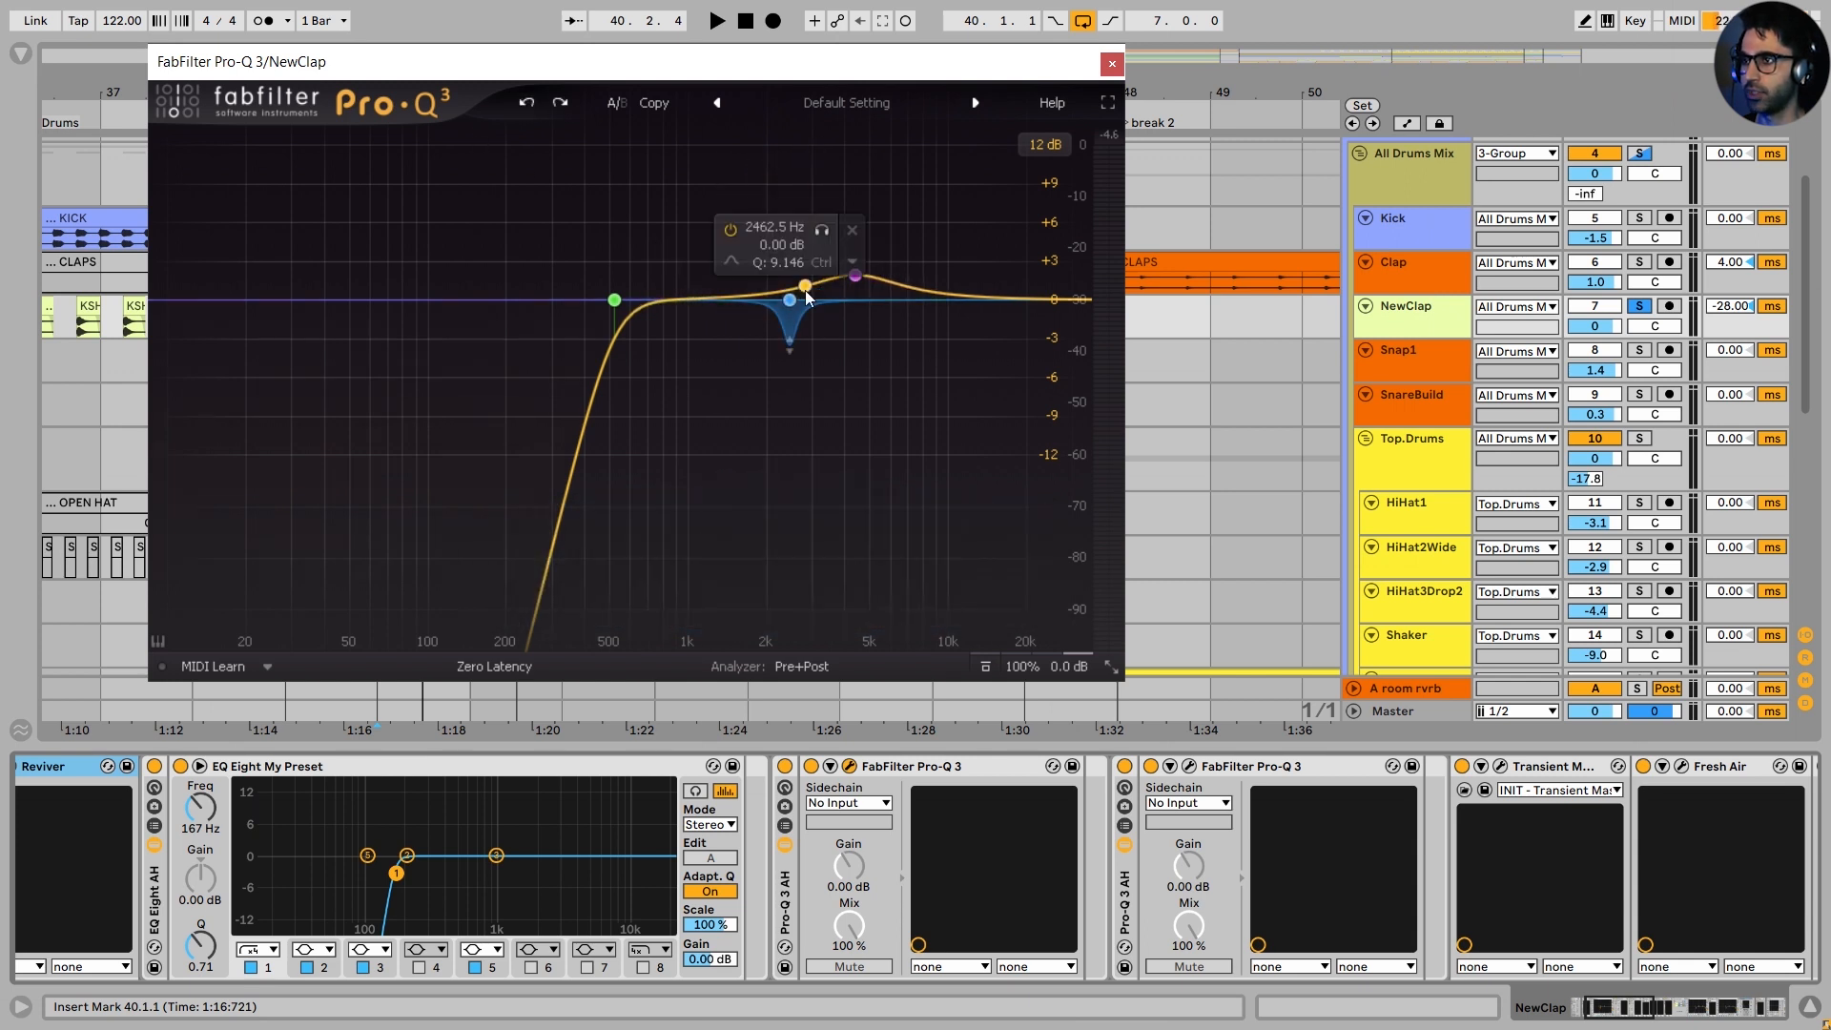
Listen to the 2462.5 Hz dynamic band of NewClap's Pro-Q 3 in solo during playback
key("space")
left_click(821, 231)
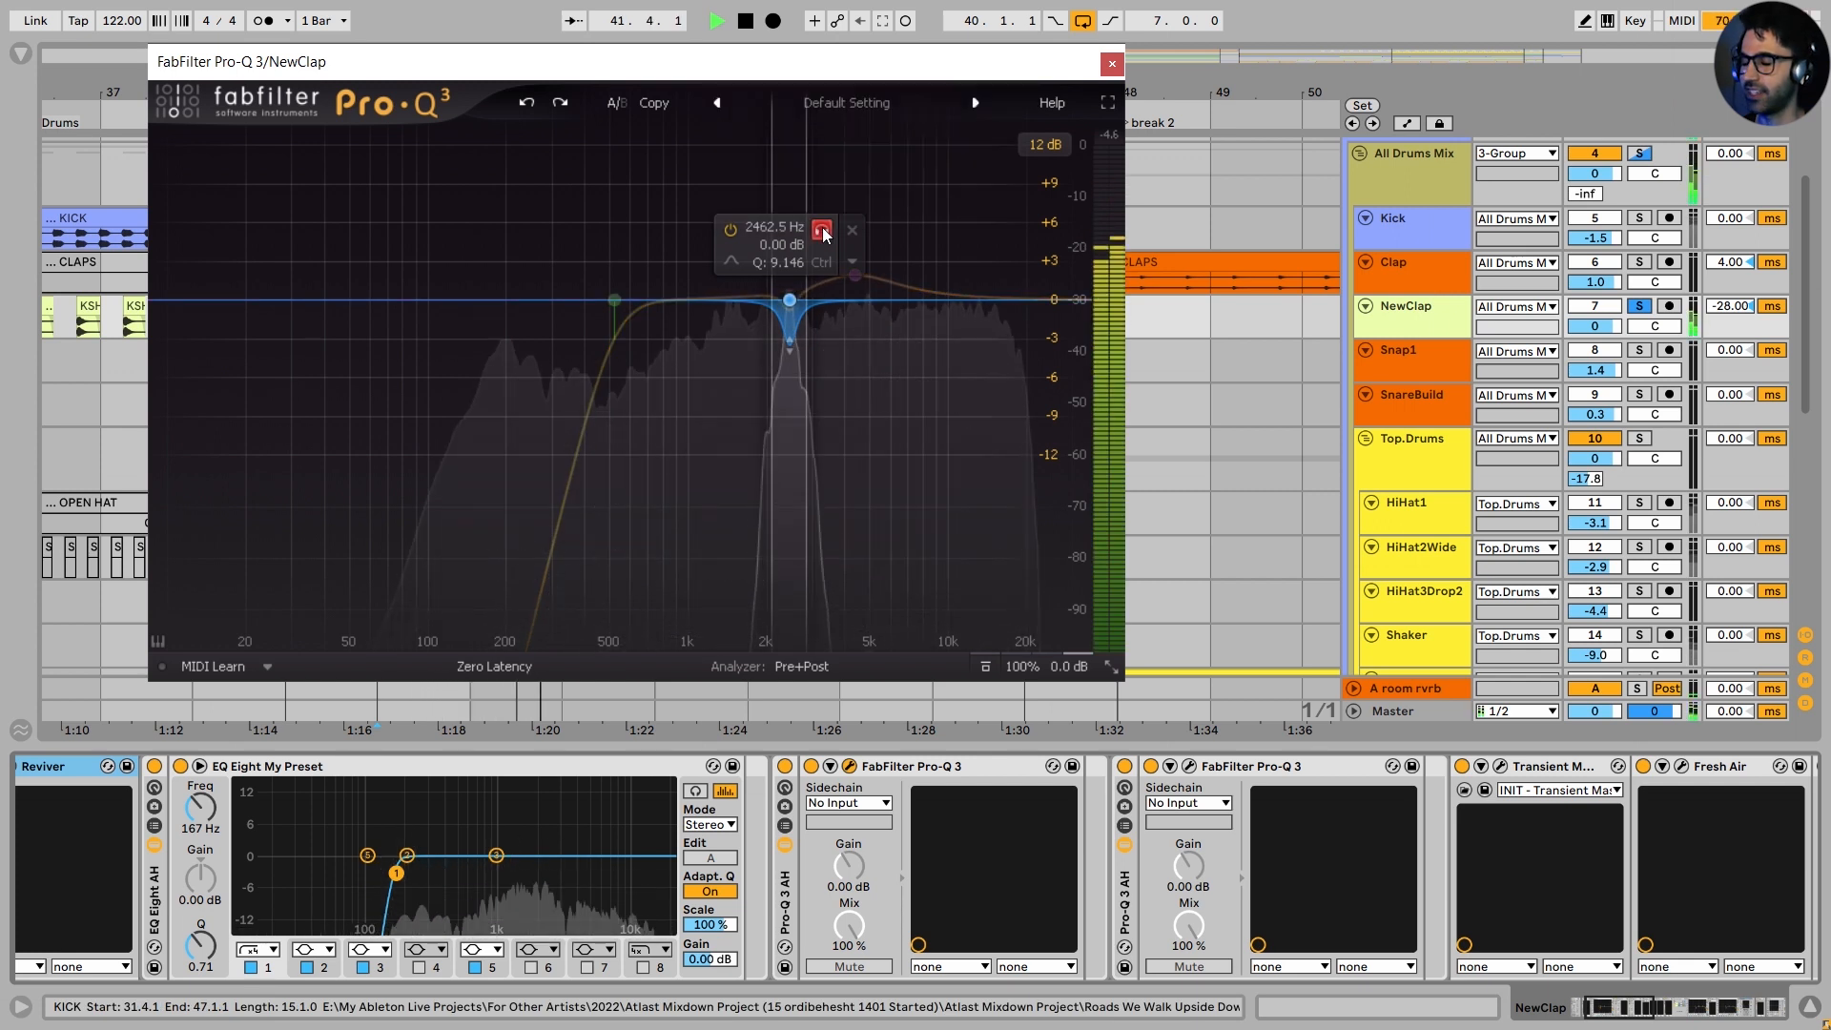
left_click(821, 231)
key("space")
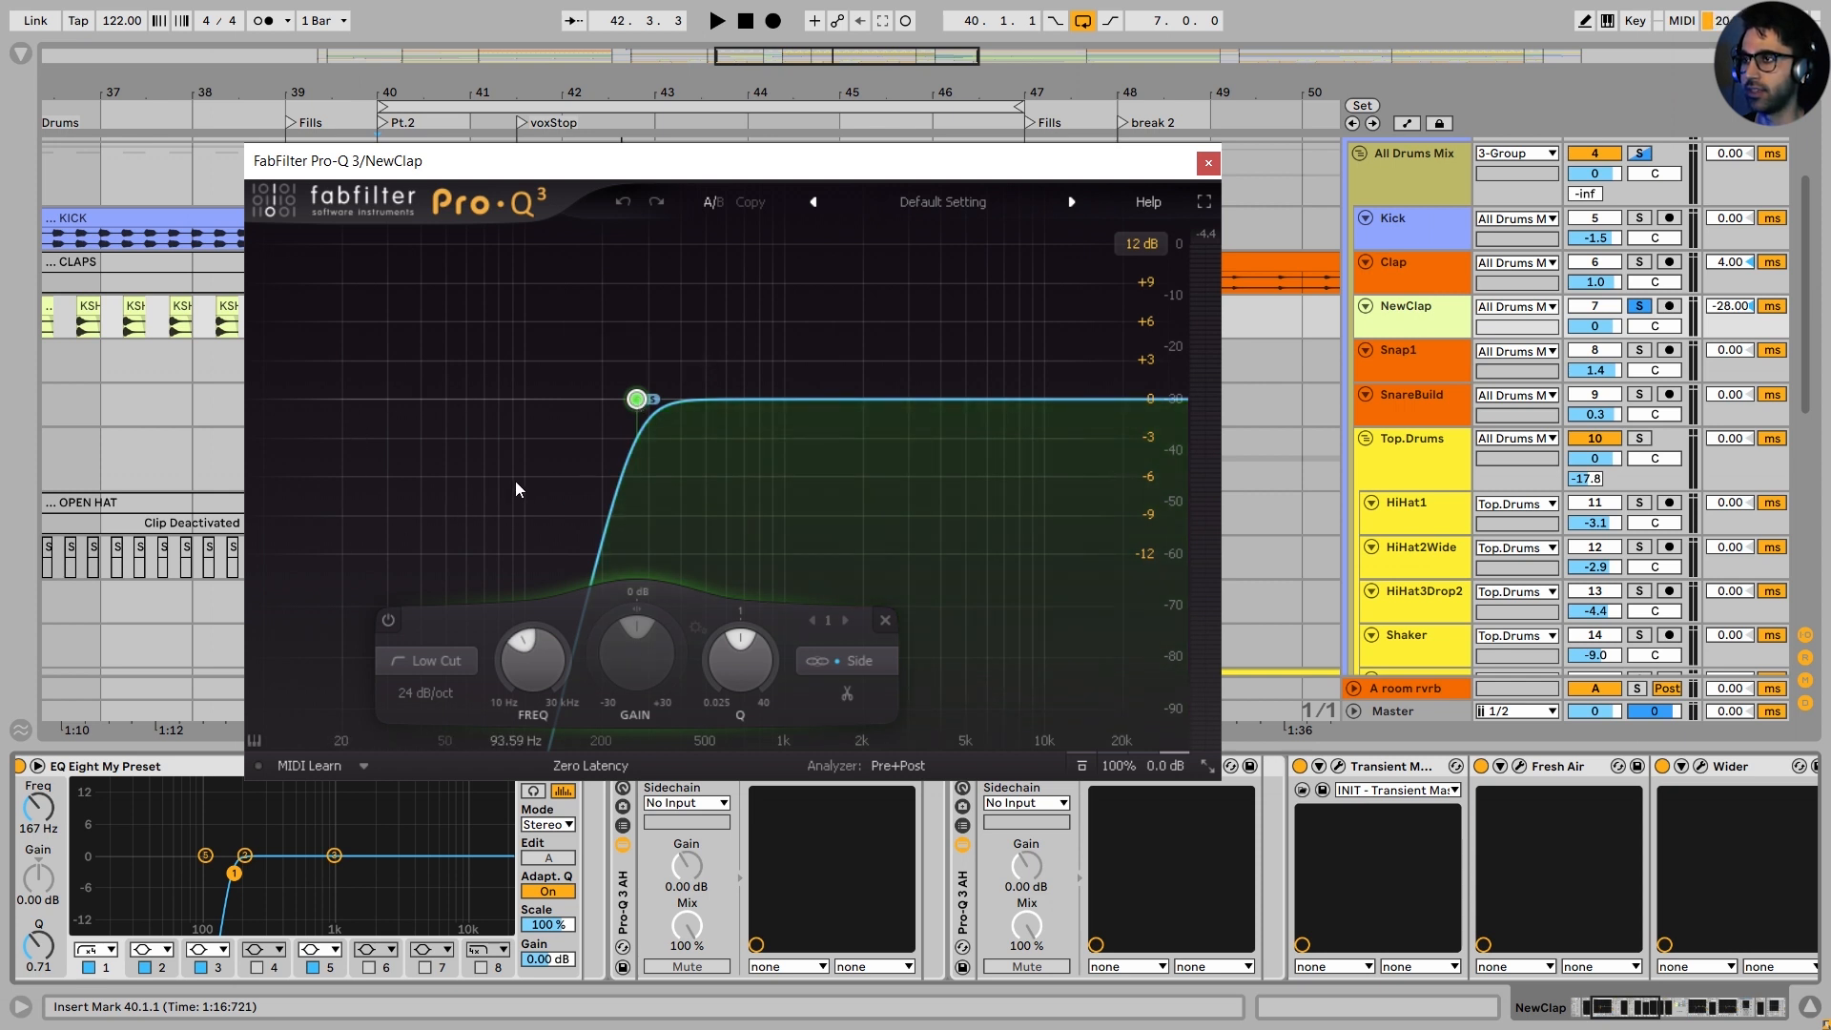
Close Pro-Q 3 and inspect the attack and sustain settings of NewClap's Transient Master
left_click(1208, 163)
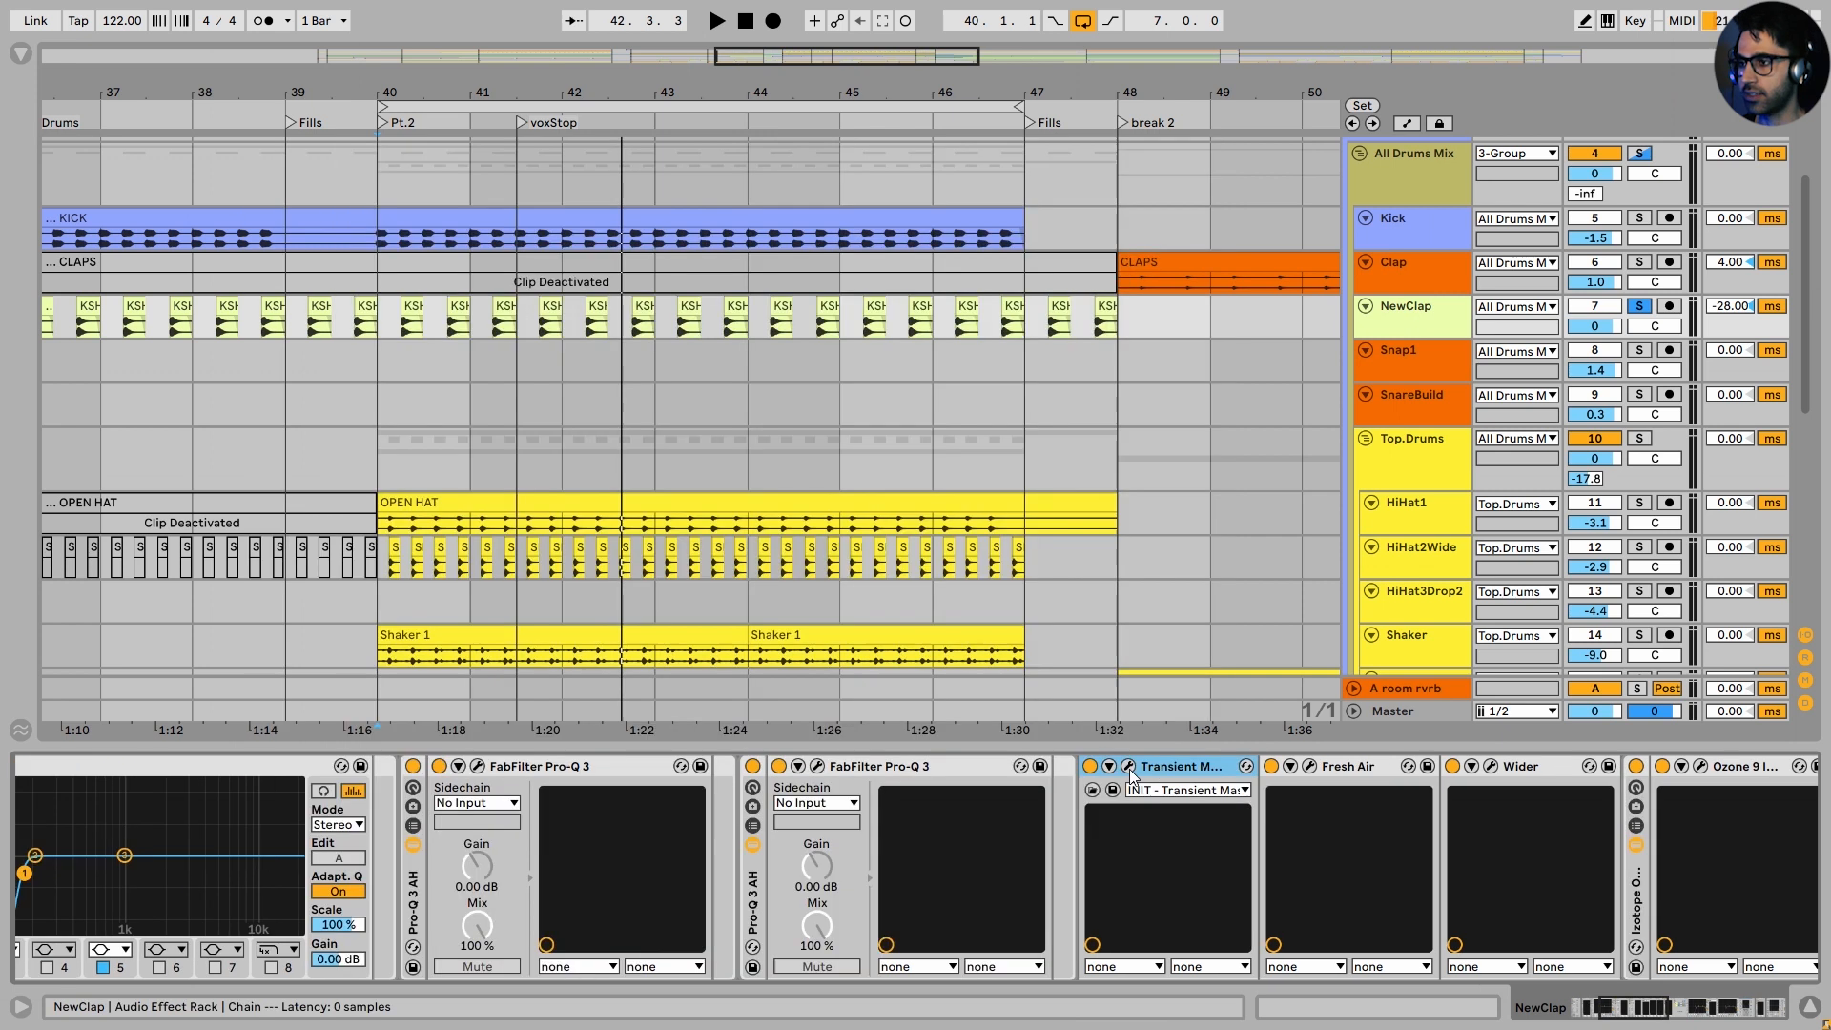
left_click(1128, 767)
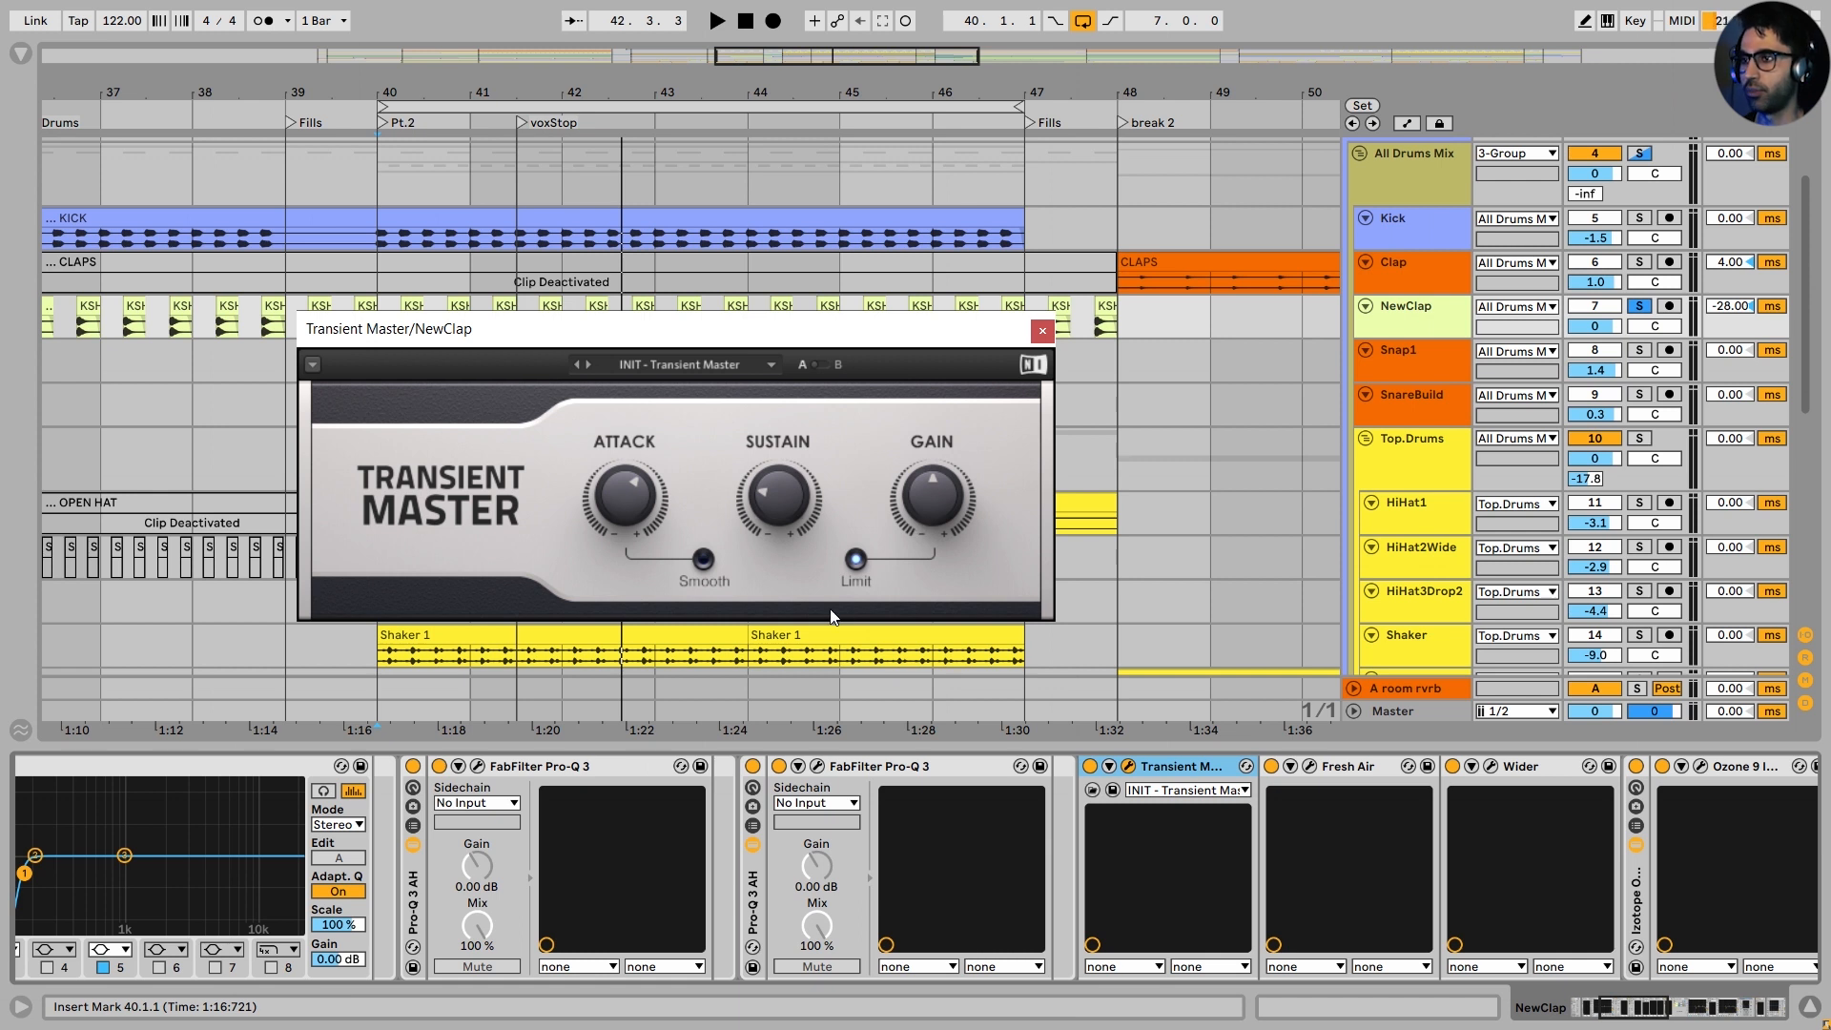
mouse_move(631, 504)
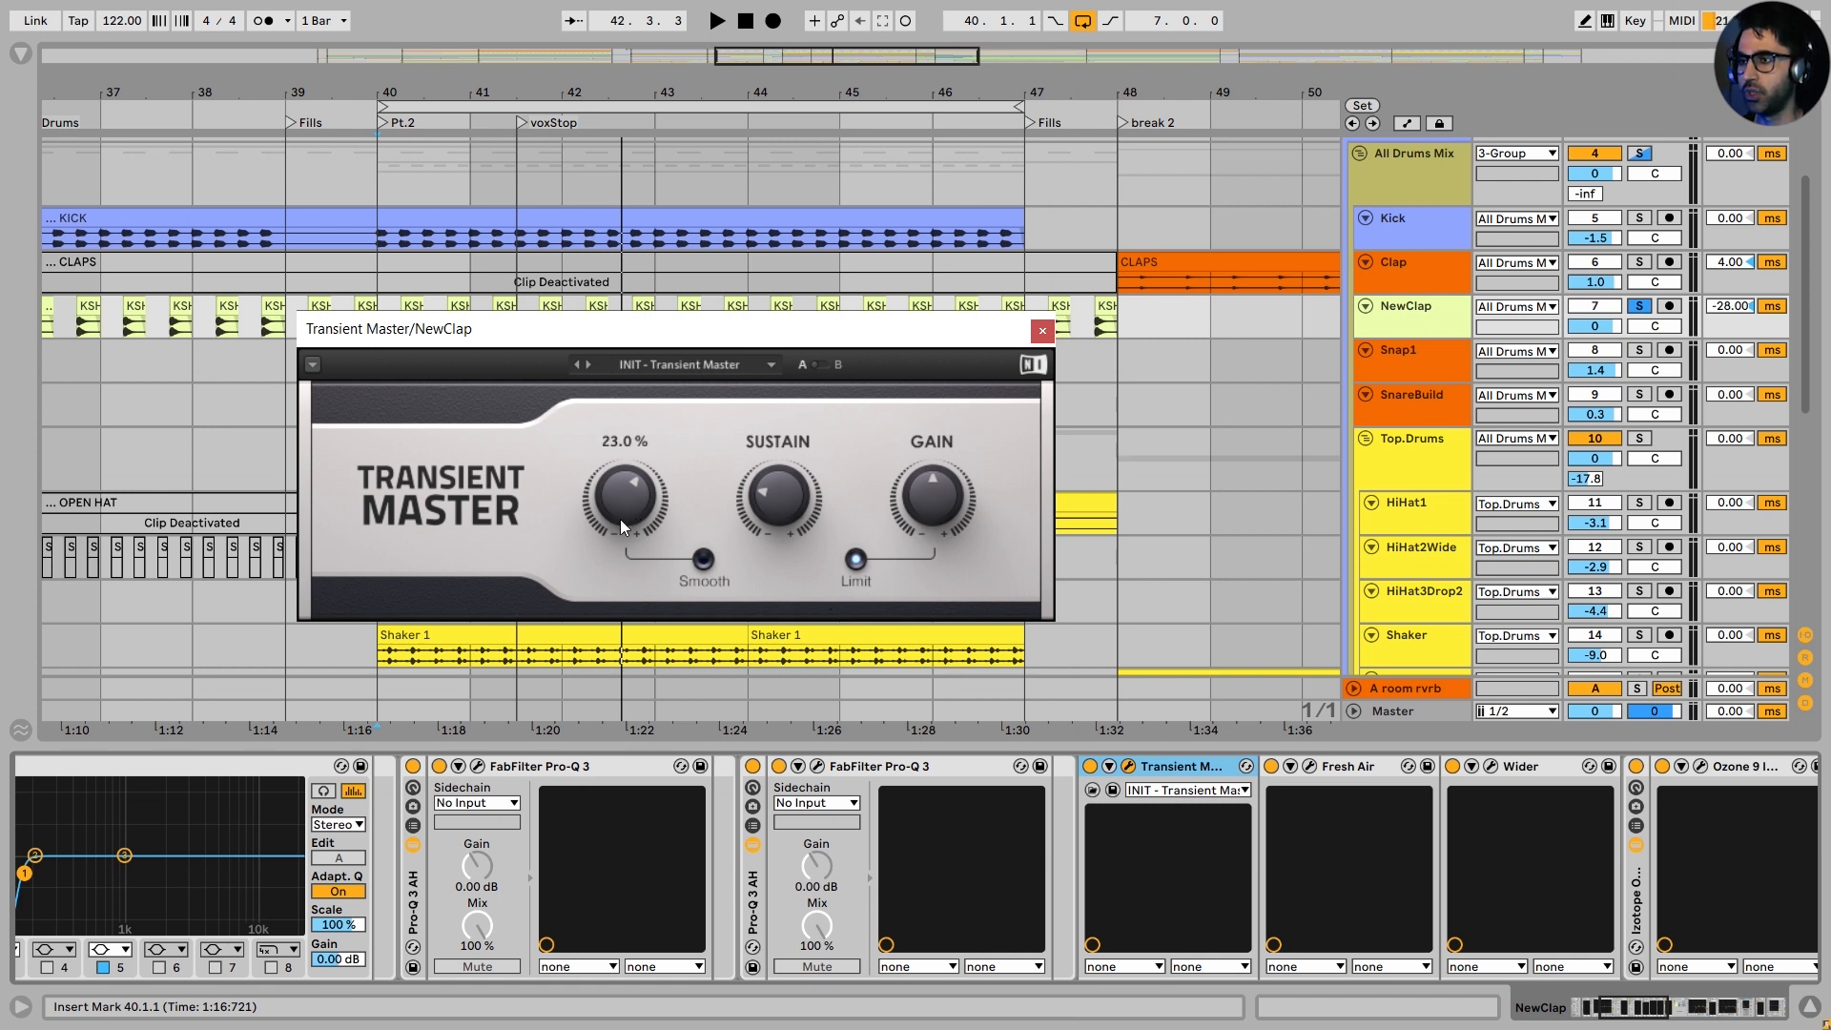
mouse_move(774, 461)
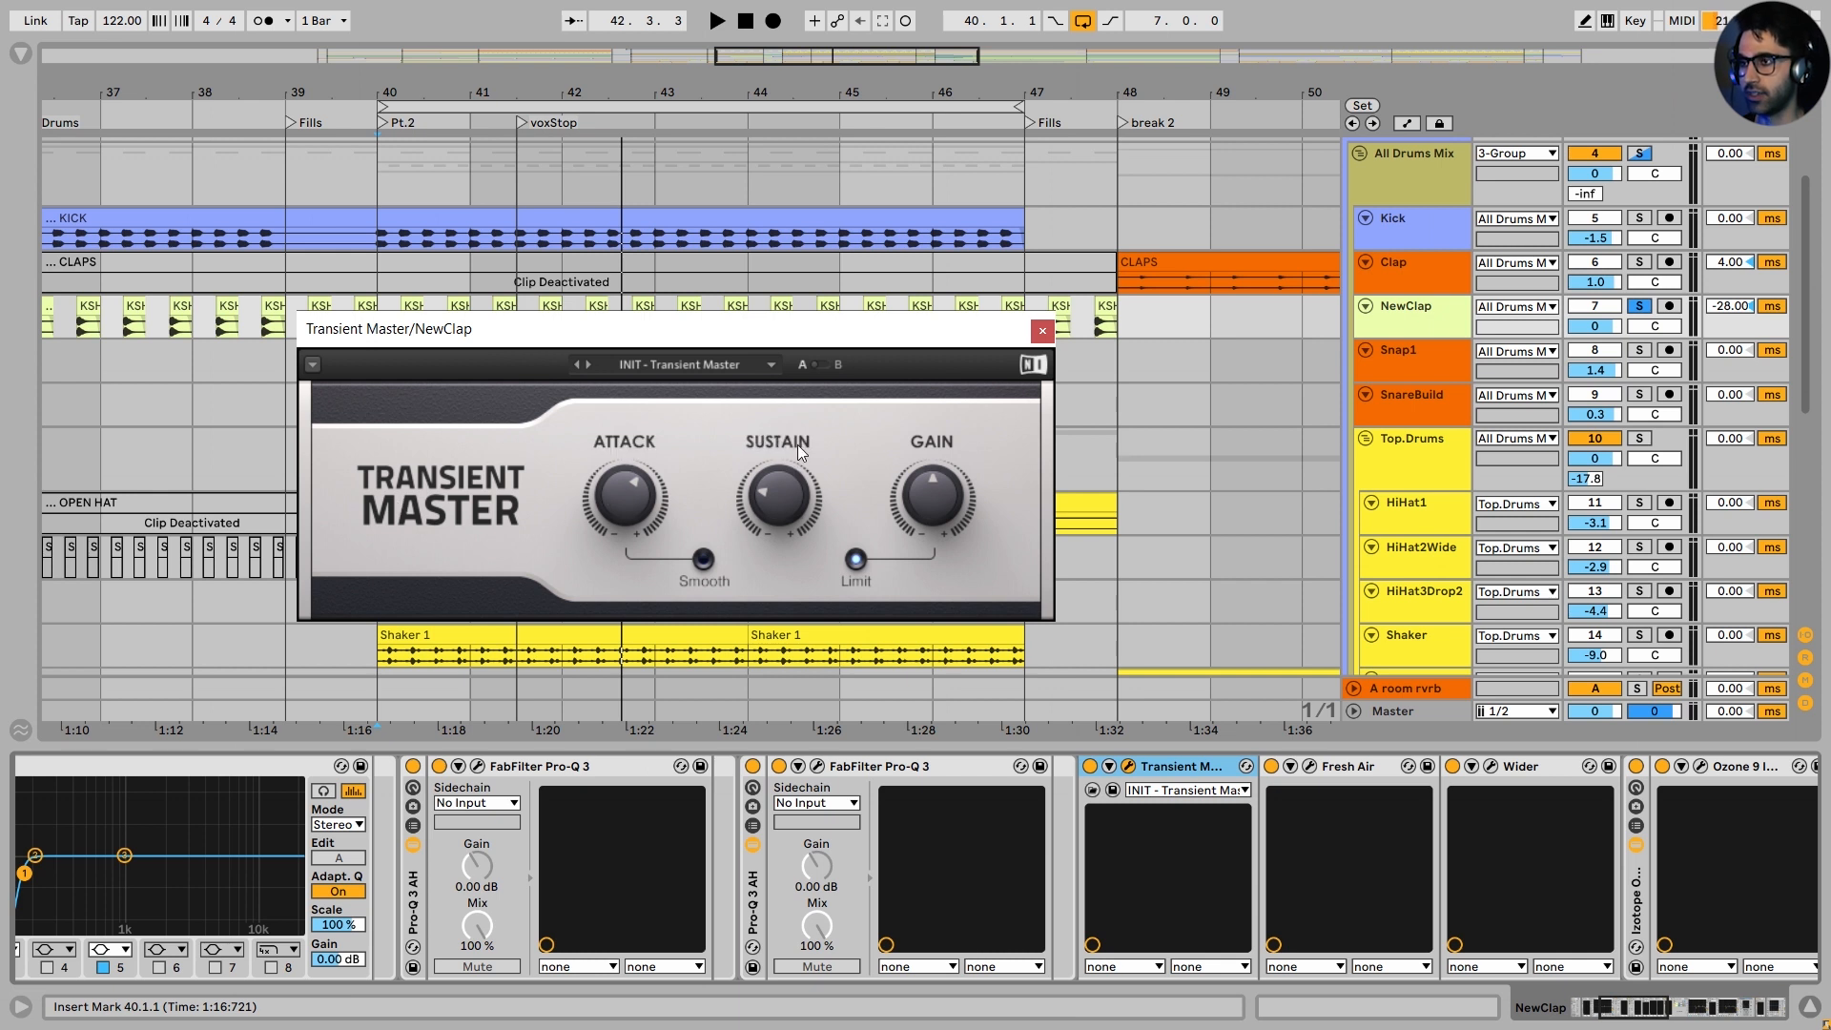
Bypass Transient Master and play the soloed clap without it
left_click(1090, 767)
key("space")
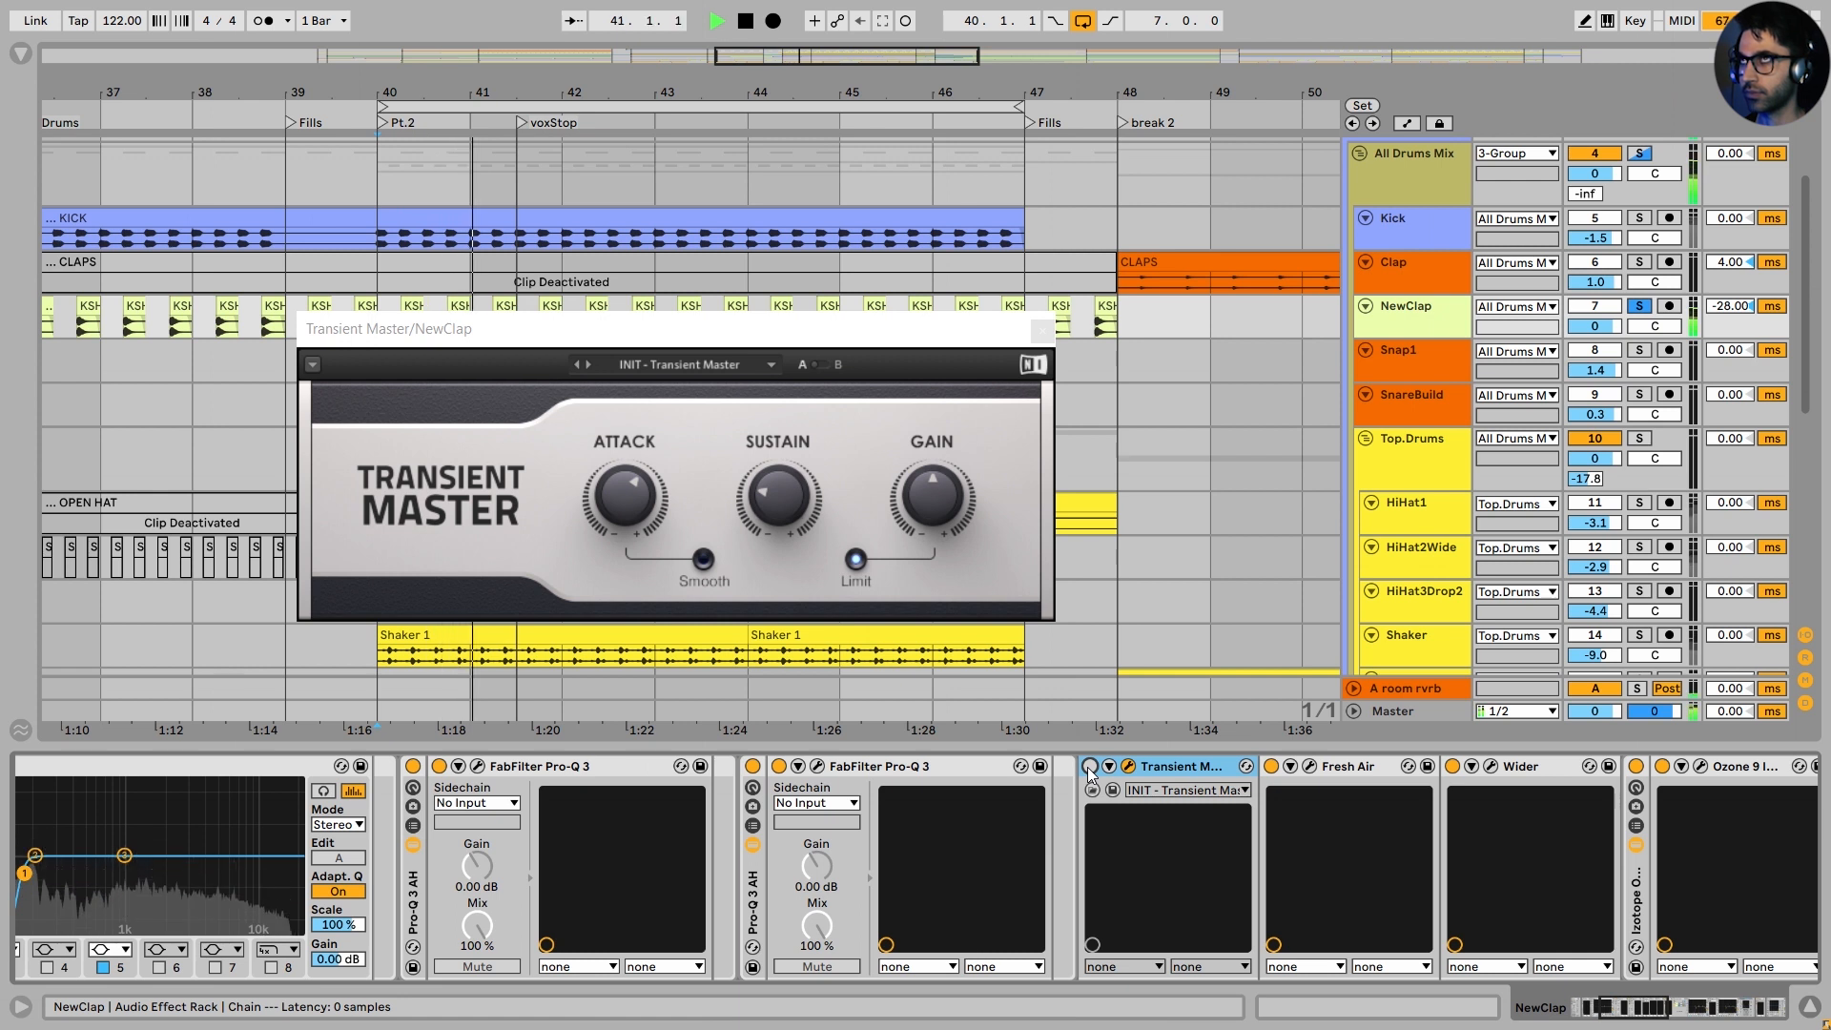
key("space")
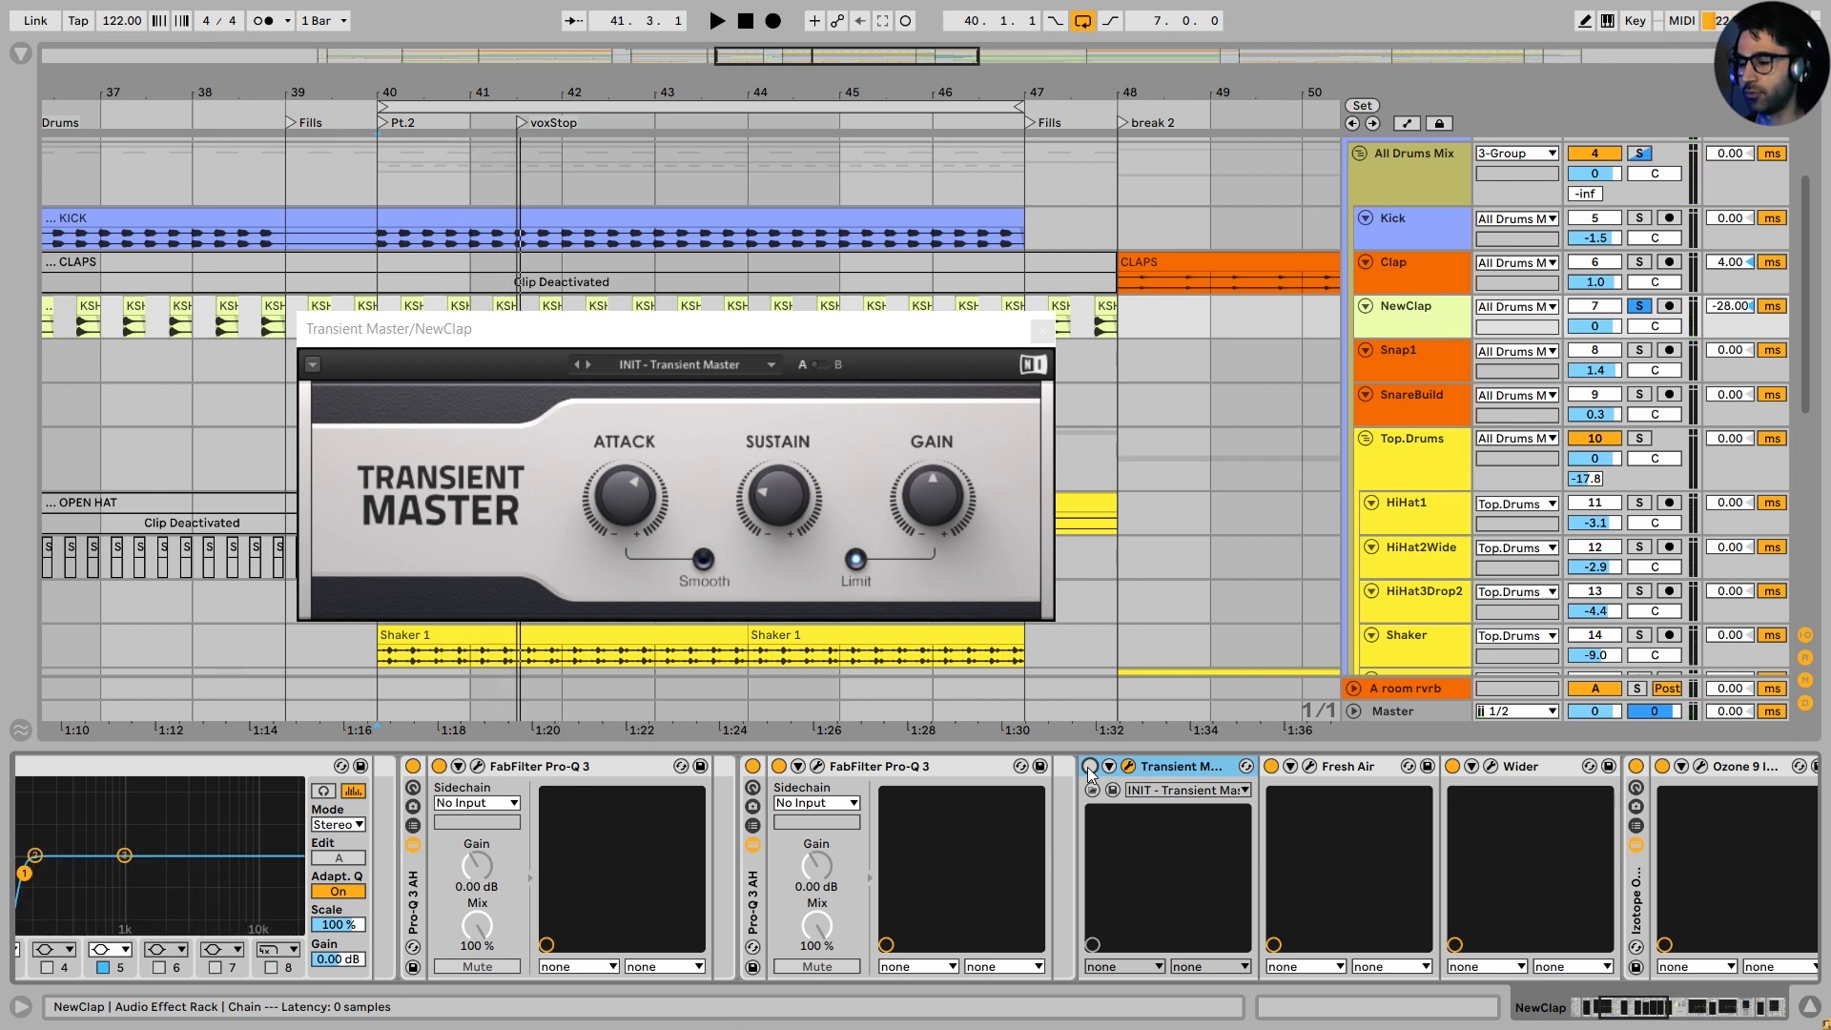
Re-enable Transient Master on NewClap and play the soloed clap through it
left_click(1089, 767)
key("space")
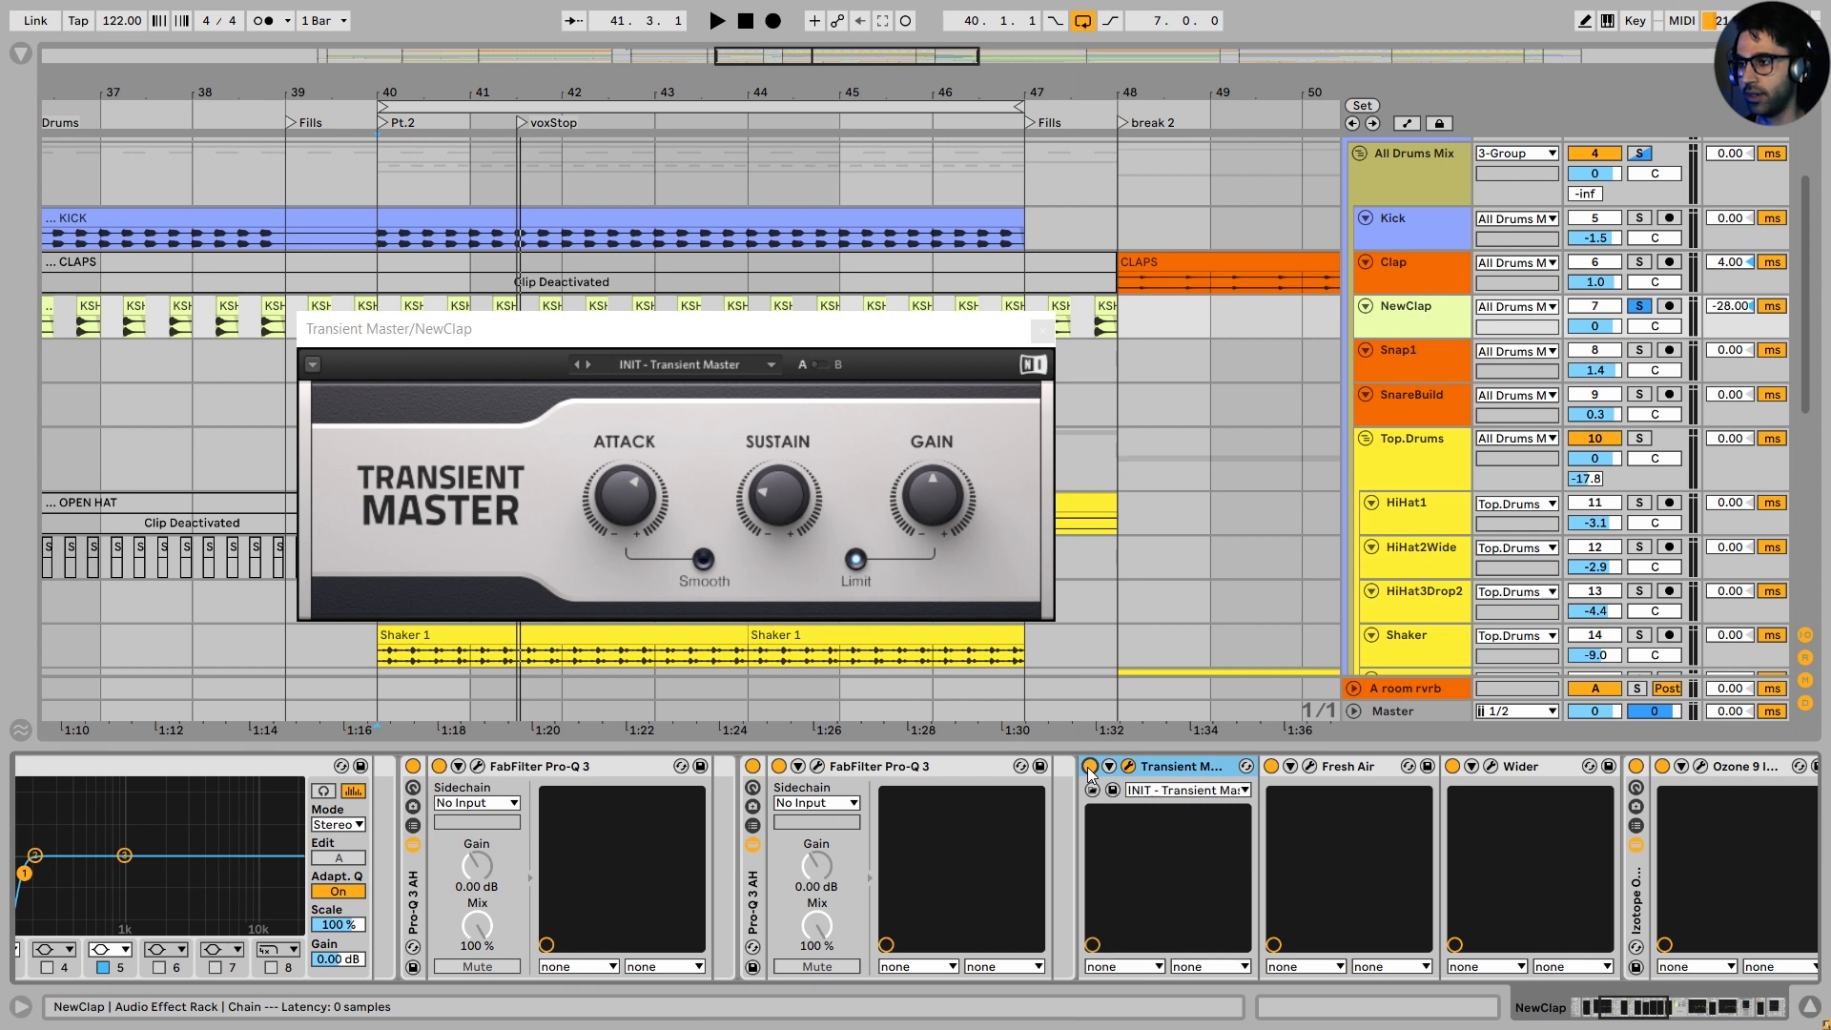
key("space")
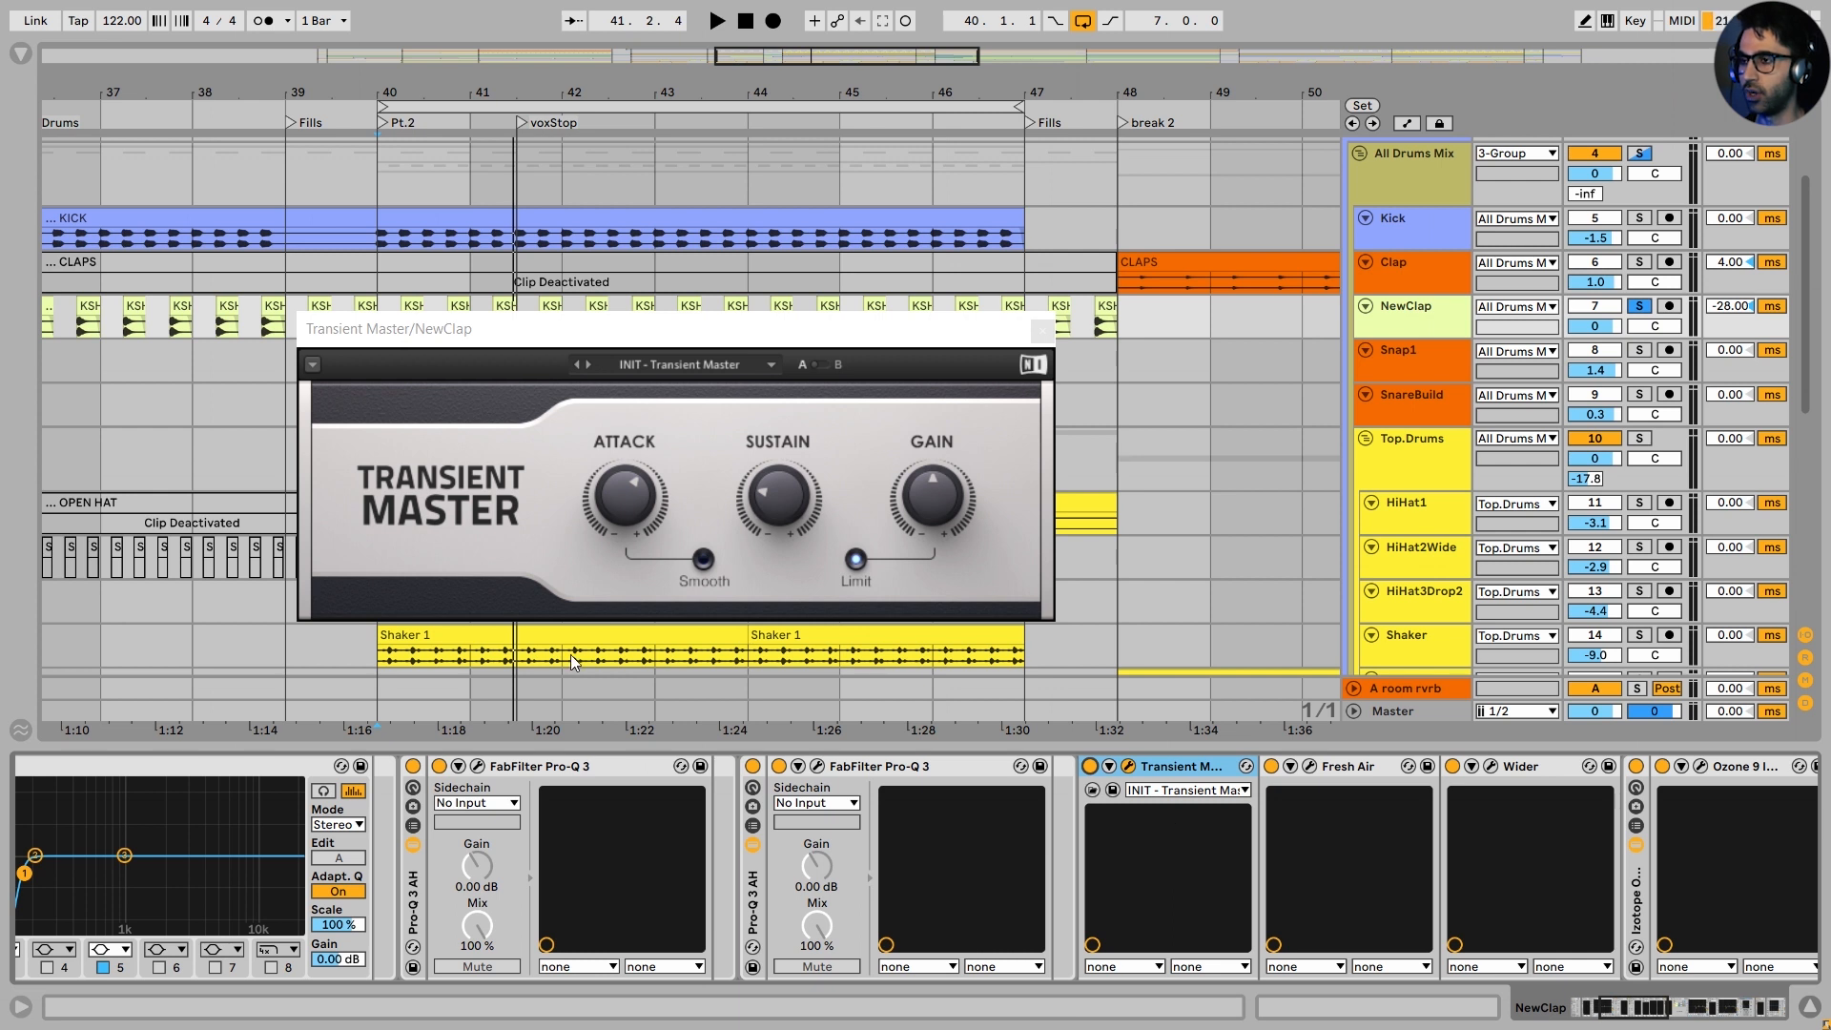
Inspect NewClap's Fresh Air settings, compare the clap with the effect bypassed and enabled, and close its window
left_click_drag(1273, 856, 1045, 890)
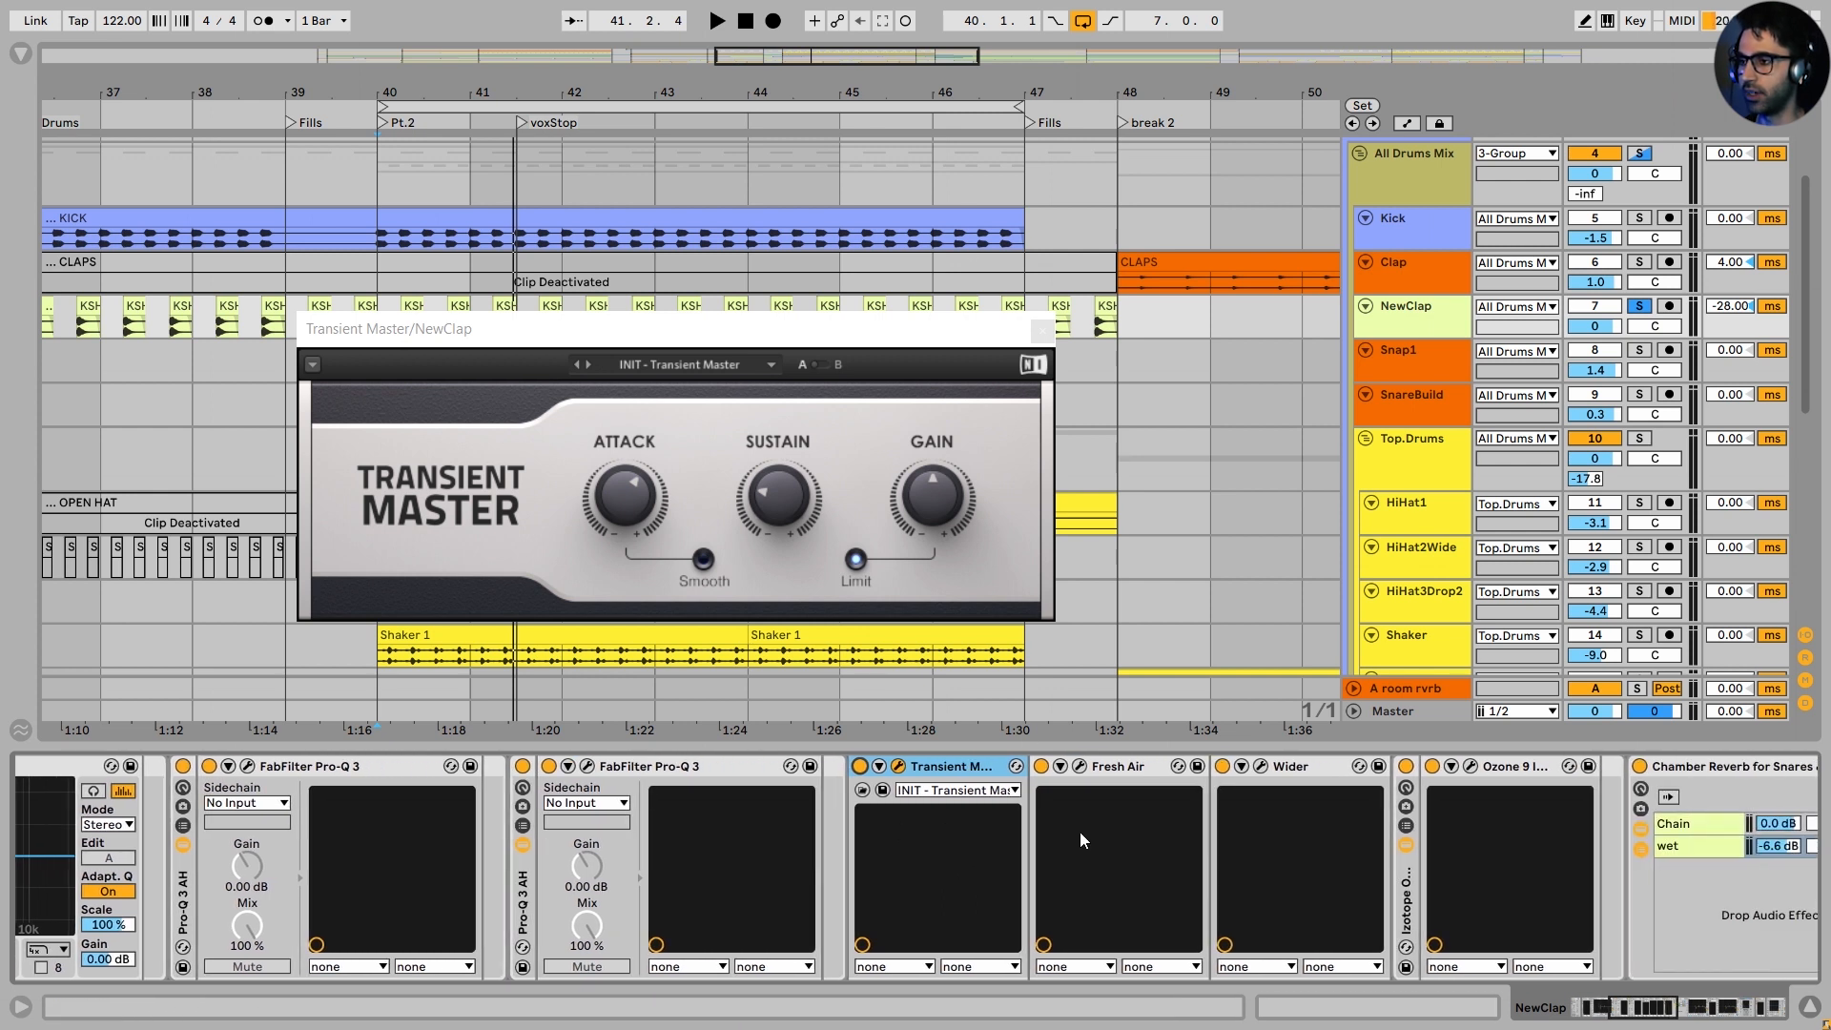
left_click(1080, 765)
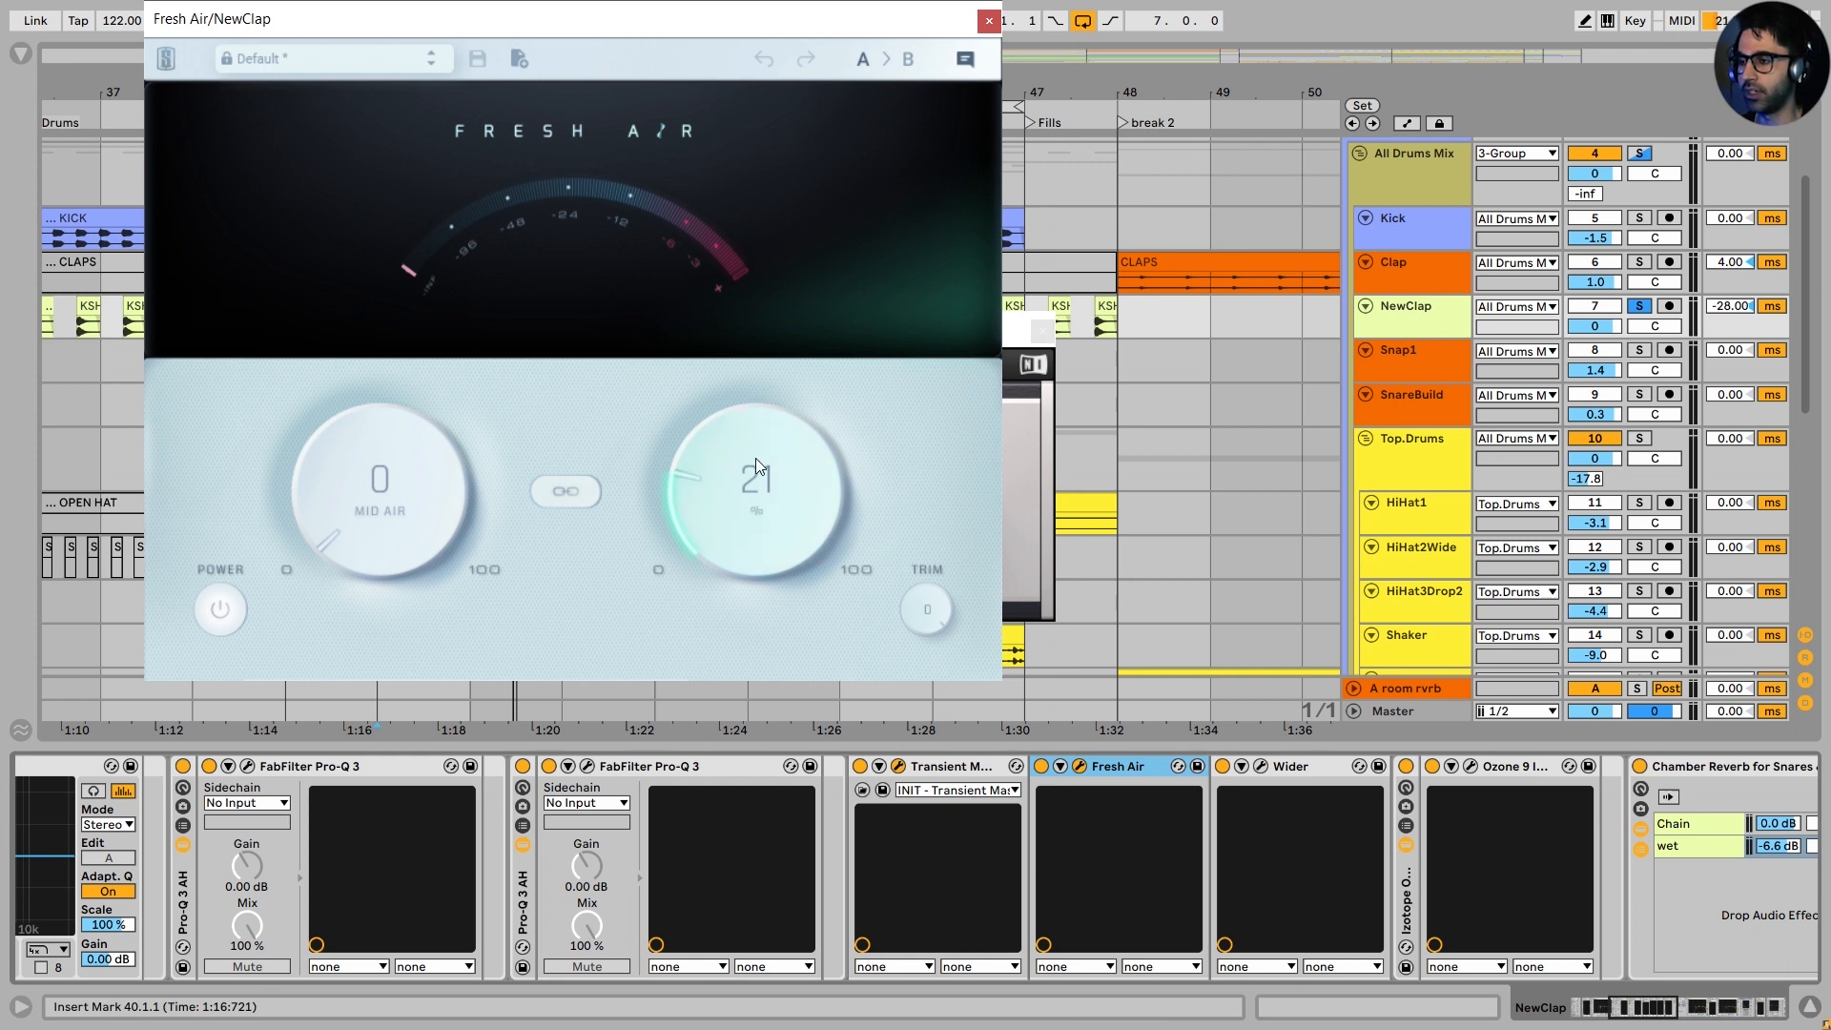
left_click(1041, 768)
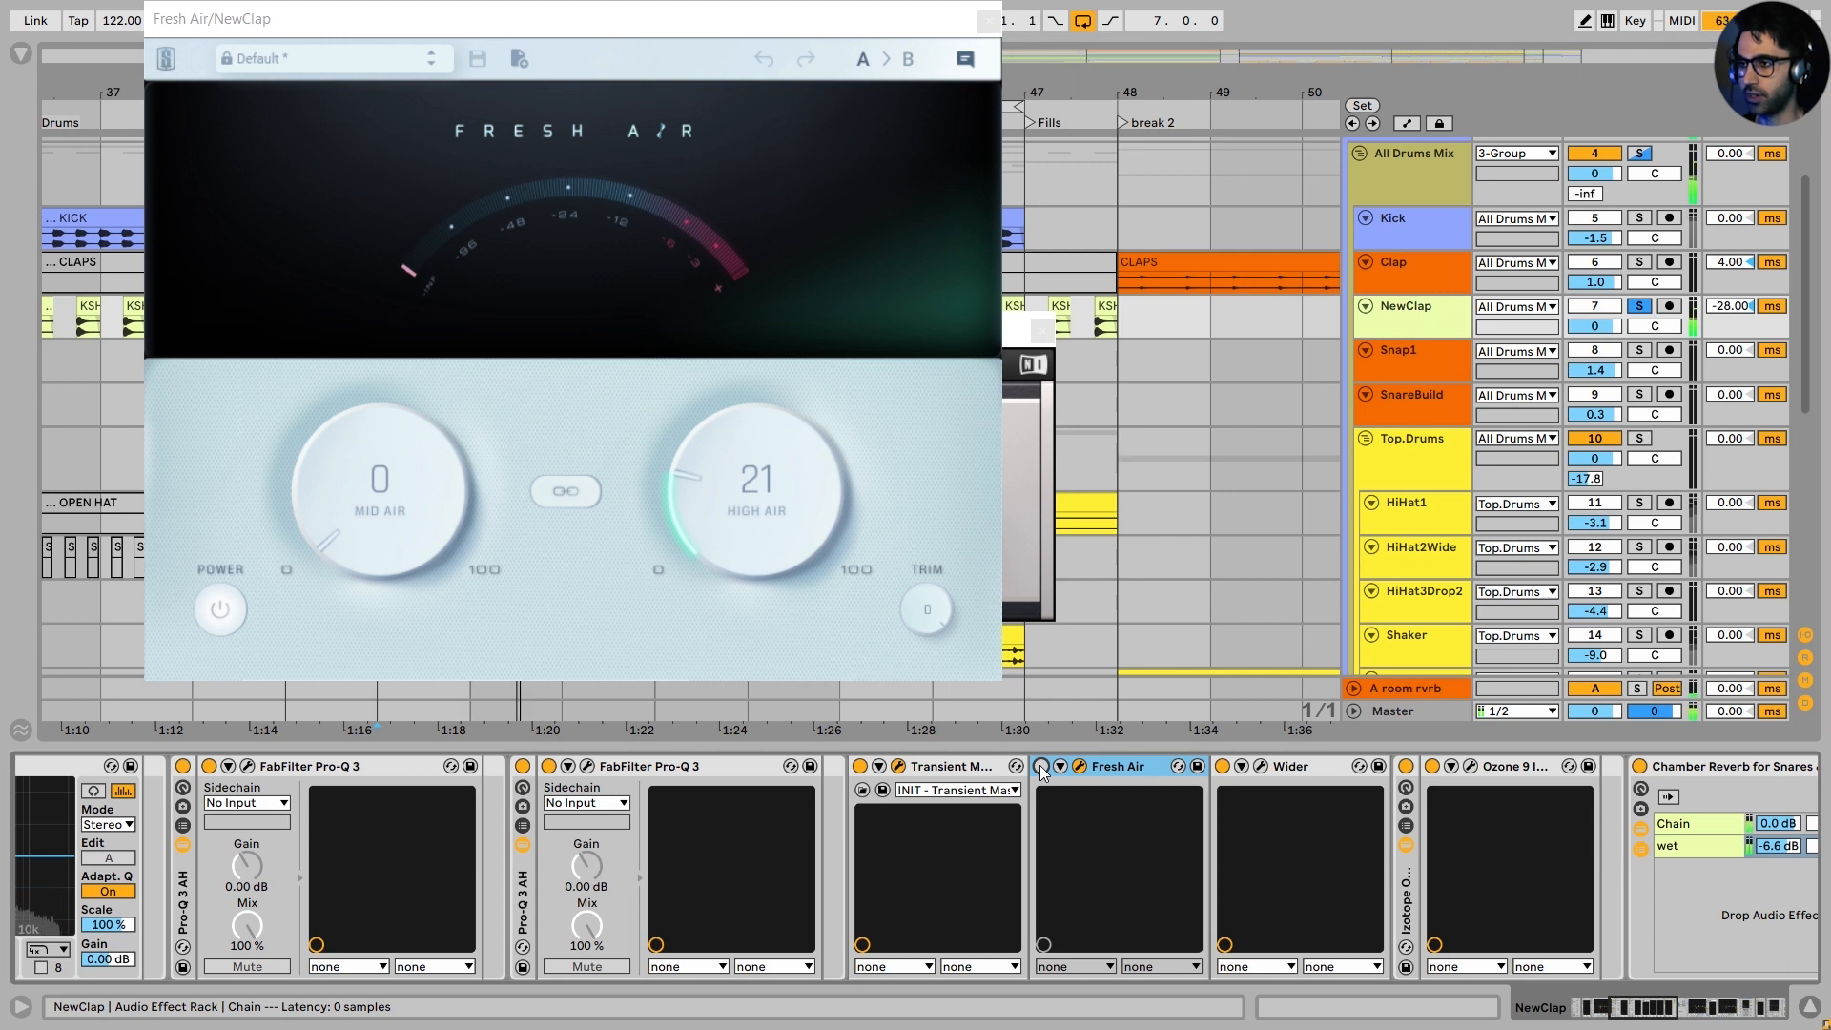
left_click(1041, 767)
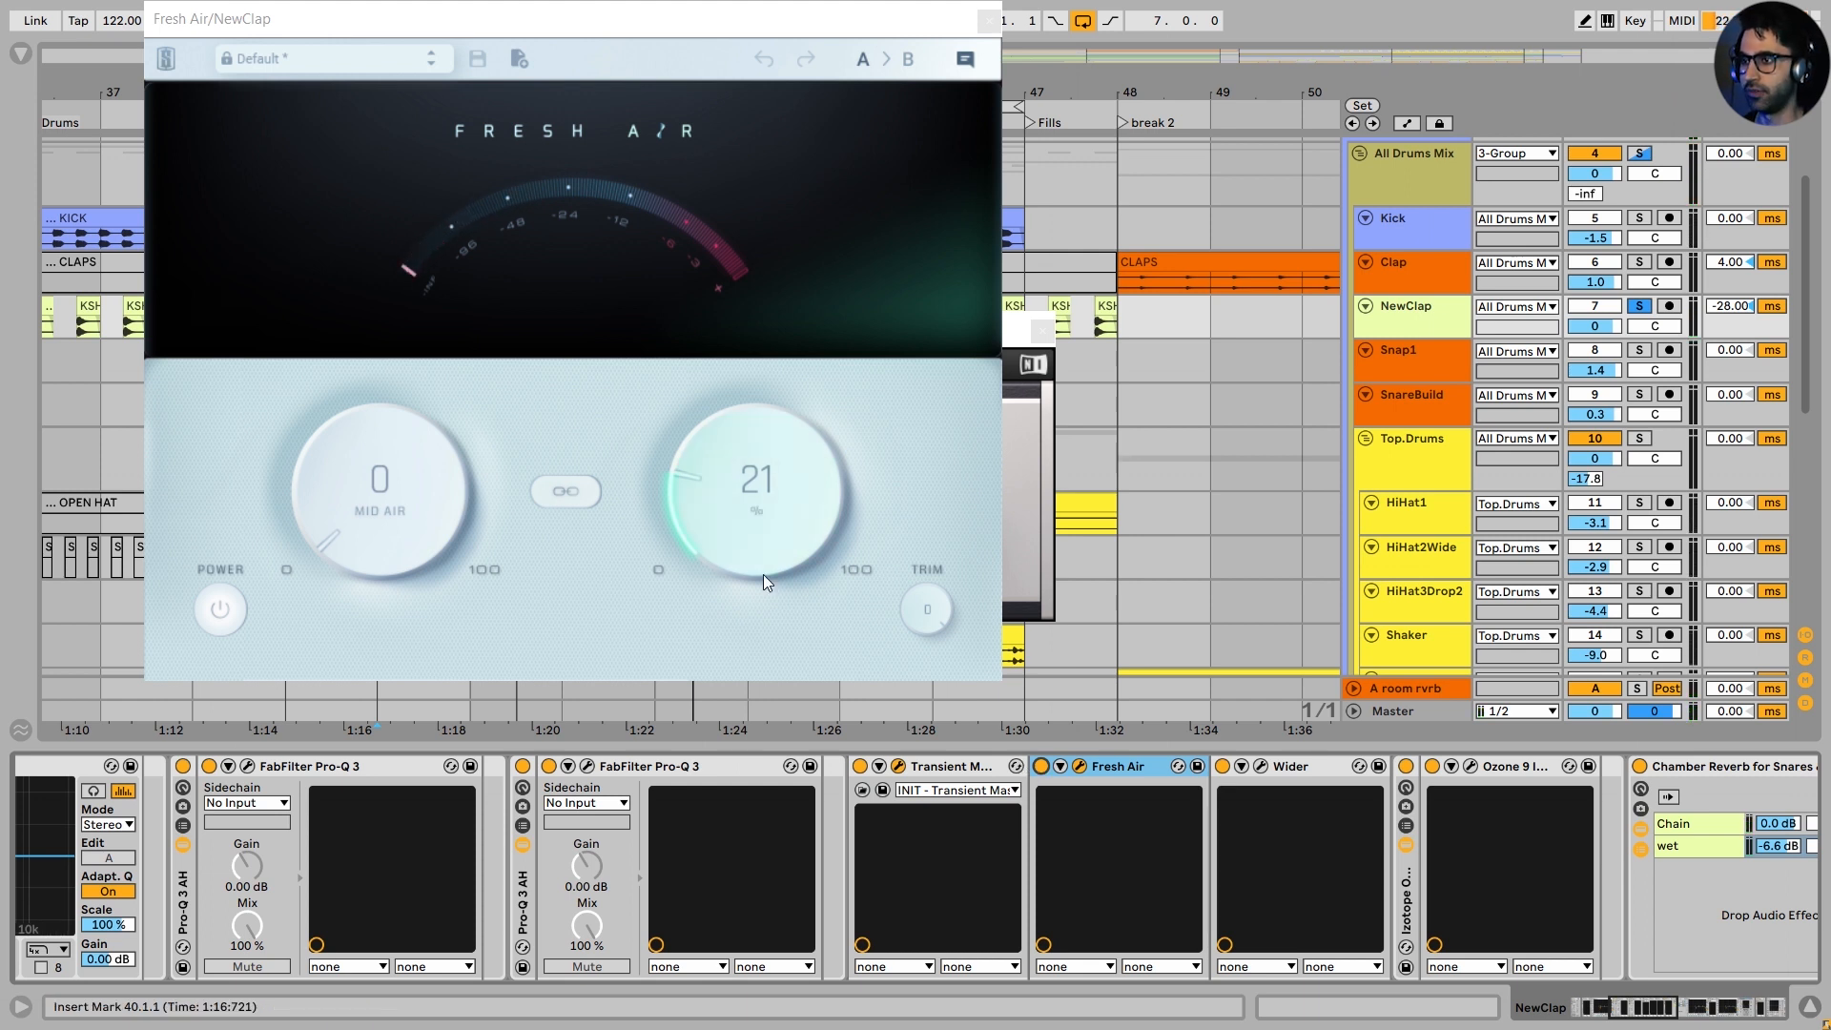
left_click(989, 19)
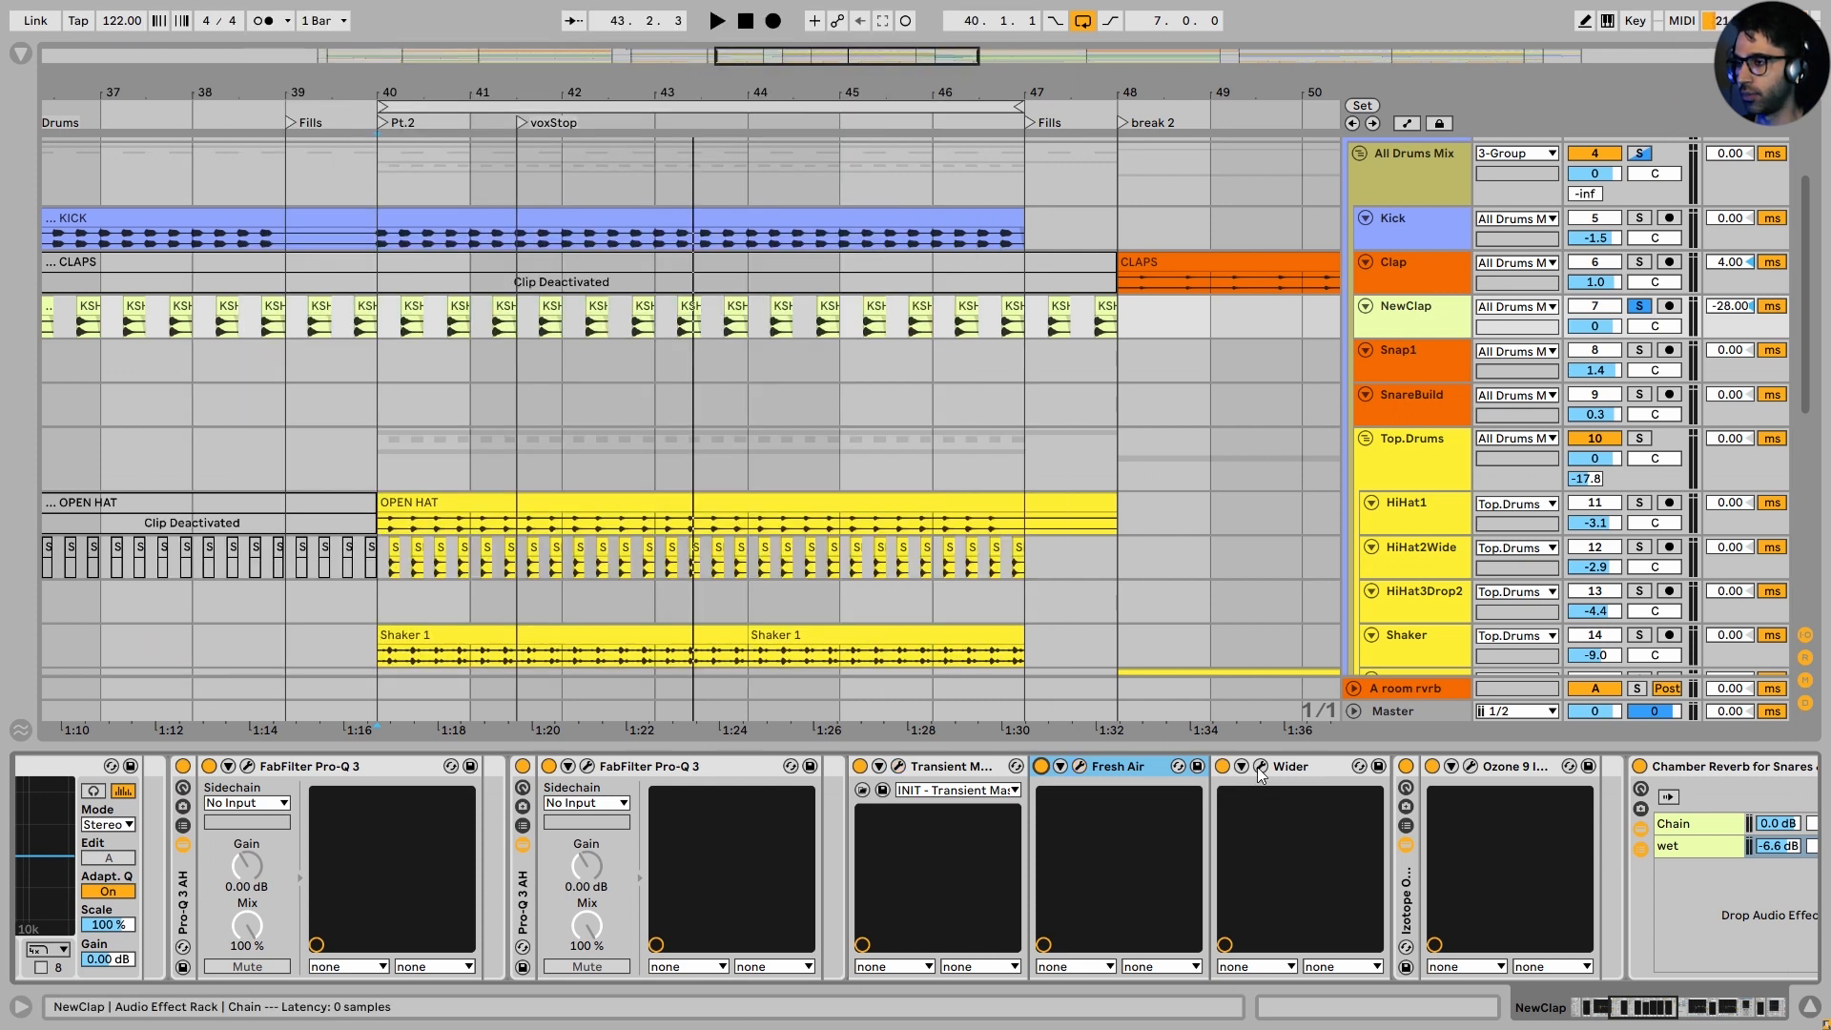
Open the Wider plug-in on NewClap and check its stereo width amount
left_click(1293, 769)
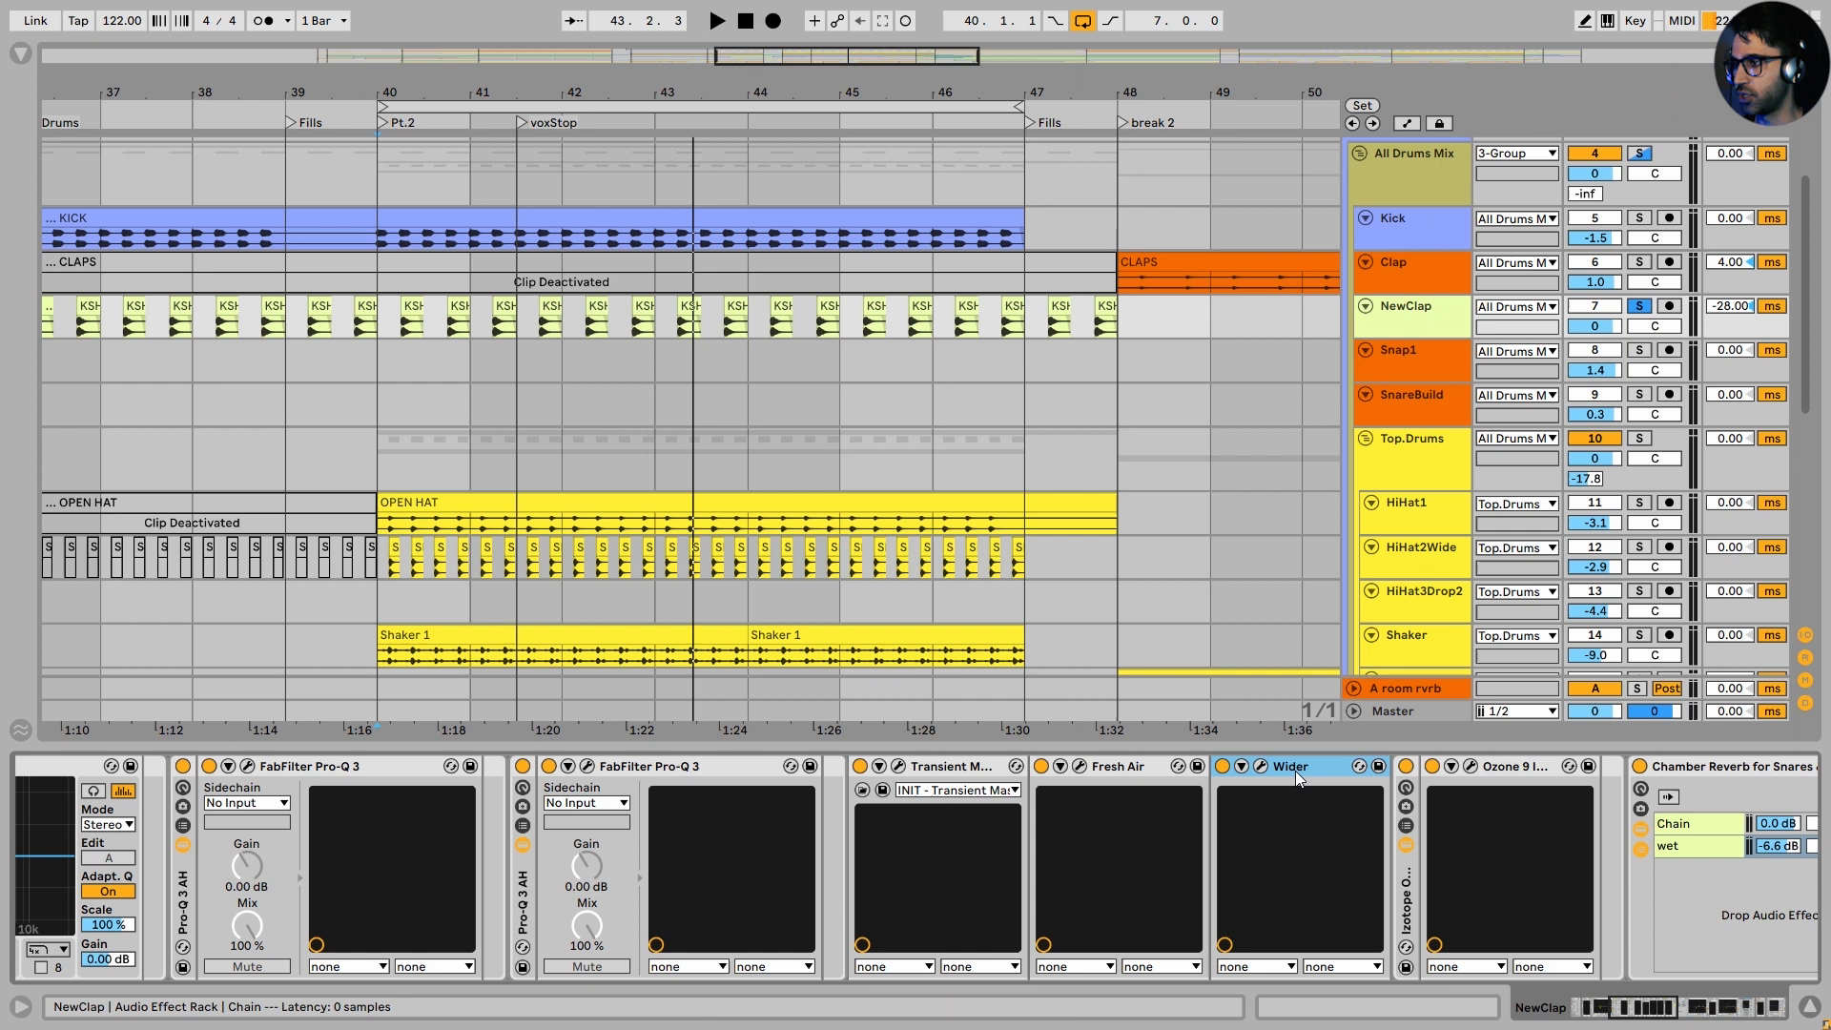
left_click(1419, 889)
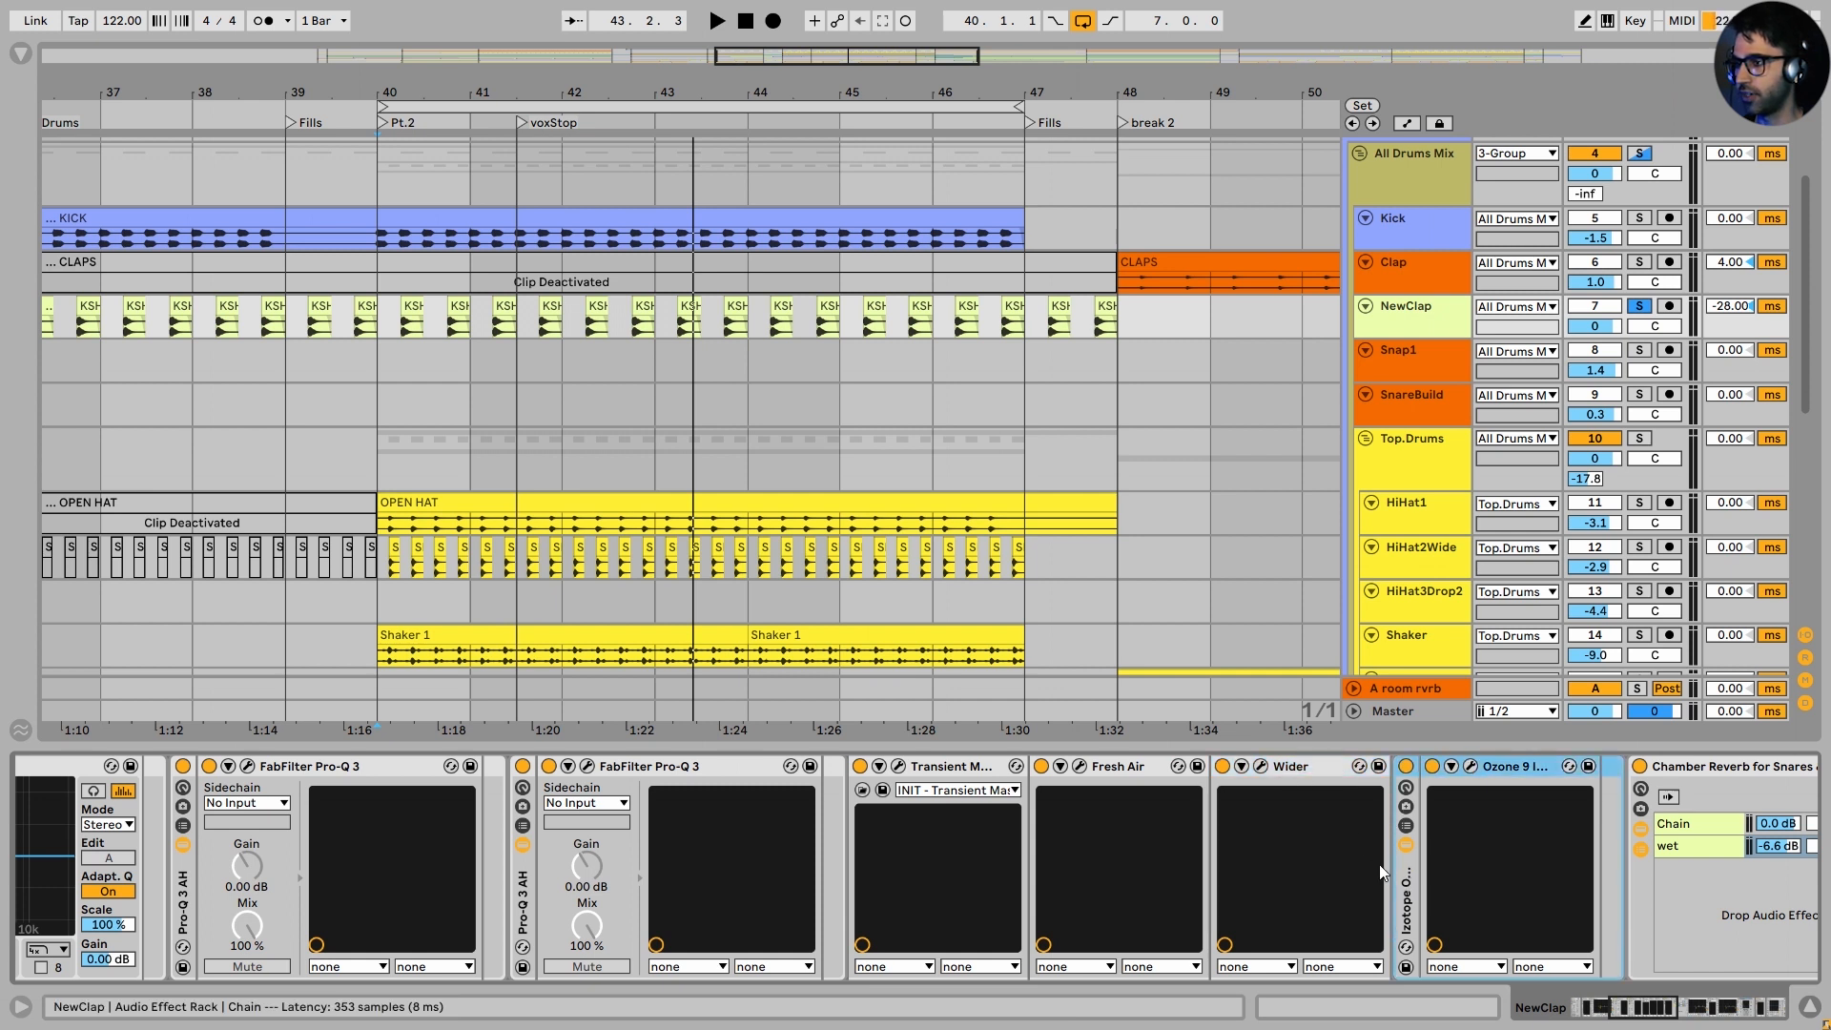
left_click(1262, 766)
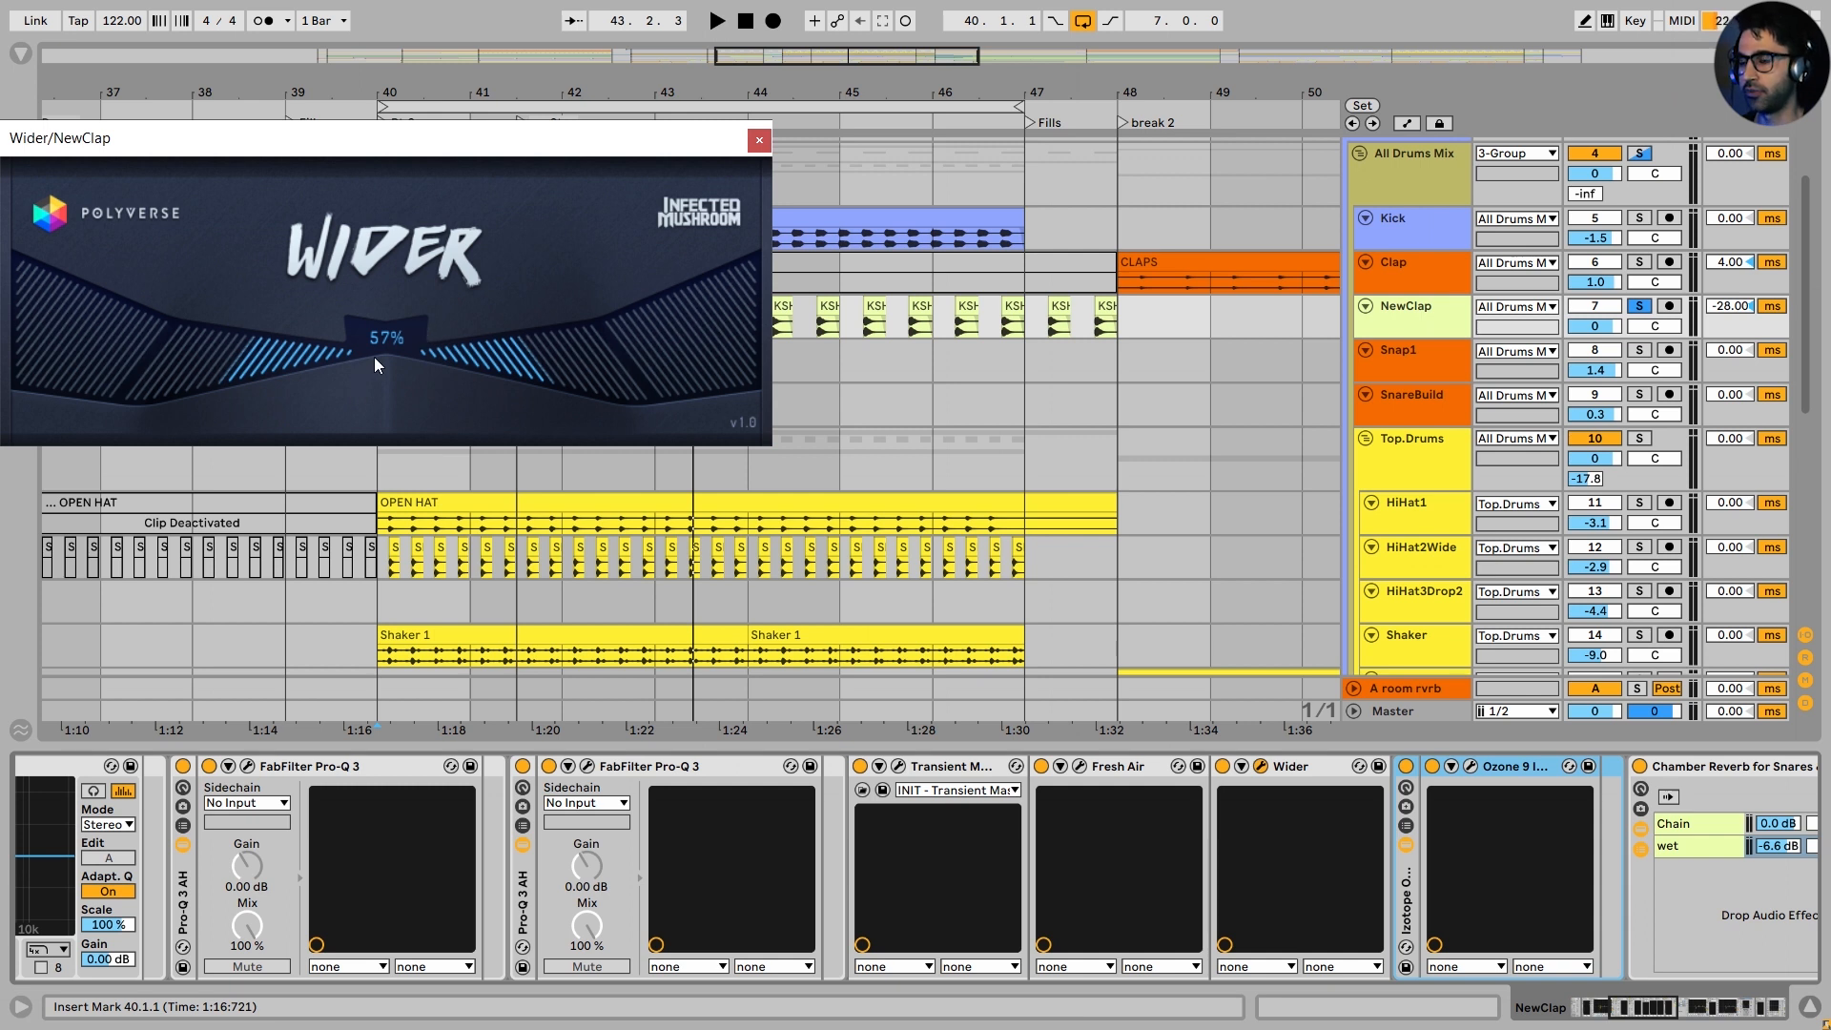
Examine the stereo width of bands 2, 3 and 4 in NewClap's Ozone 9 Imager, closing both the Wider and Imager windows
left_click(1469, 766)
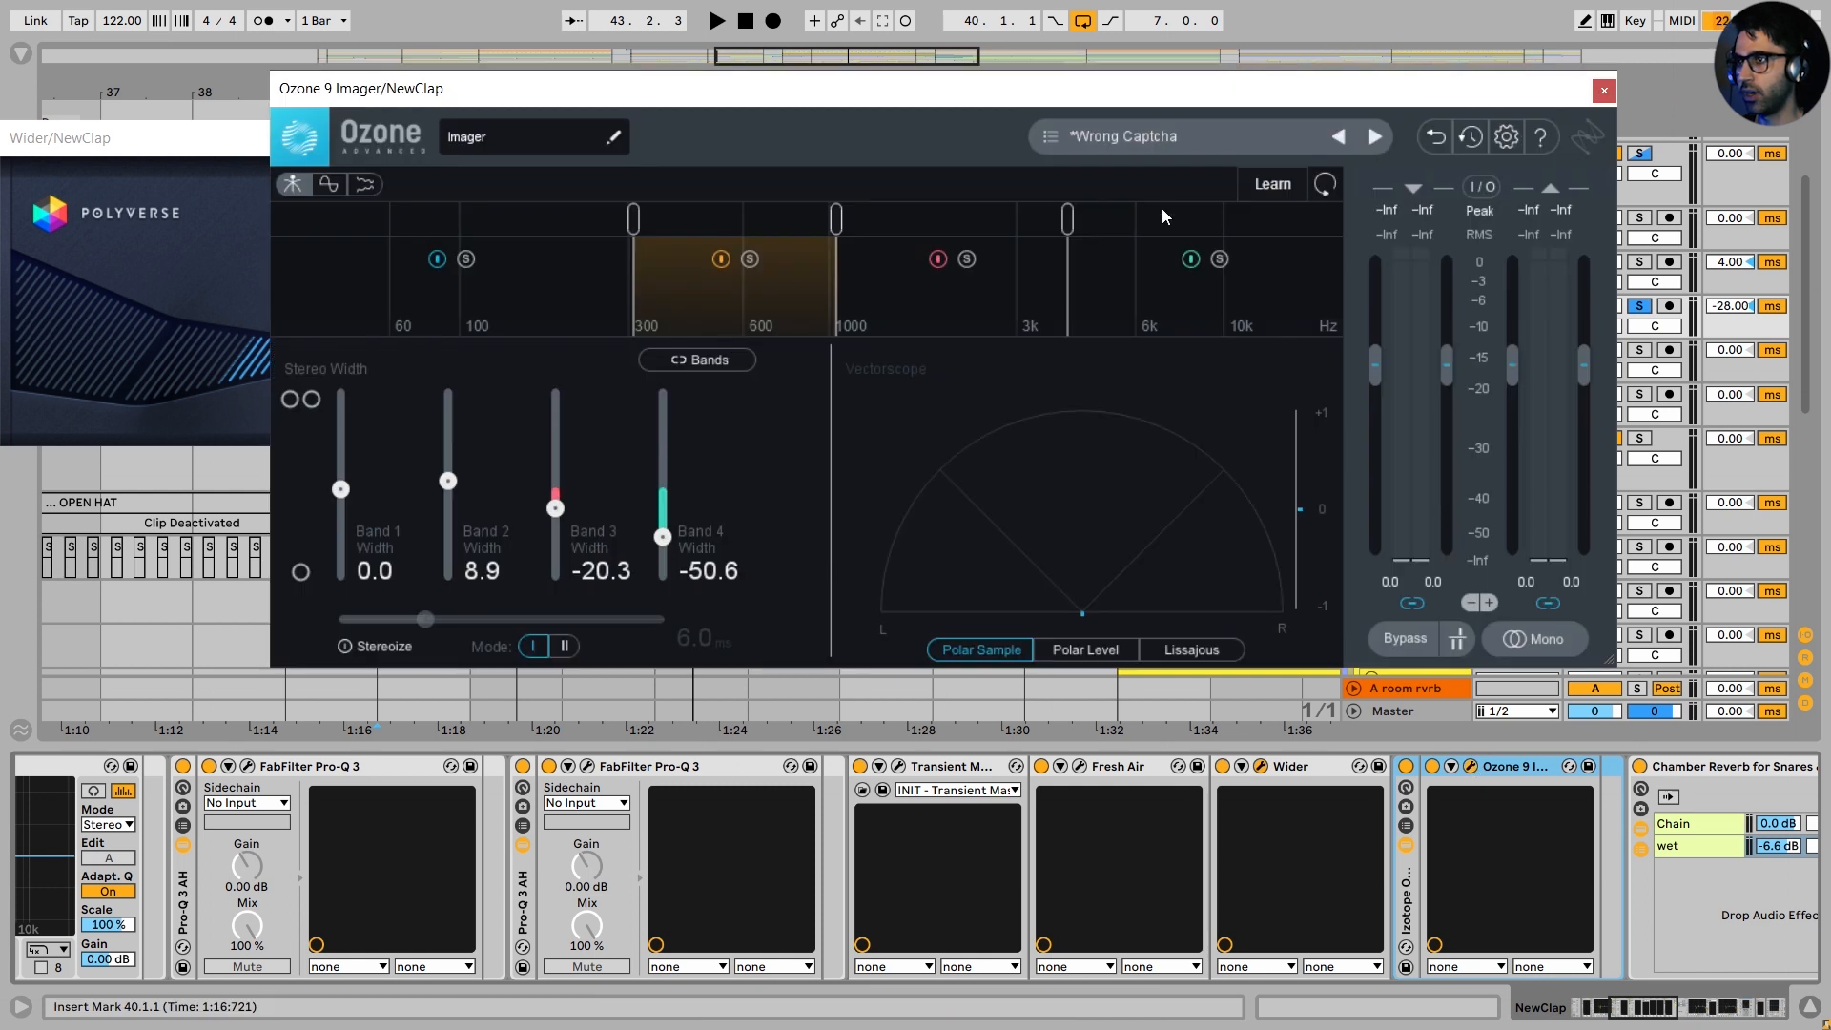
left_click_drag(1168, 89, 1078, 168)
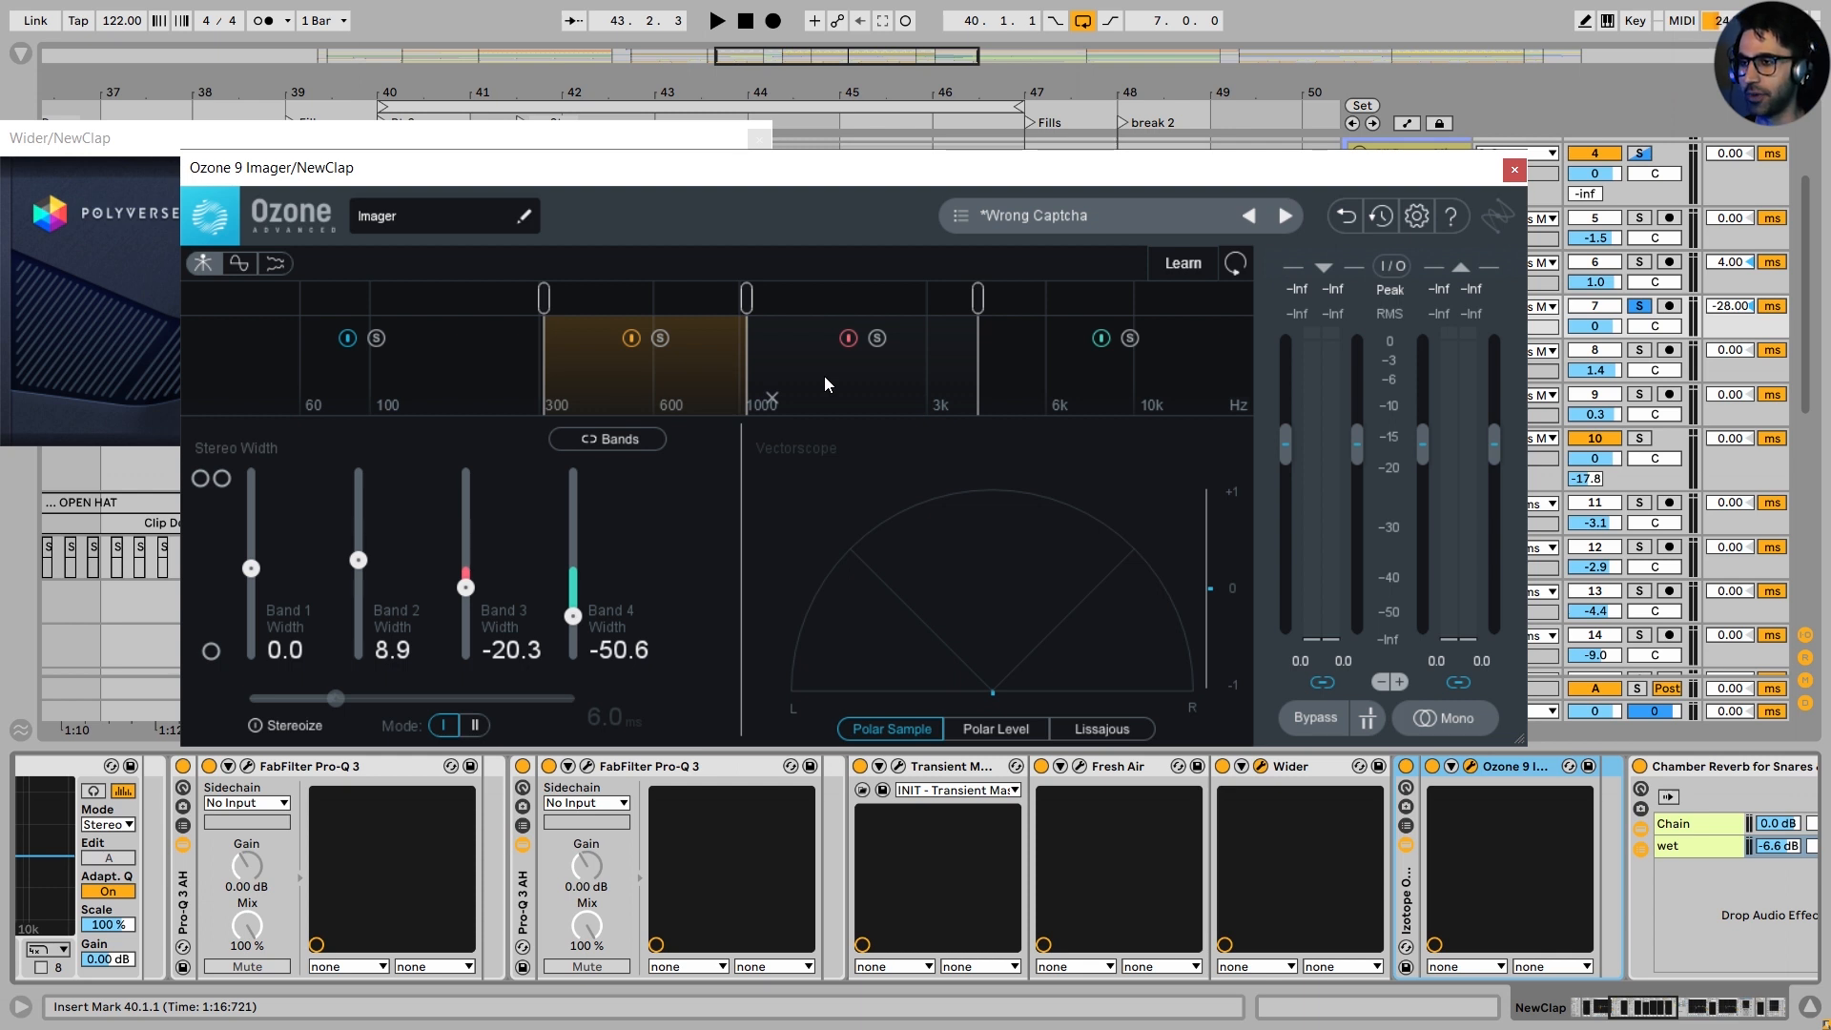
left_click(515, 140)
left_click(758, 138)
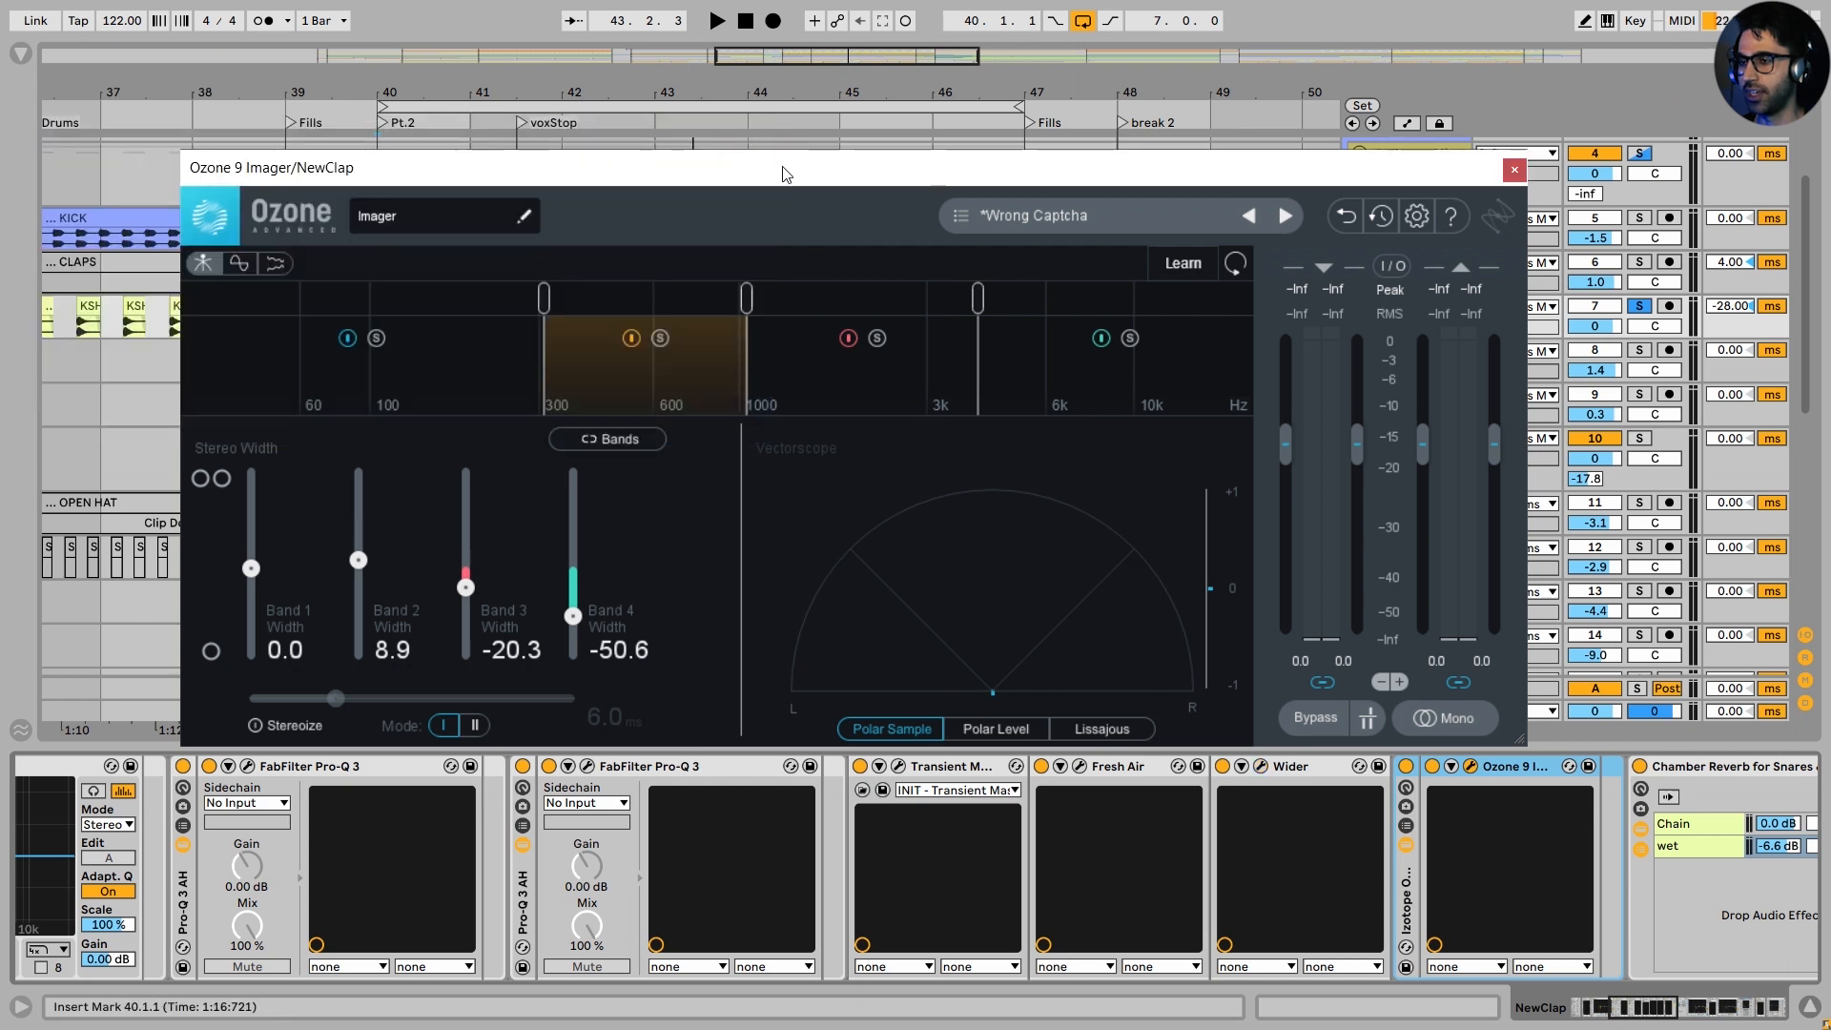
left_click(1182, 397)
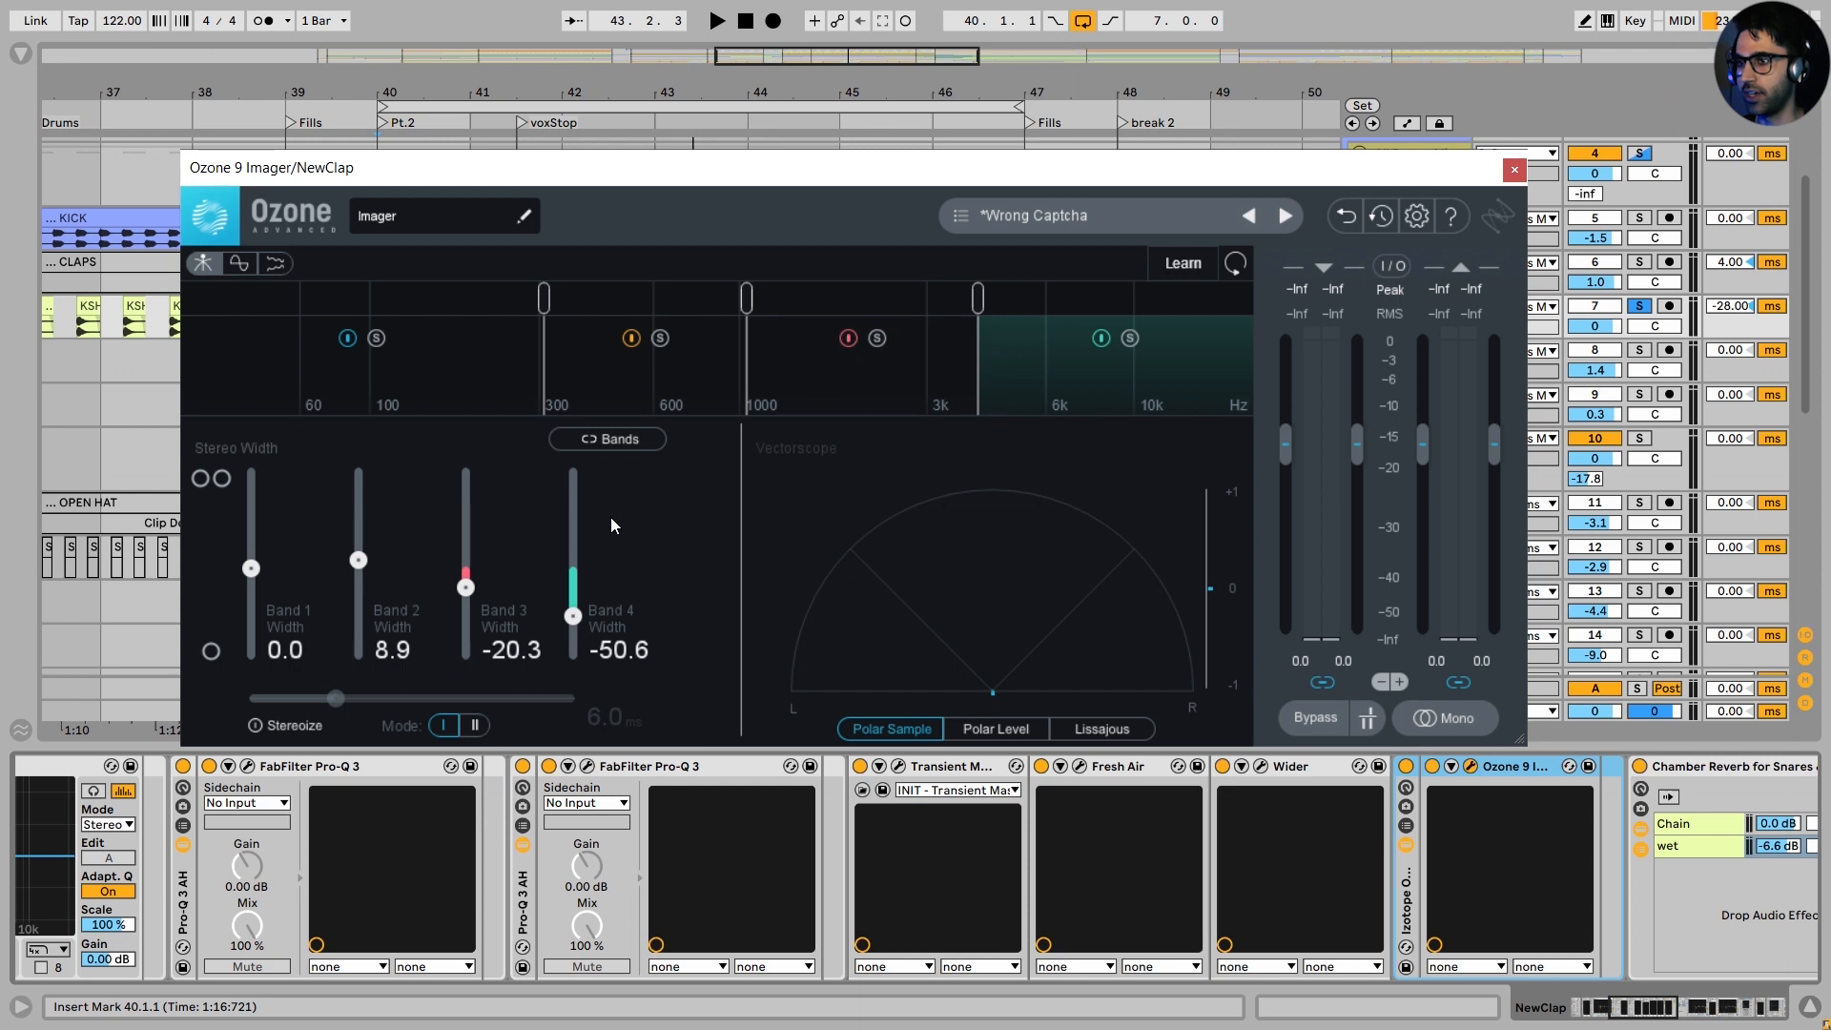
left_click(879, 368)
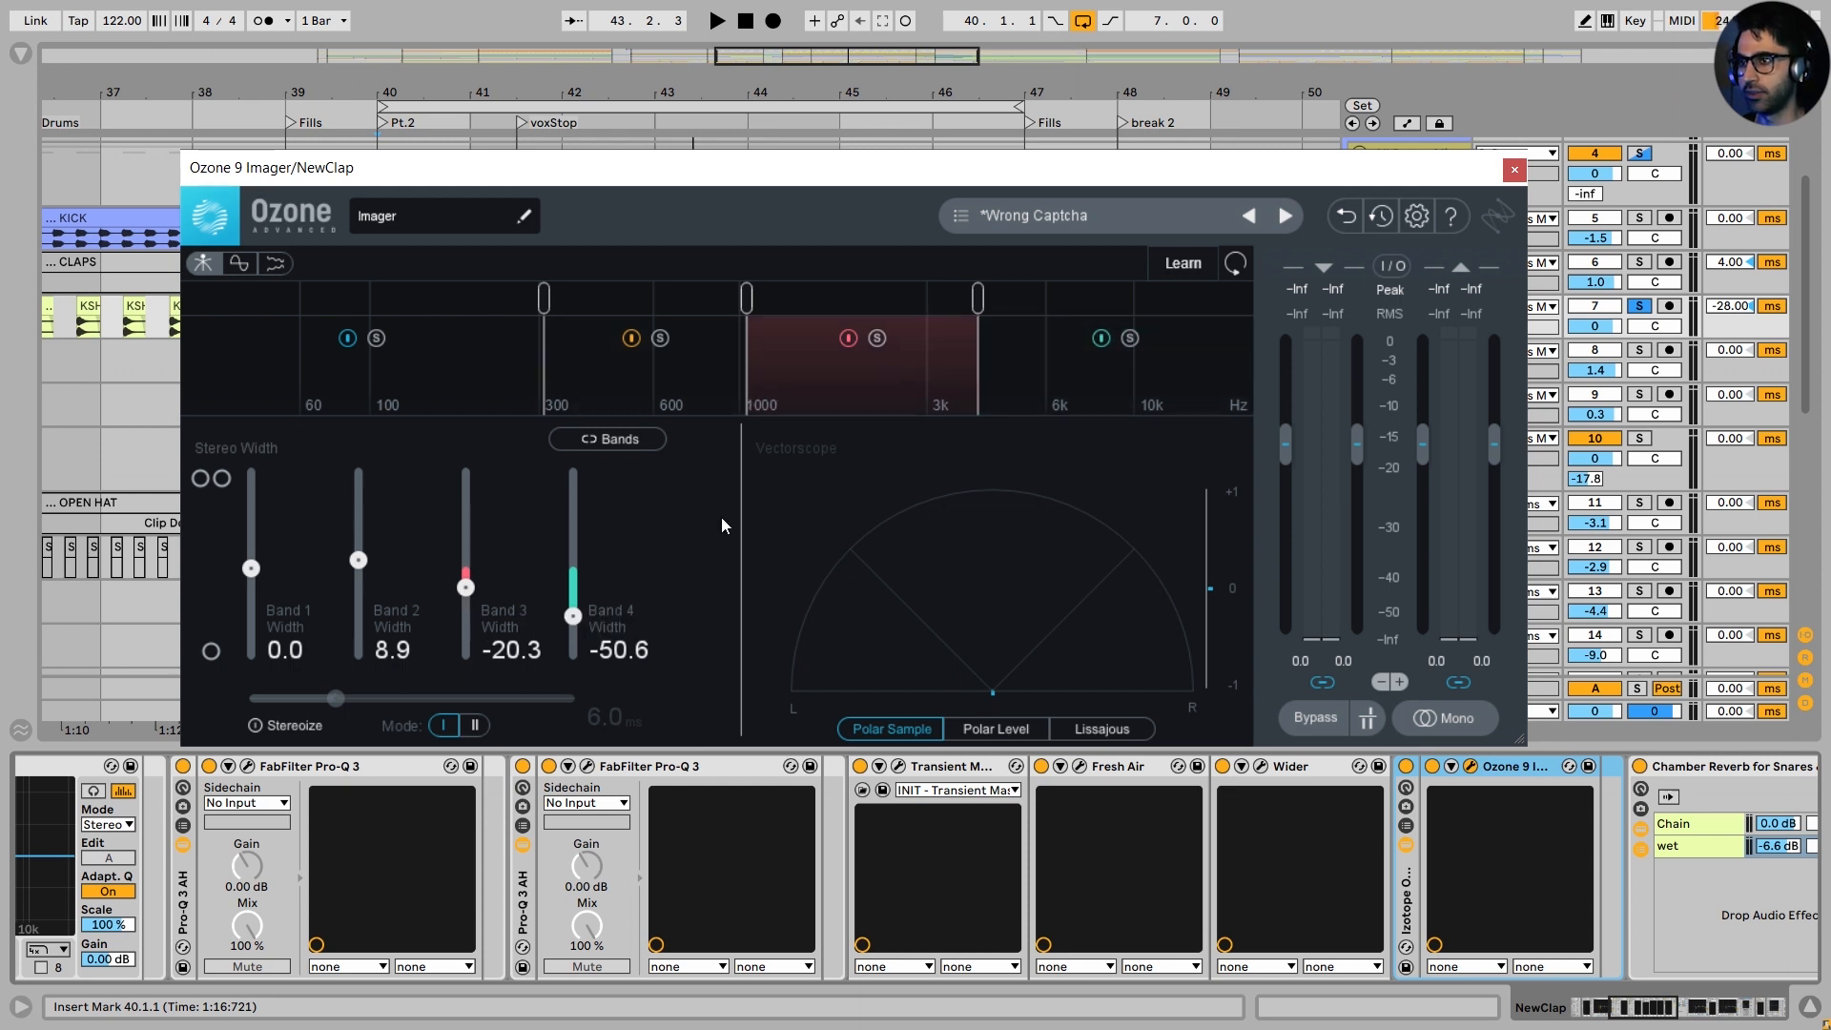
left_click(593, 394)
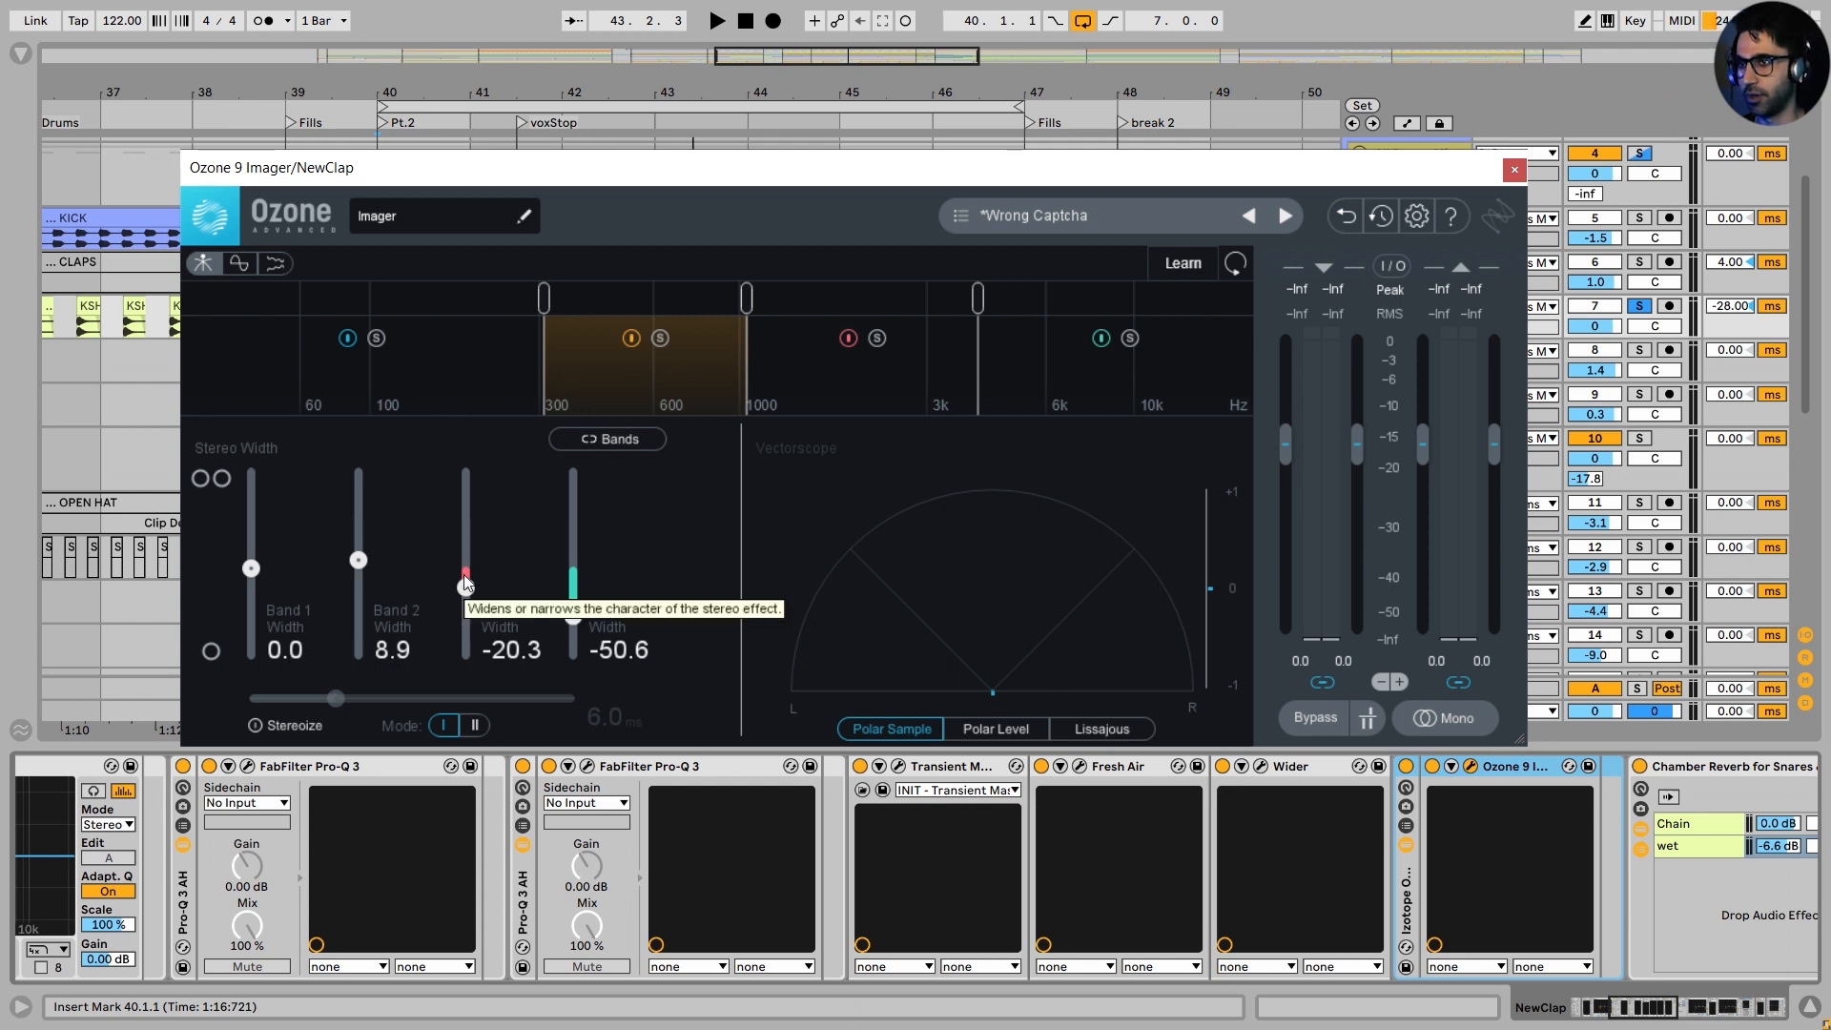
left_click(1513, 171)
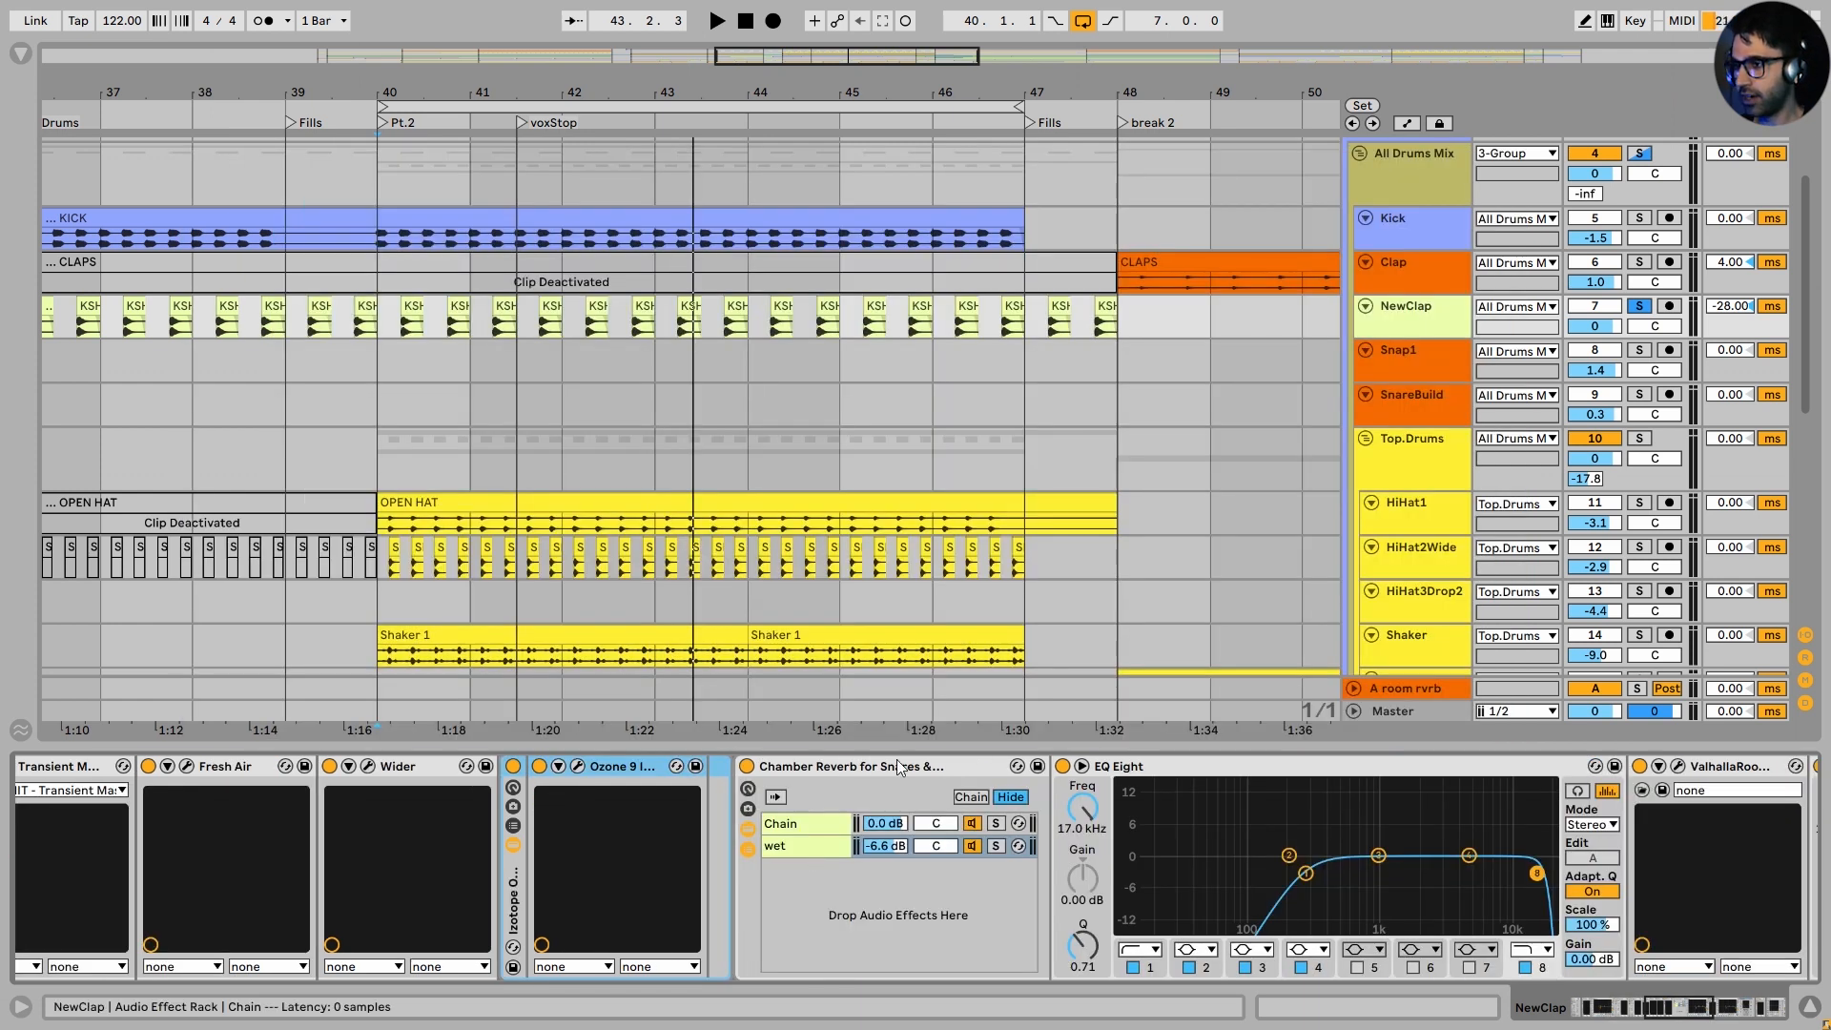
Compare the soloed clap with the Chamber Reverb for Snares rack bypassed and enabled
scroll(878, 854, "down", 3)
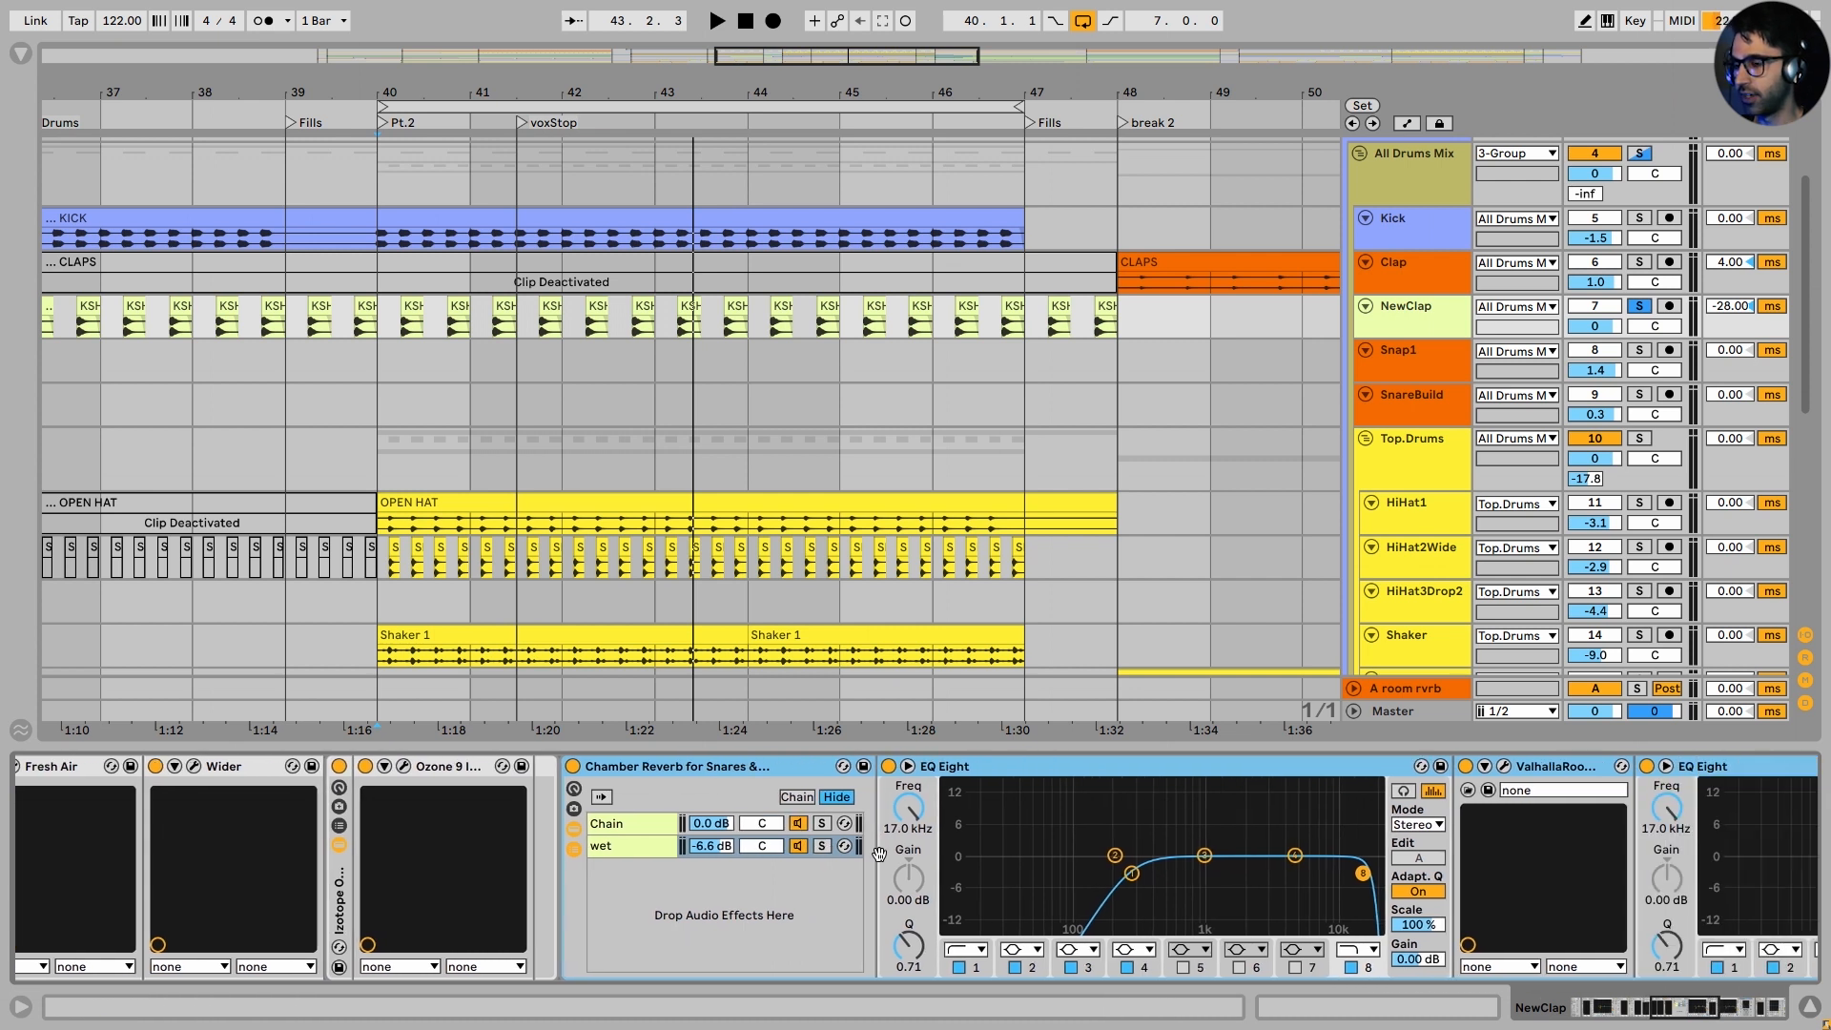
scroll(1081, 833, "down", 1)
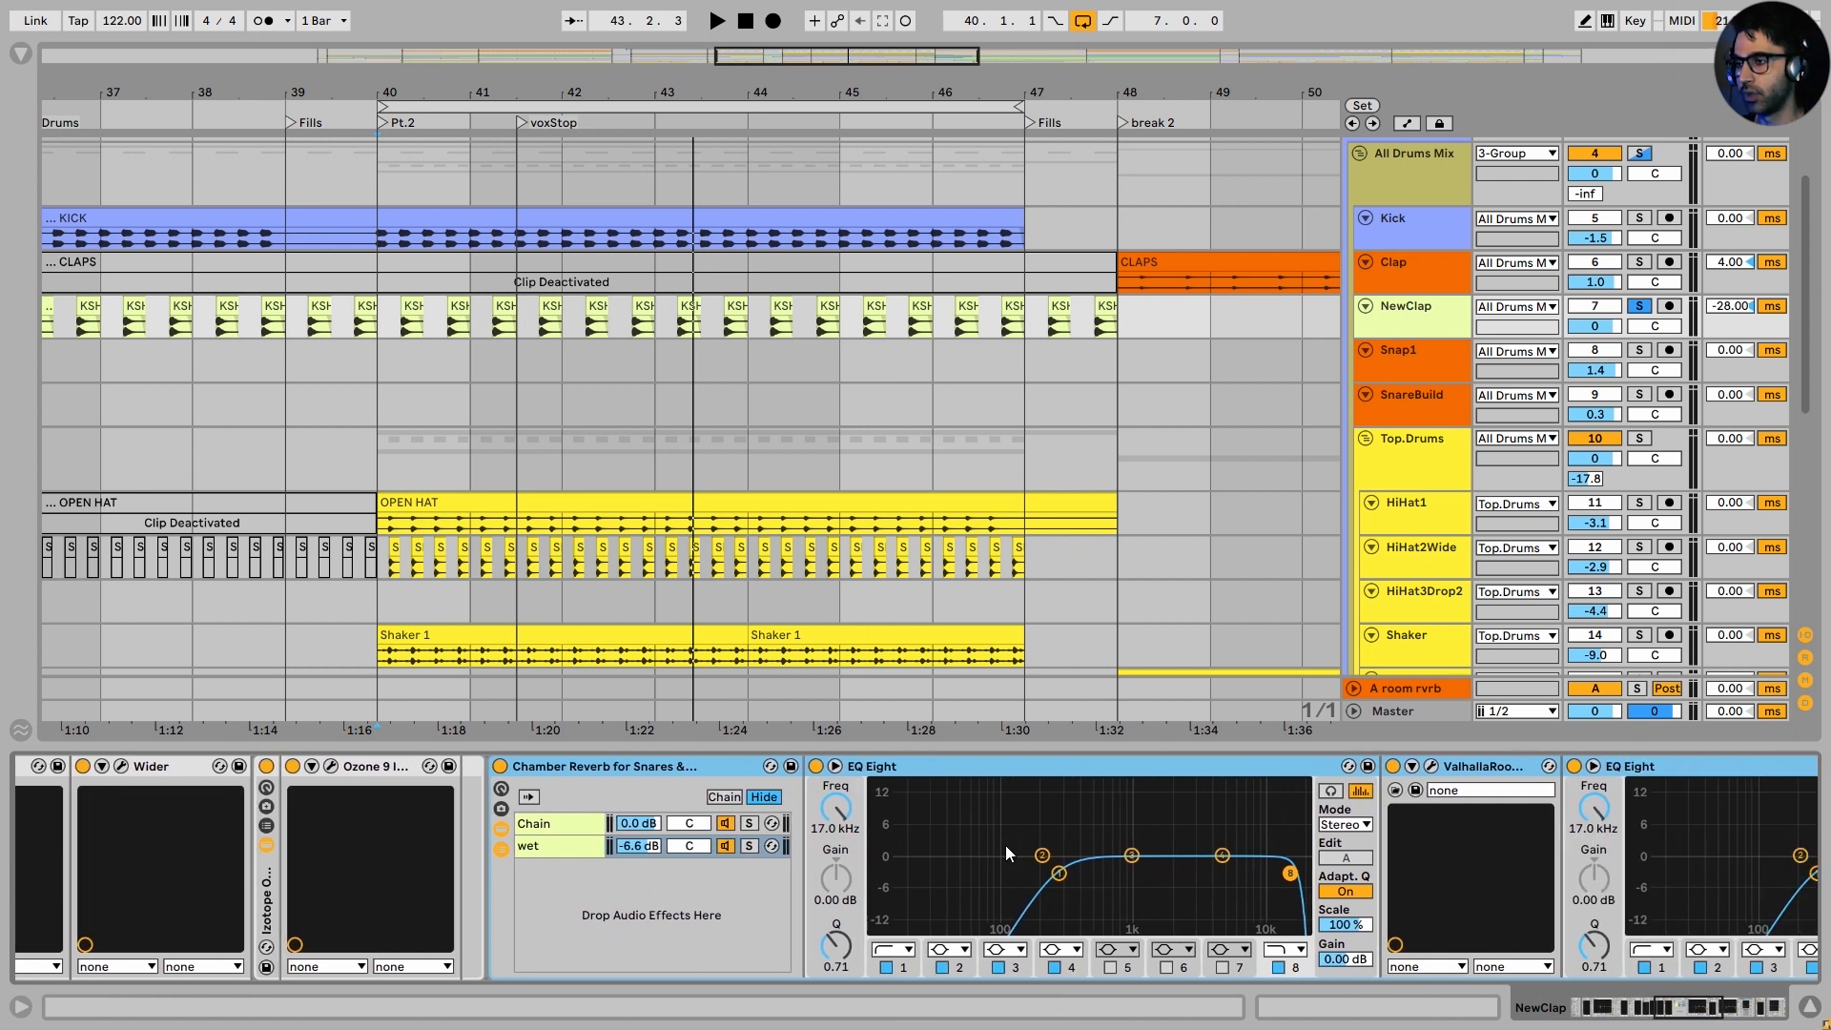
left_click(498, 765)
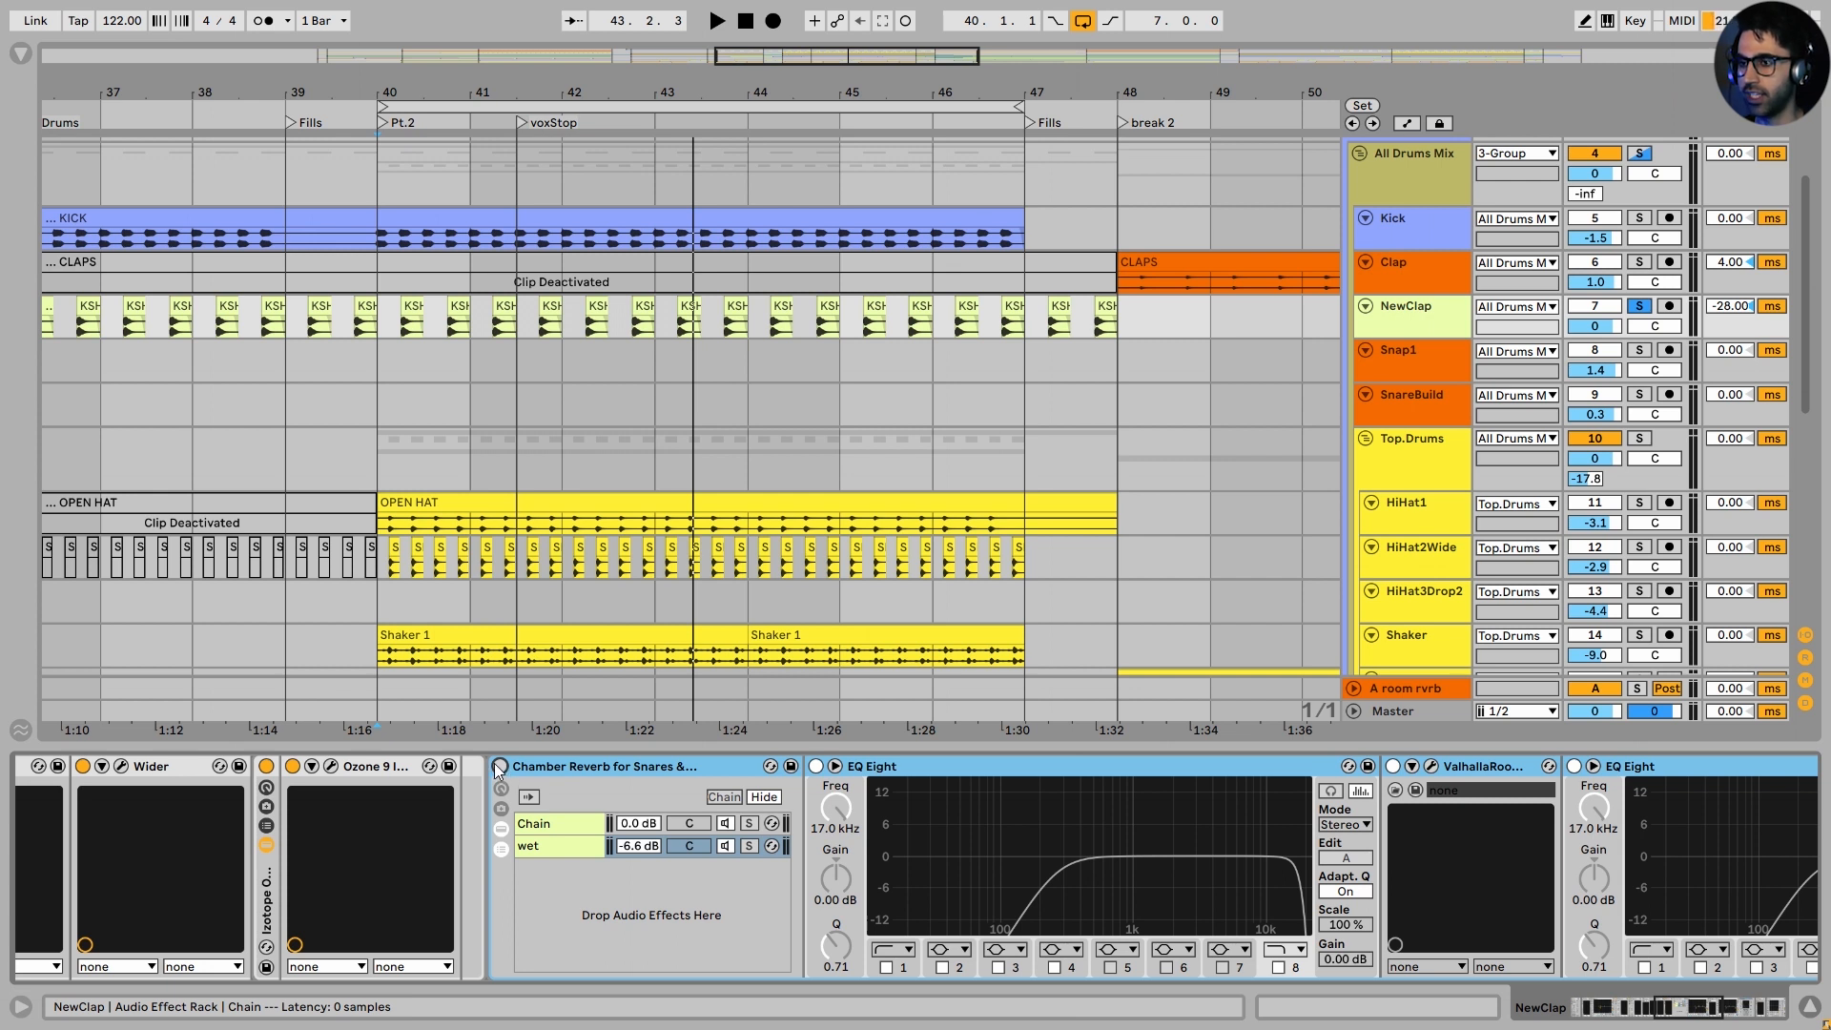
key("space")
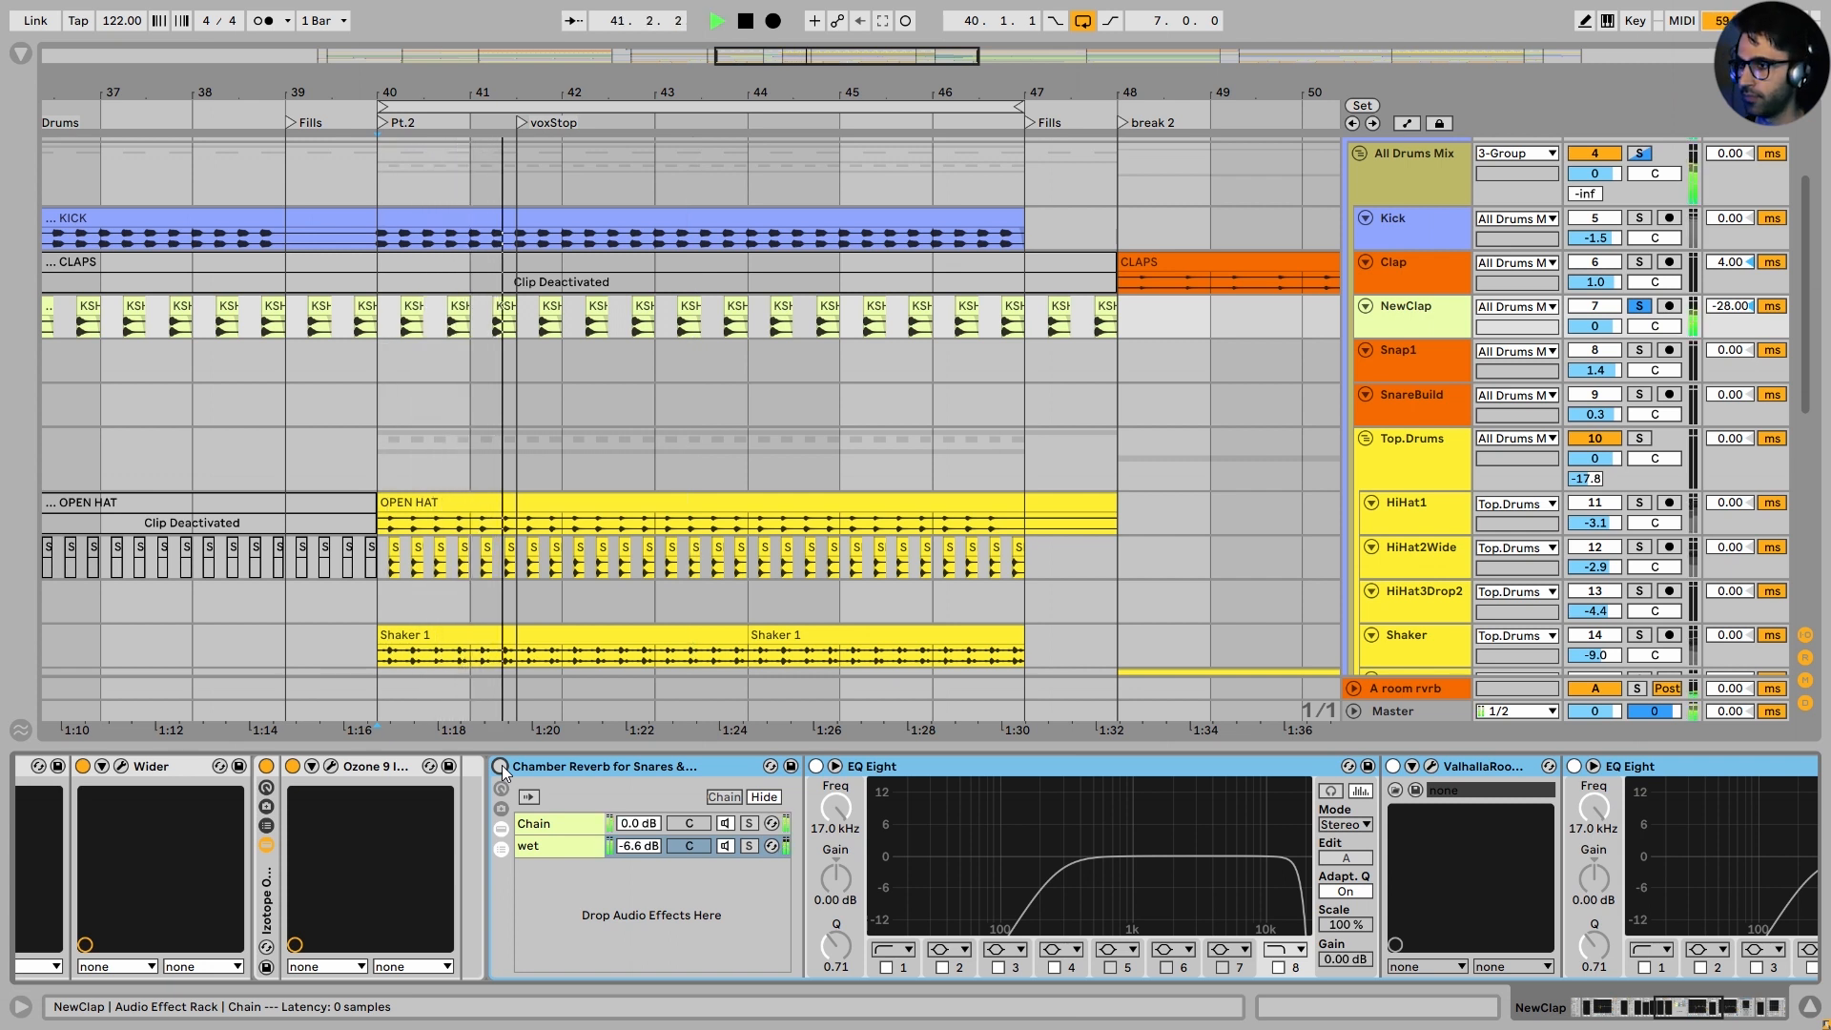
key("space")
left_click(502, 765)
key("space")
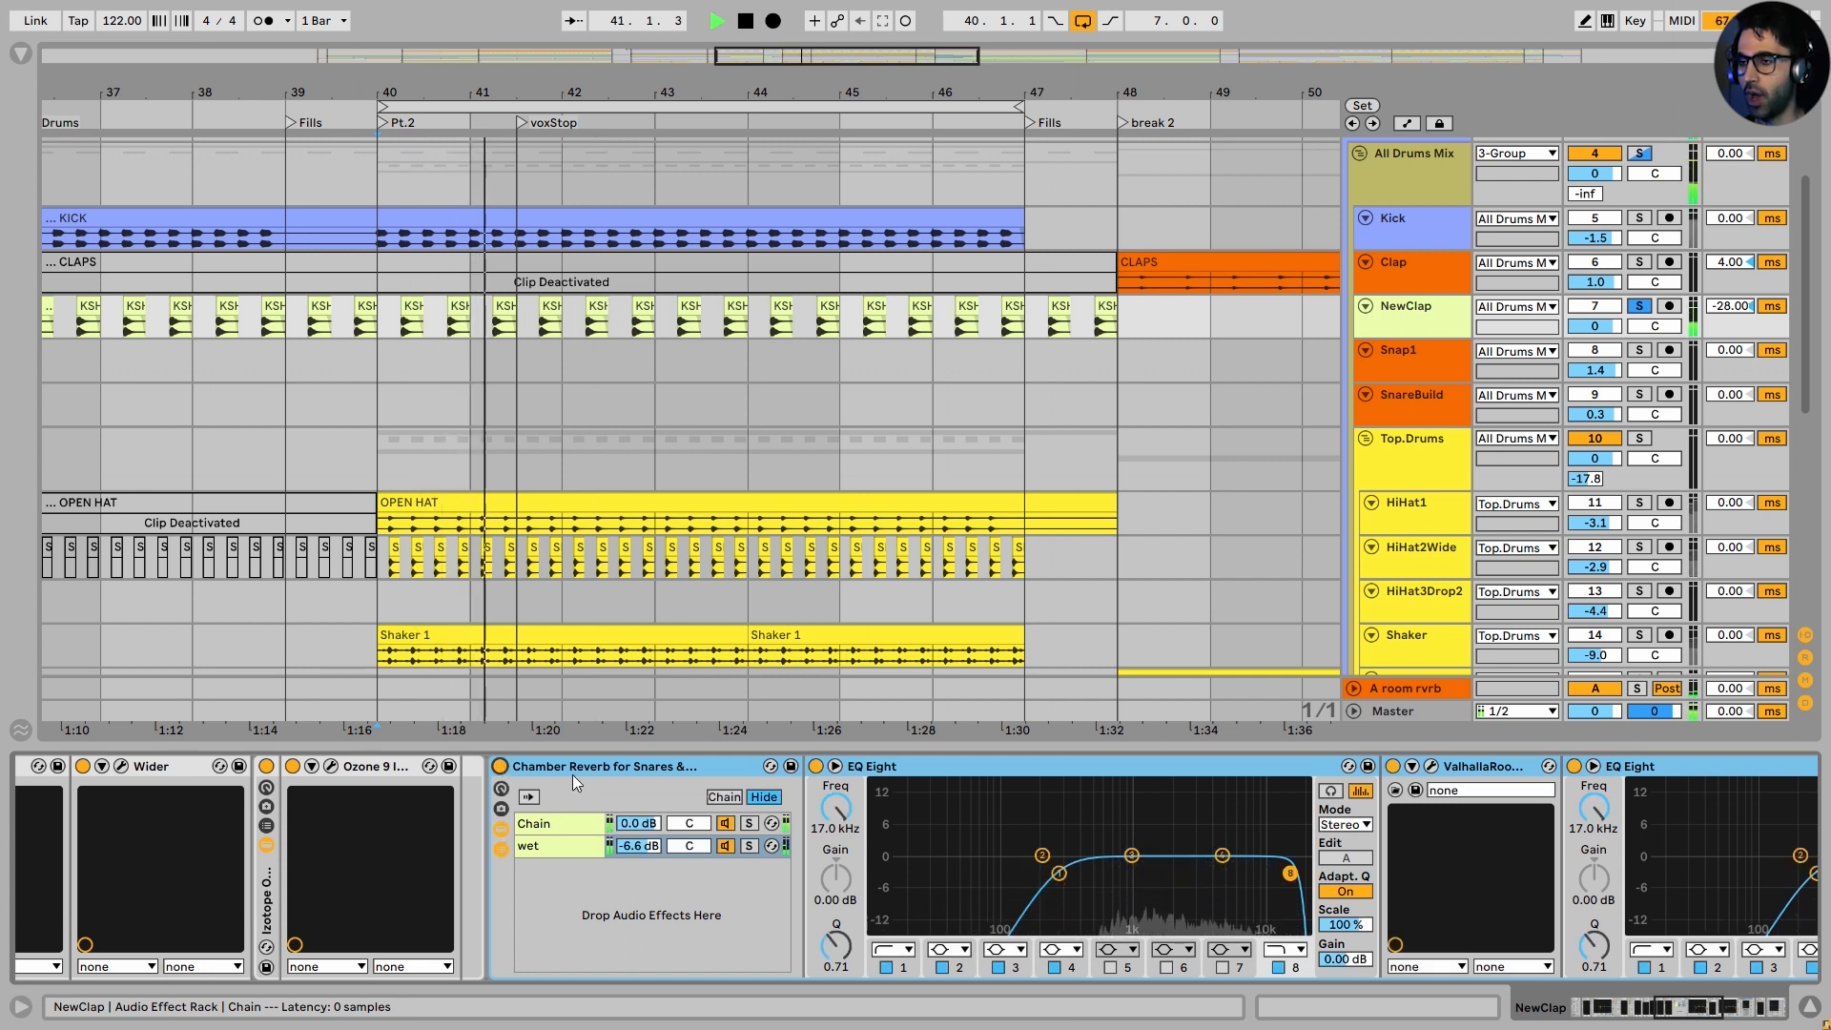
key("space")
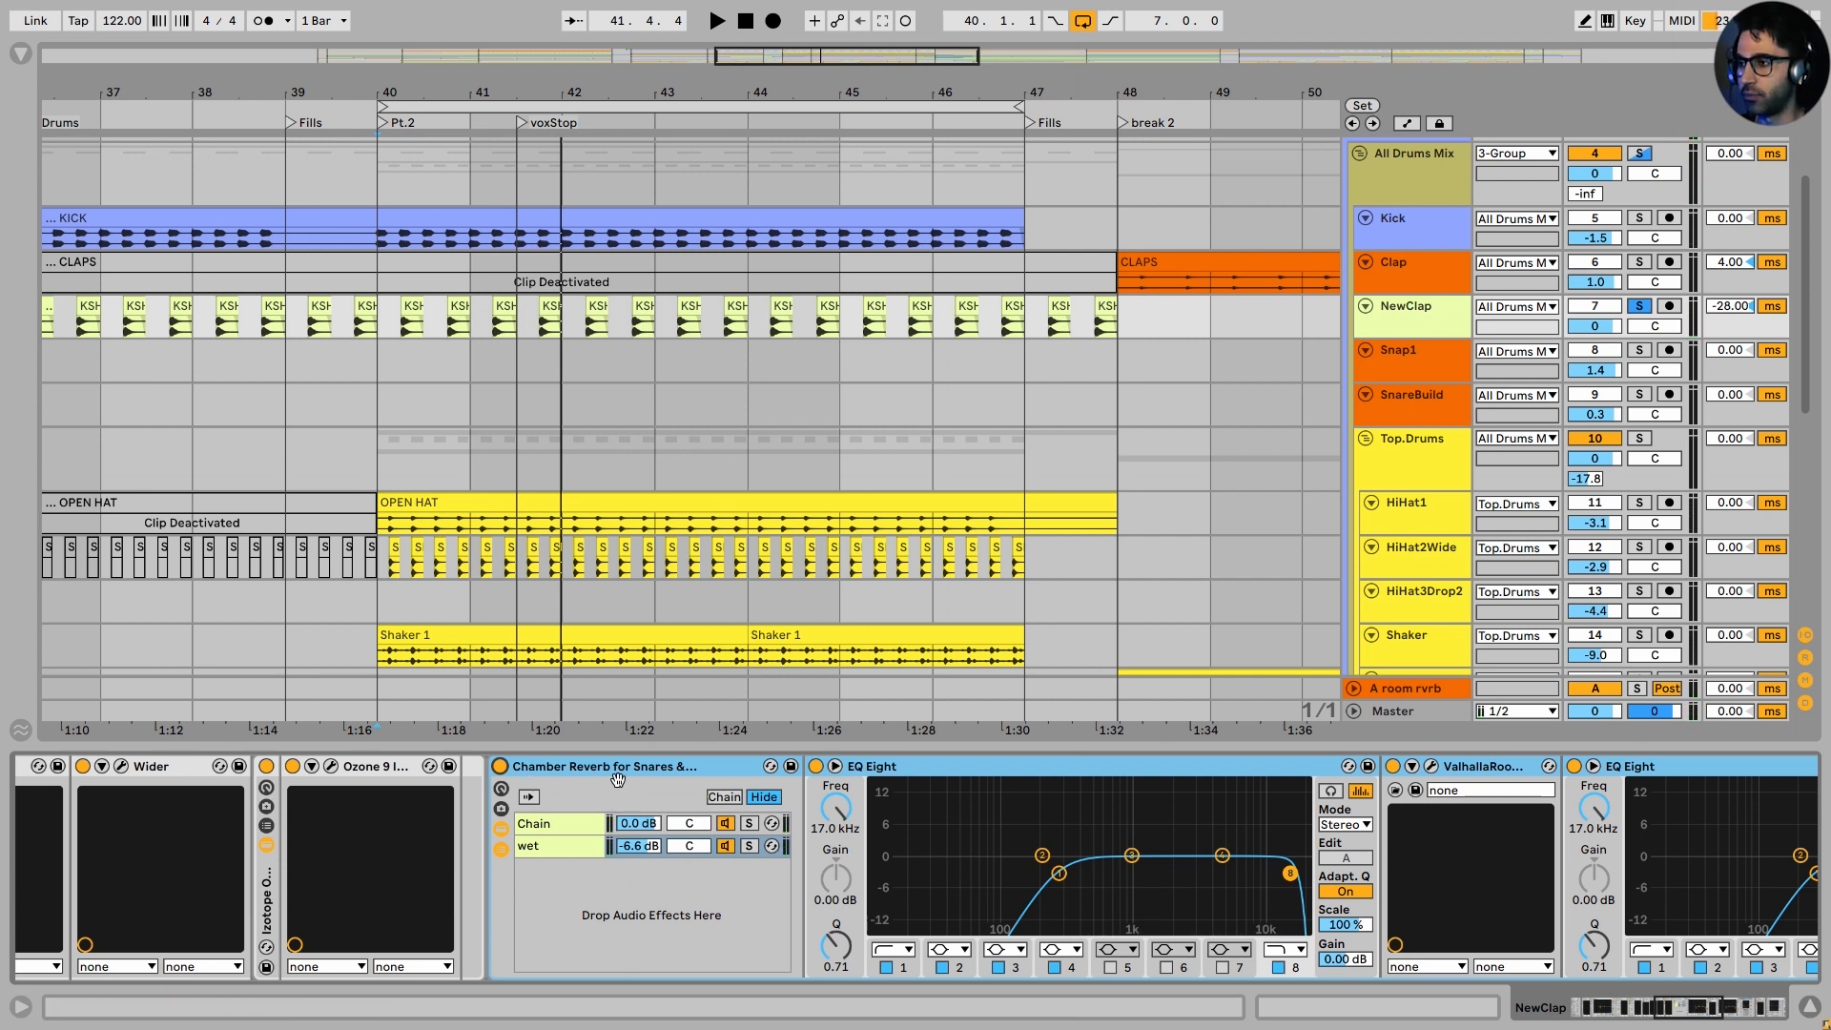
Inspect the devices in the Chamber Reverb rack's dry "Chain" and its "wet" chain
scroll(618, 778, "right", 8)
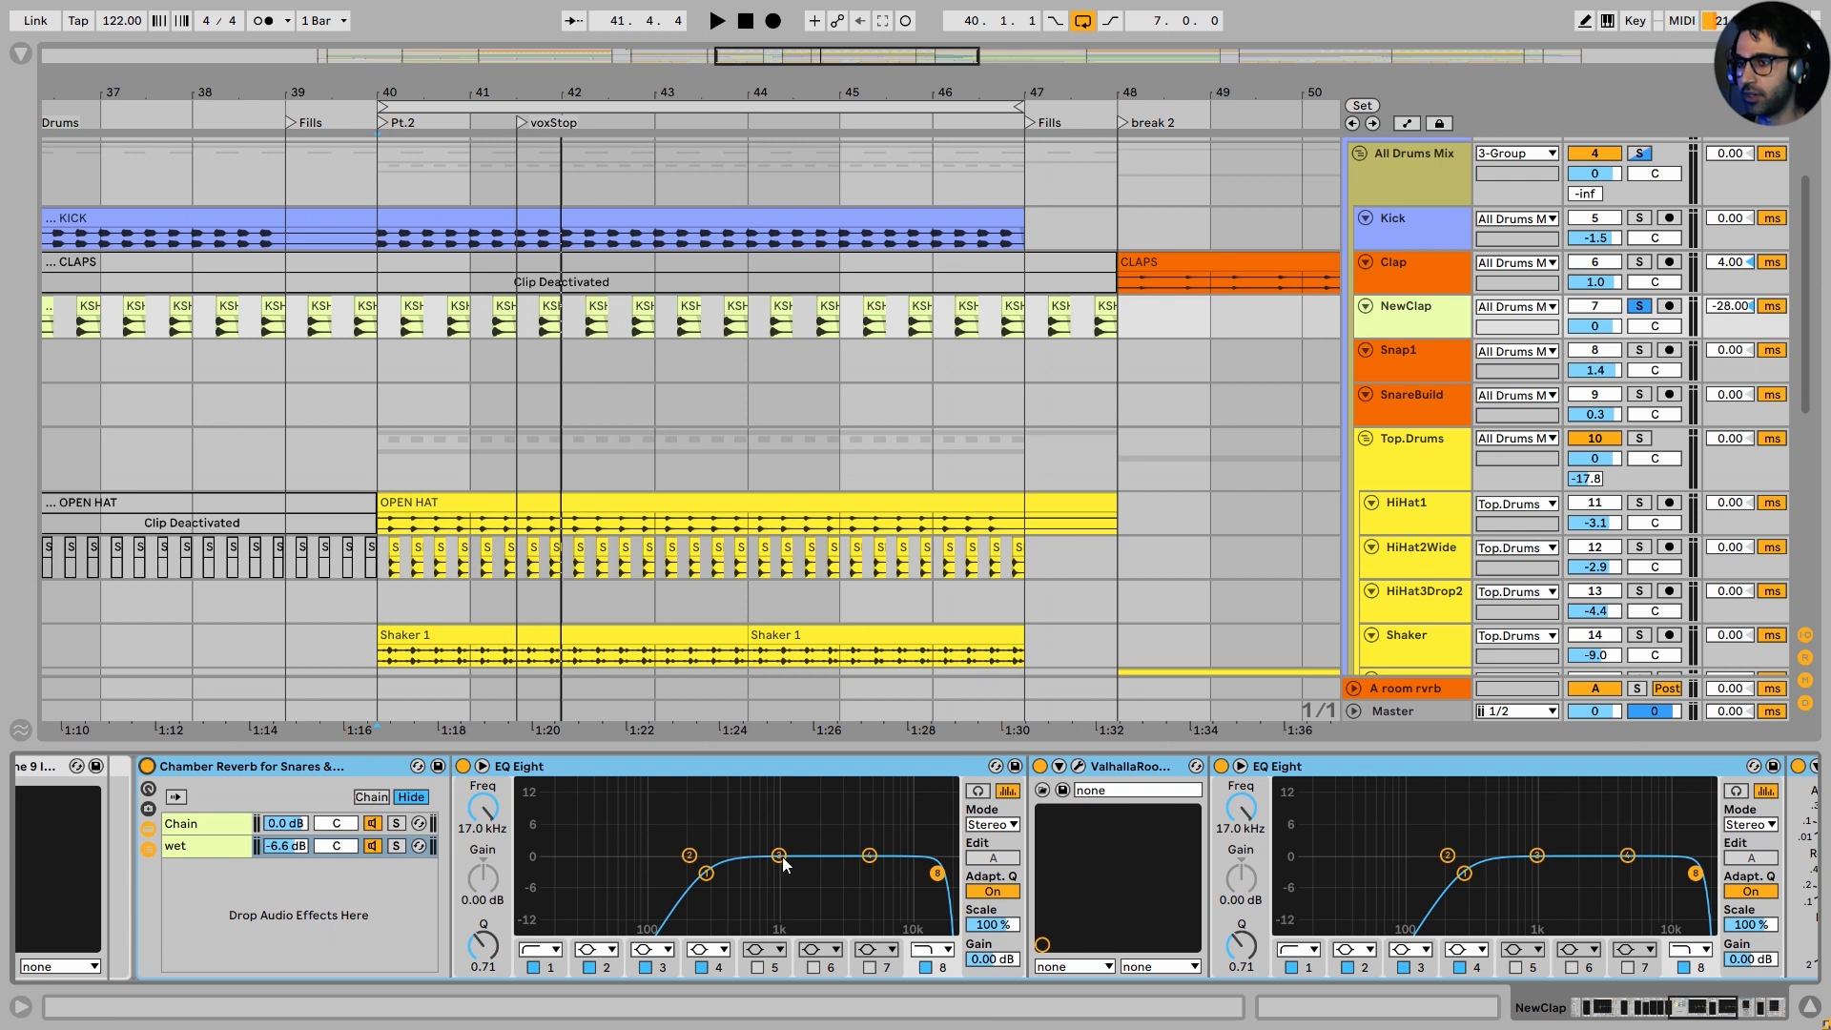
left_click(192, 825)
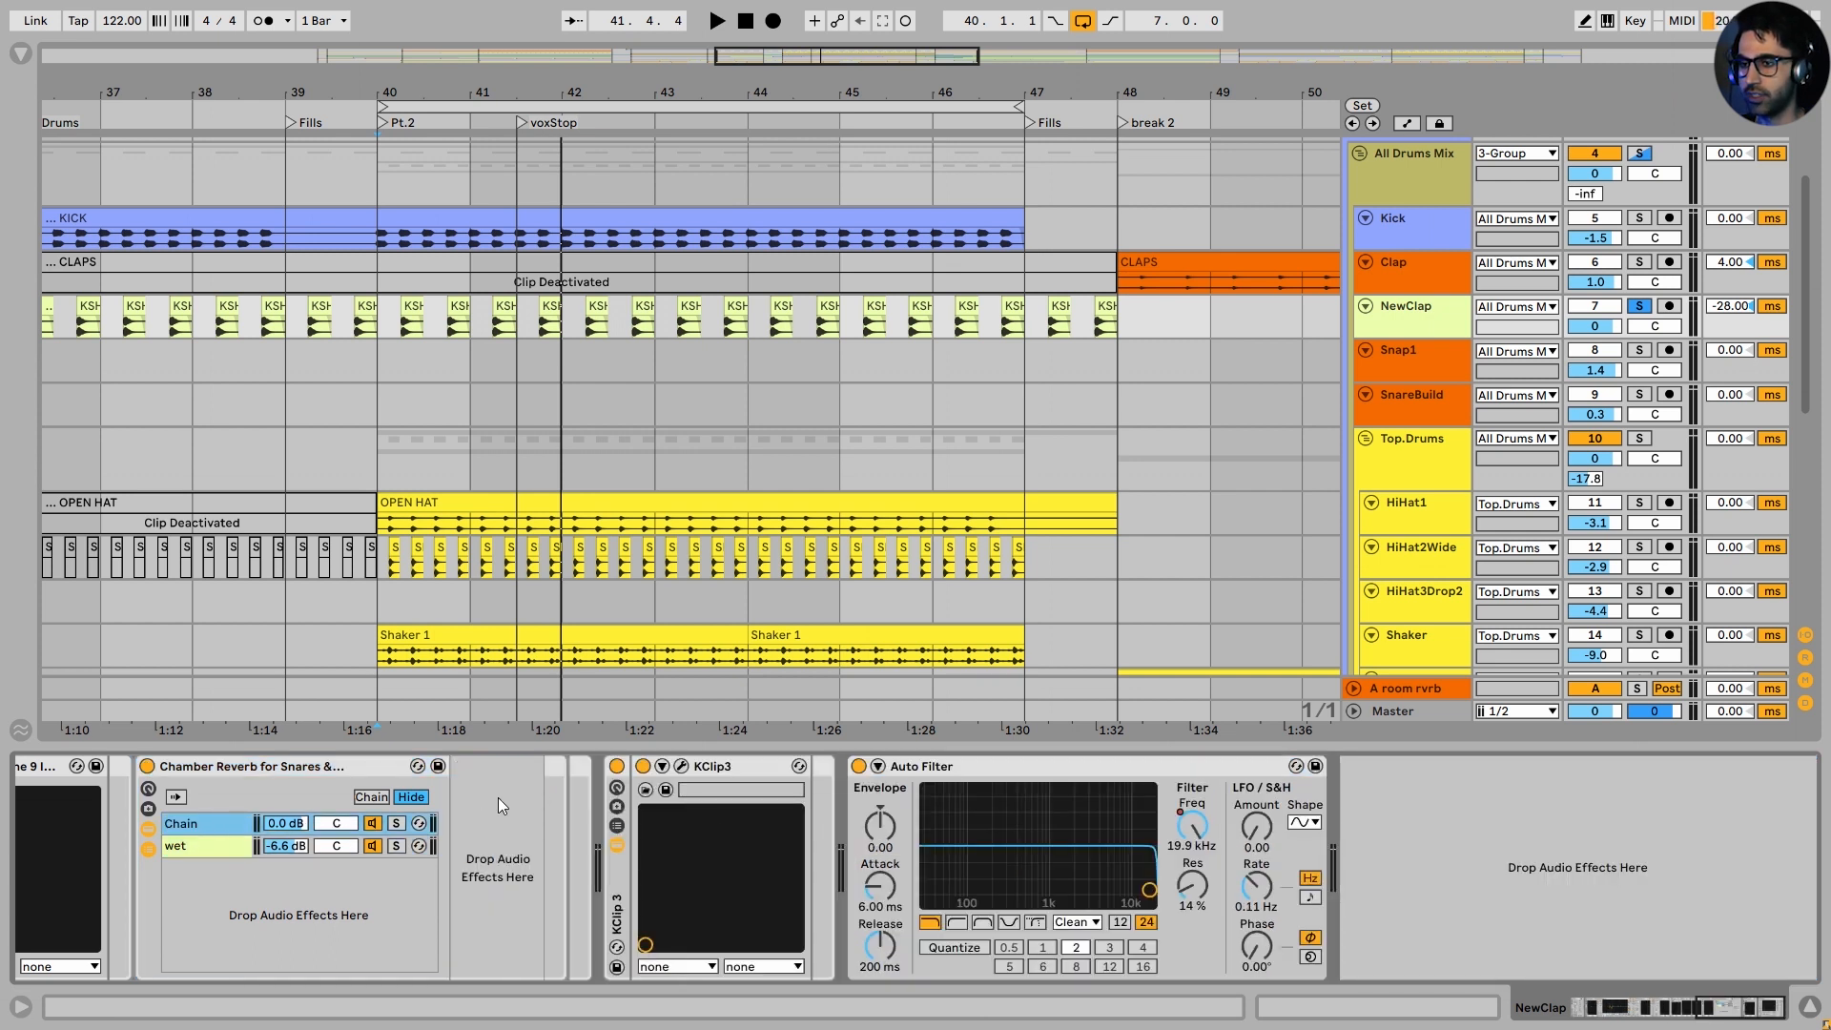
left_click(209, 848)
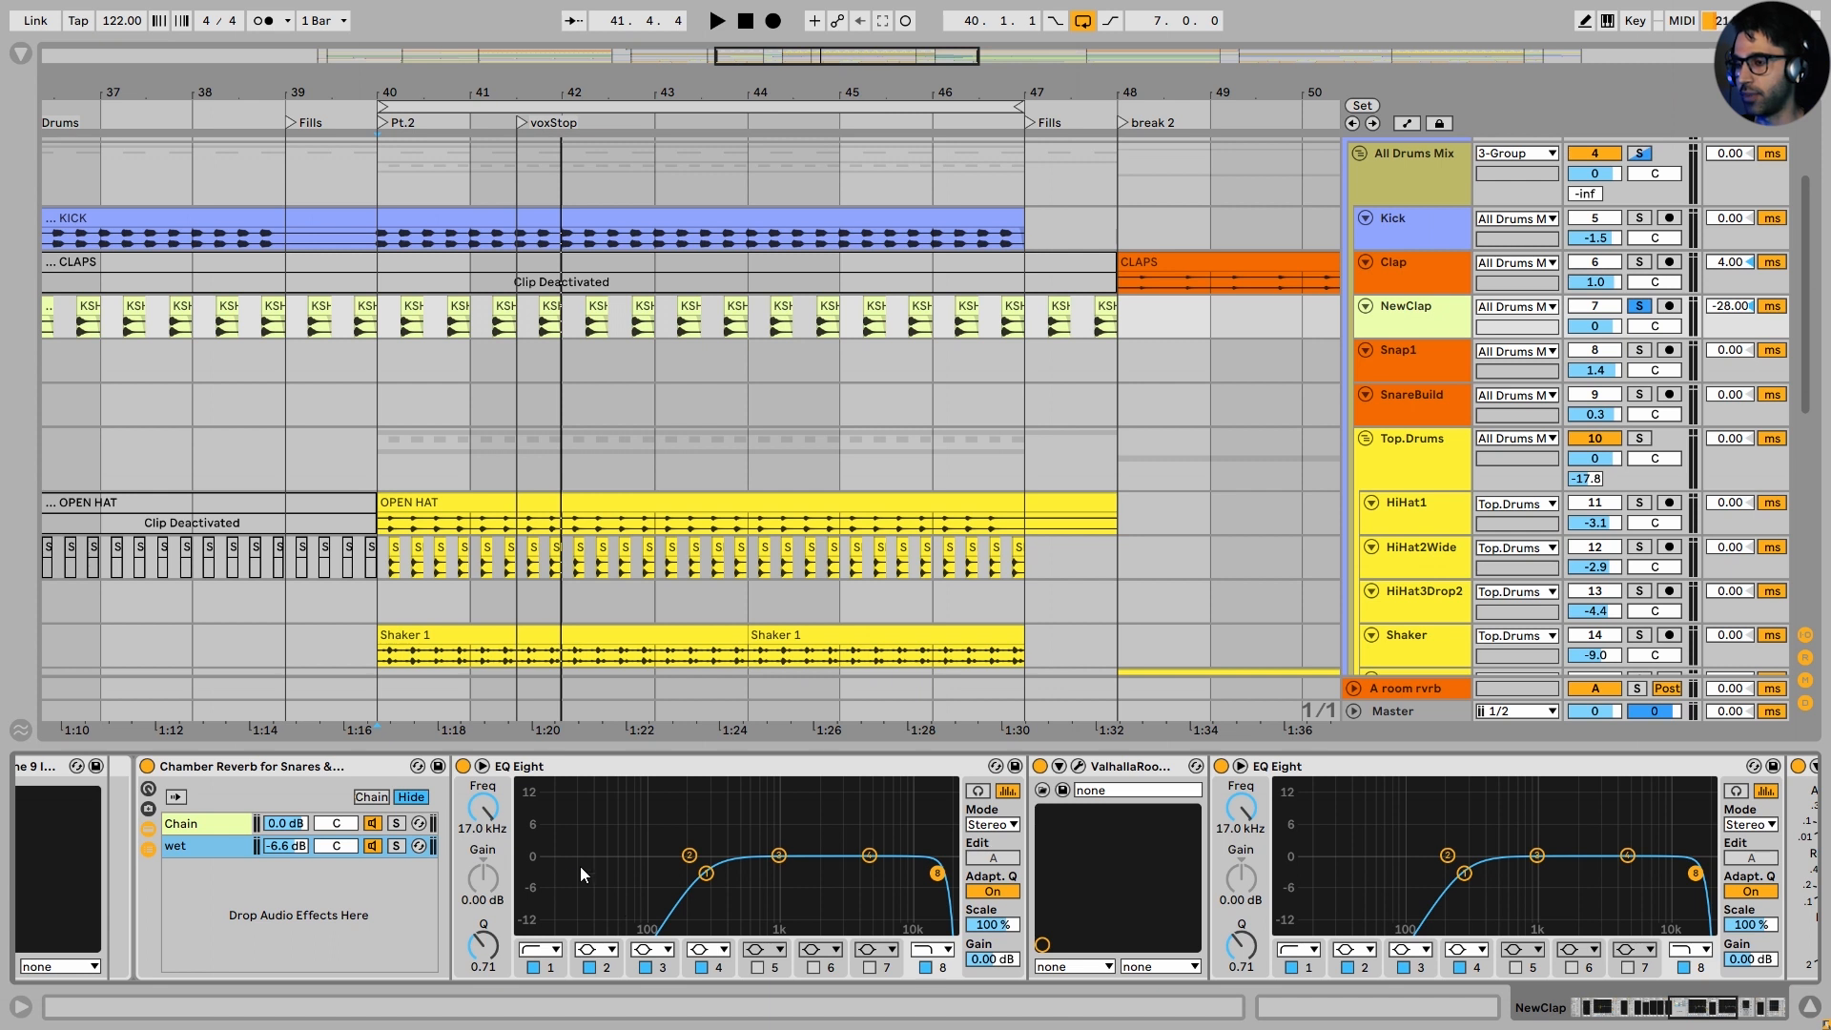
Inspect the wet chain's ValhallaRoom settings and its preset categories, and close the plug-in without changing the preset
scroll(580, 865, "right", 3)
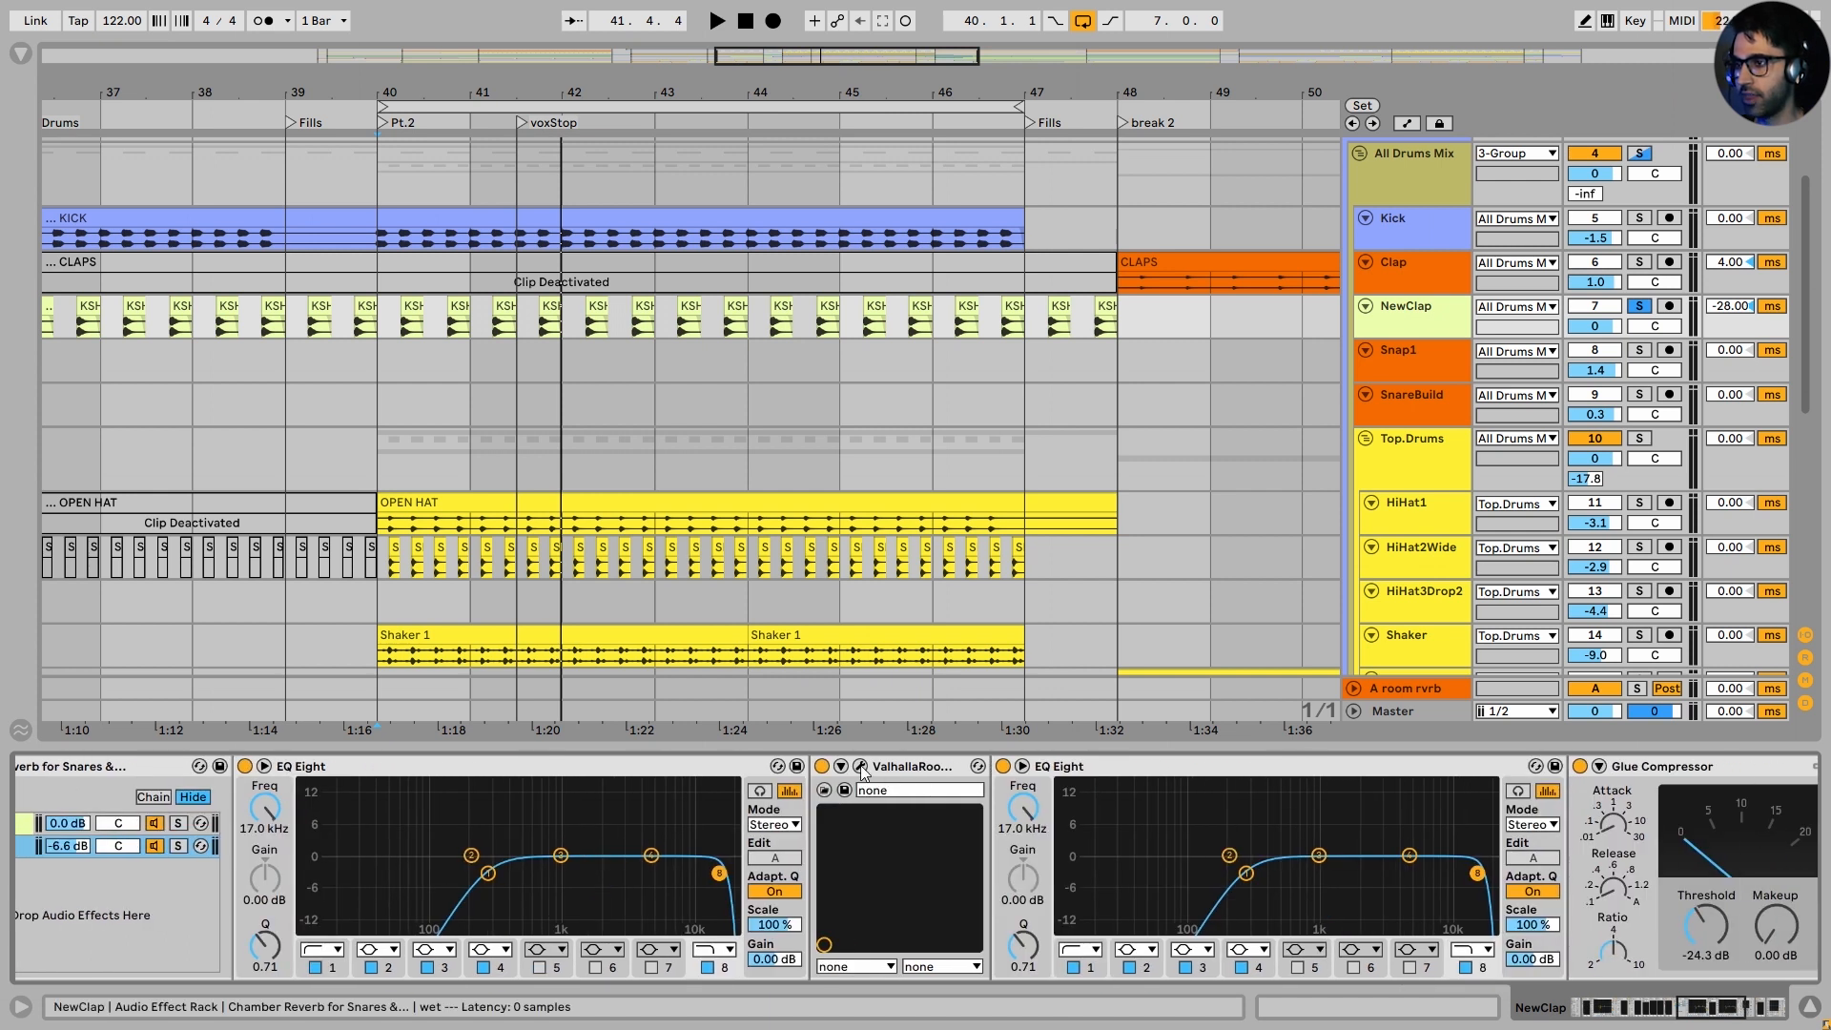
left_click(860, 765)
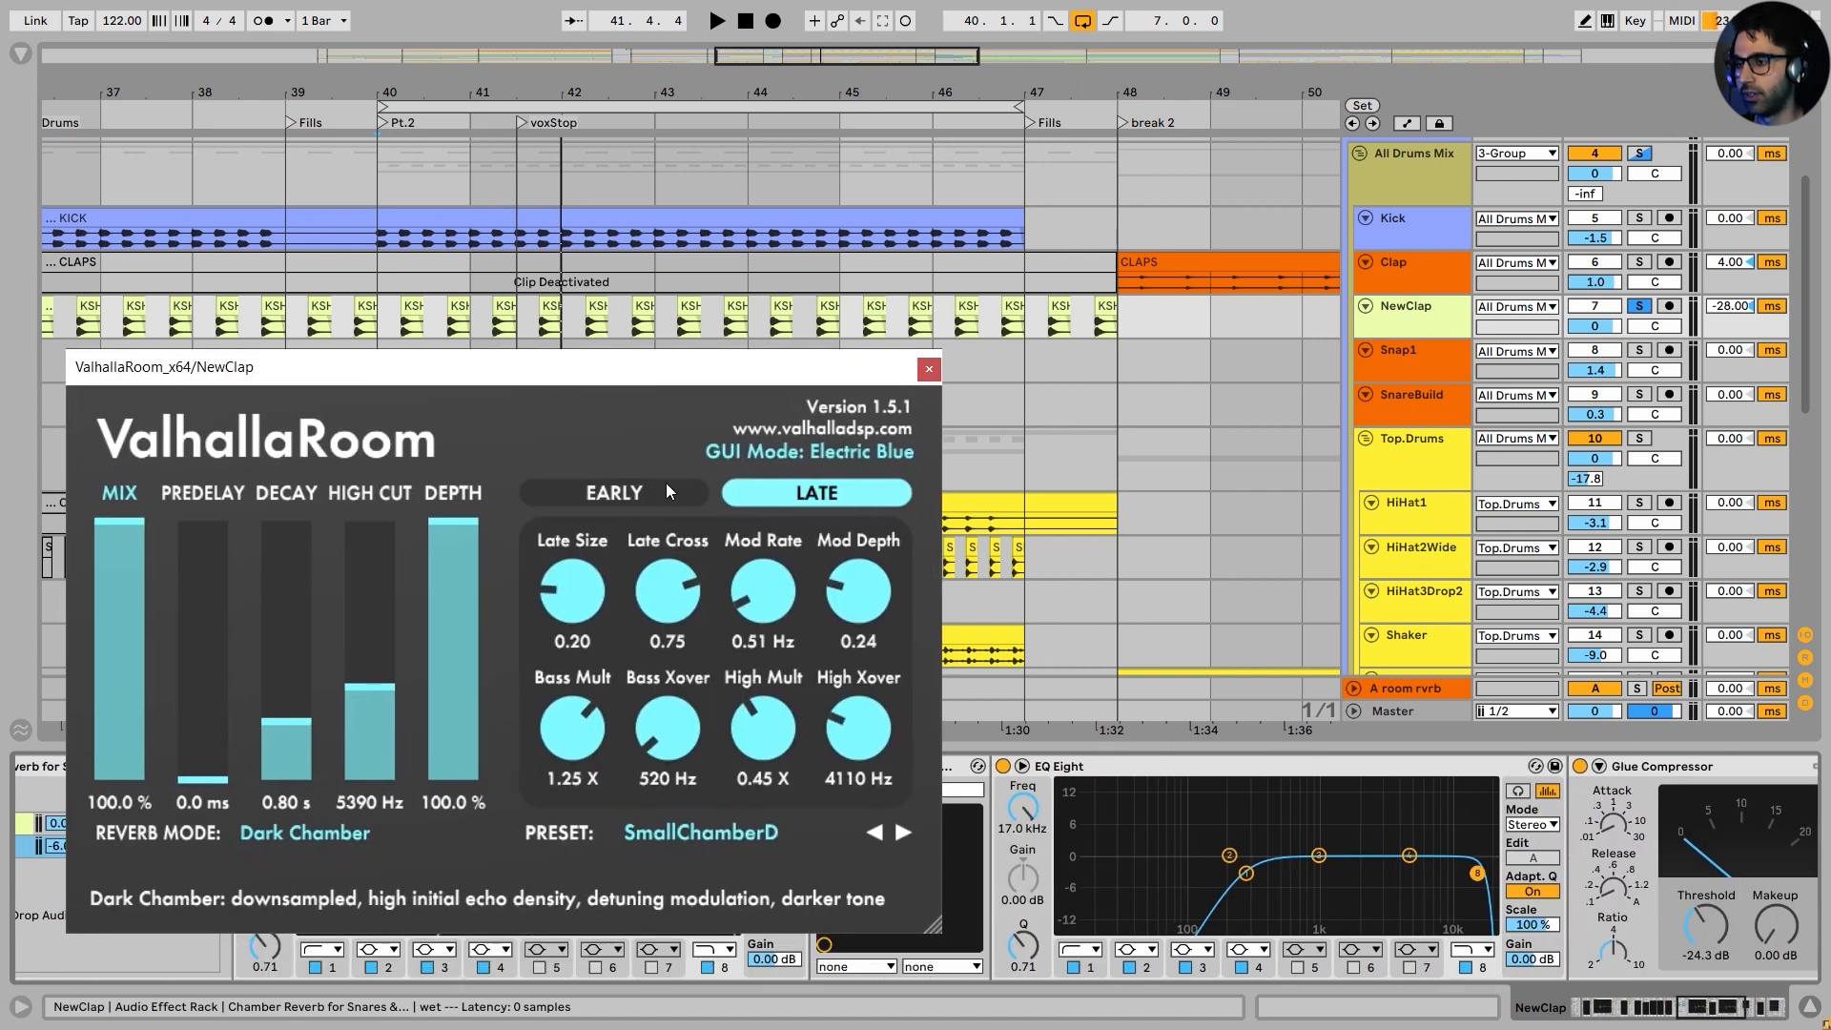
left_click(702, 835)
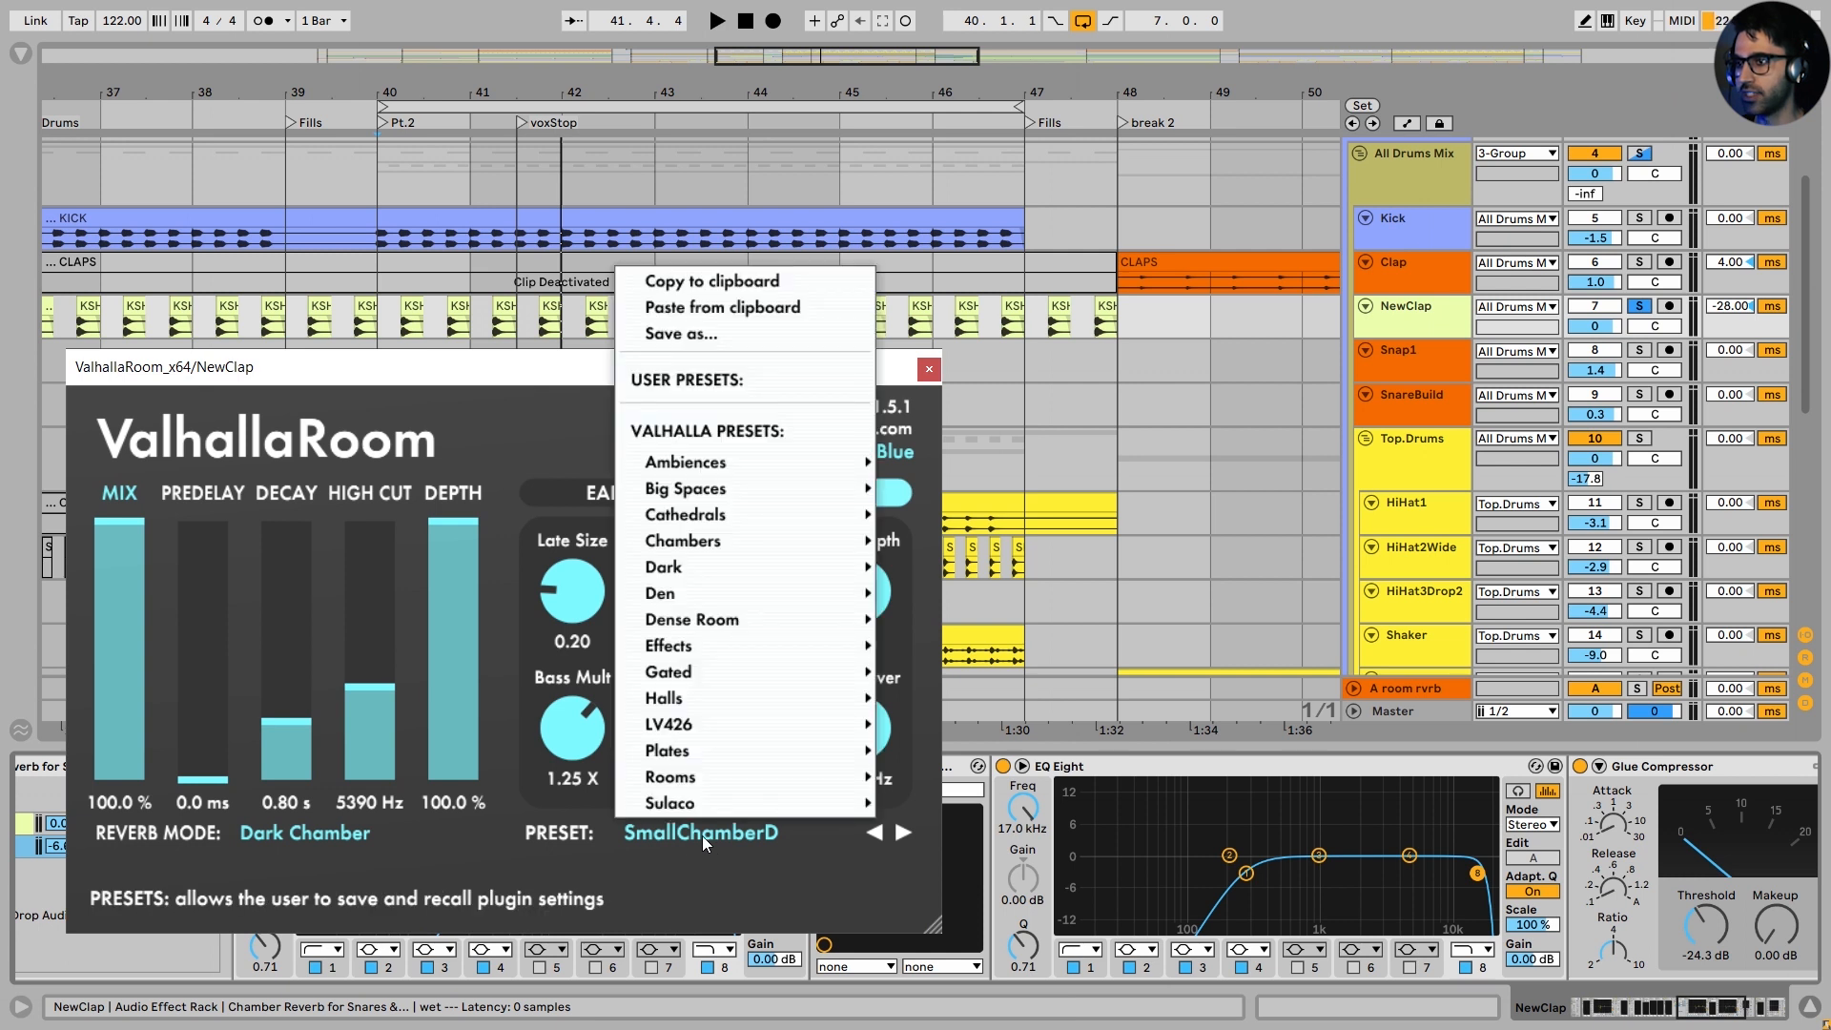
left_click(703, 833)
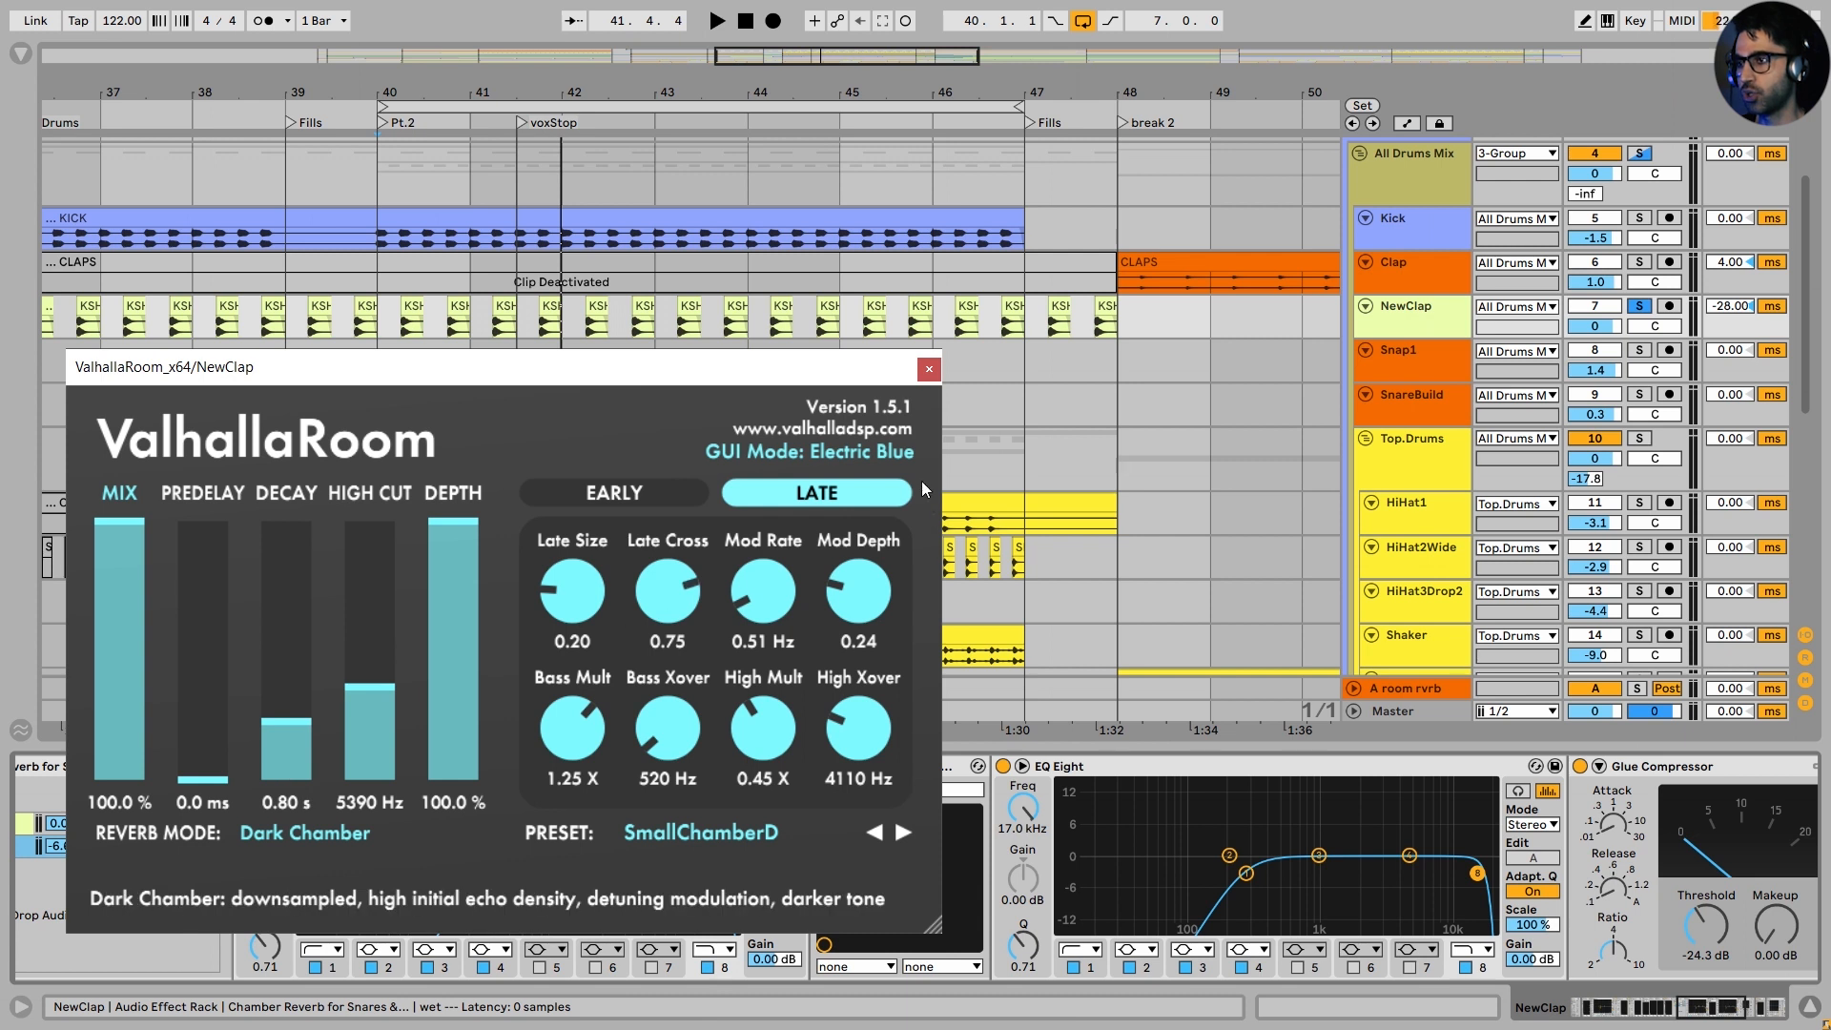
left_click(928, 369)
Play the clap while watching the gain reduction of the wet chain's Glue Compressor, and examine its attack and release settings
scroll(1224, 815, "right", 5)
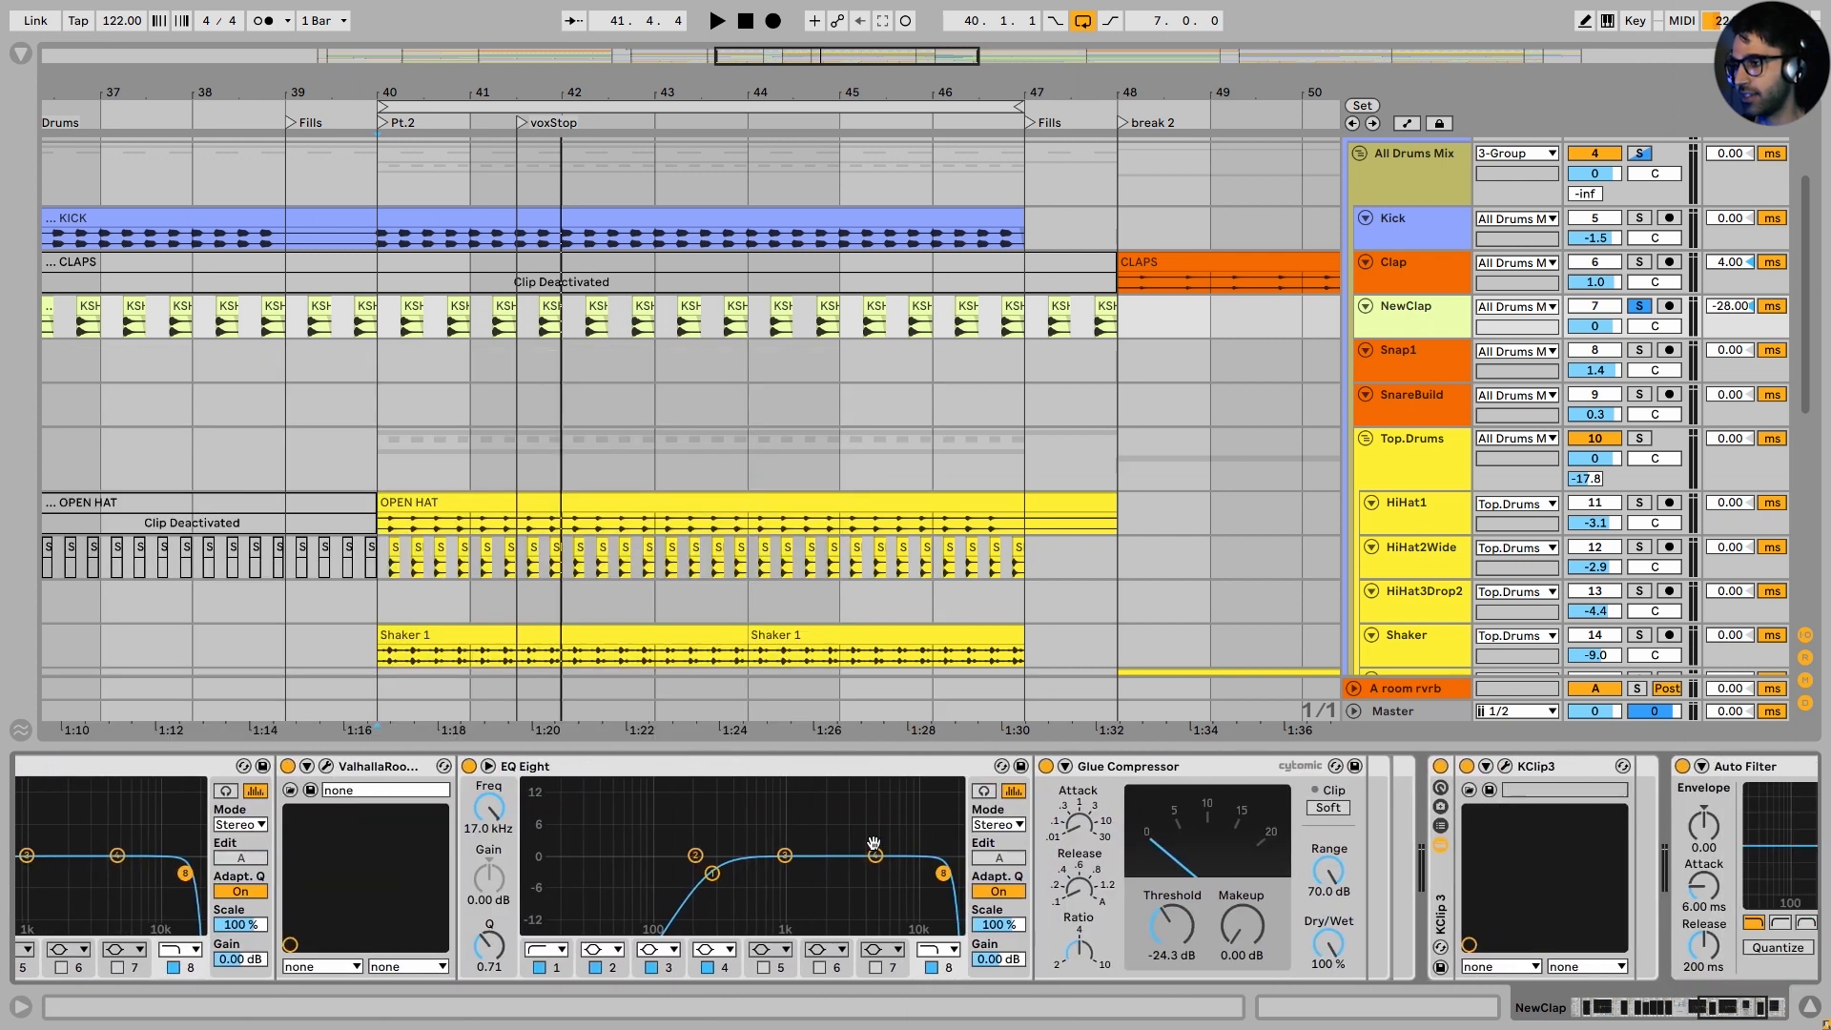
left_click(1177, 765)
scroll(1198, 850, "right", 2)
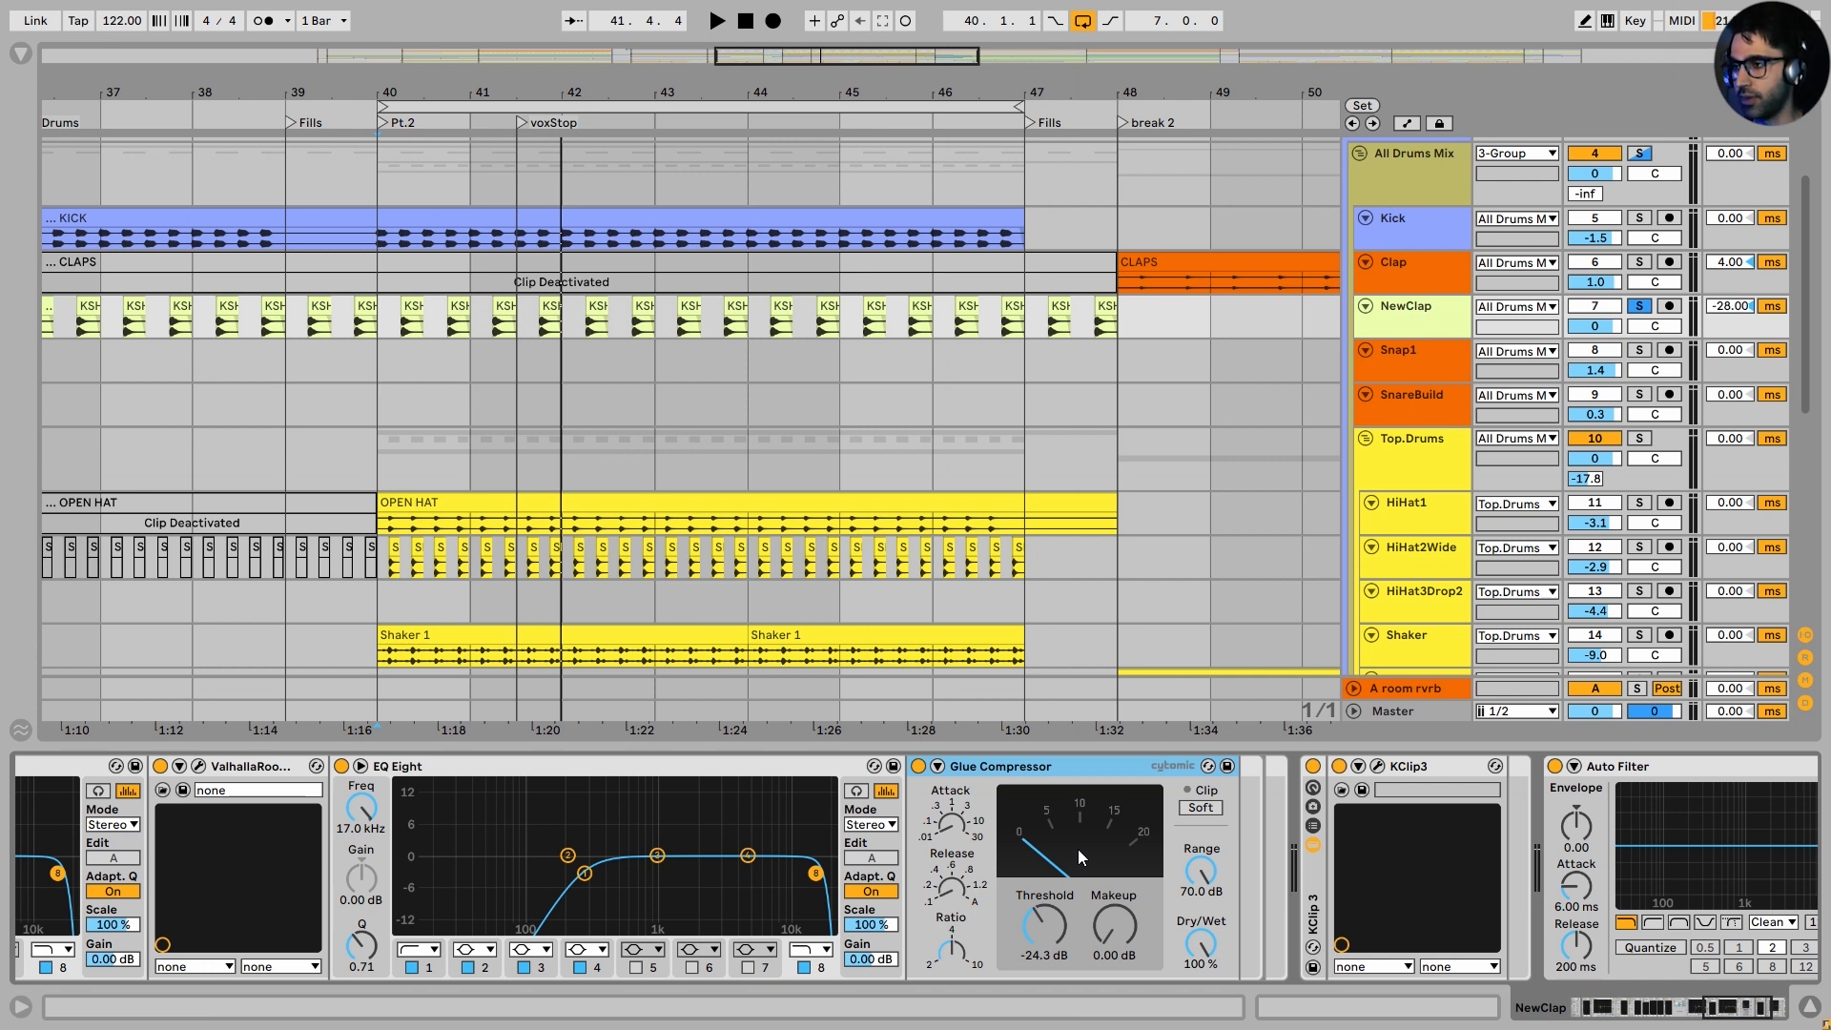
key("space")
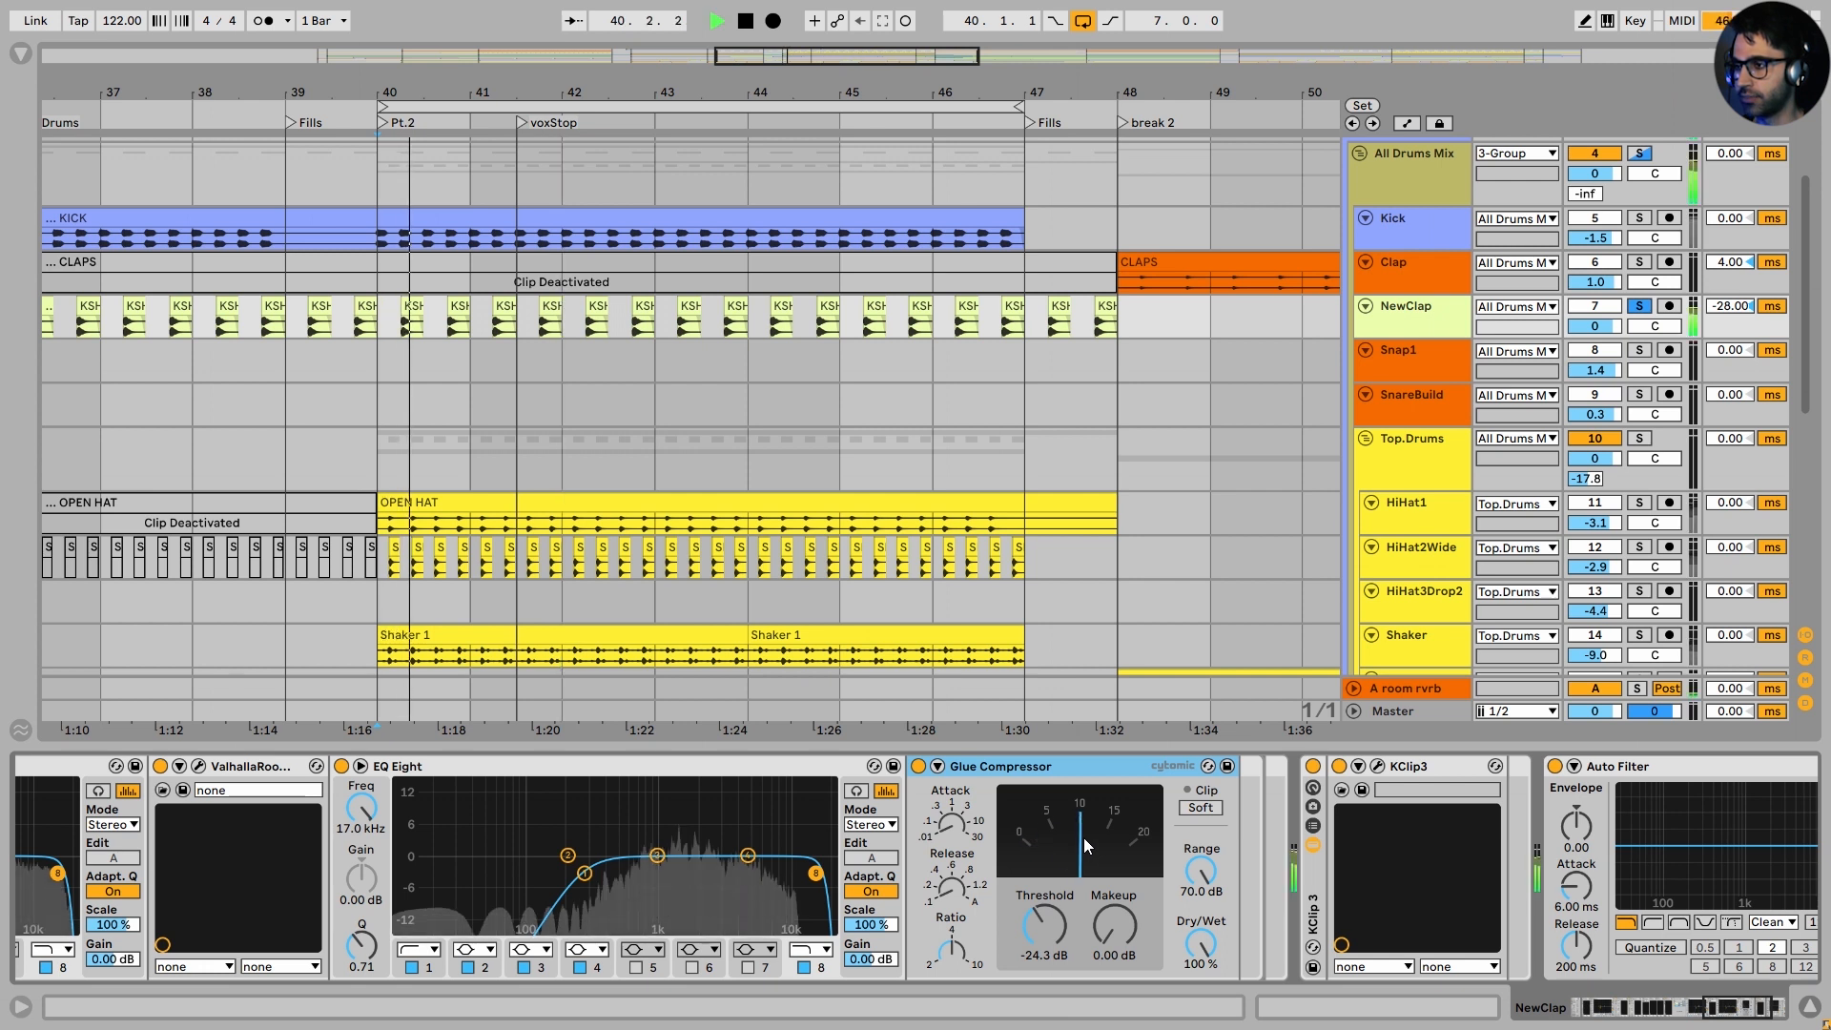
key("space")
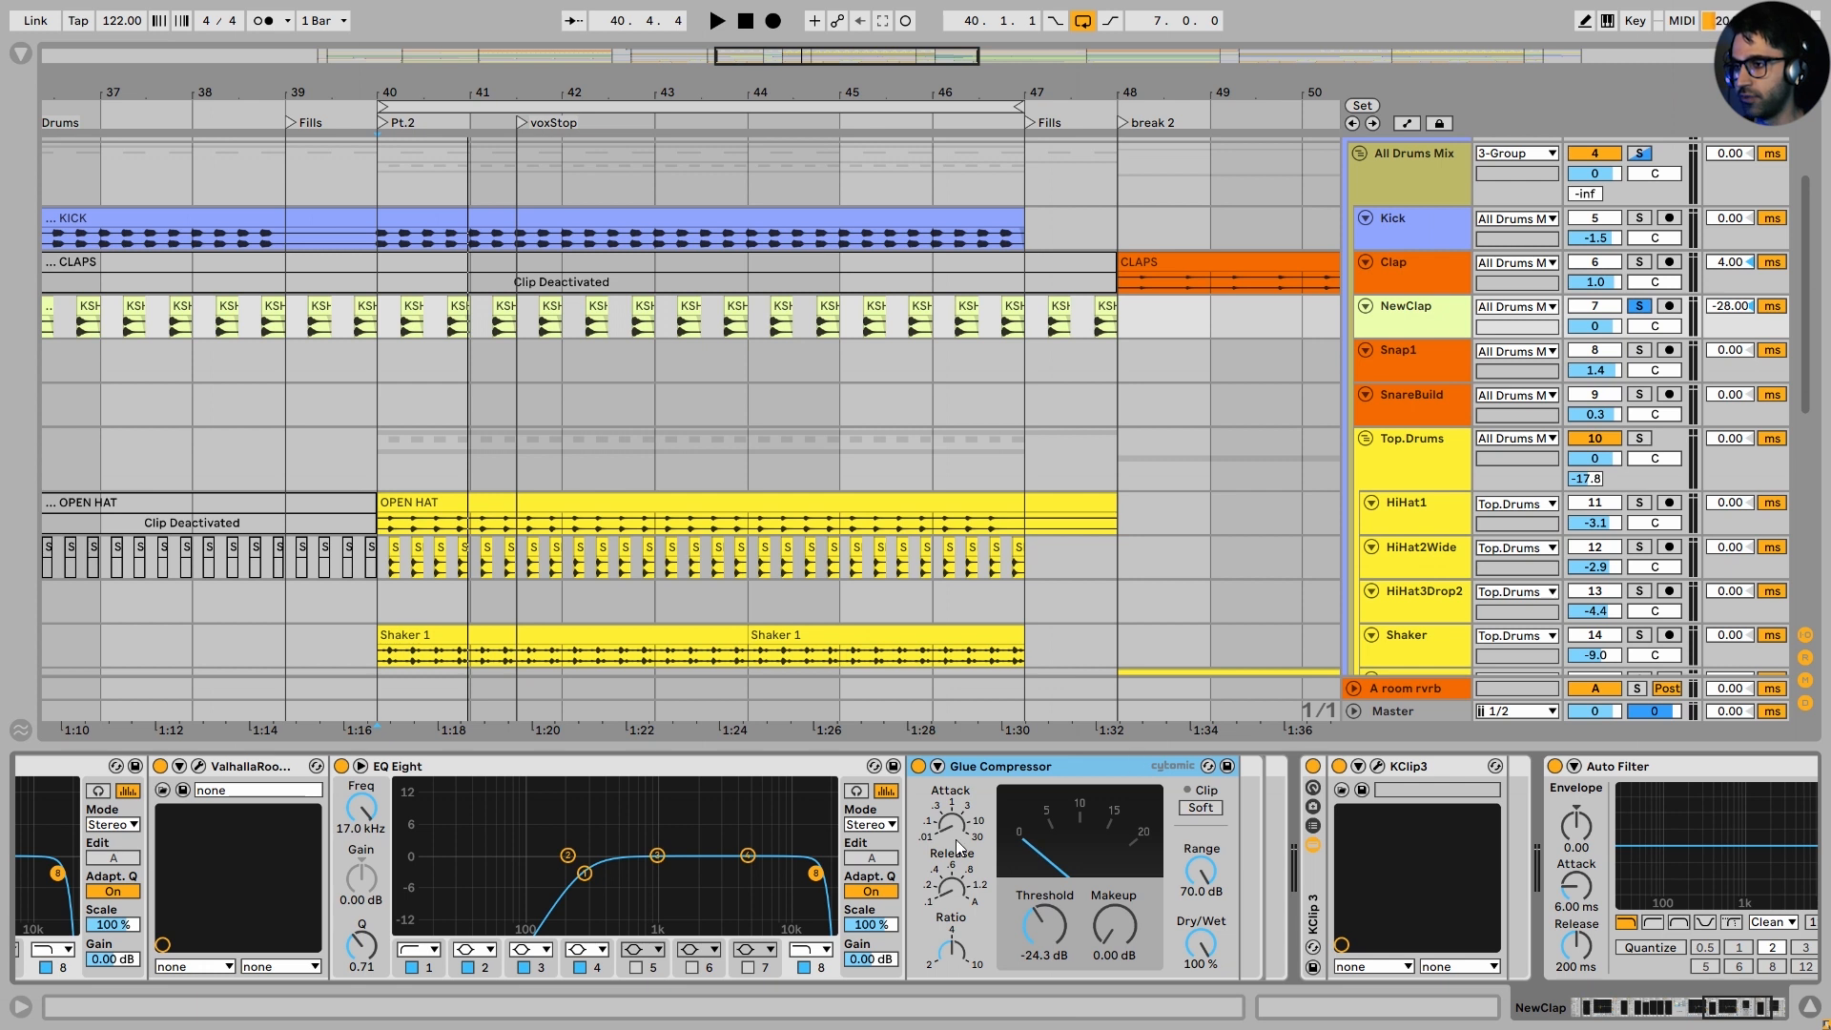
left_click(946, 816)
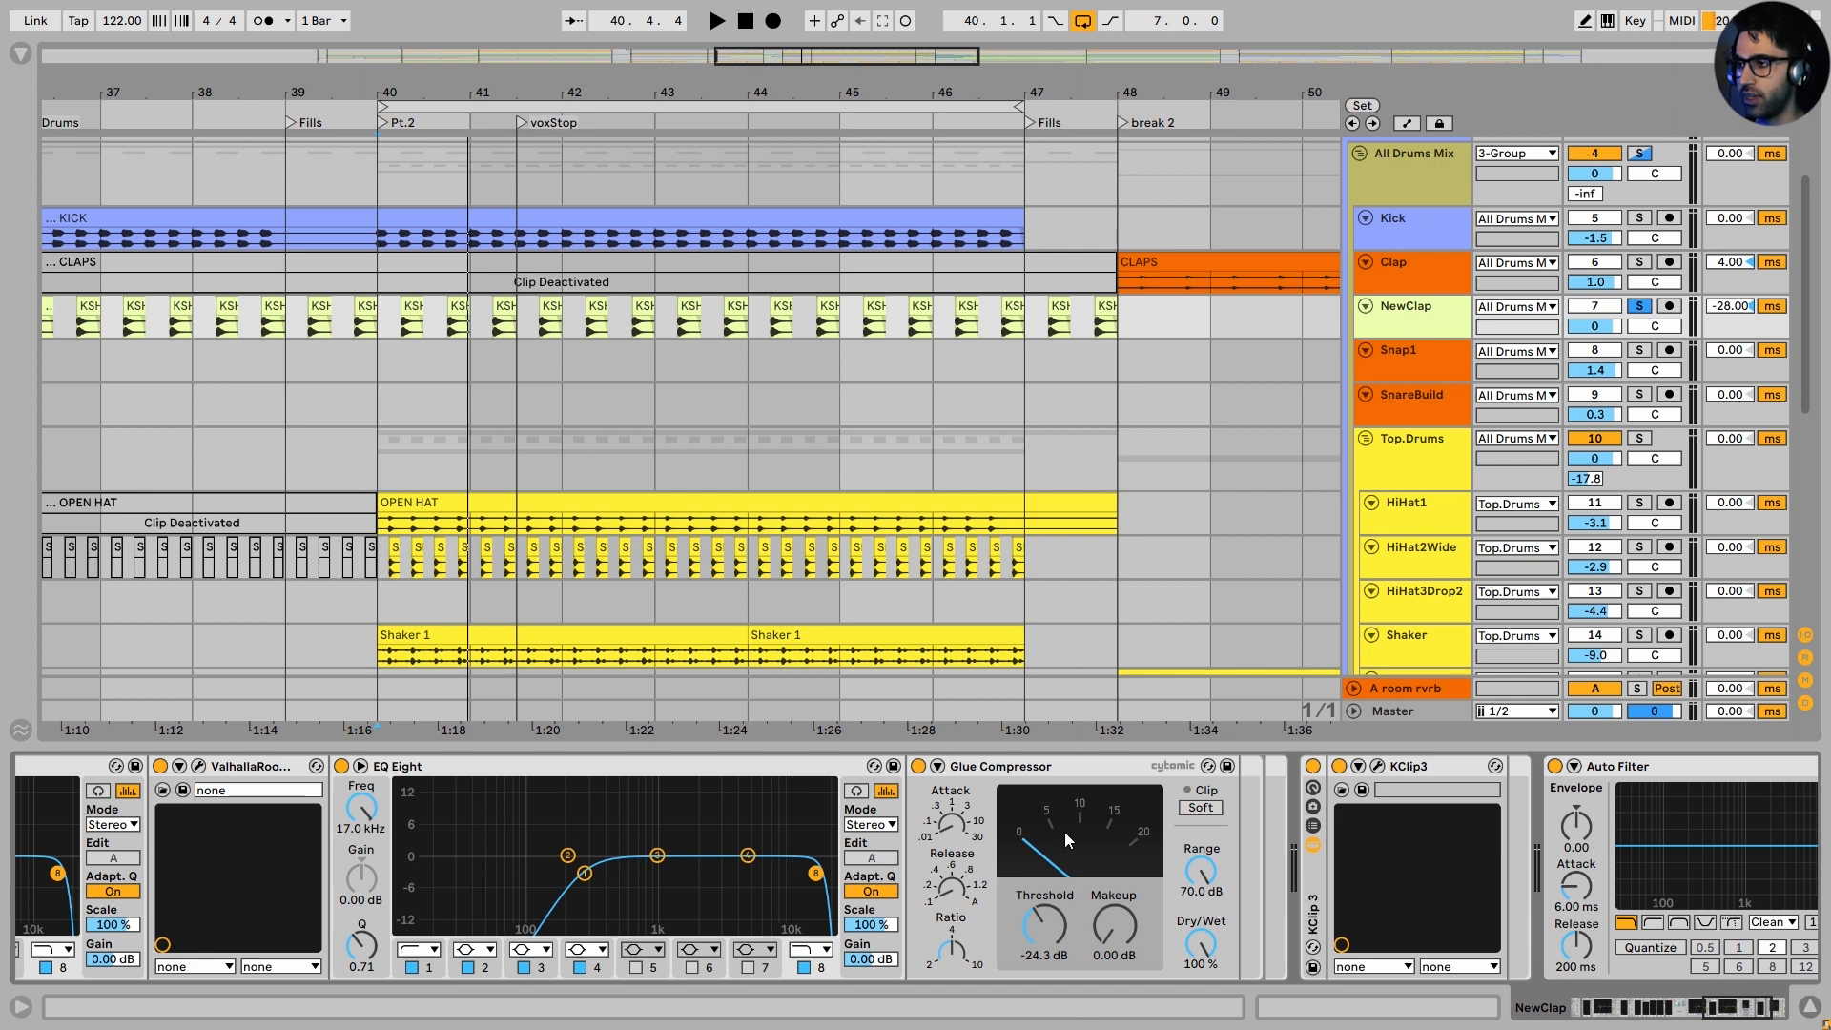
Compare the soloed clap with its KClip 3 clipper bypassed and enabled while watching the waveform, and close the plug-in
left_click_drag(1428, 862, 1169, 870)
left_click(1121, 767)
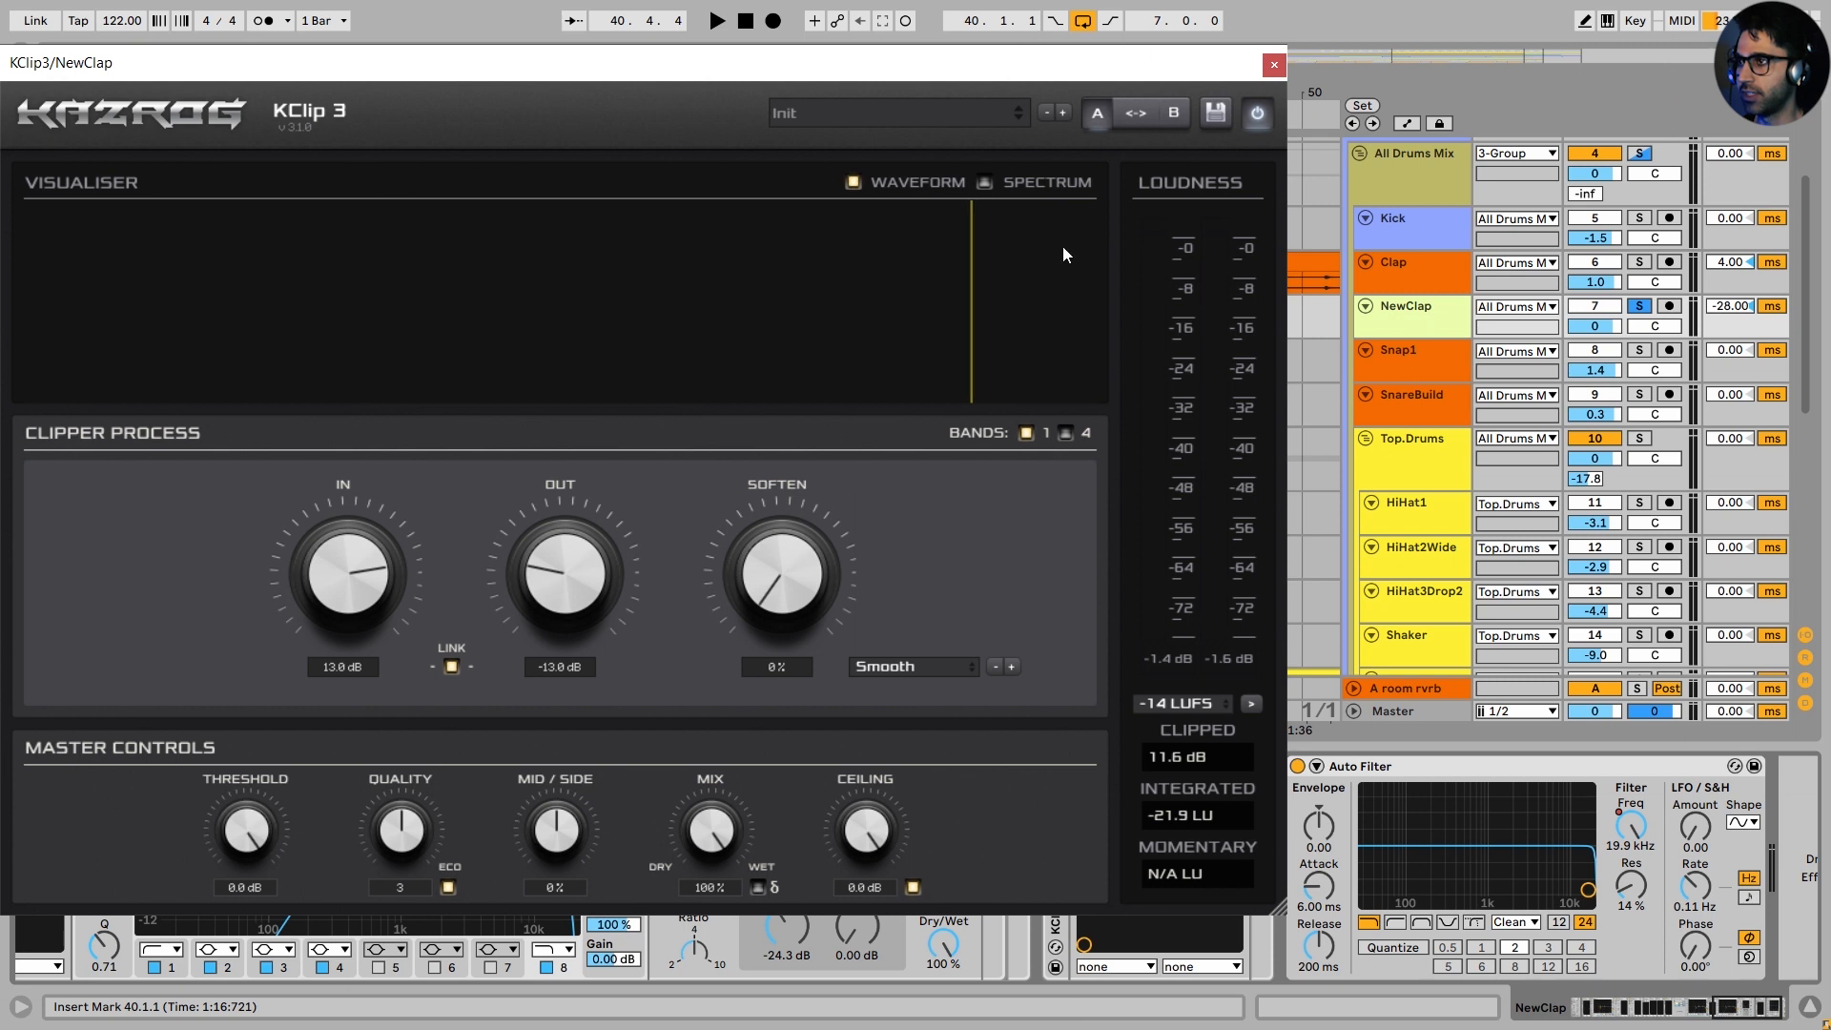
key("space")
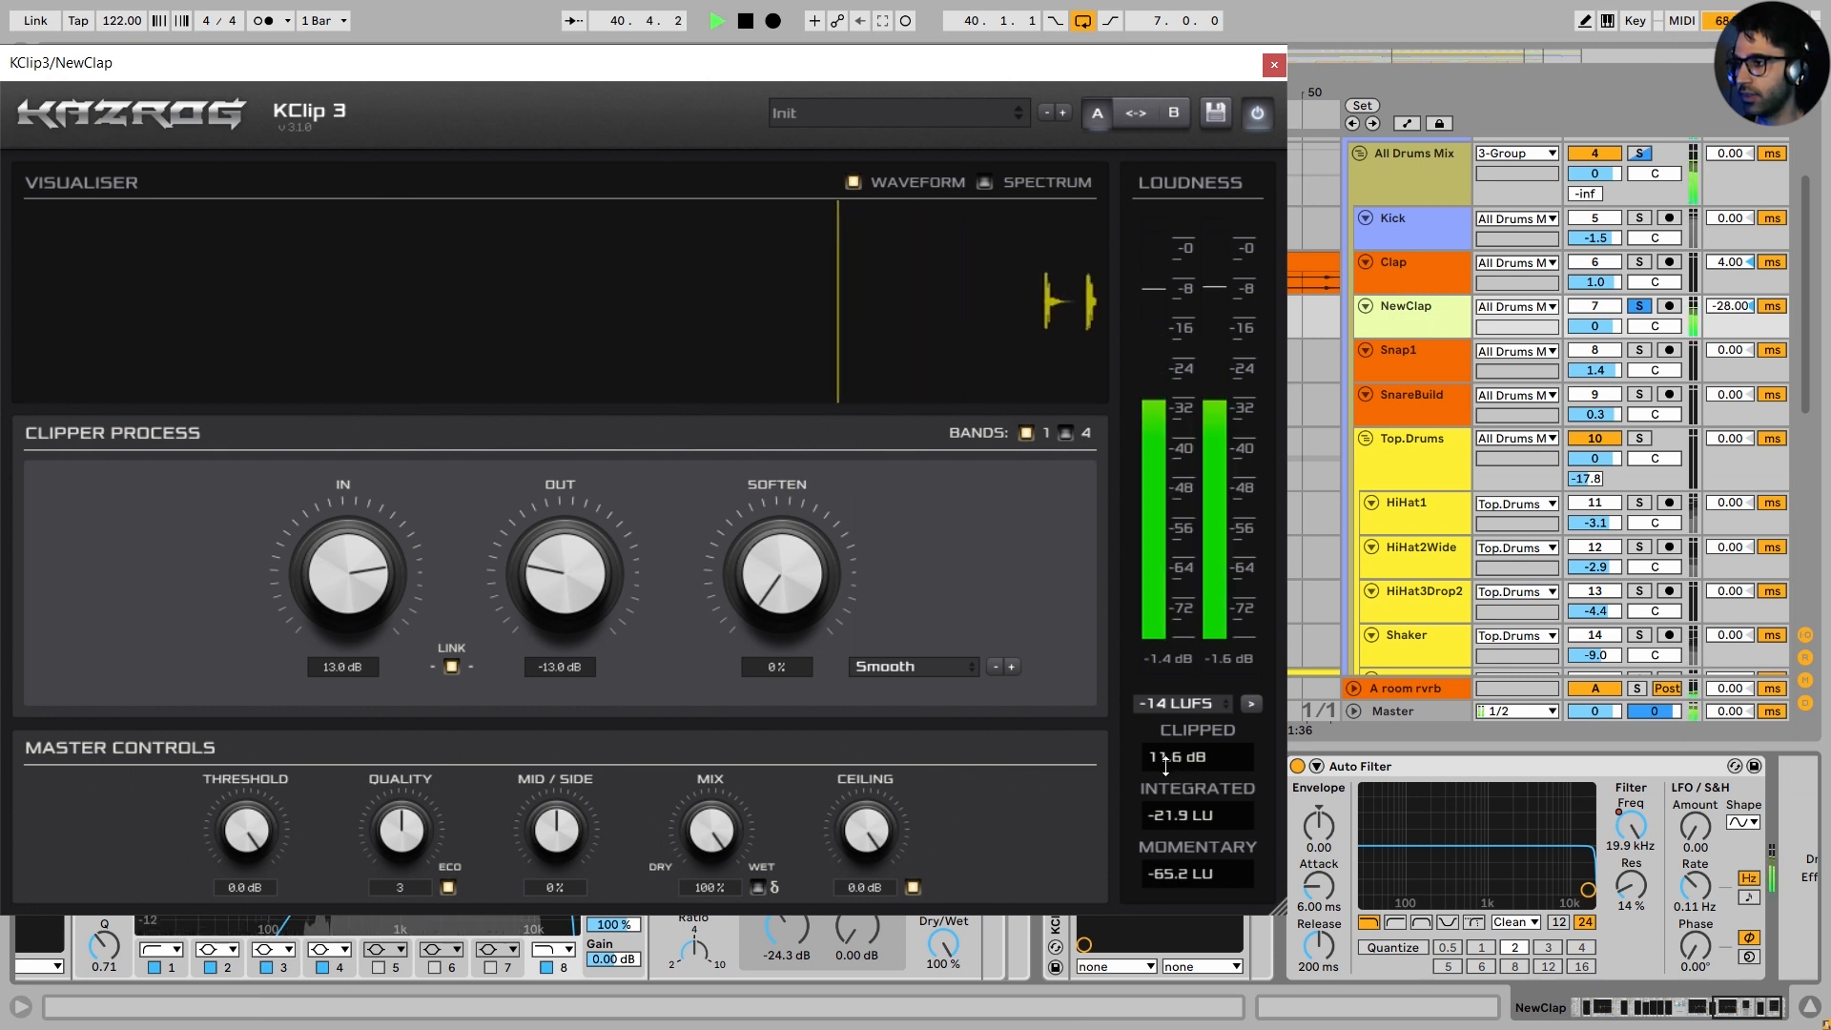
left_click(1257, 114)
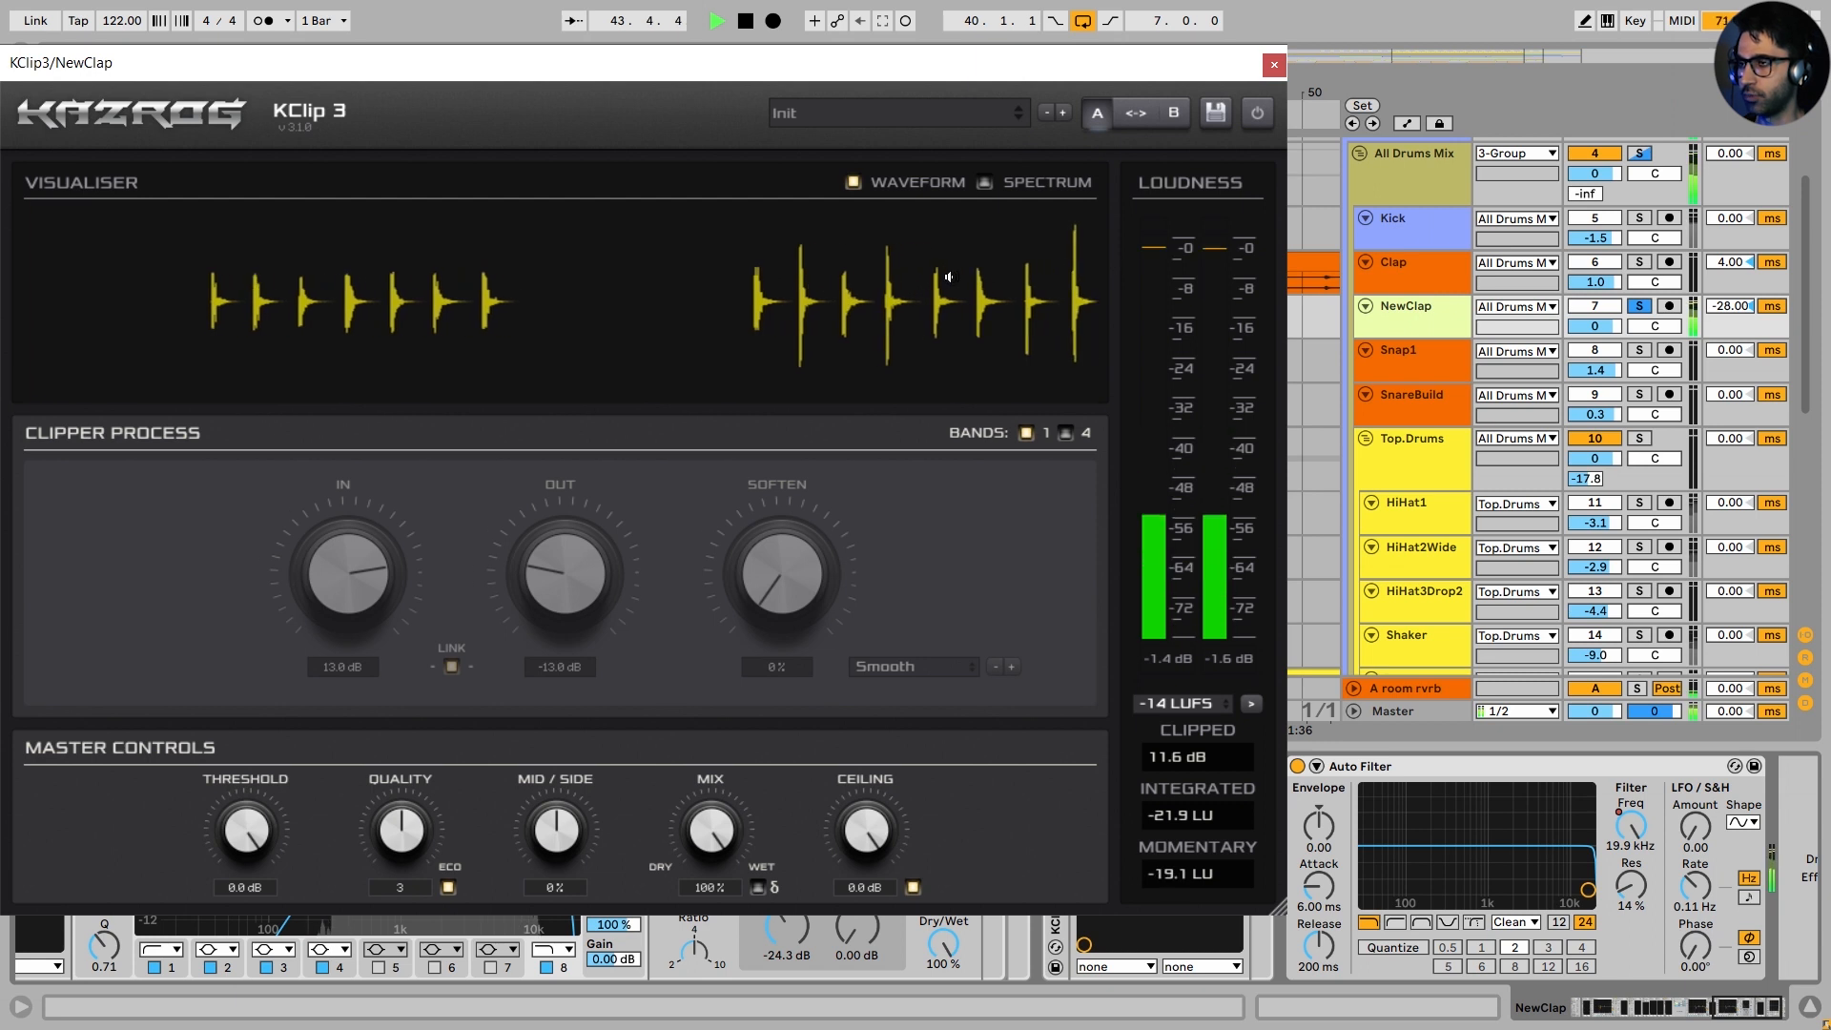
left_click(1257, 114)
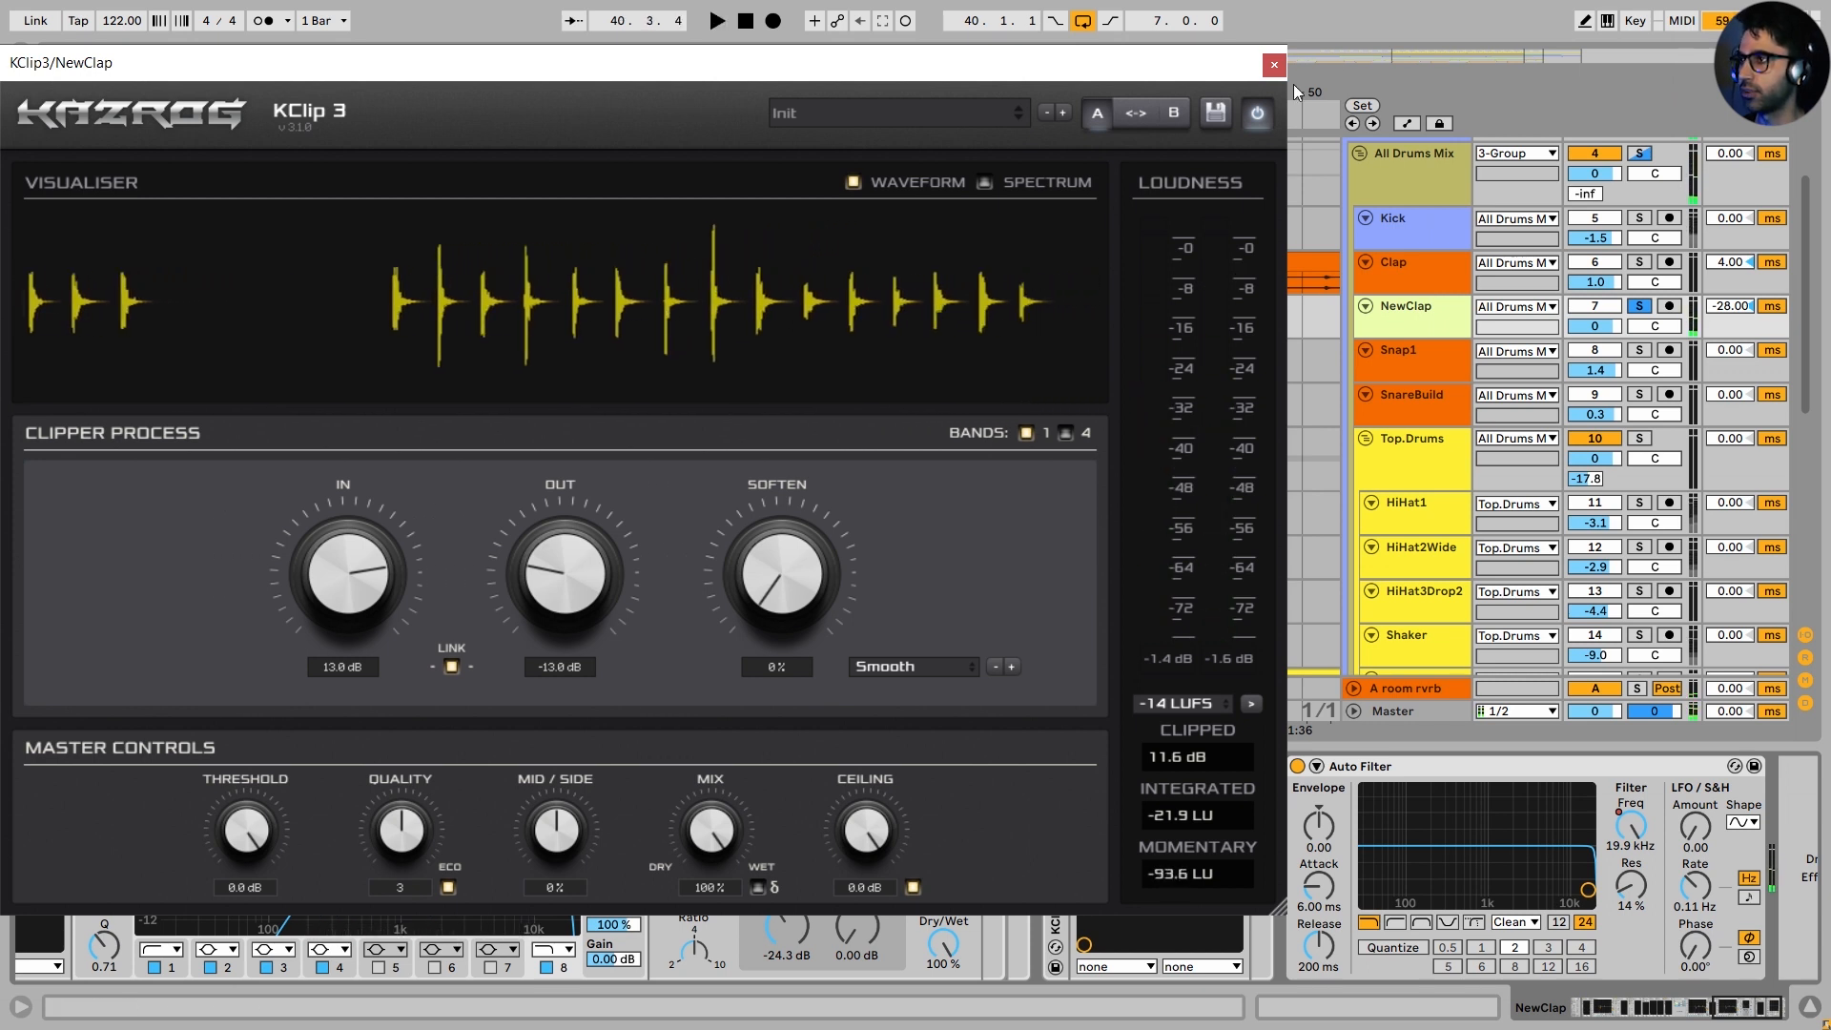
left_click(1274, 64)
key("space")
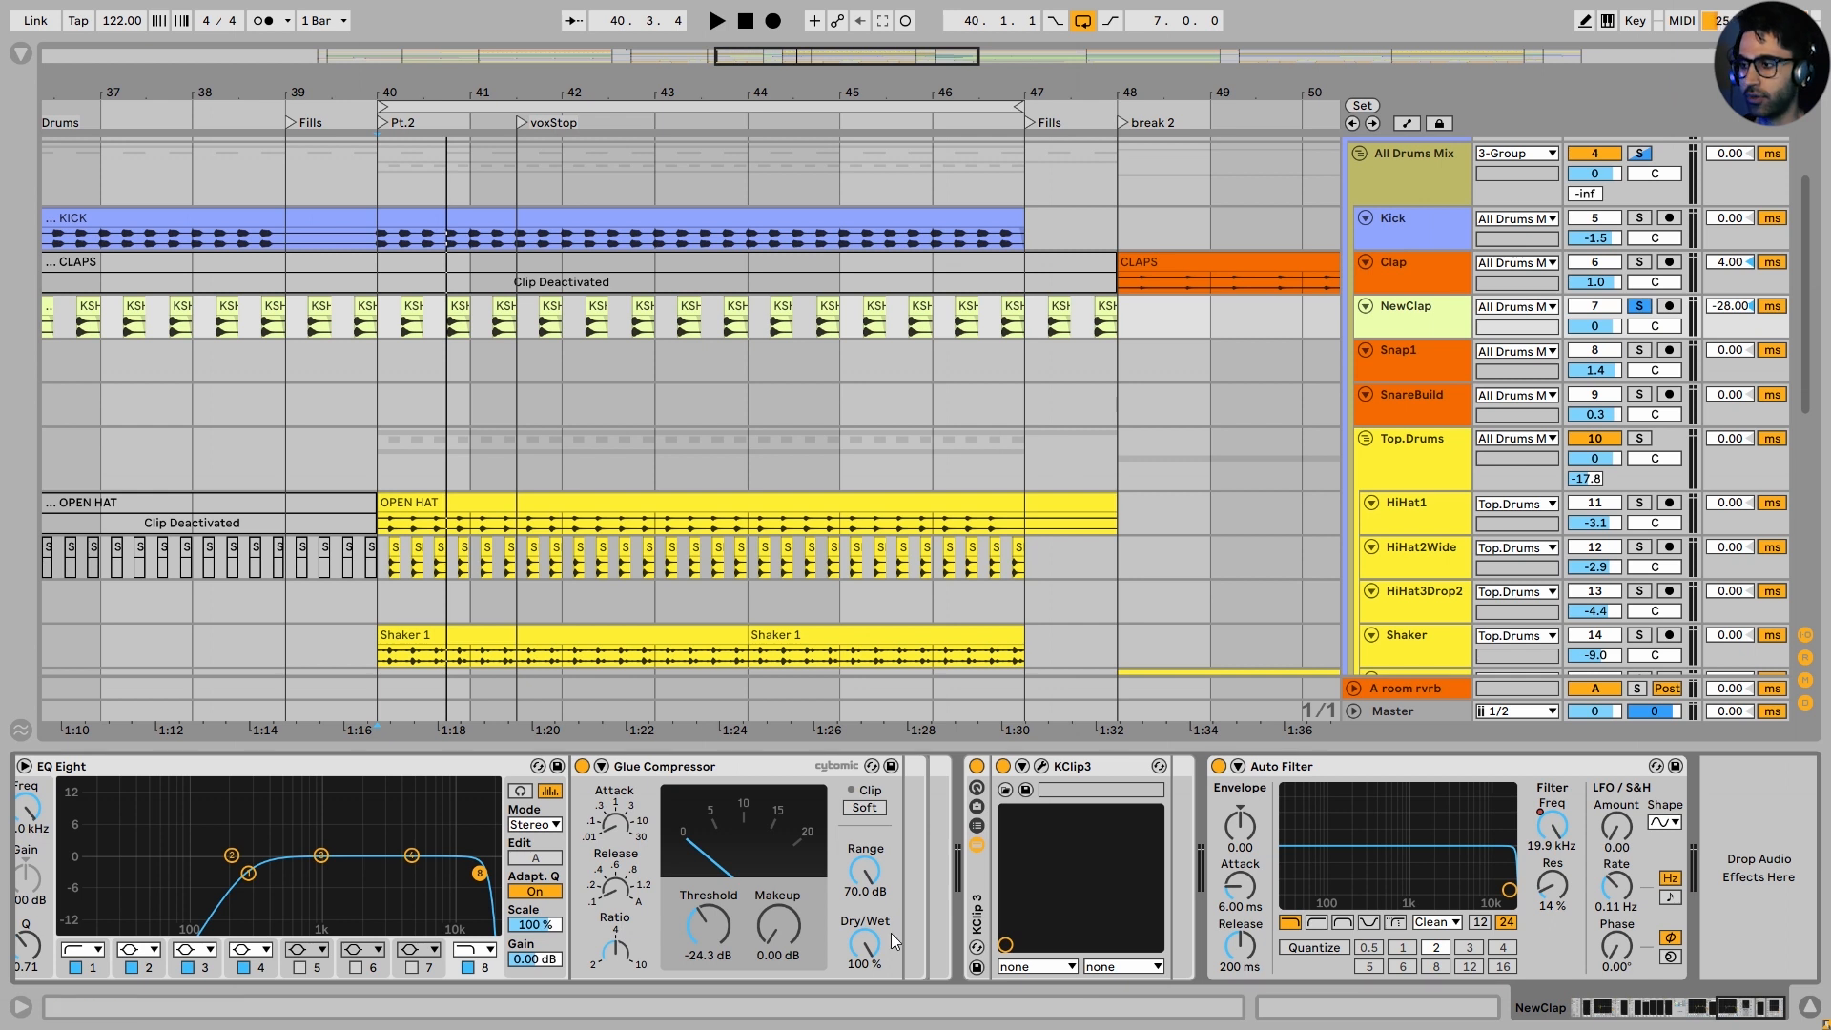
Compare the soloed clap with its entire effects rack after the Utility bypassed and enabled
left_click_drag(1712, 1018, 1611, 1009)
key("space")
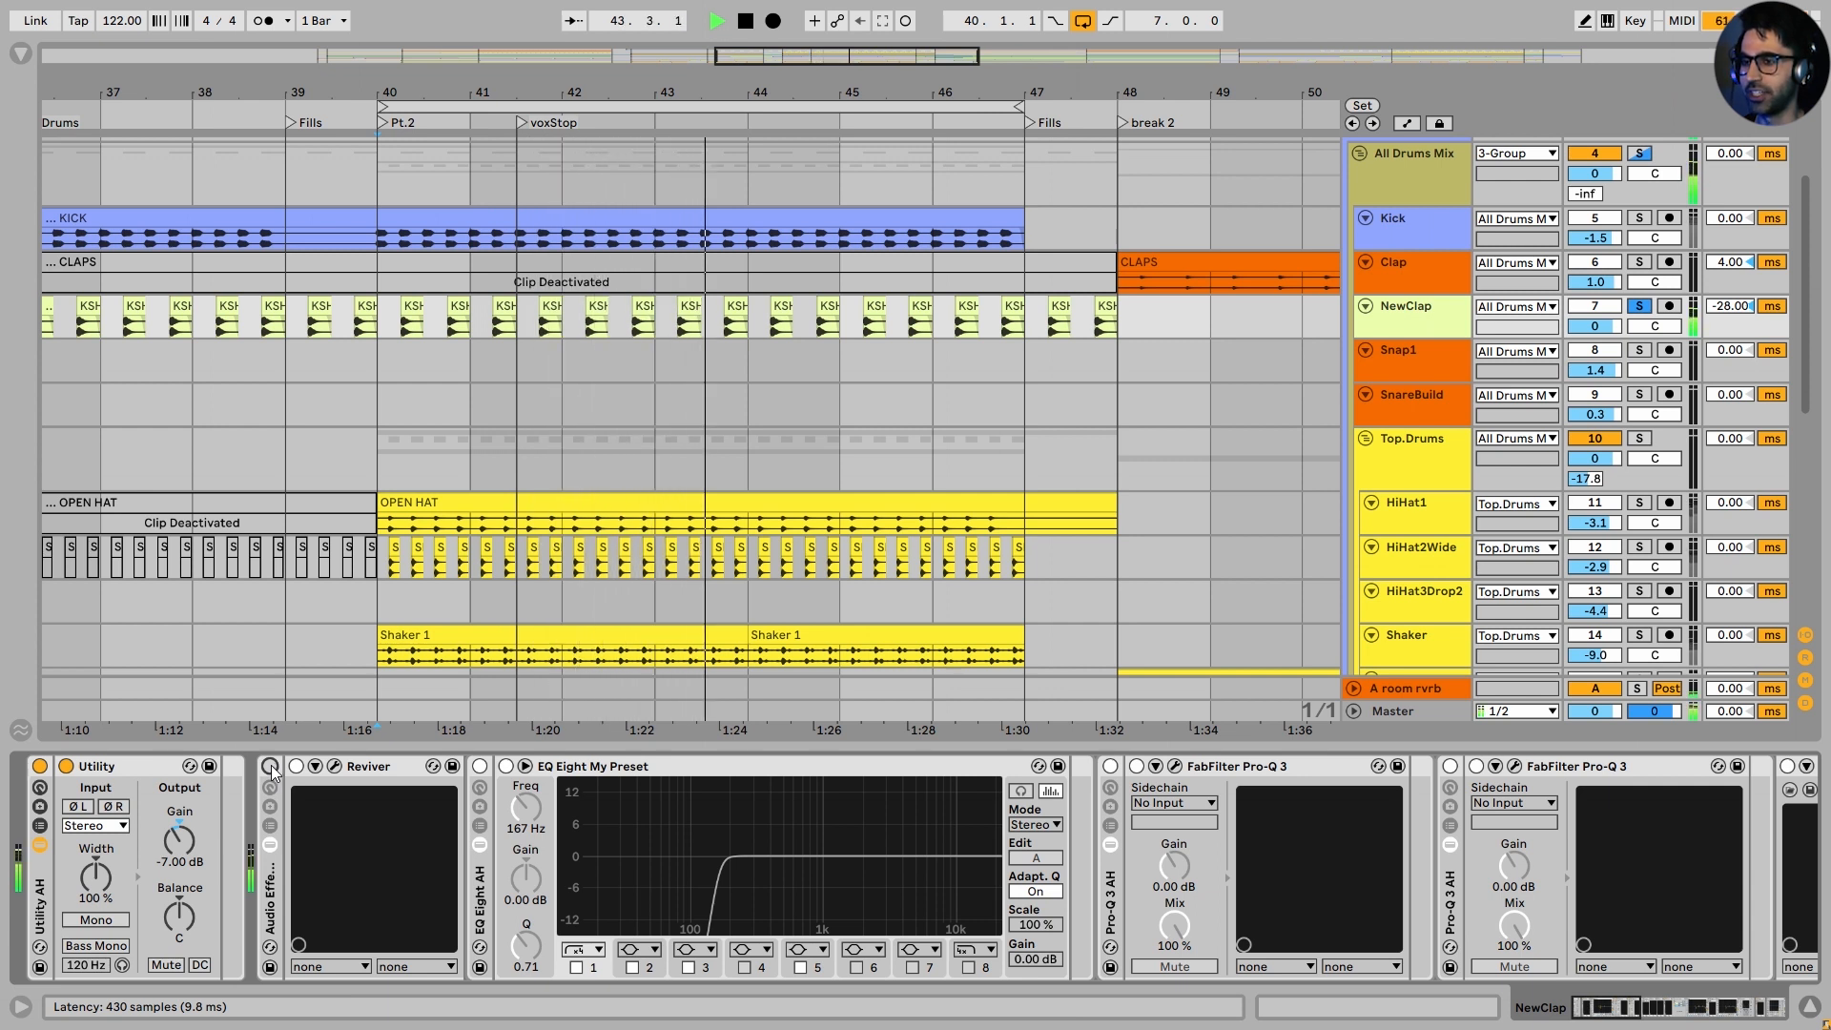
key("space")
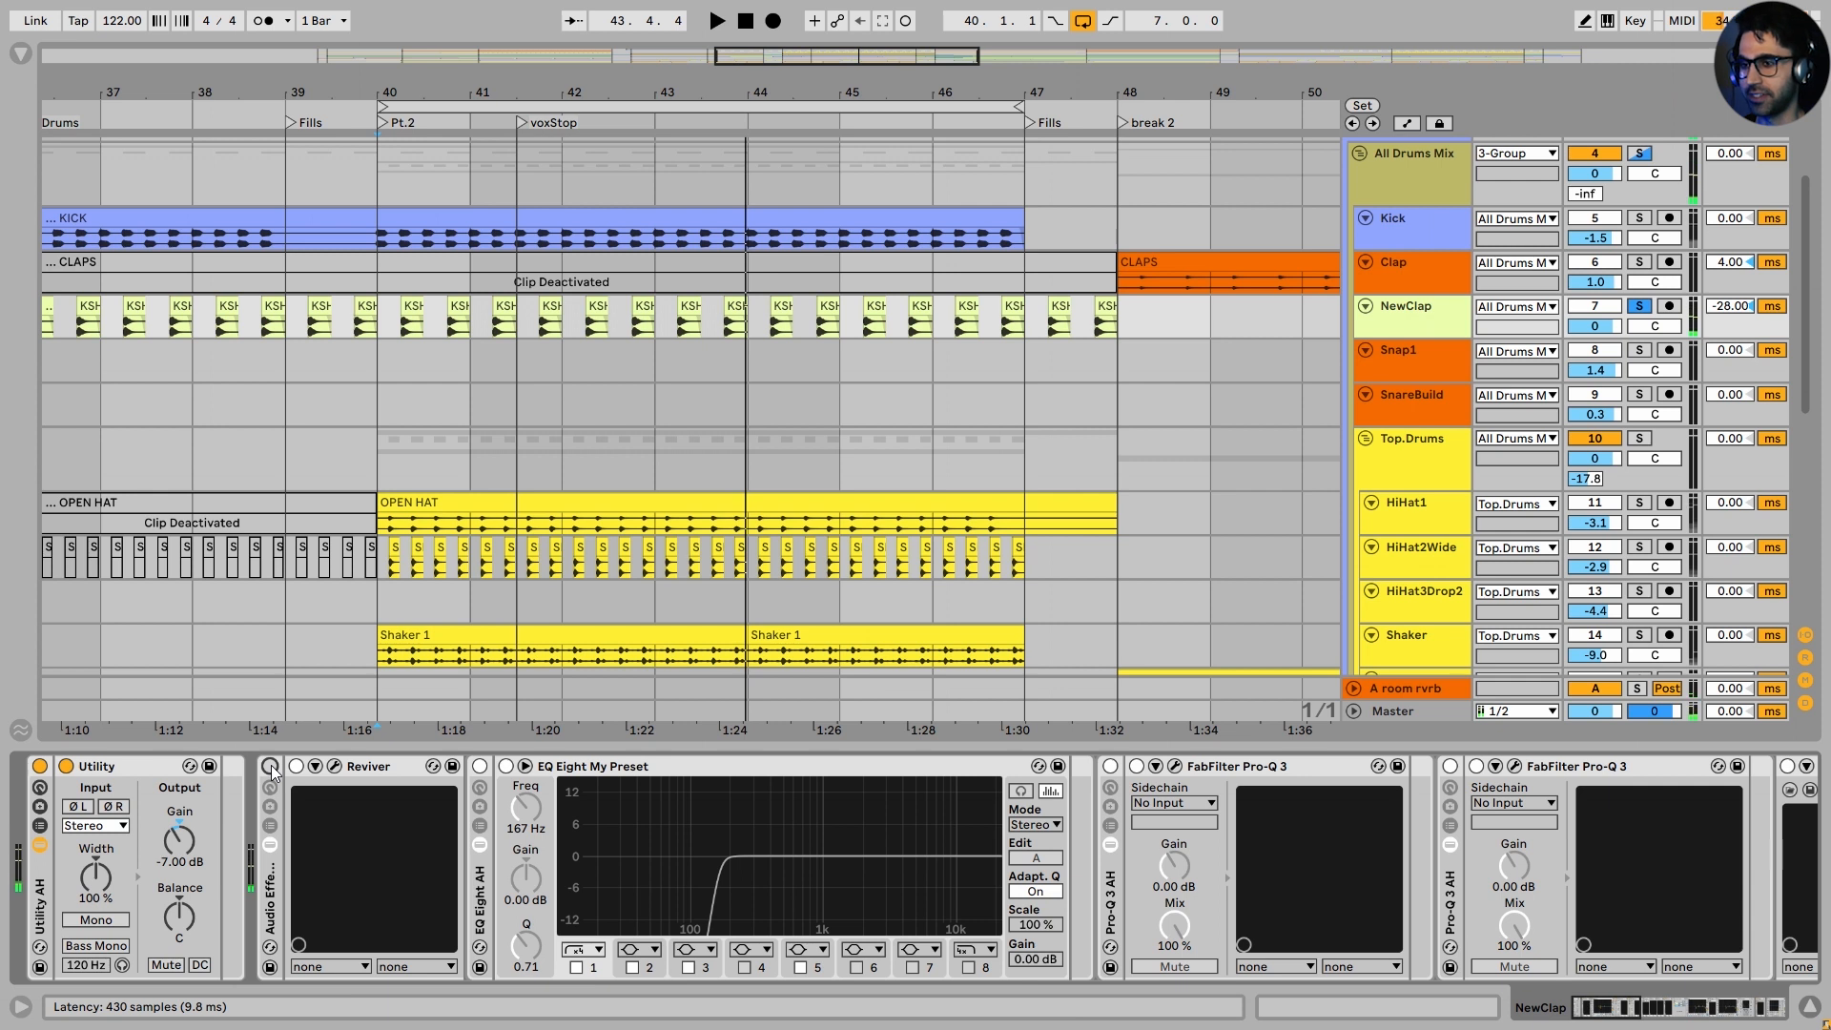
left_click(269, 767)
key("space")
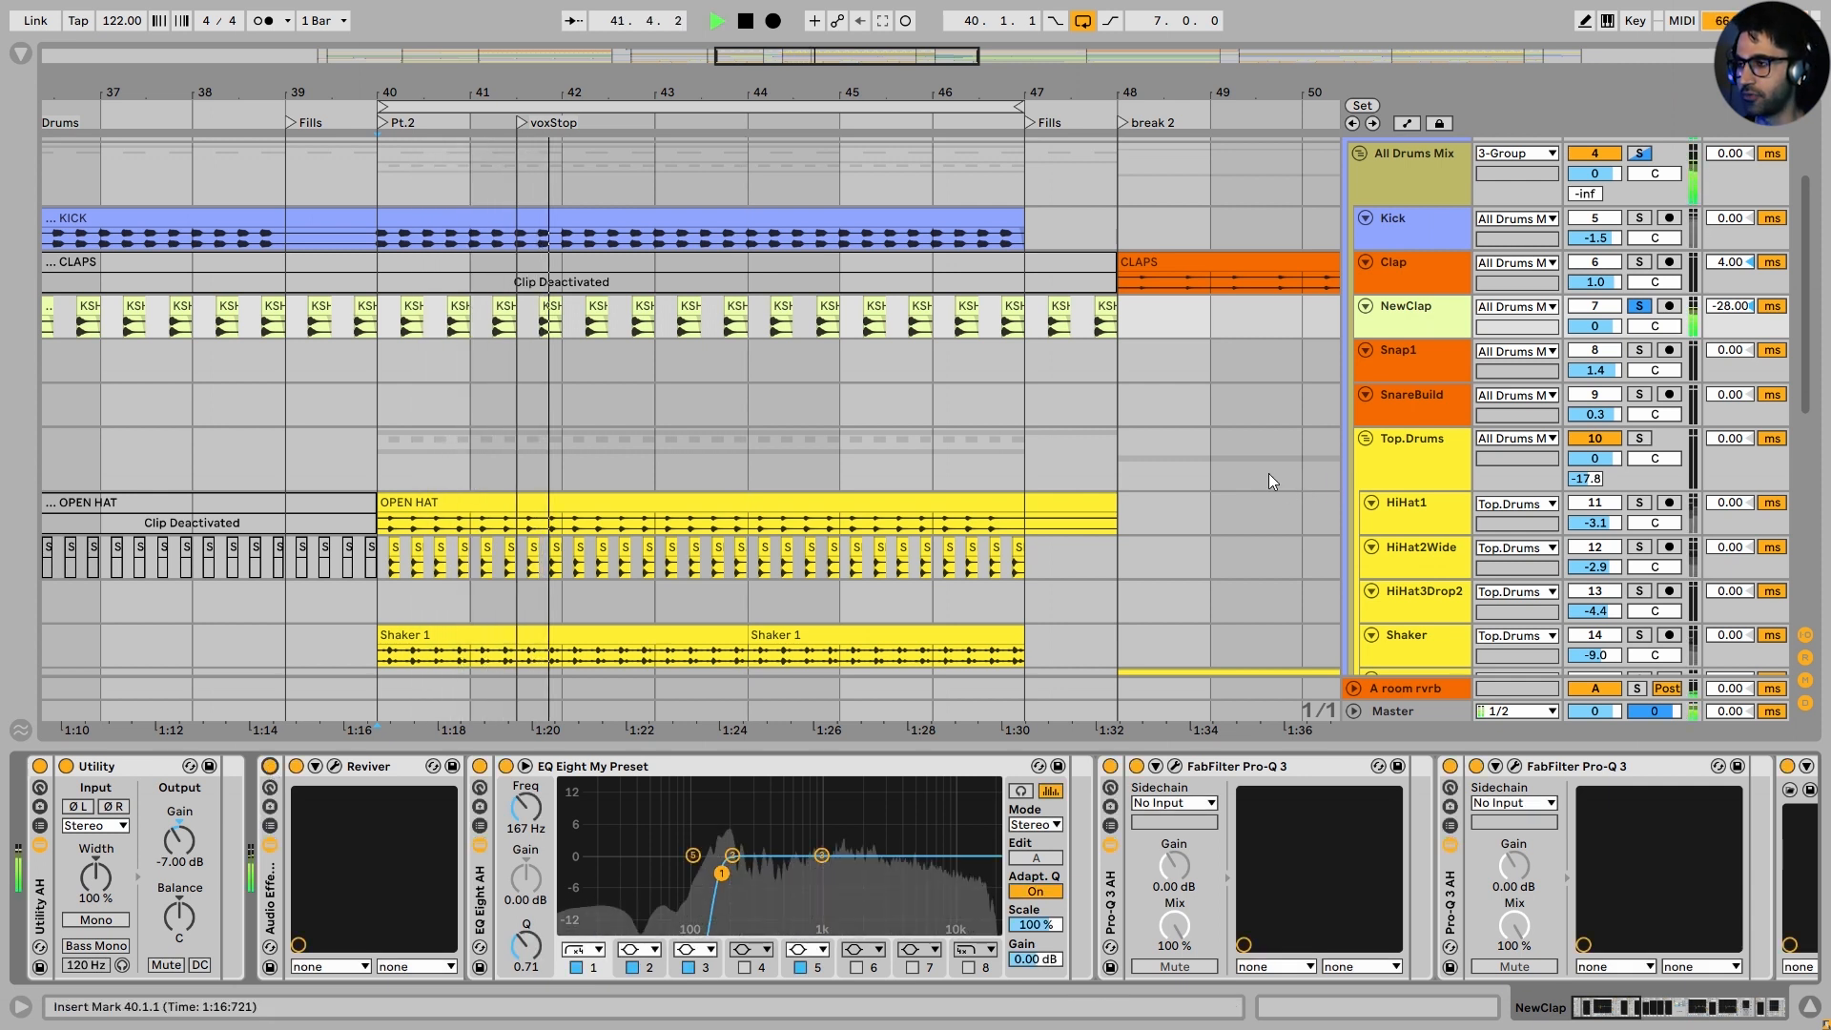
key("space")
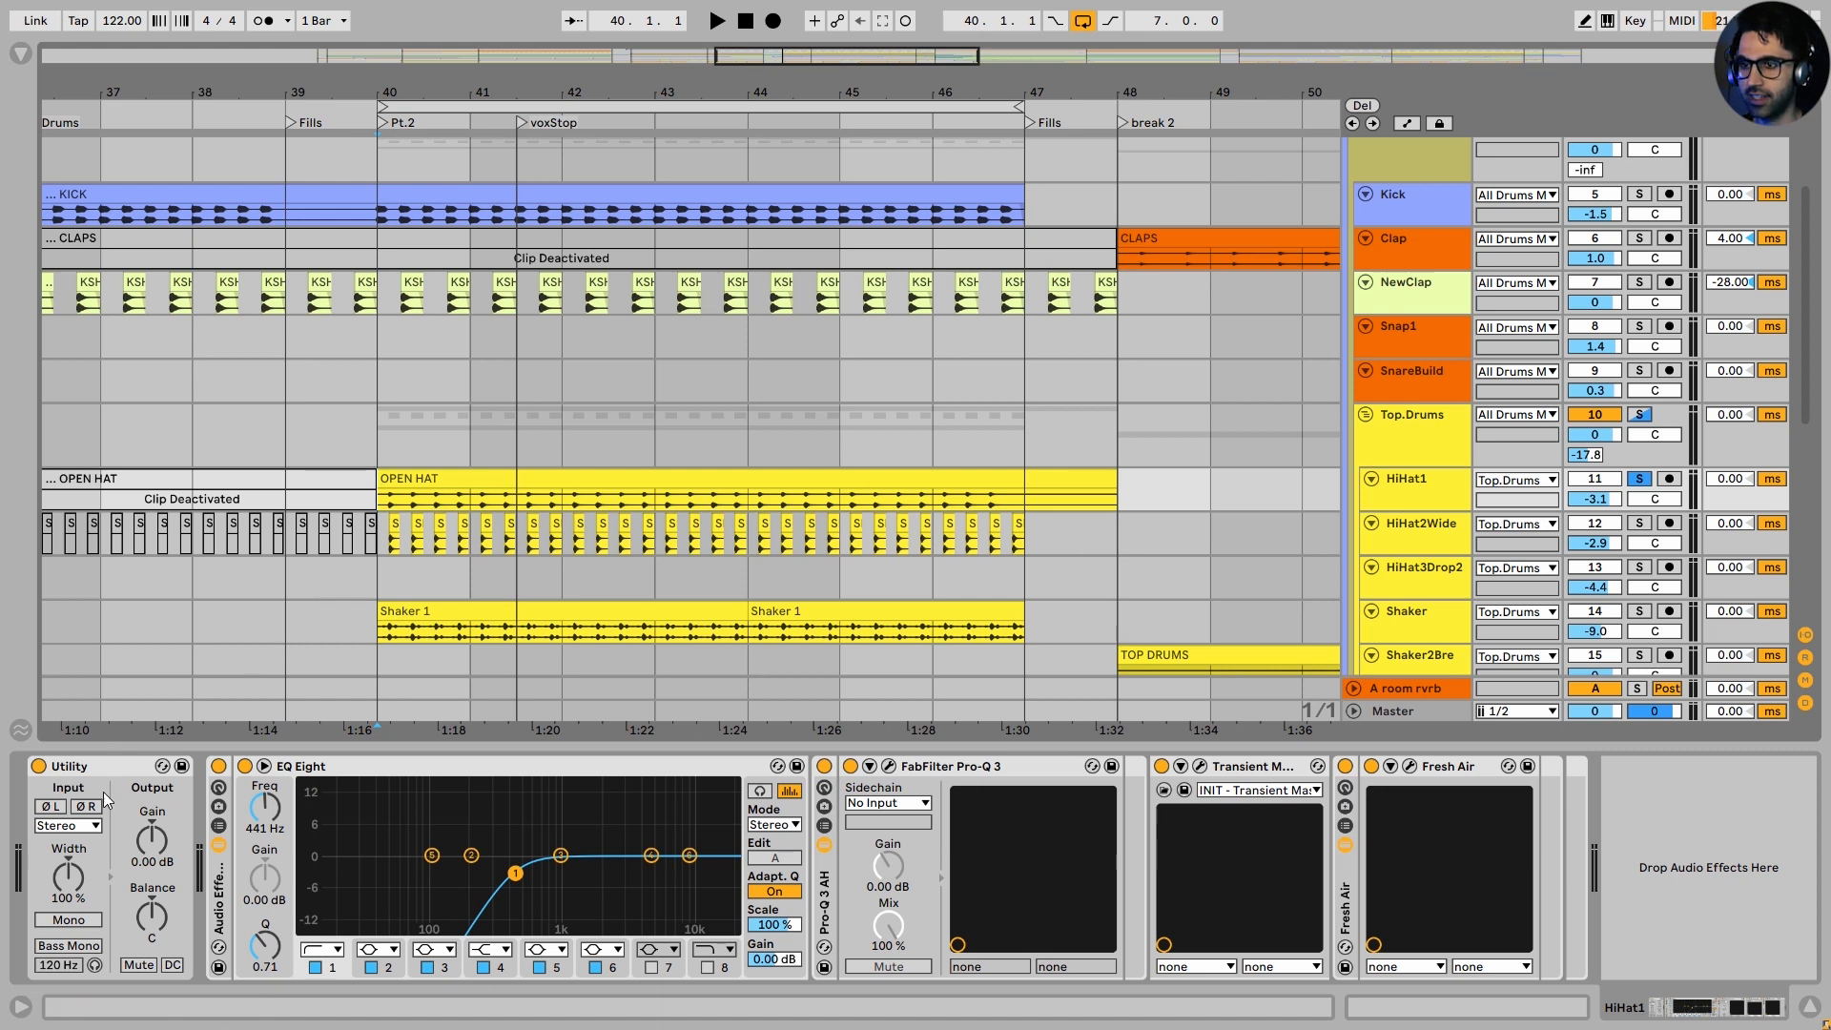
Compare HiHat1 with its whole effects rack bypassed and enabled, playing the OPEN HAT clip from bar 40
left_click(220, 764)
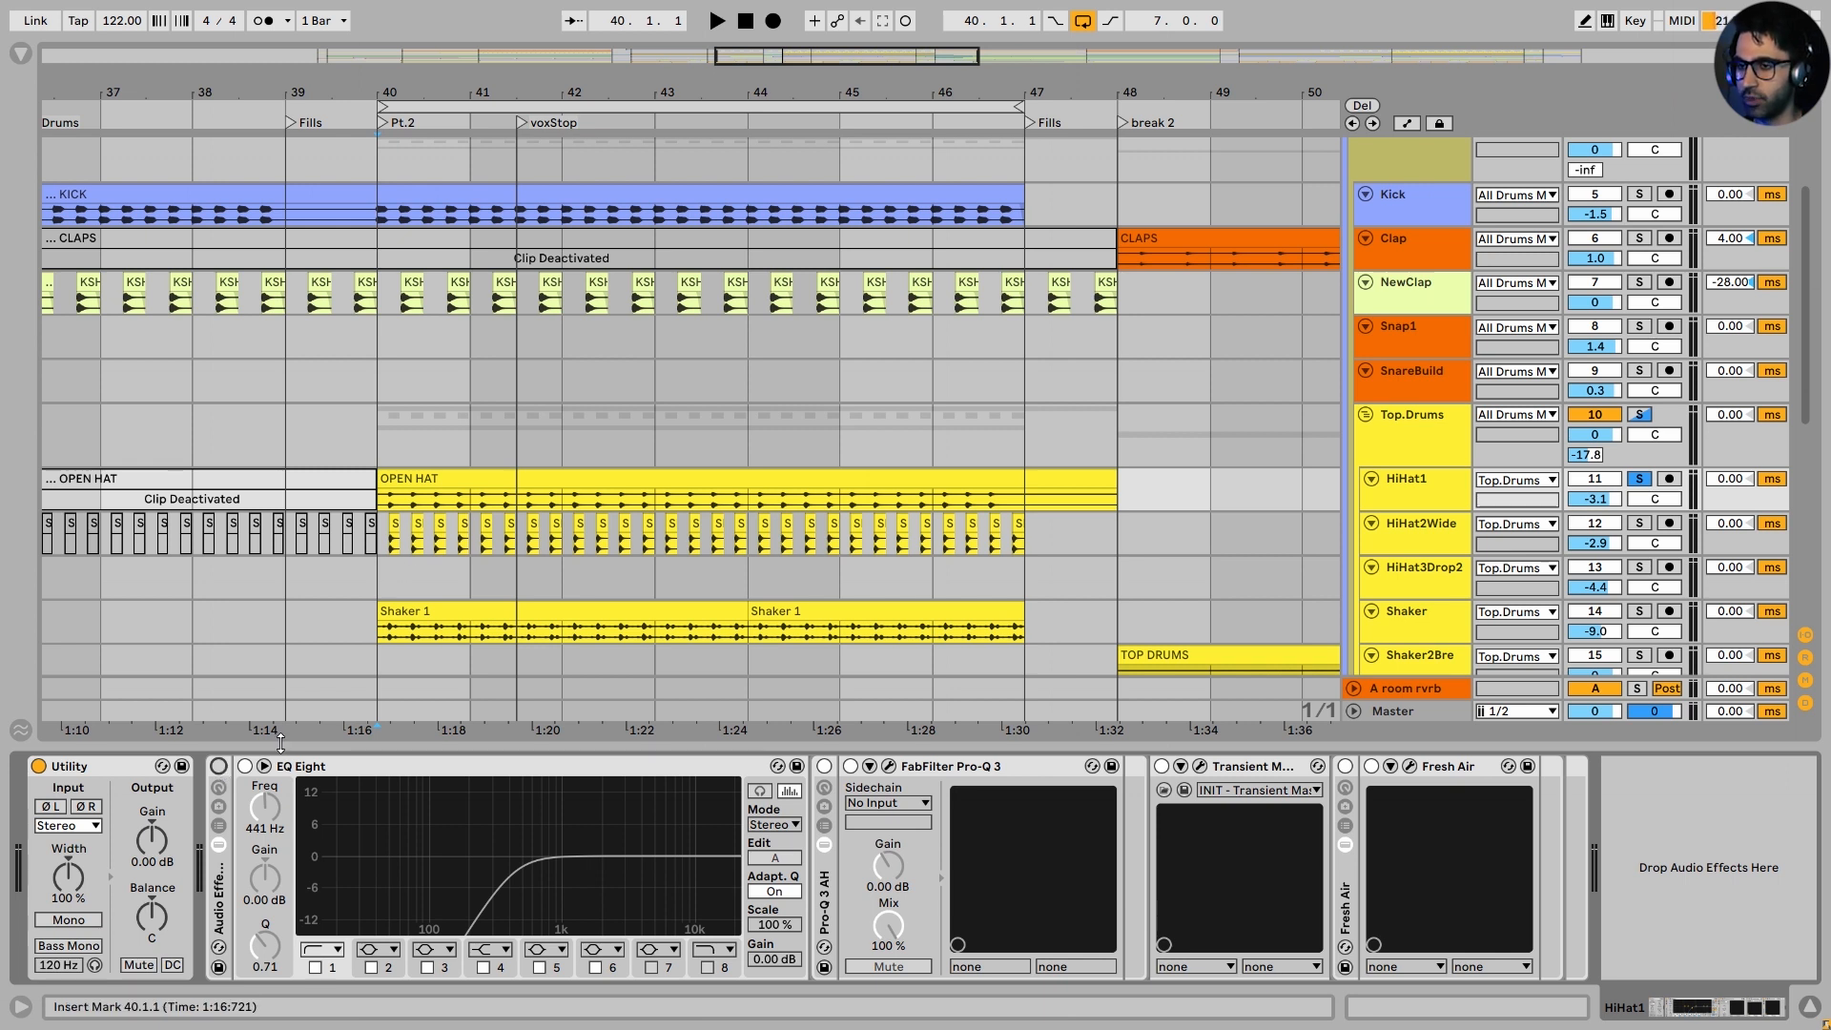
key("space")
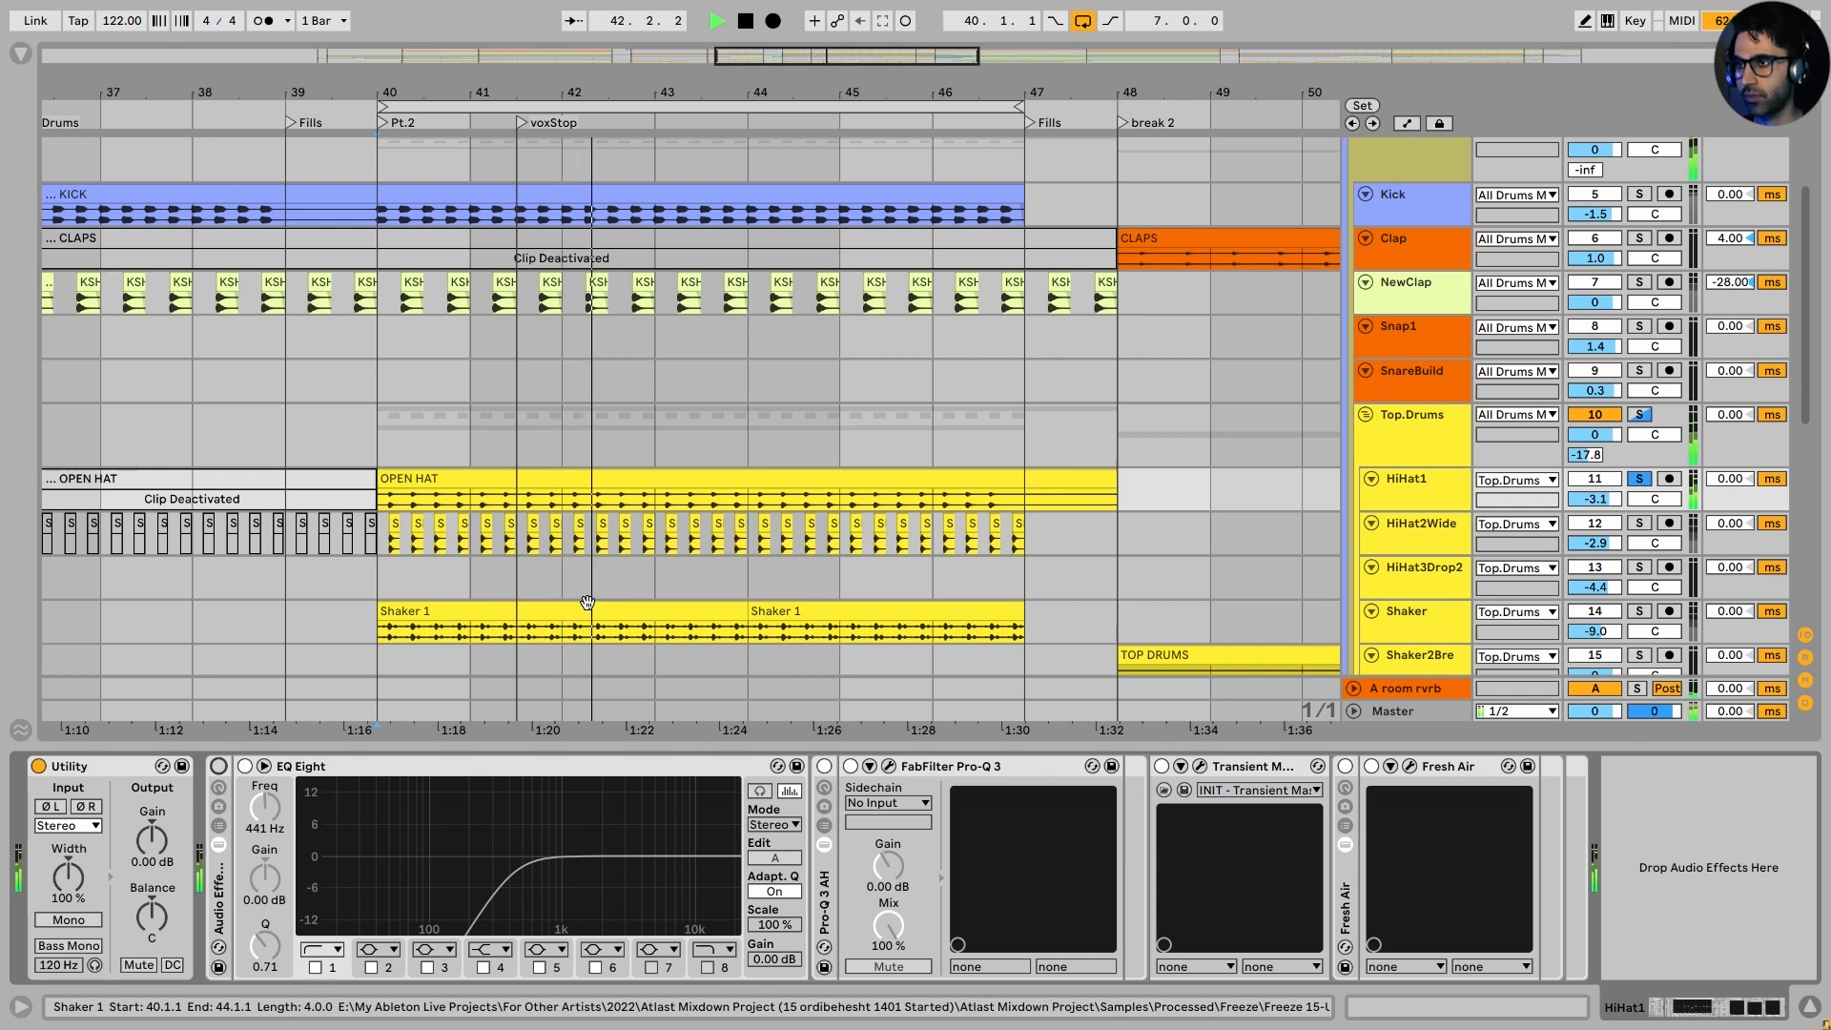
key("space")
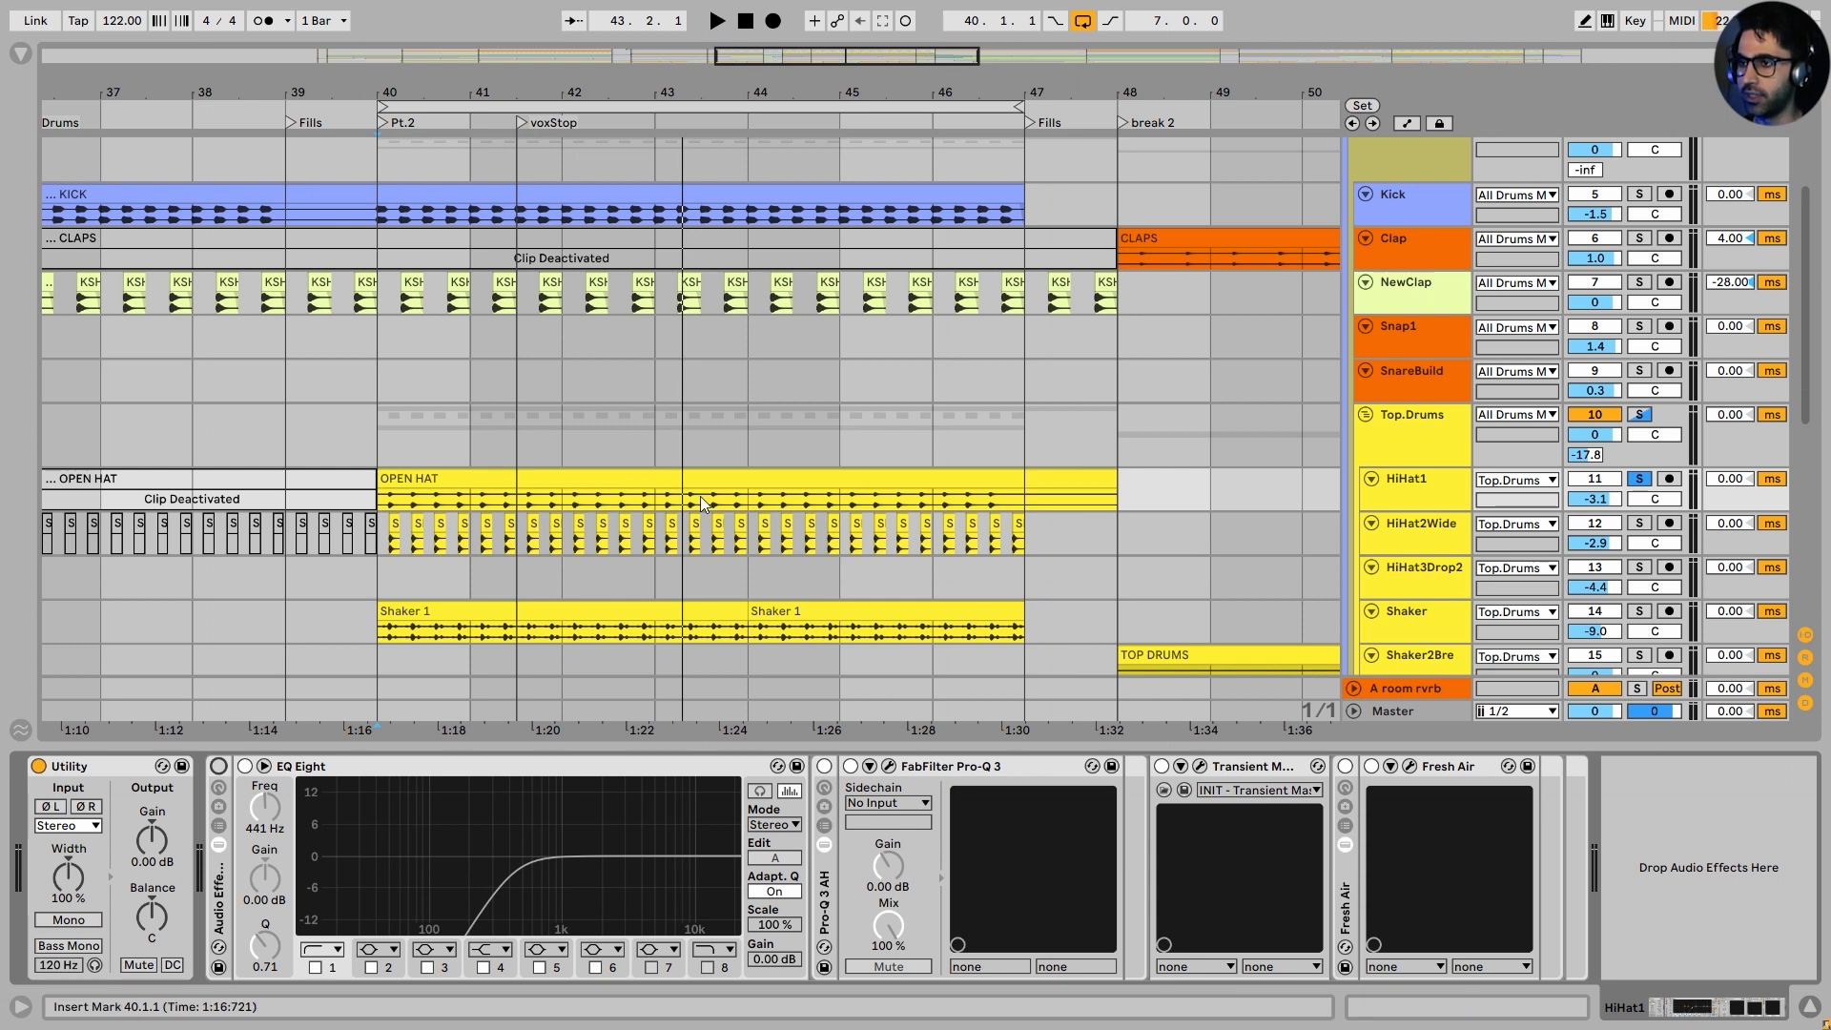
left_click_drag(380, 495, 1024, 498)
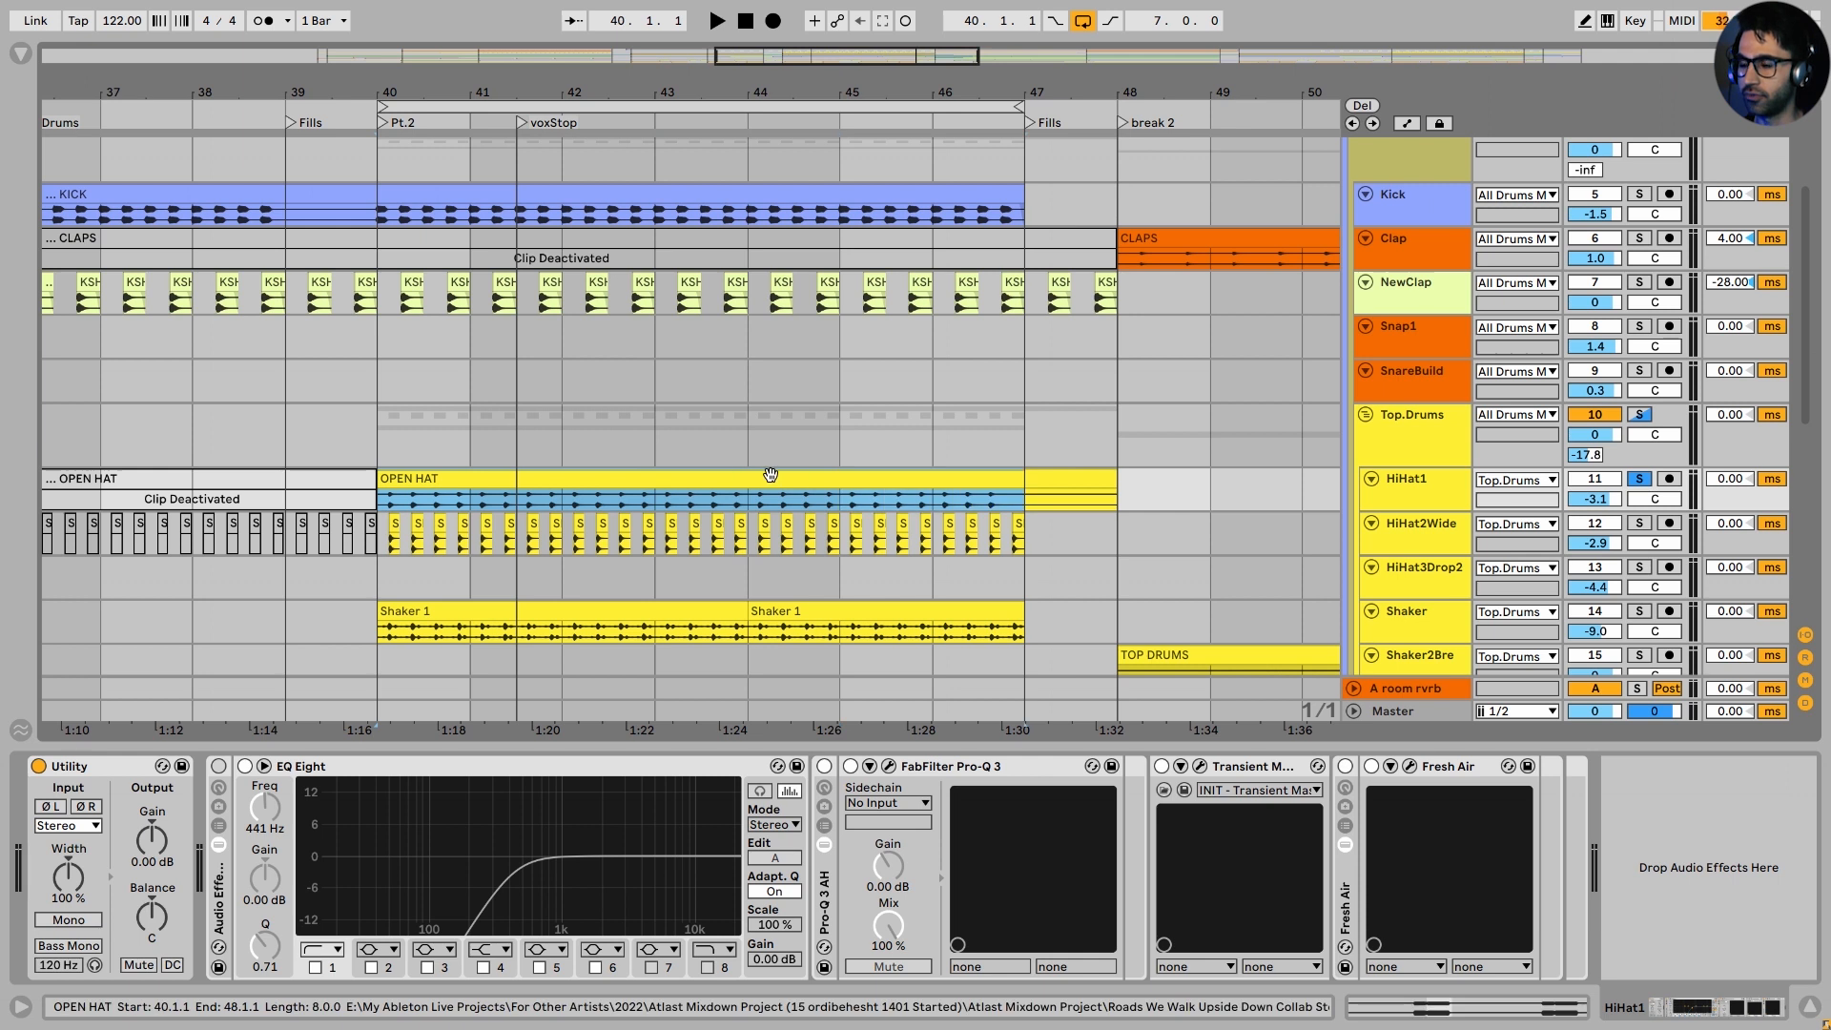
left_click(220, 772)
left_click(220, 768)
key("space")
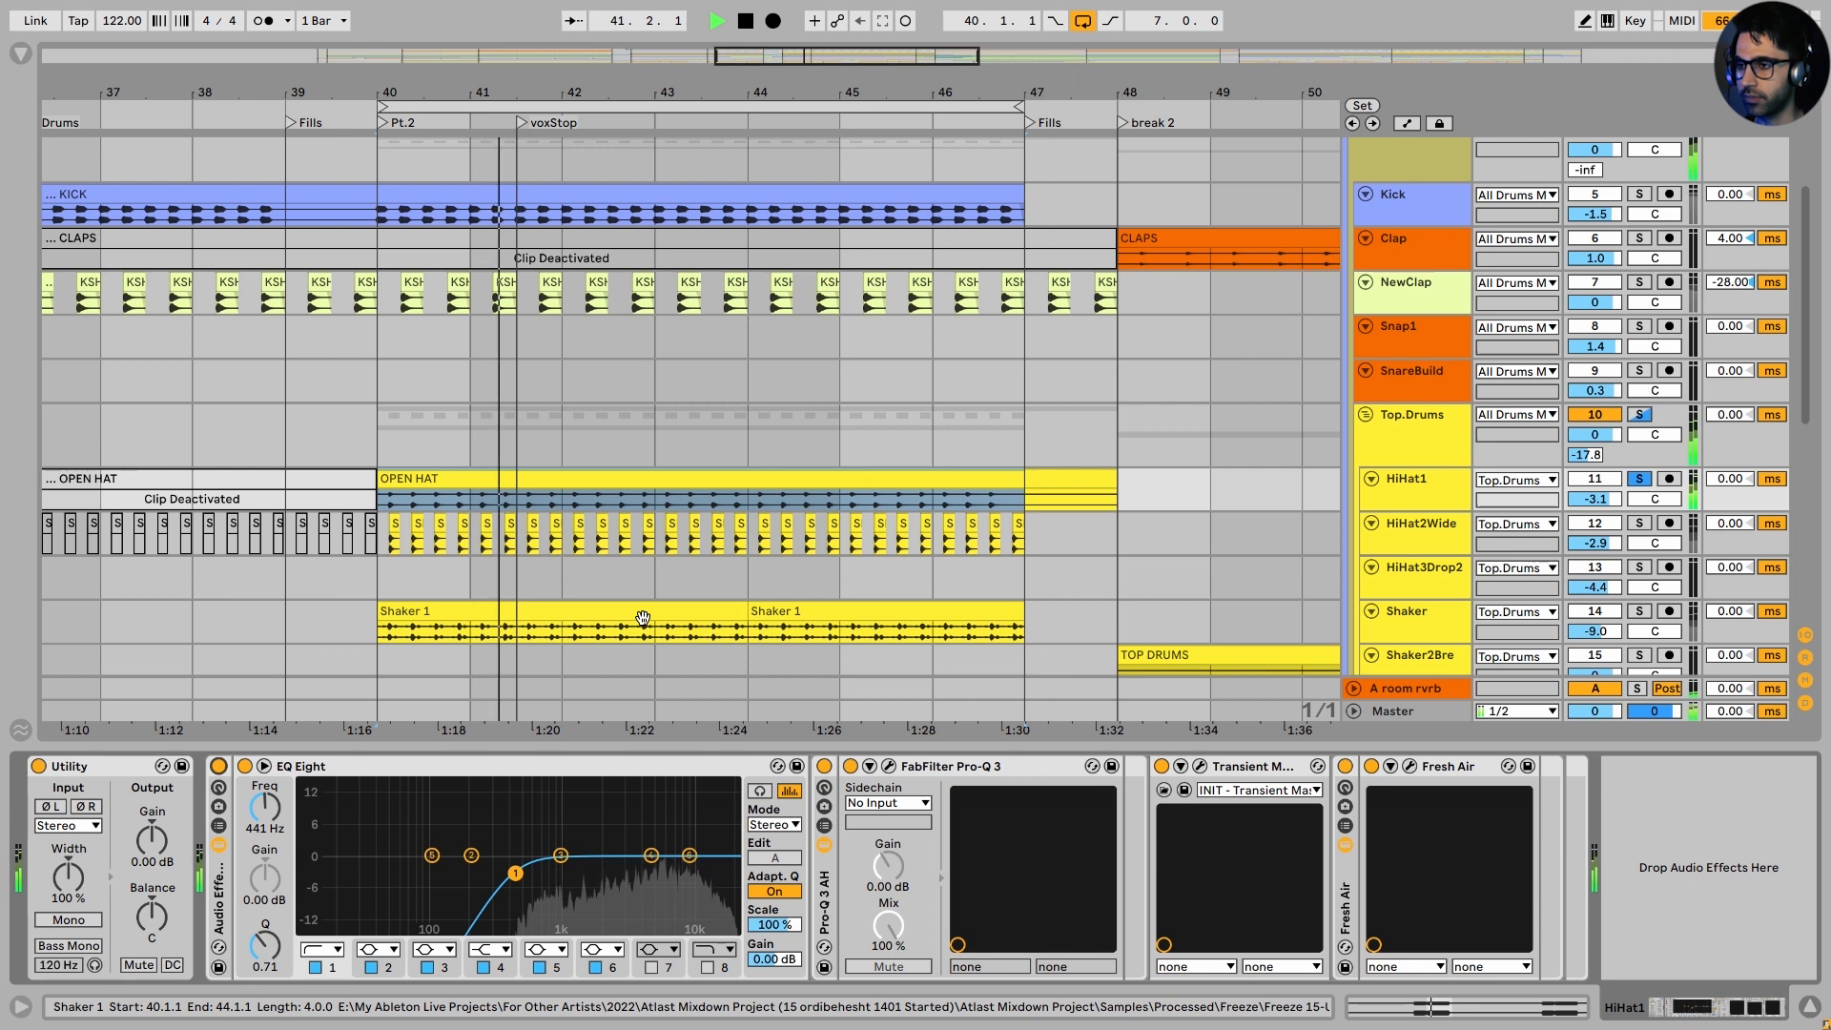
key("space")
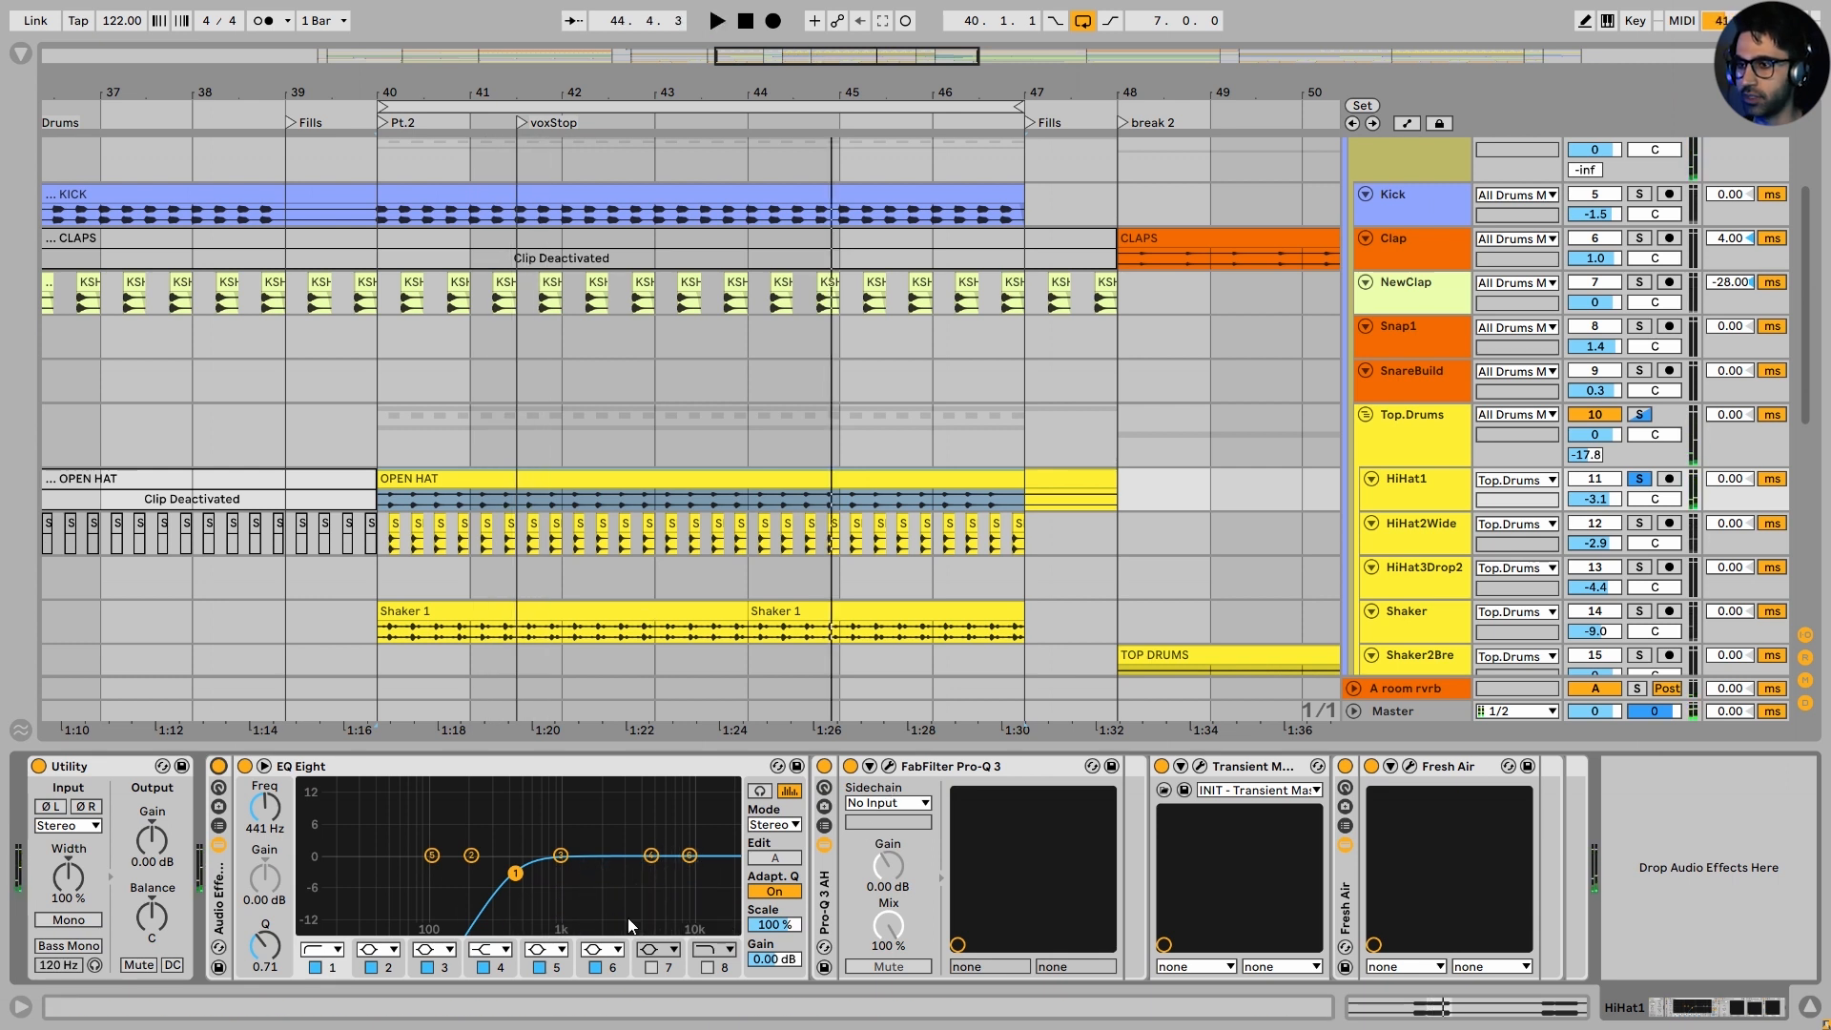
Listen to the 5547.9 Hz cut in HiHat1's FabFilter Pro-Q 3 in isolation, and close the plug-in with band solo off
left_click(890, 767)
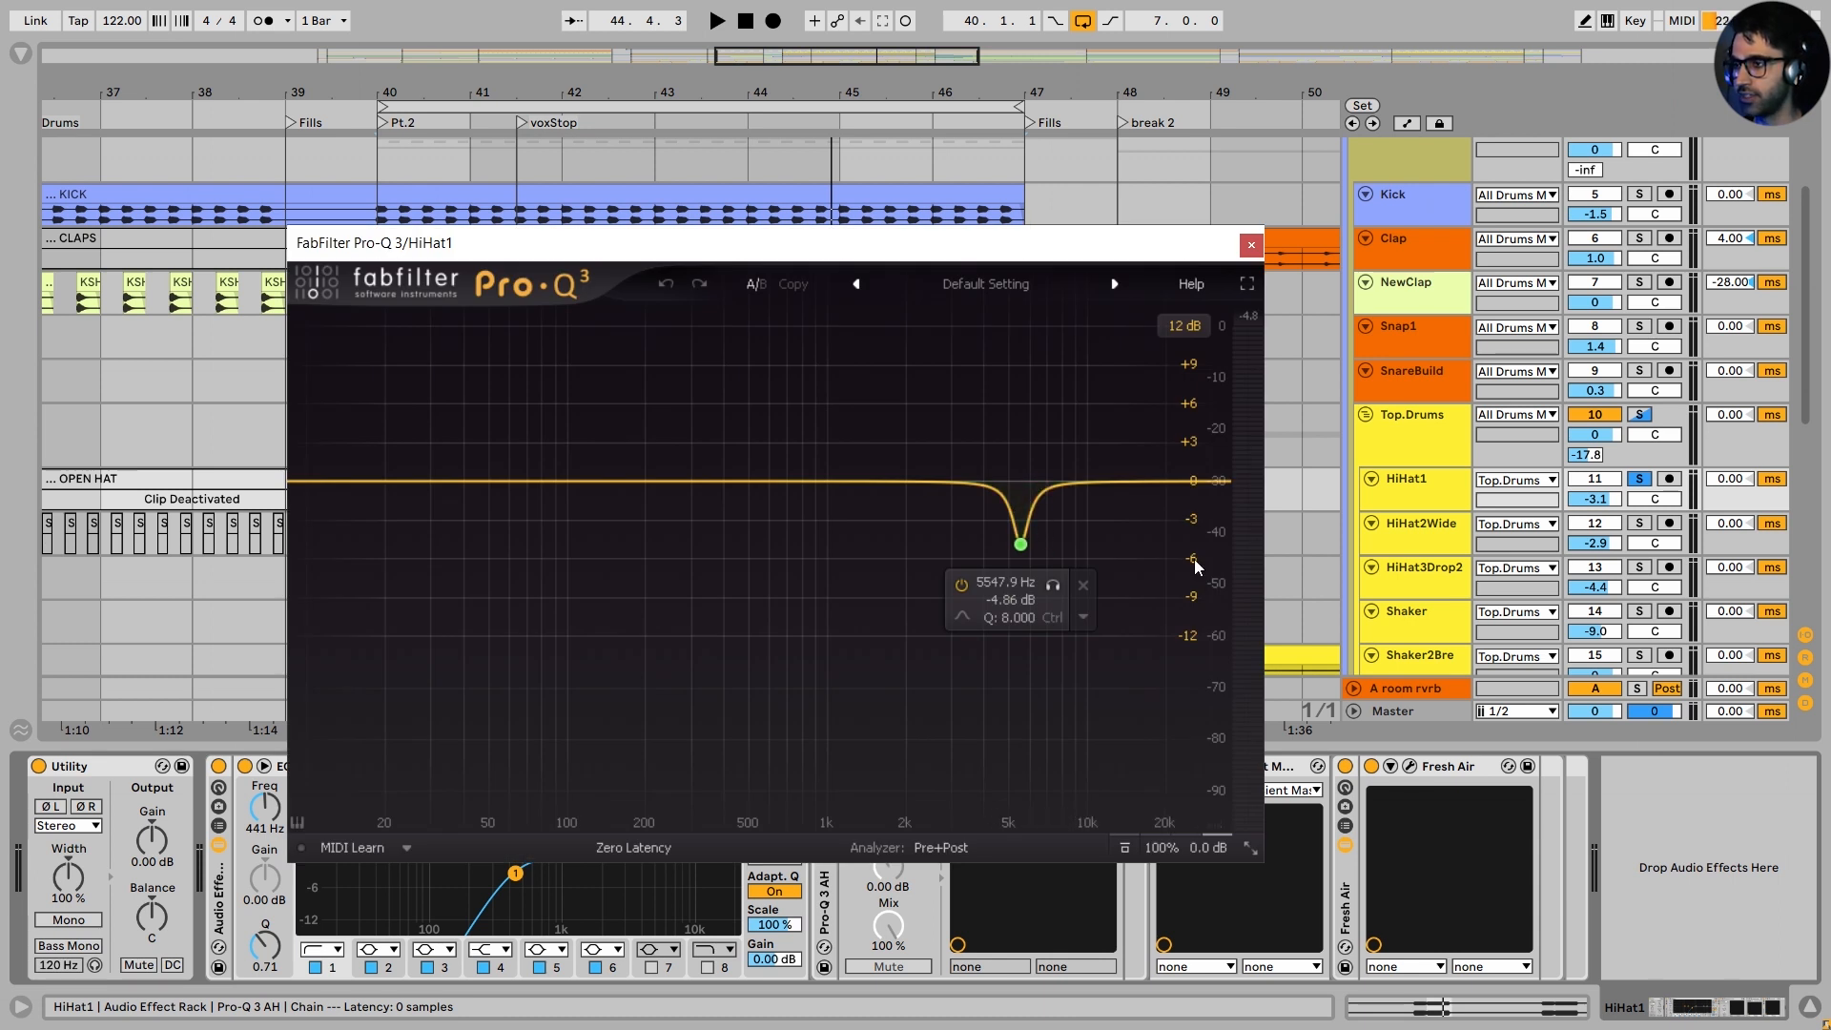
left_click(1054, 589)
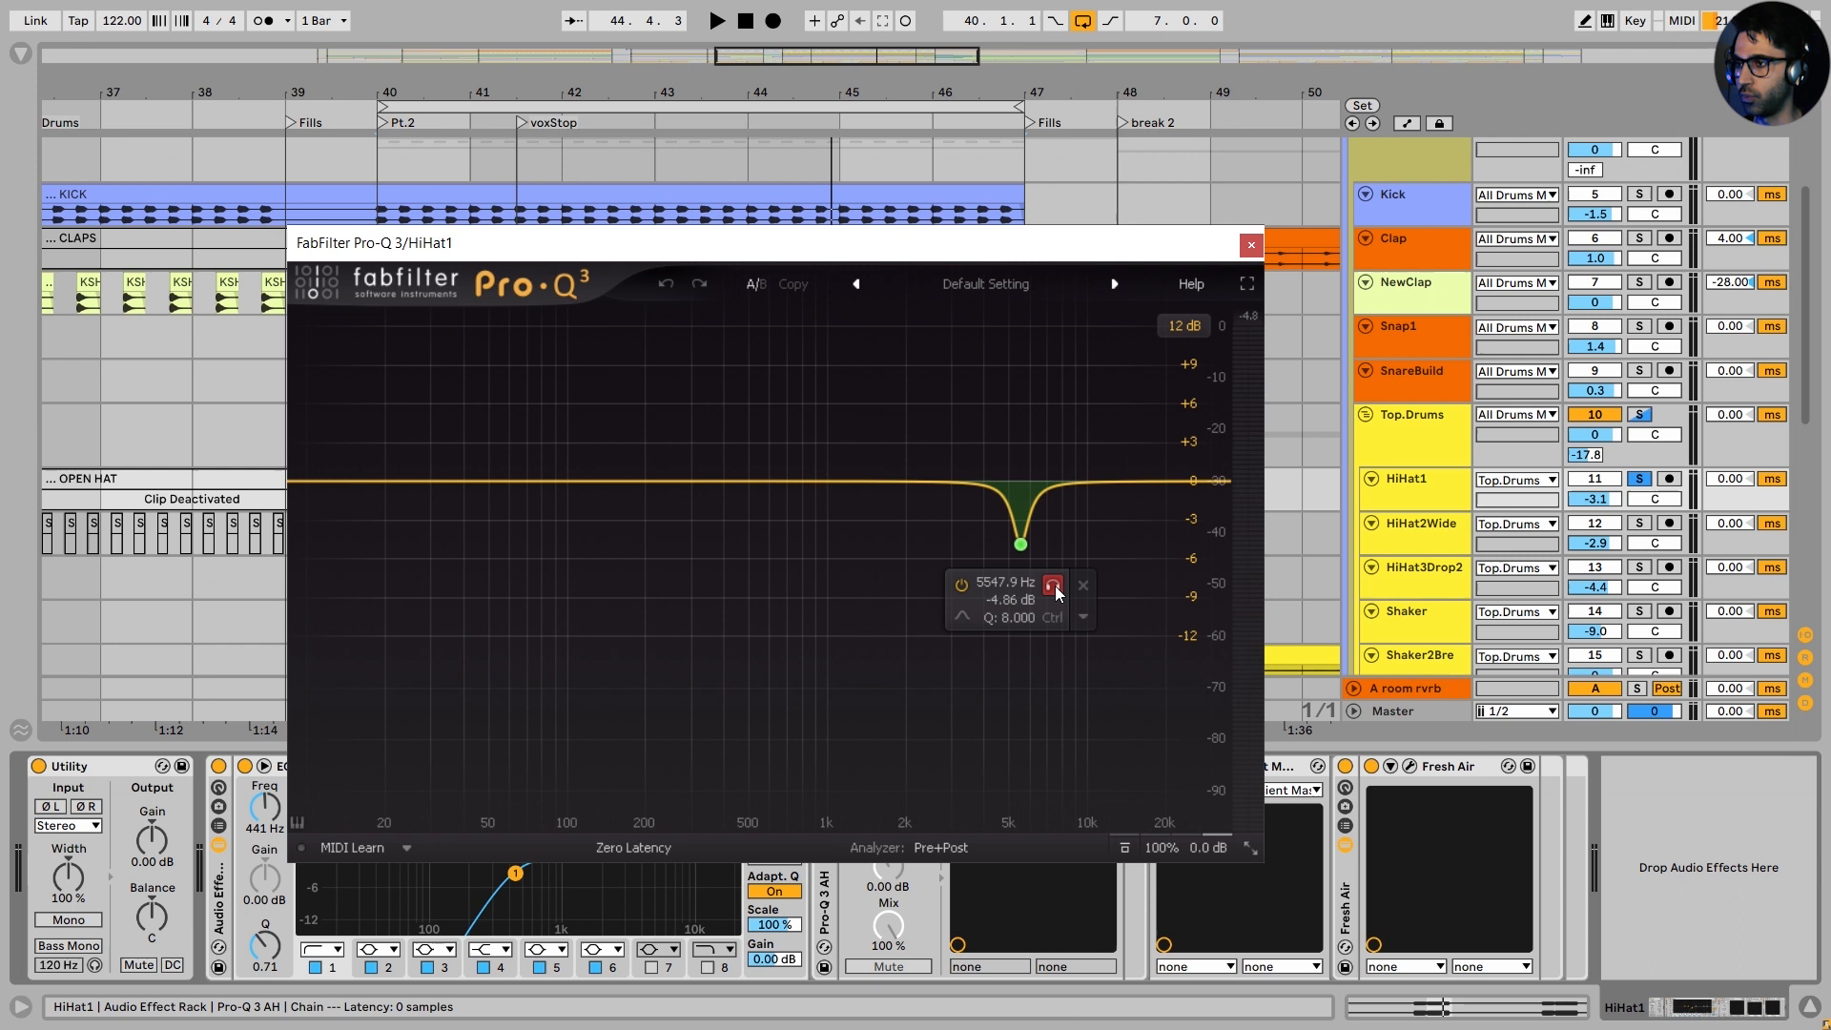
key("space")
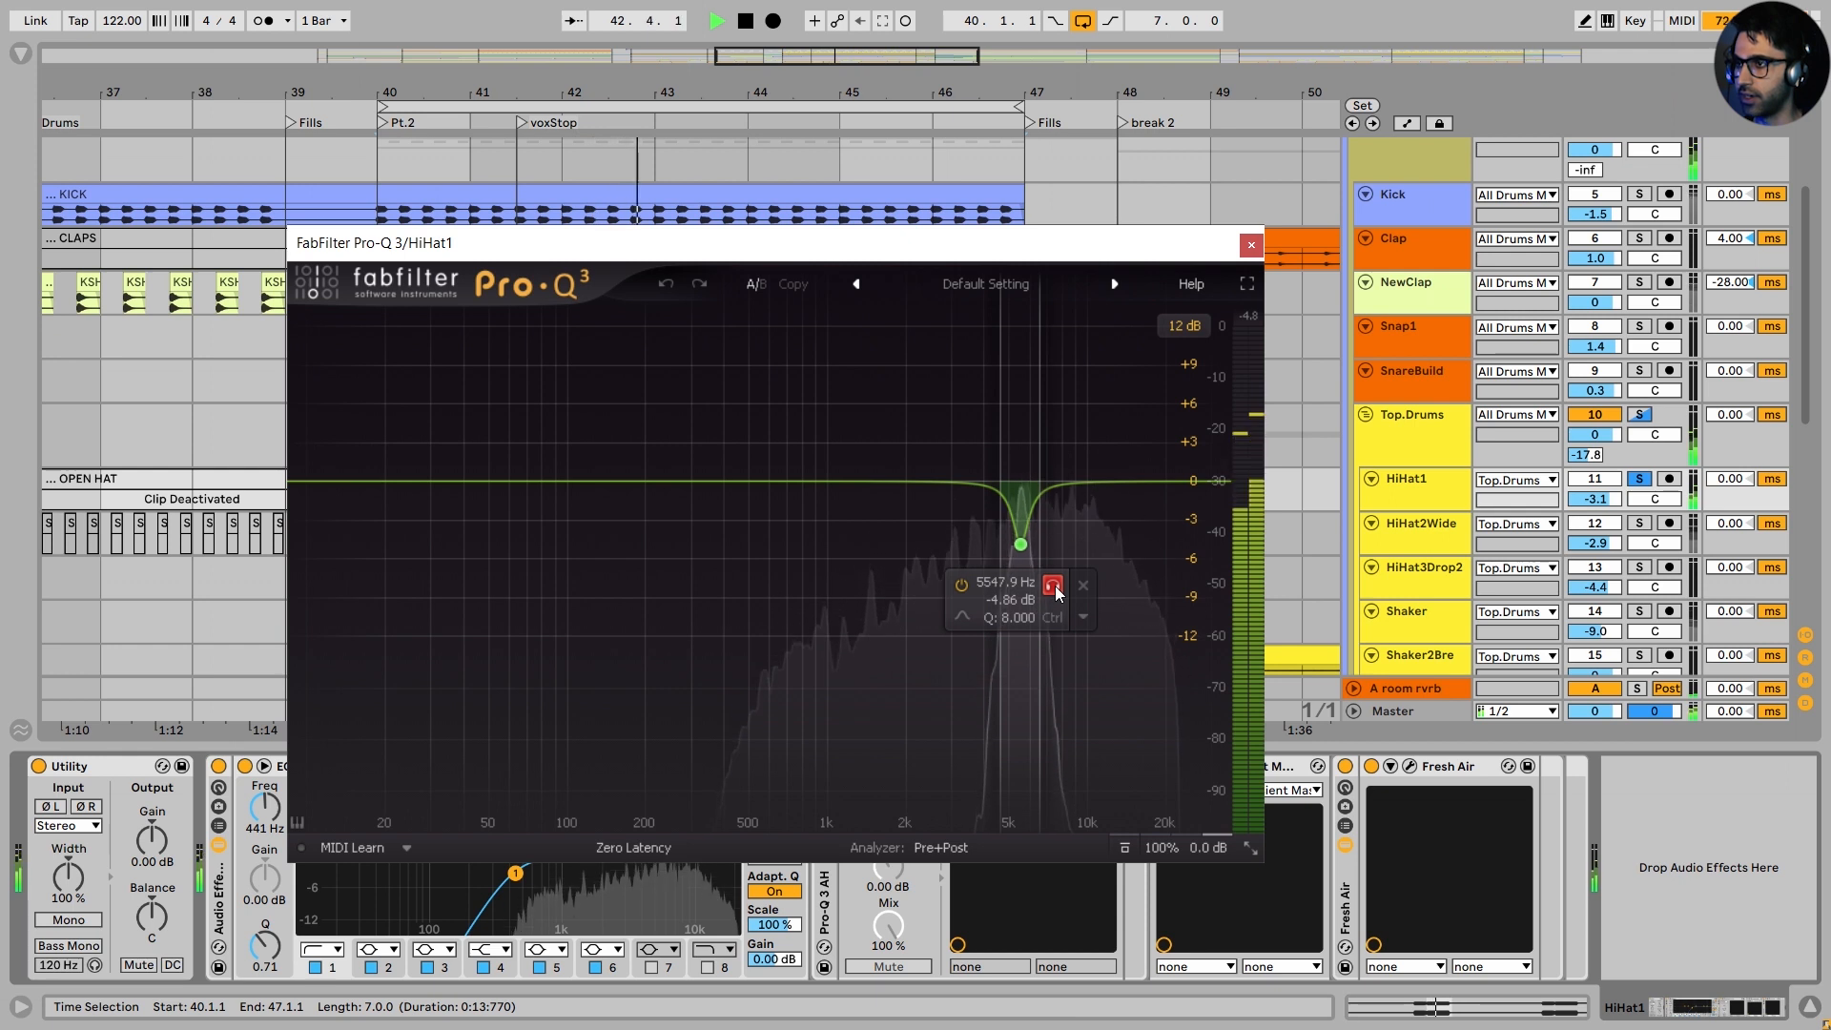
left_click(1053, 586)
key("space")
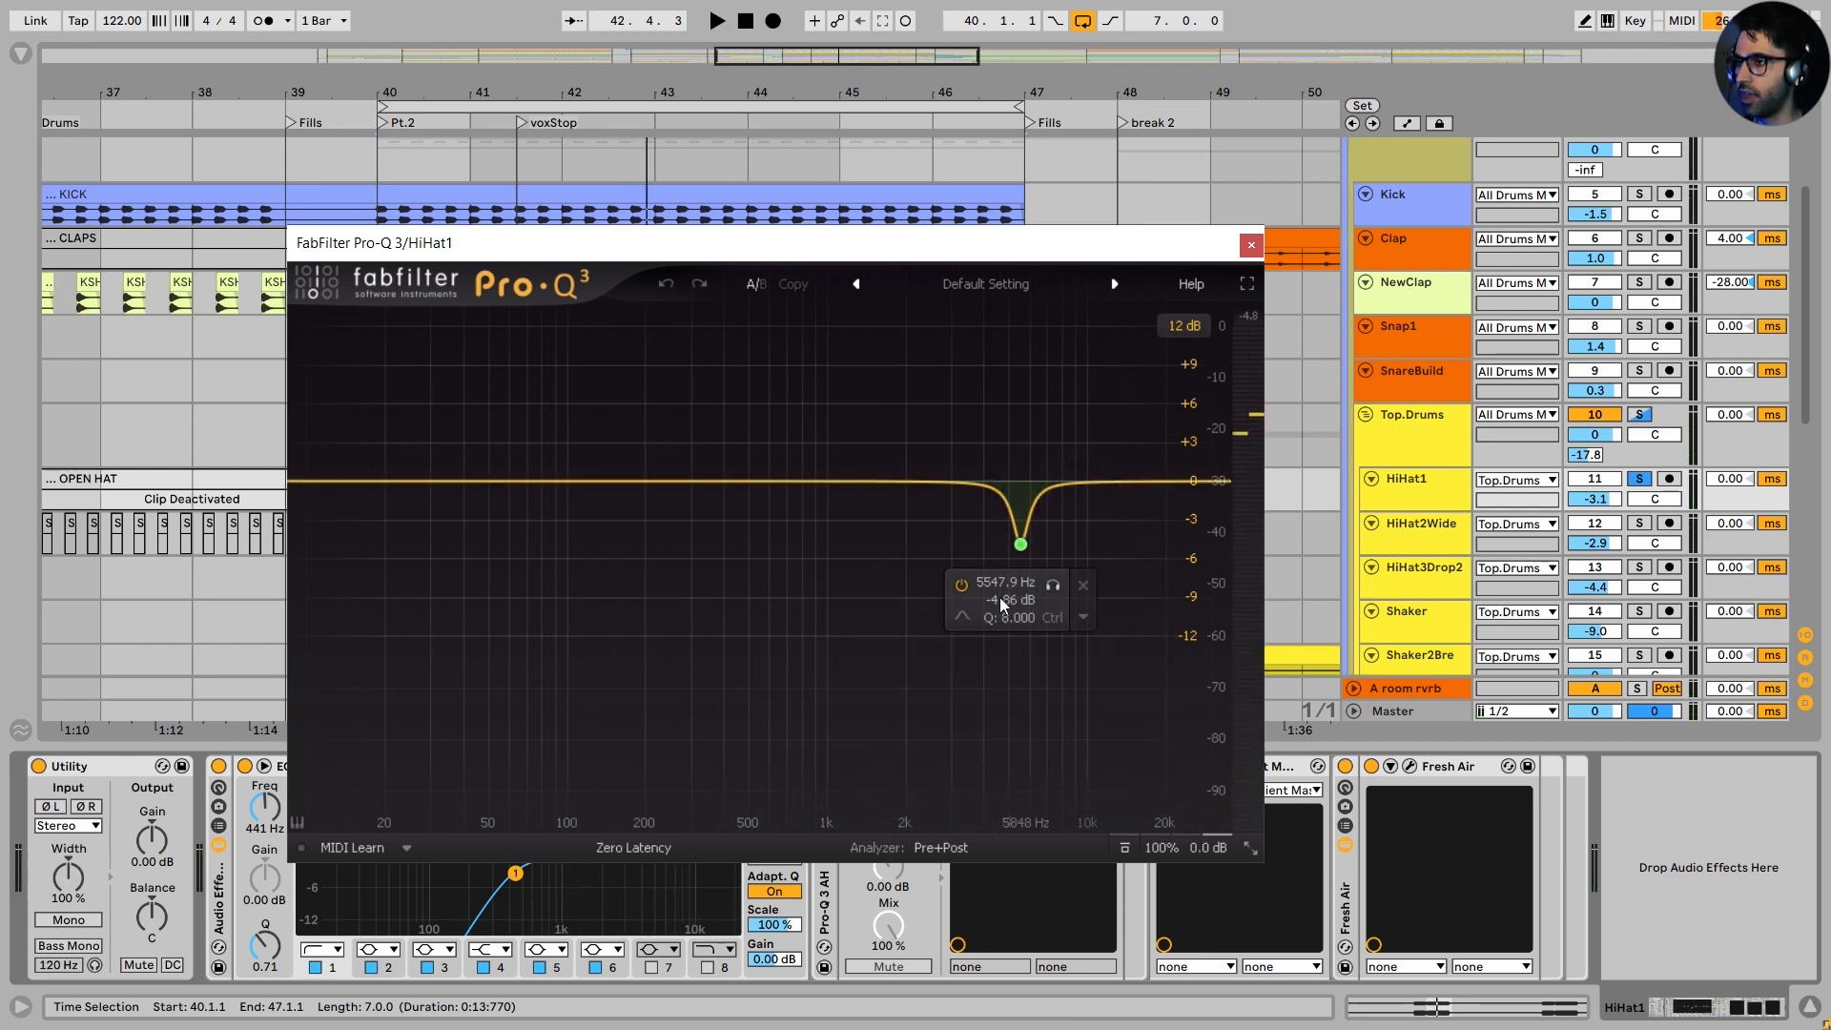
left_click(1251, 245)
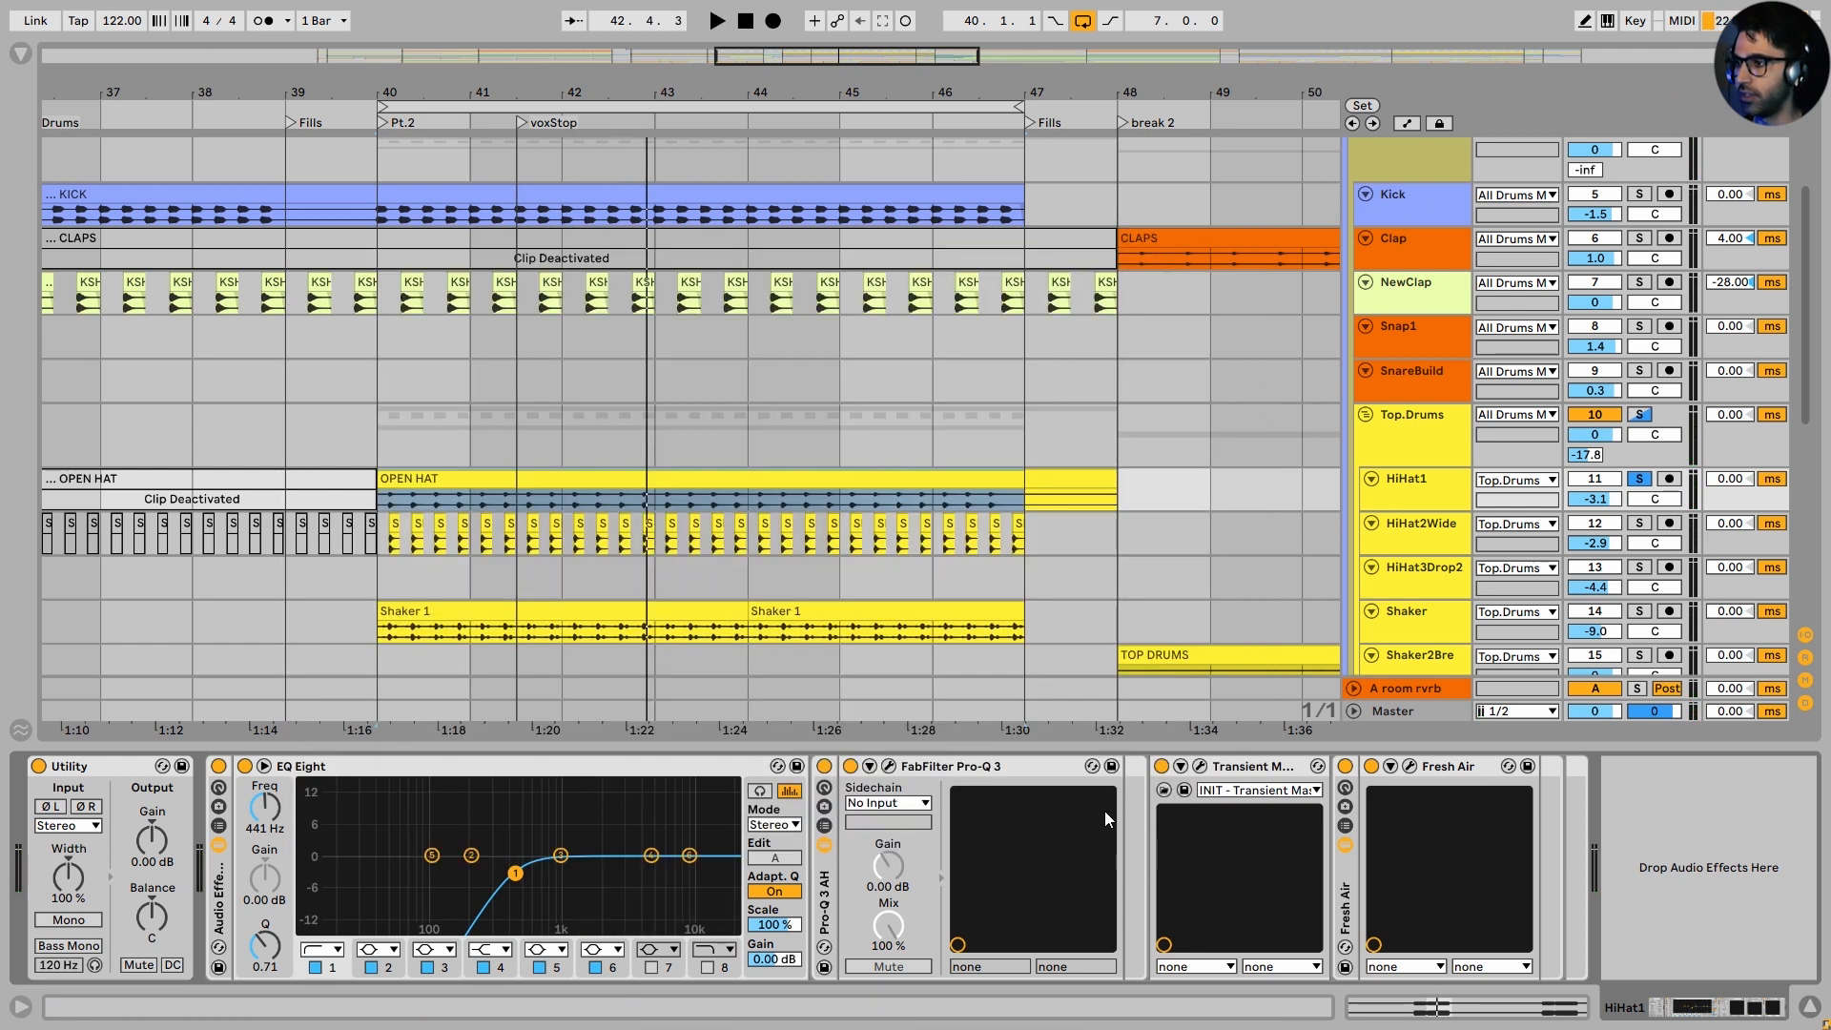
Compare HiHat1 with Transient Master bypassed and enabled, and examine its sustain and attack amounts
left_click(1200, 765)
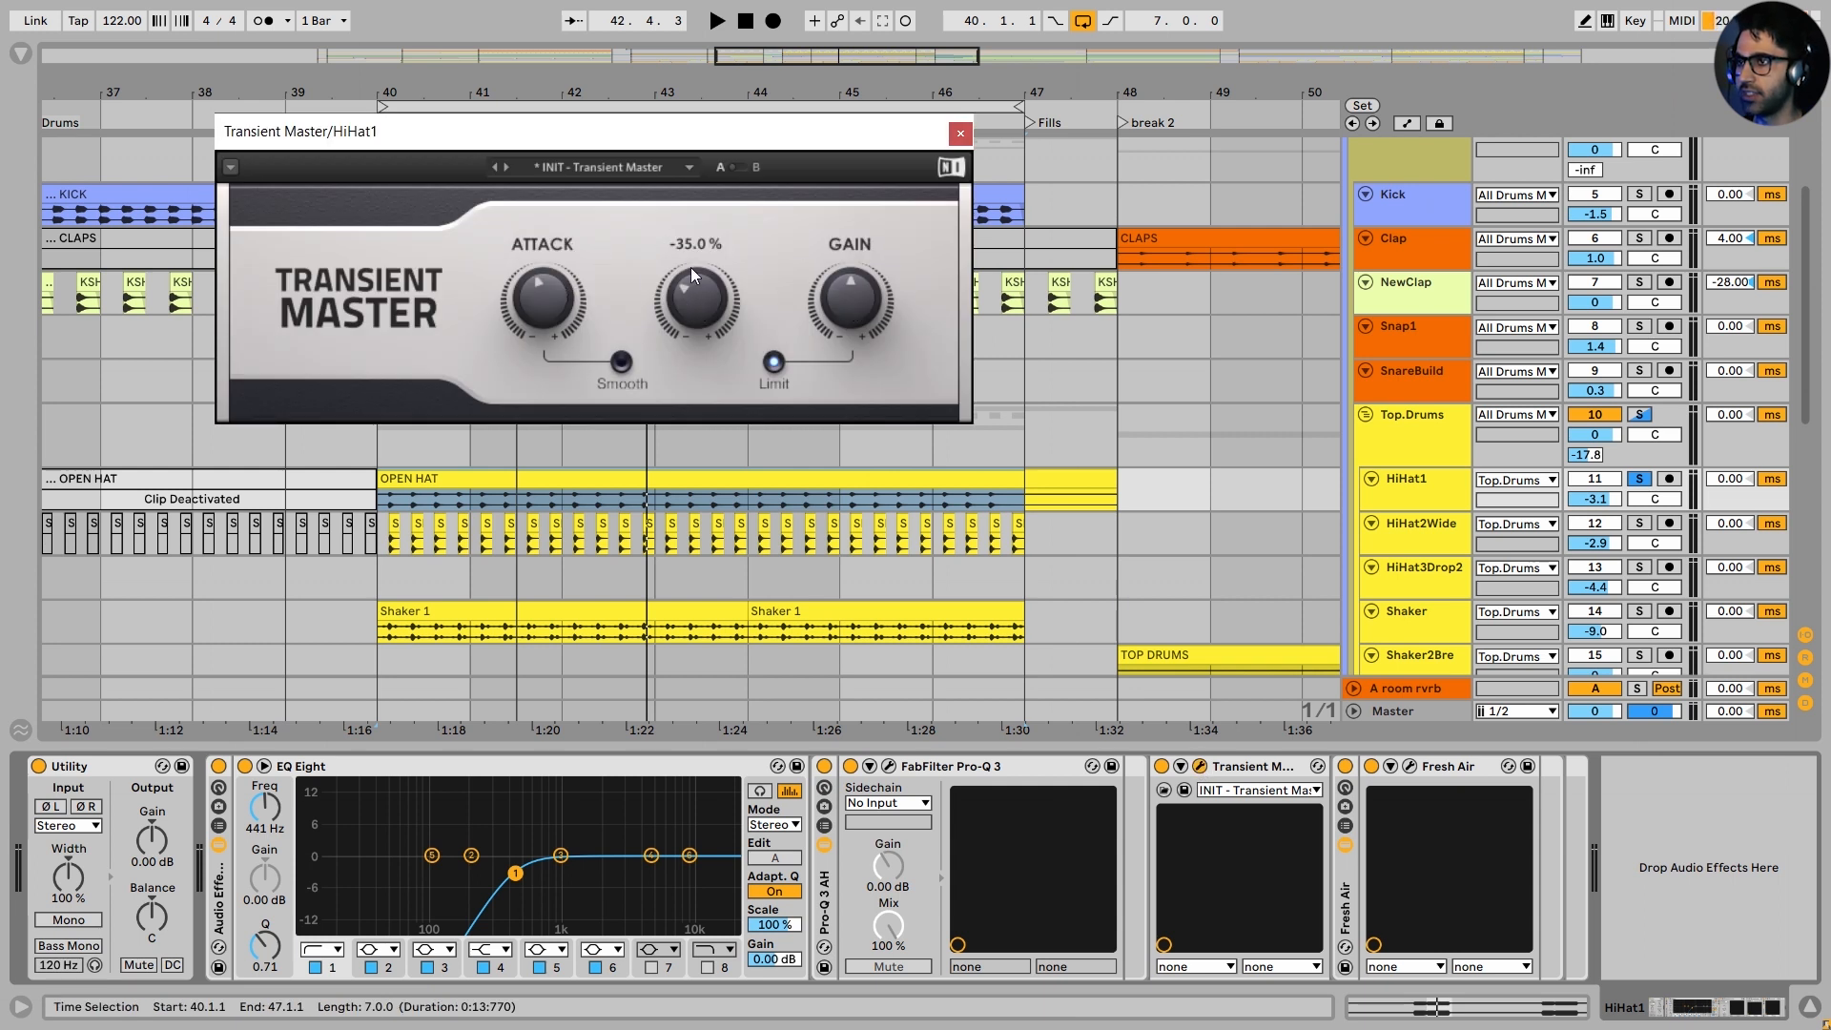
key("space")
left_click(1161, 766)
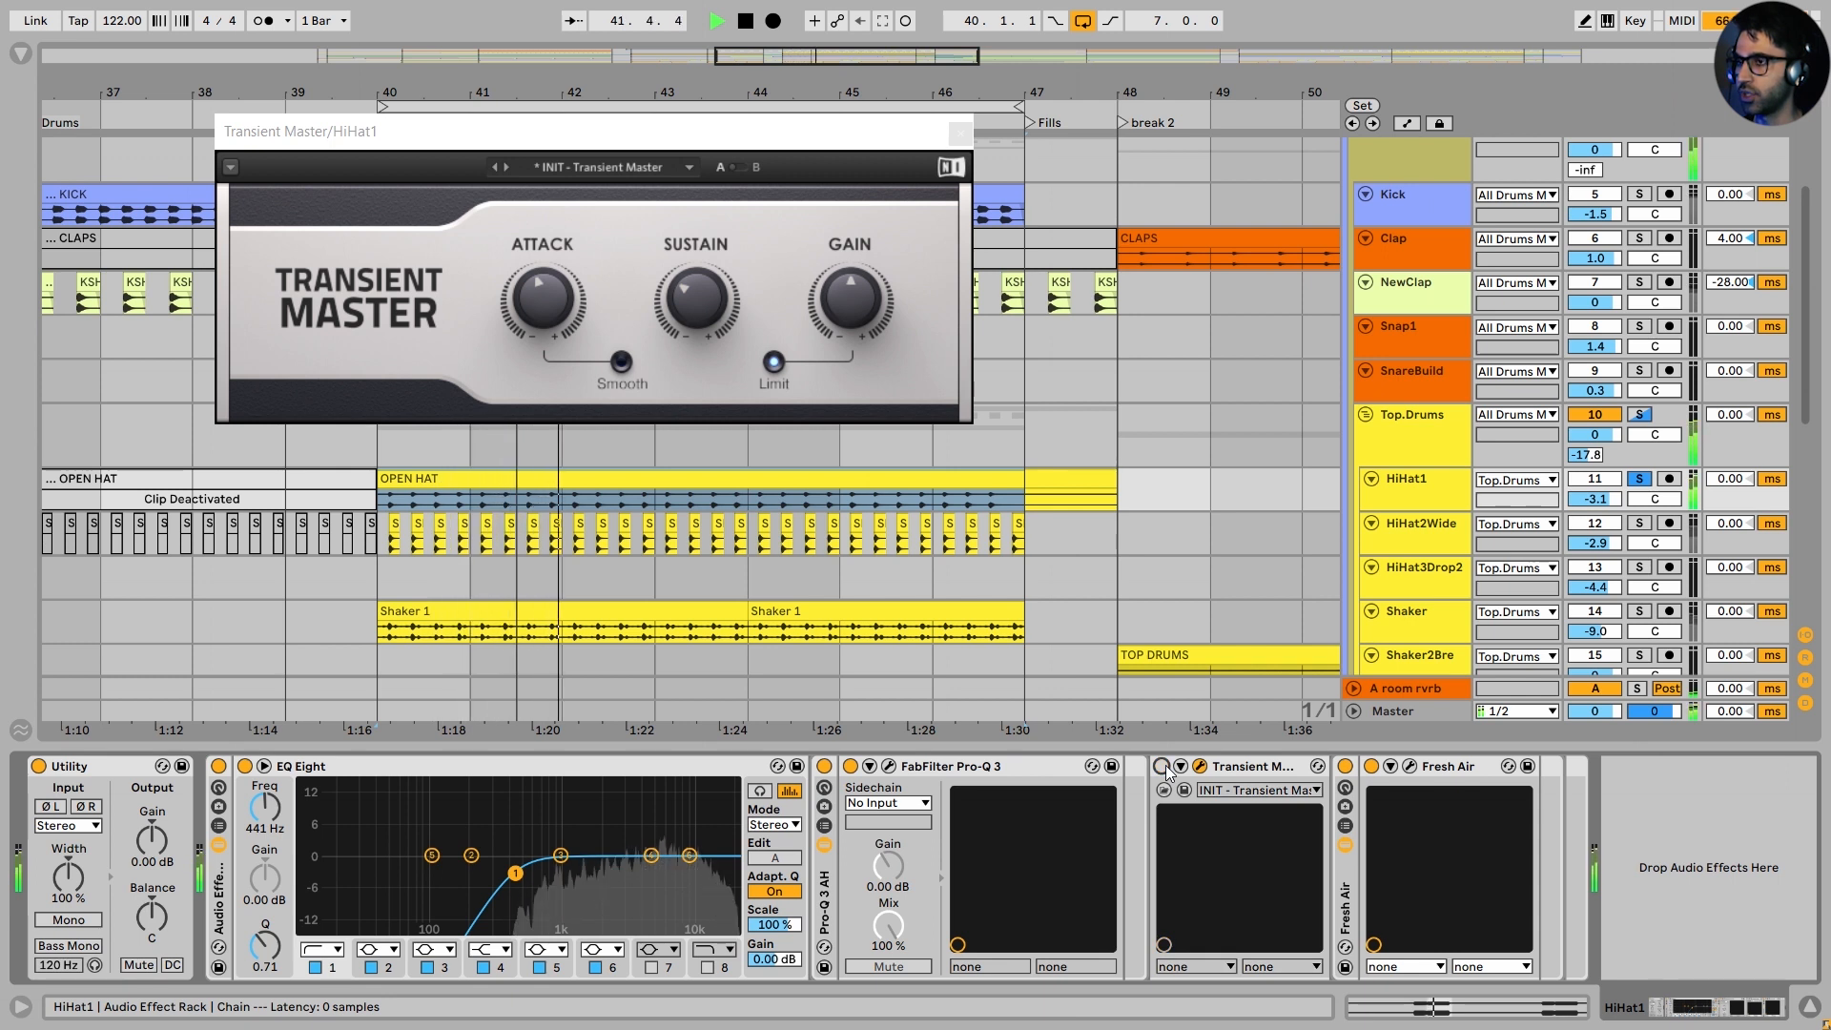
left_click(1162, 765)
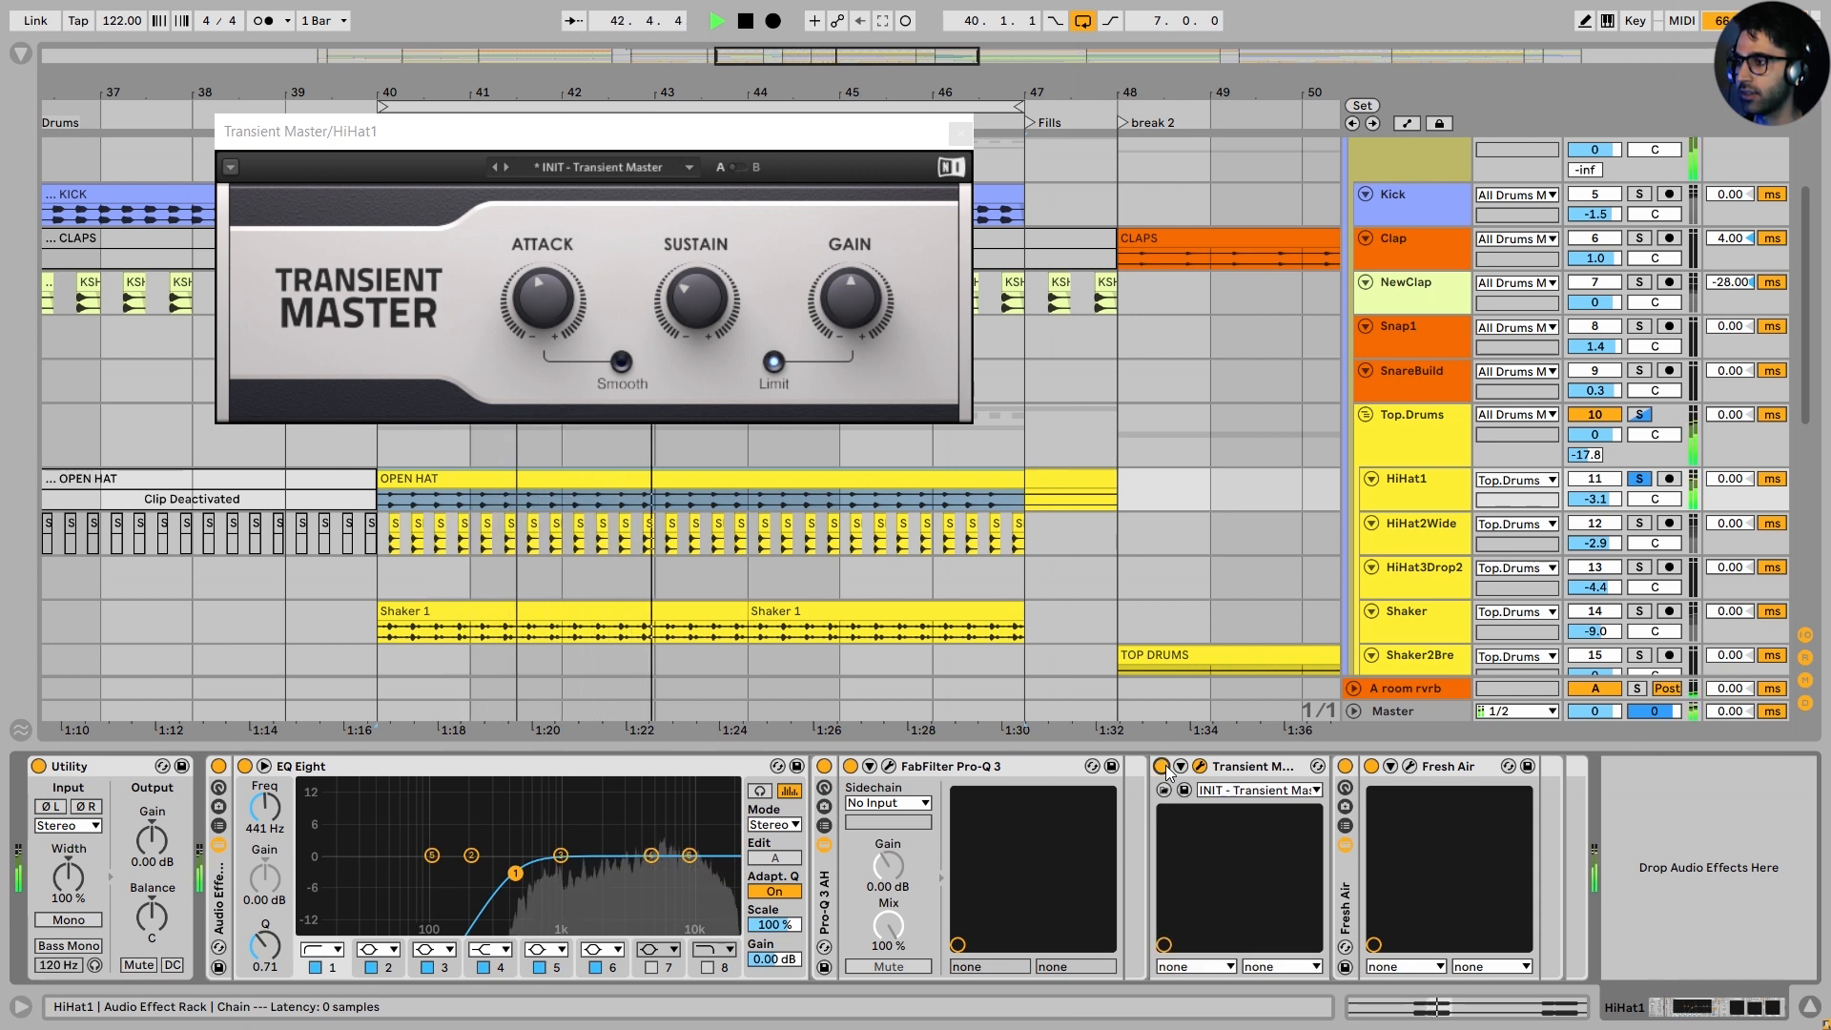
left_click(385, 477)
key("space")
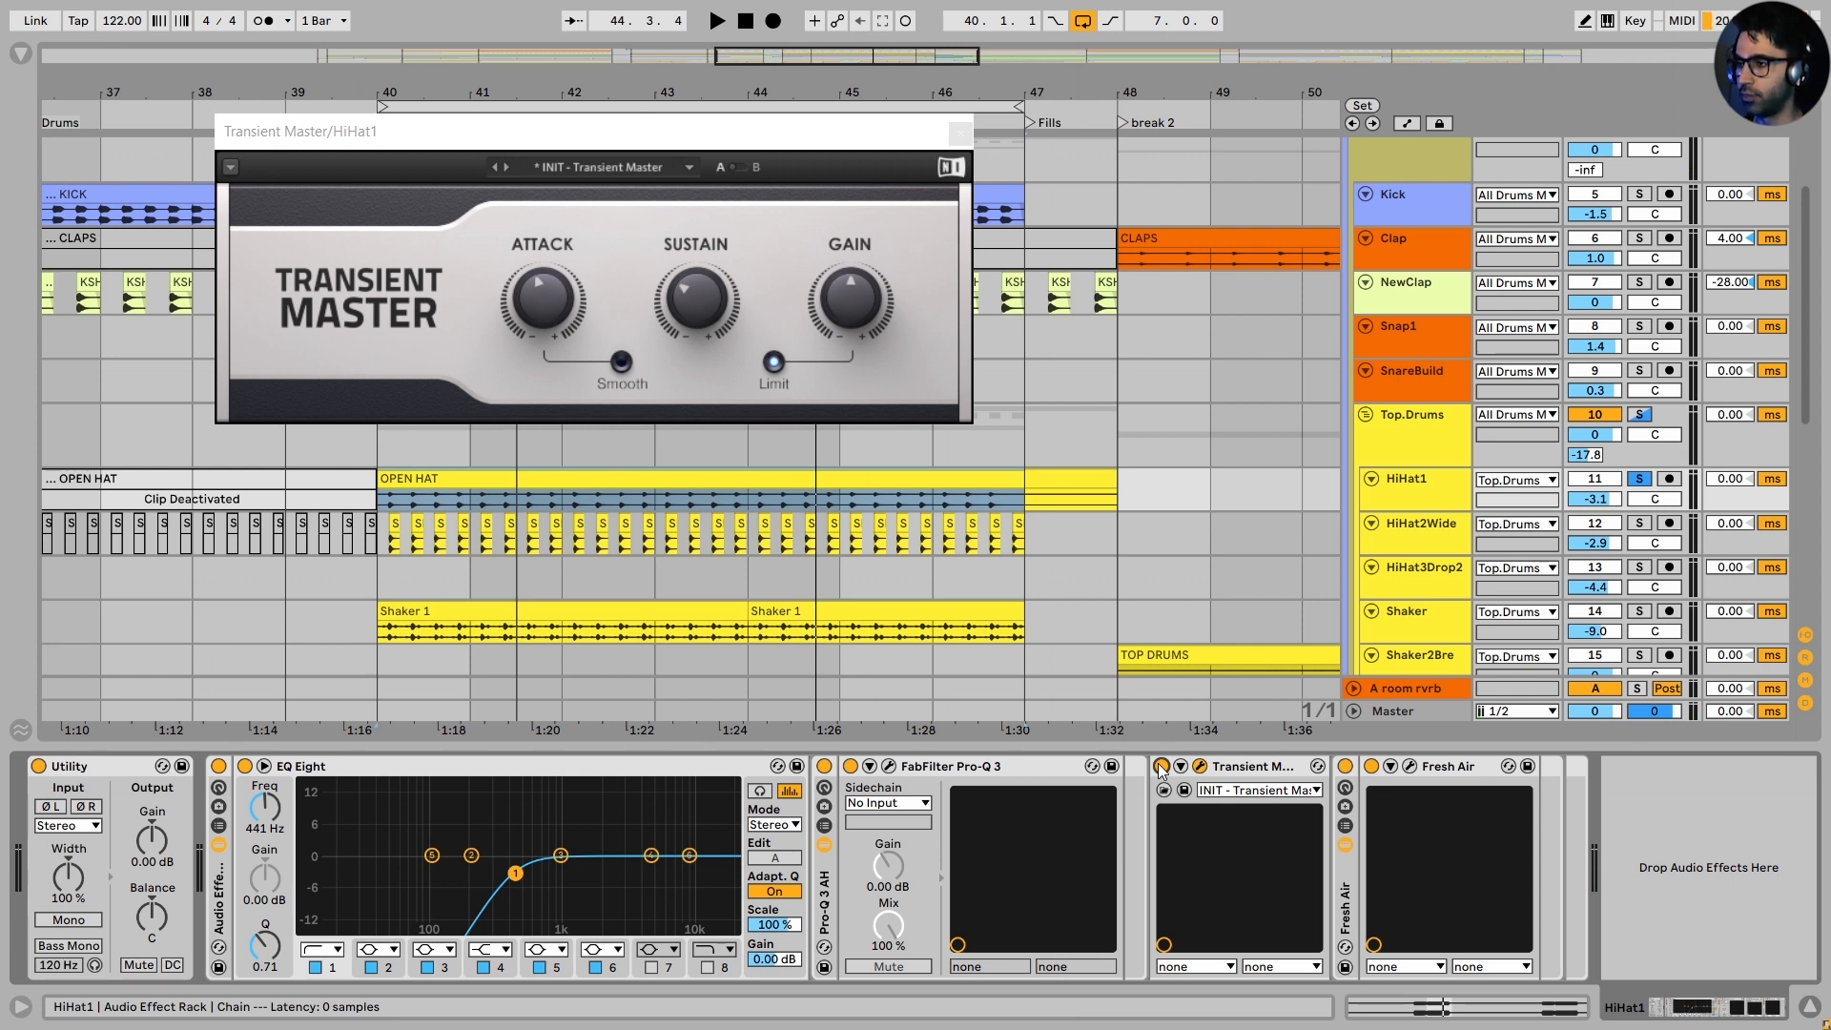
mouse_move(564, 265)
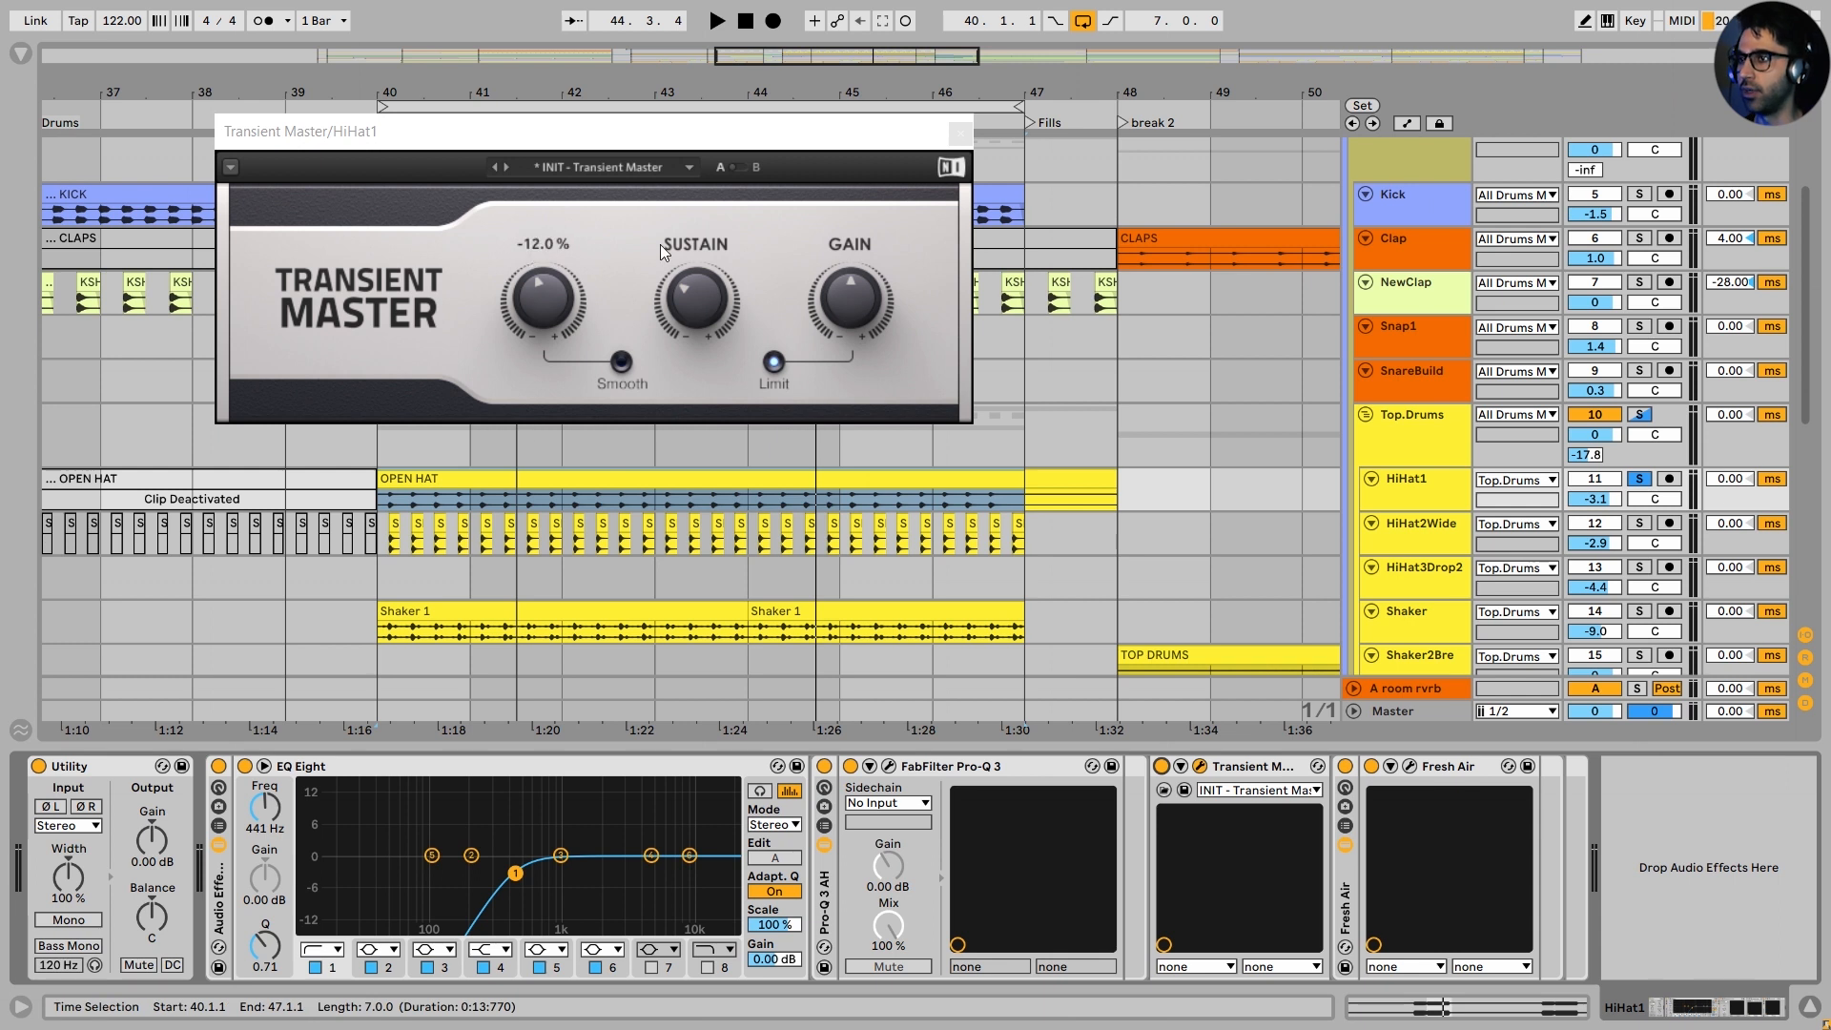
Compare HiHat1 with the Fresh Air rack bypassed and enabled, and close the plug-in
left_click(1409, 766)
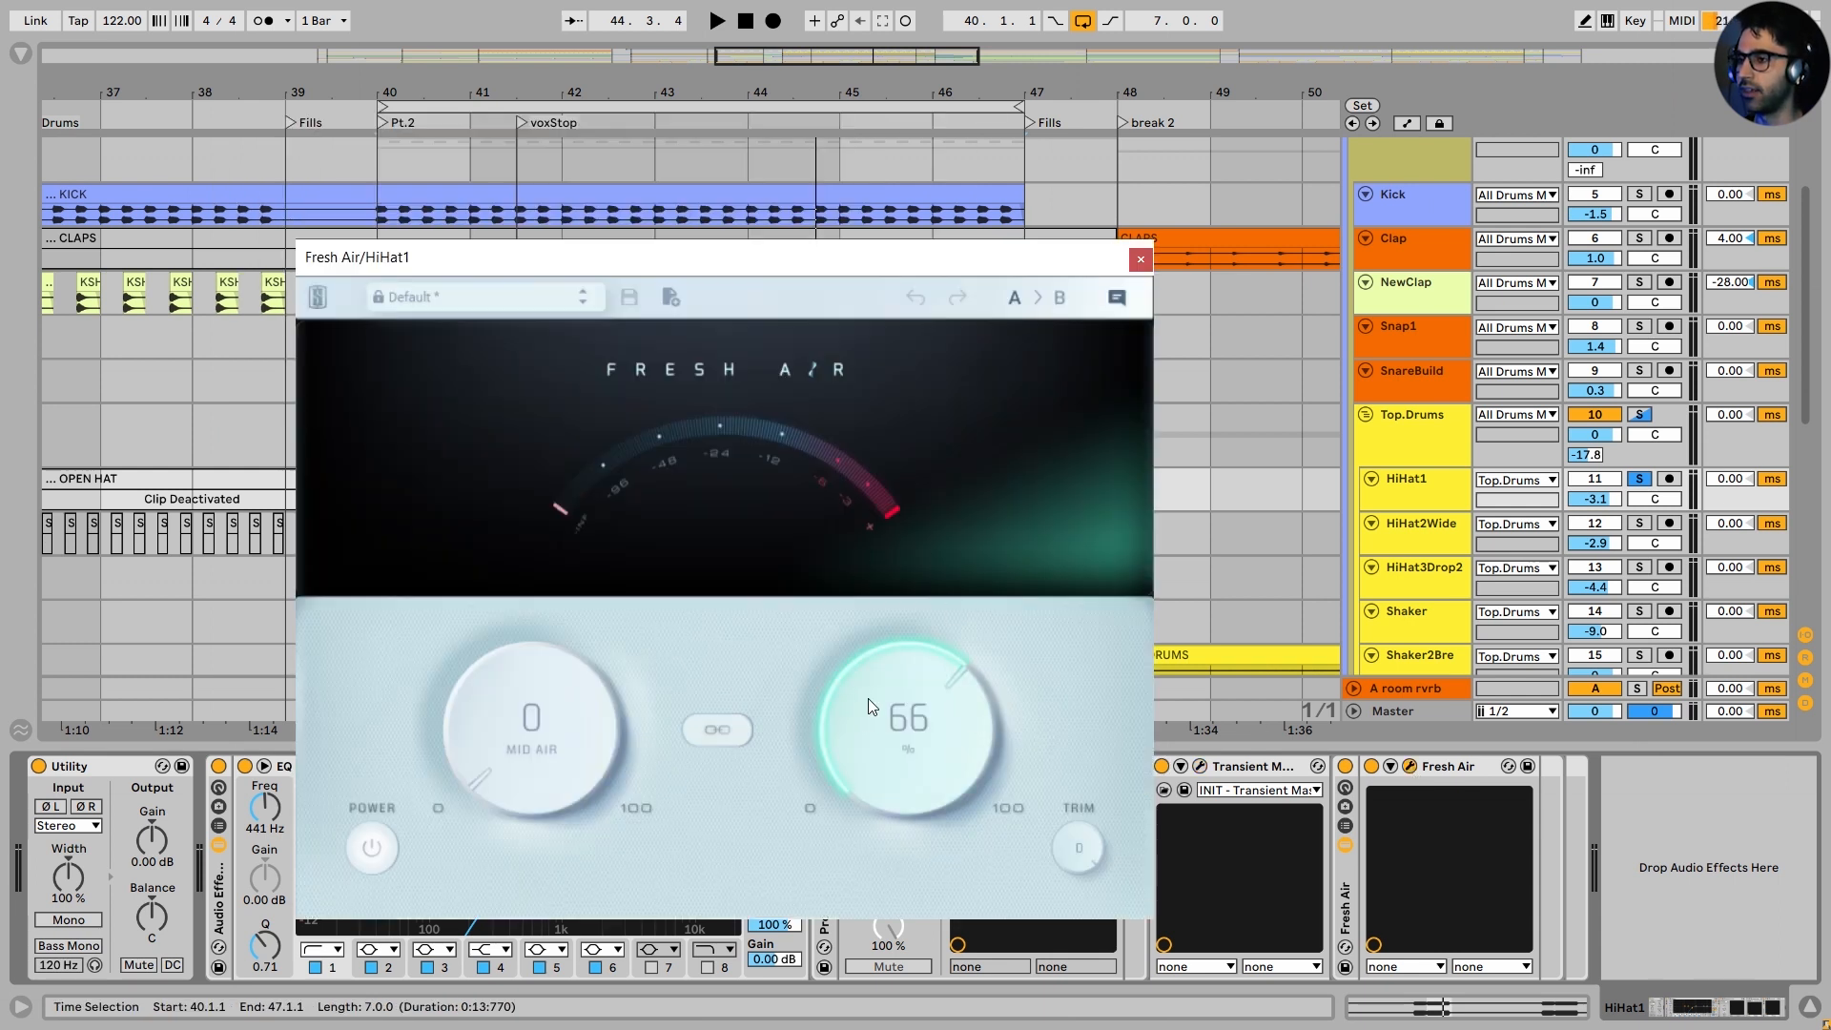
key("space")
left_click(1341, 769)
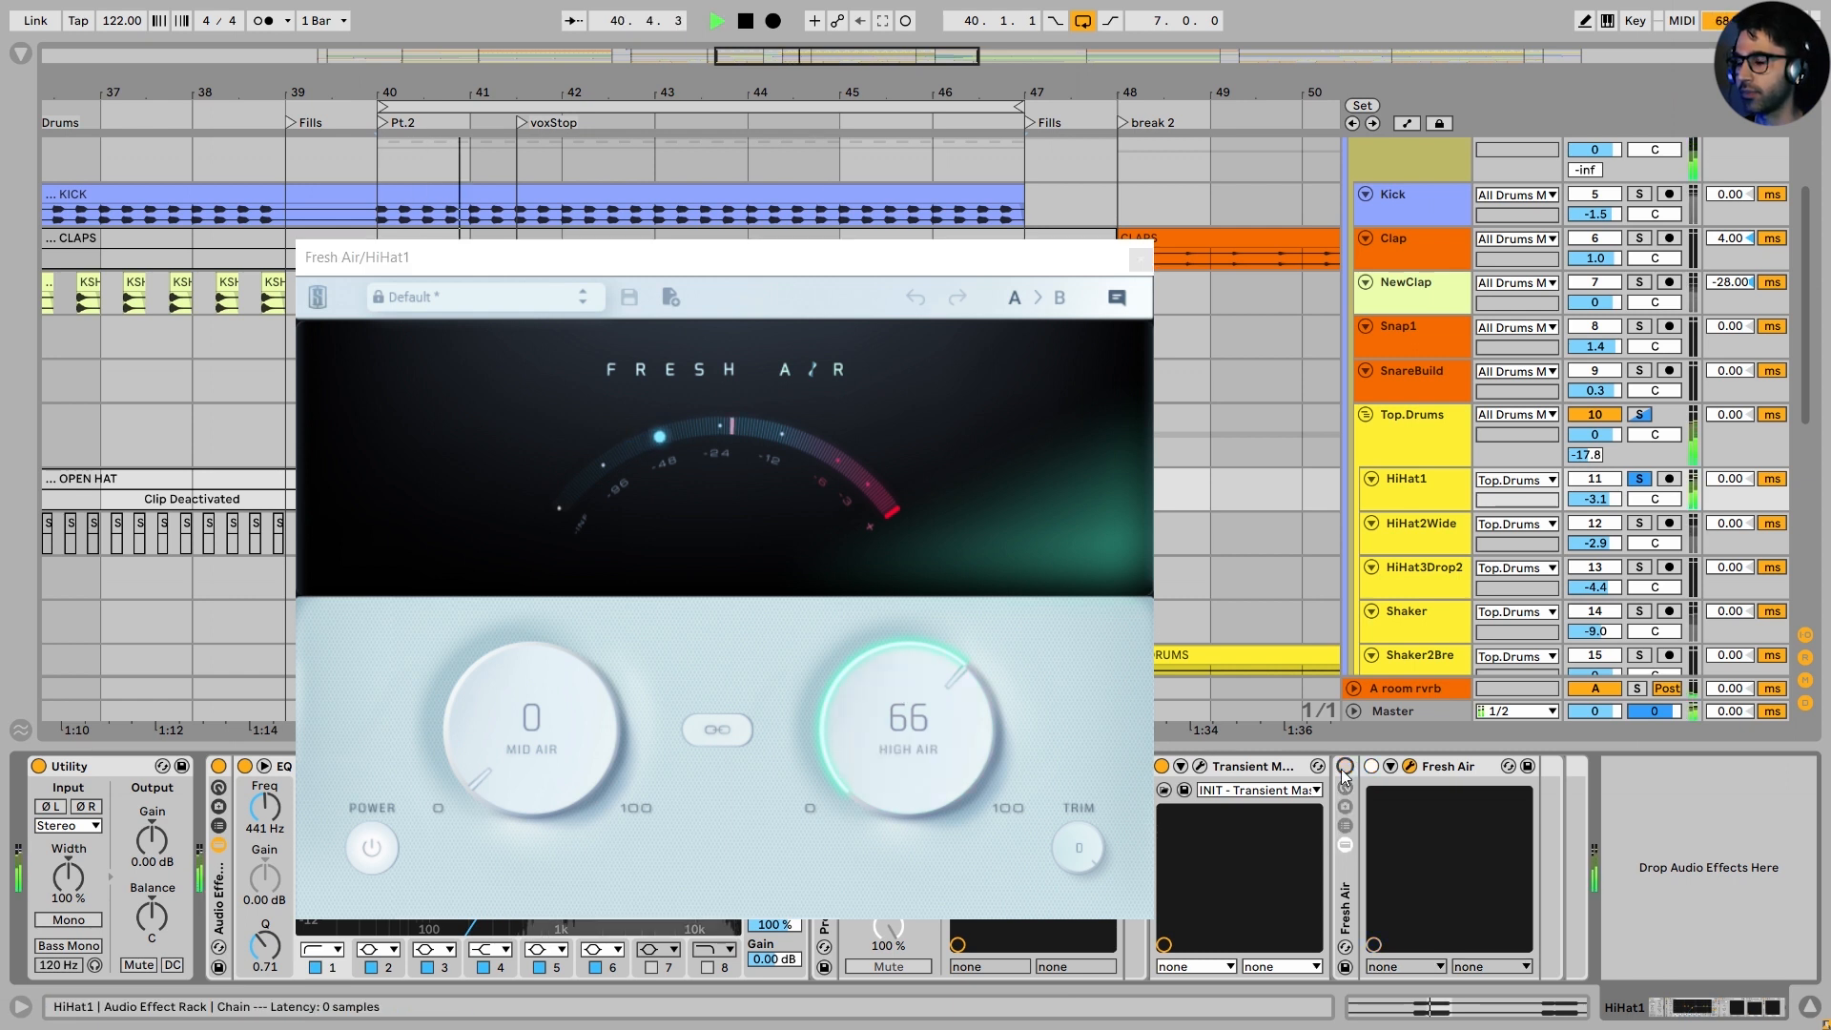
left_click(1341, 769)
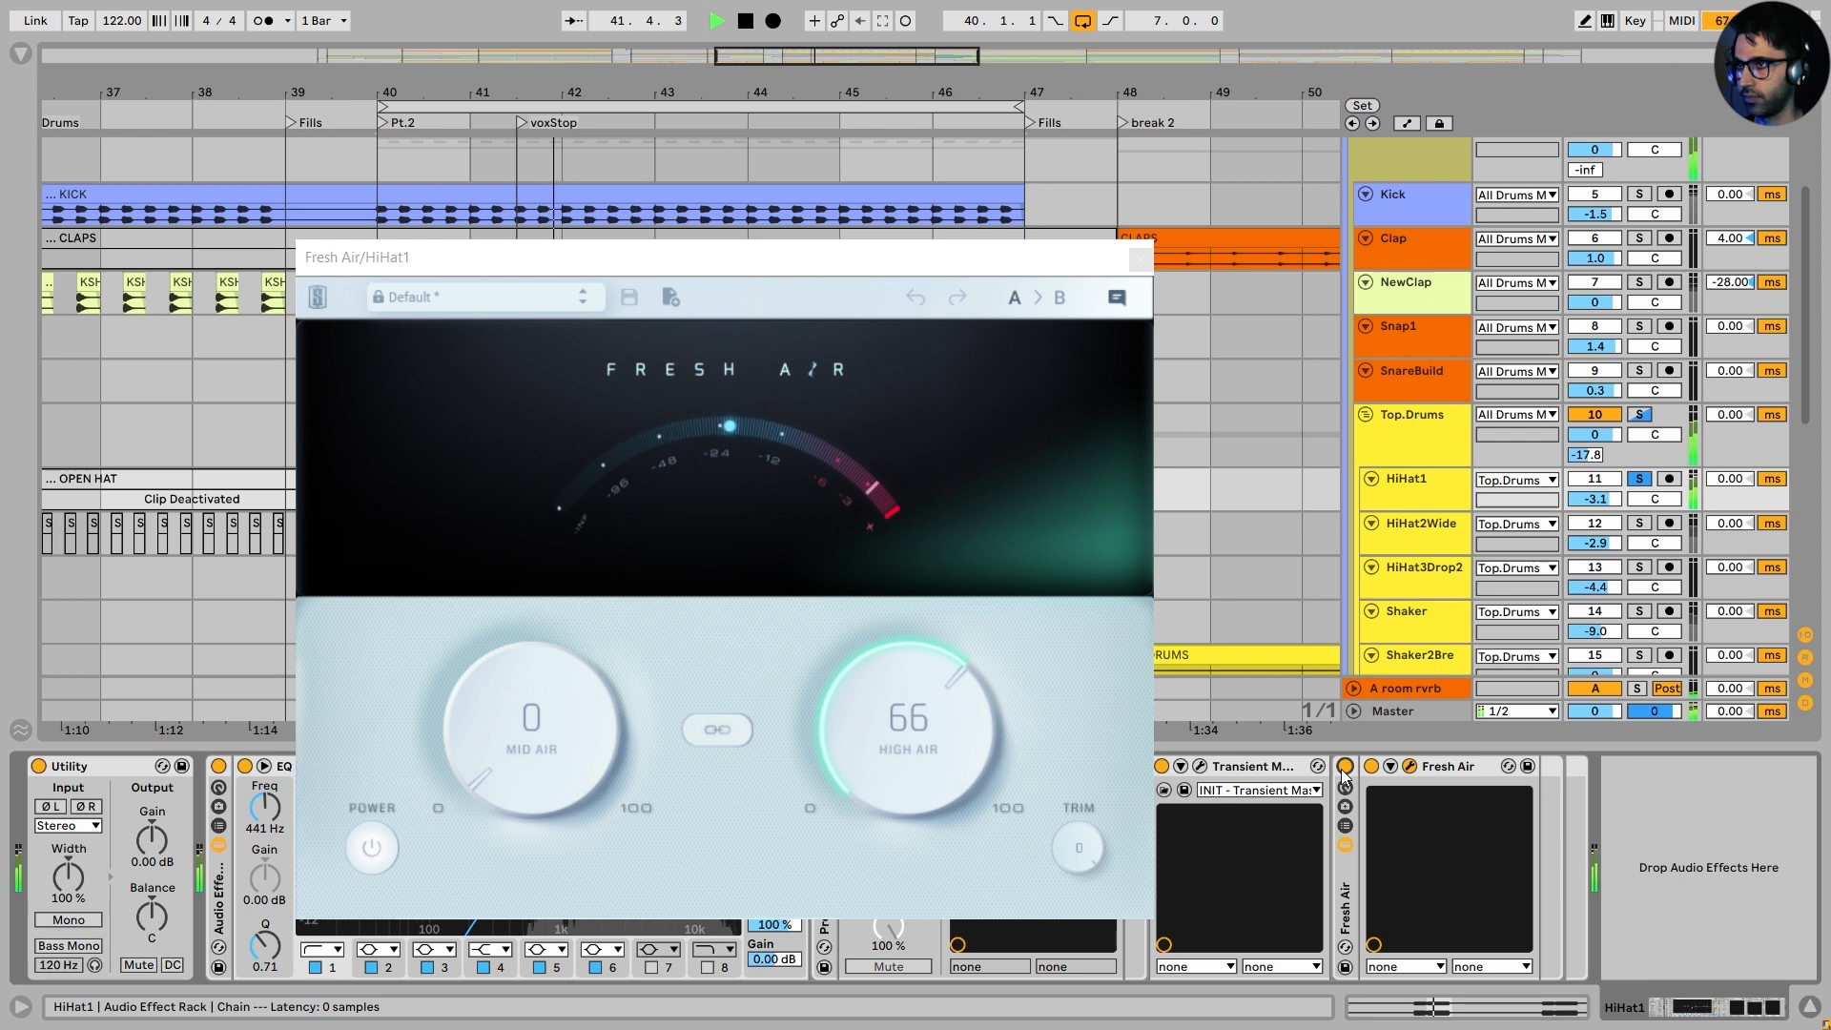
key("space")
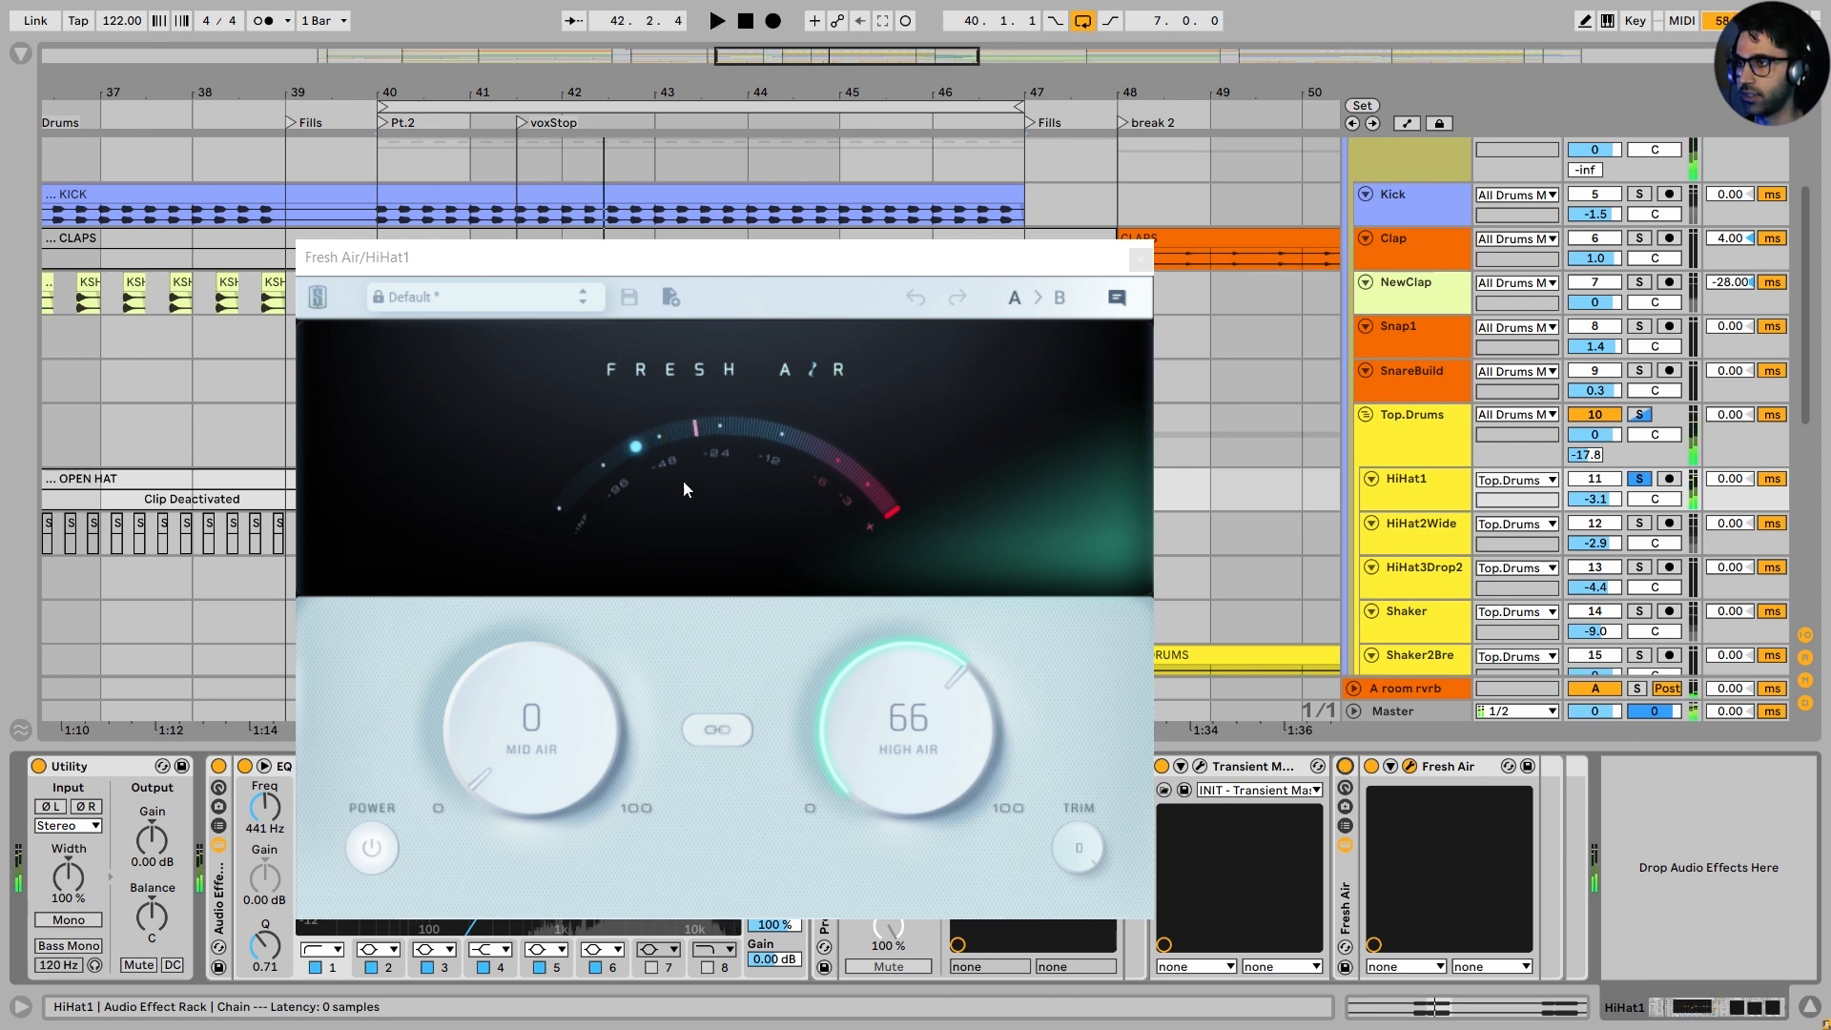
left_click(1139, 258)
Solo the HiHat2Wide track and inspect its Haas Effect Delay and Fresh Air settings
scroll(1421, 456, "down", 2)
left_click(1420, 456)
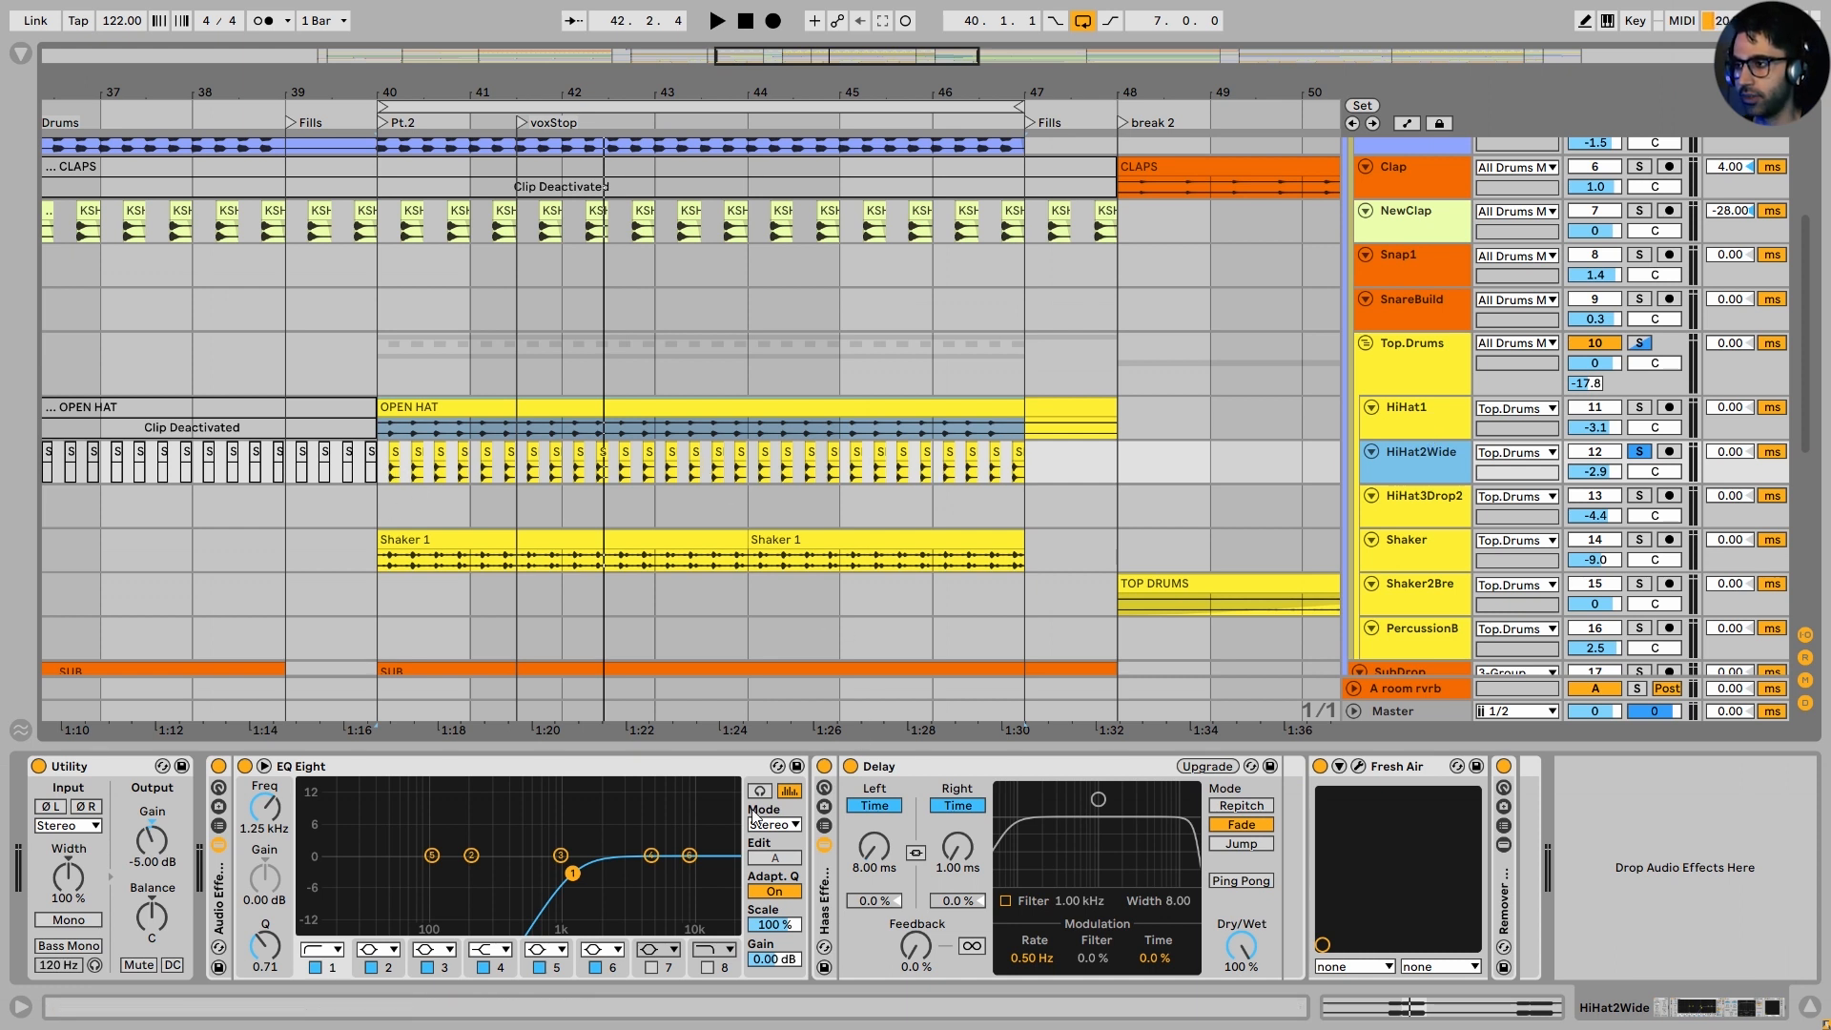
left_click(968, 765)
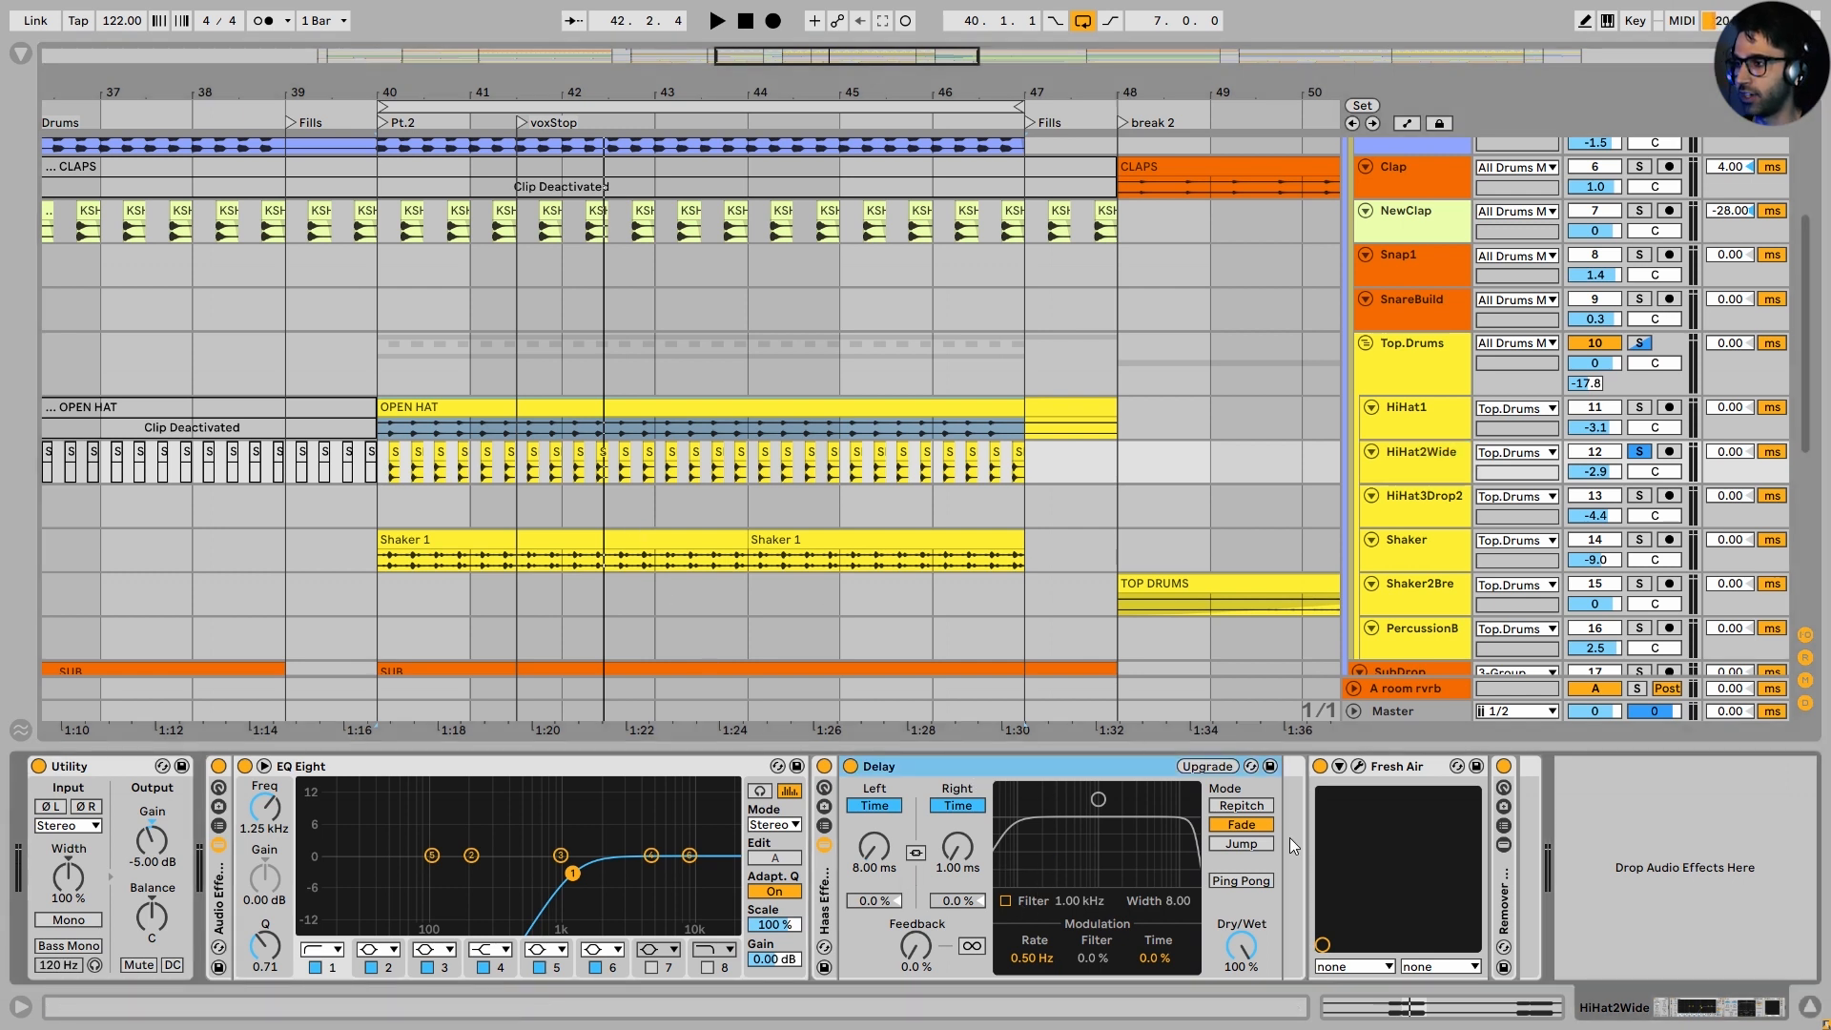
left_click(1382, 767)
left_click(1355, 765)
left_click(1182, 322)
Show the devices of HiHat2Wide's Remover rack and look over its FabFilter Pro-Q 3 instances
left_click(1504, 844)
left_click_drag(1422, 907, 991, 867)
left_click_drag(1728, 867, 1121, 890)
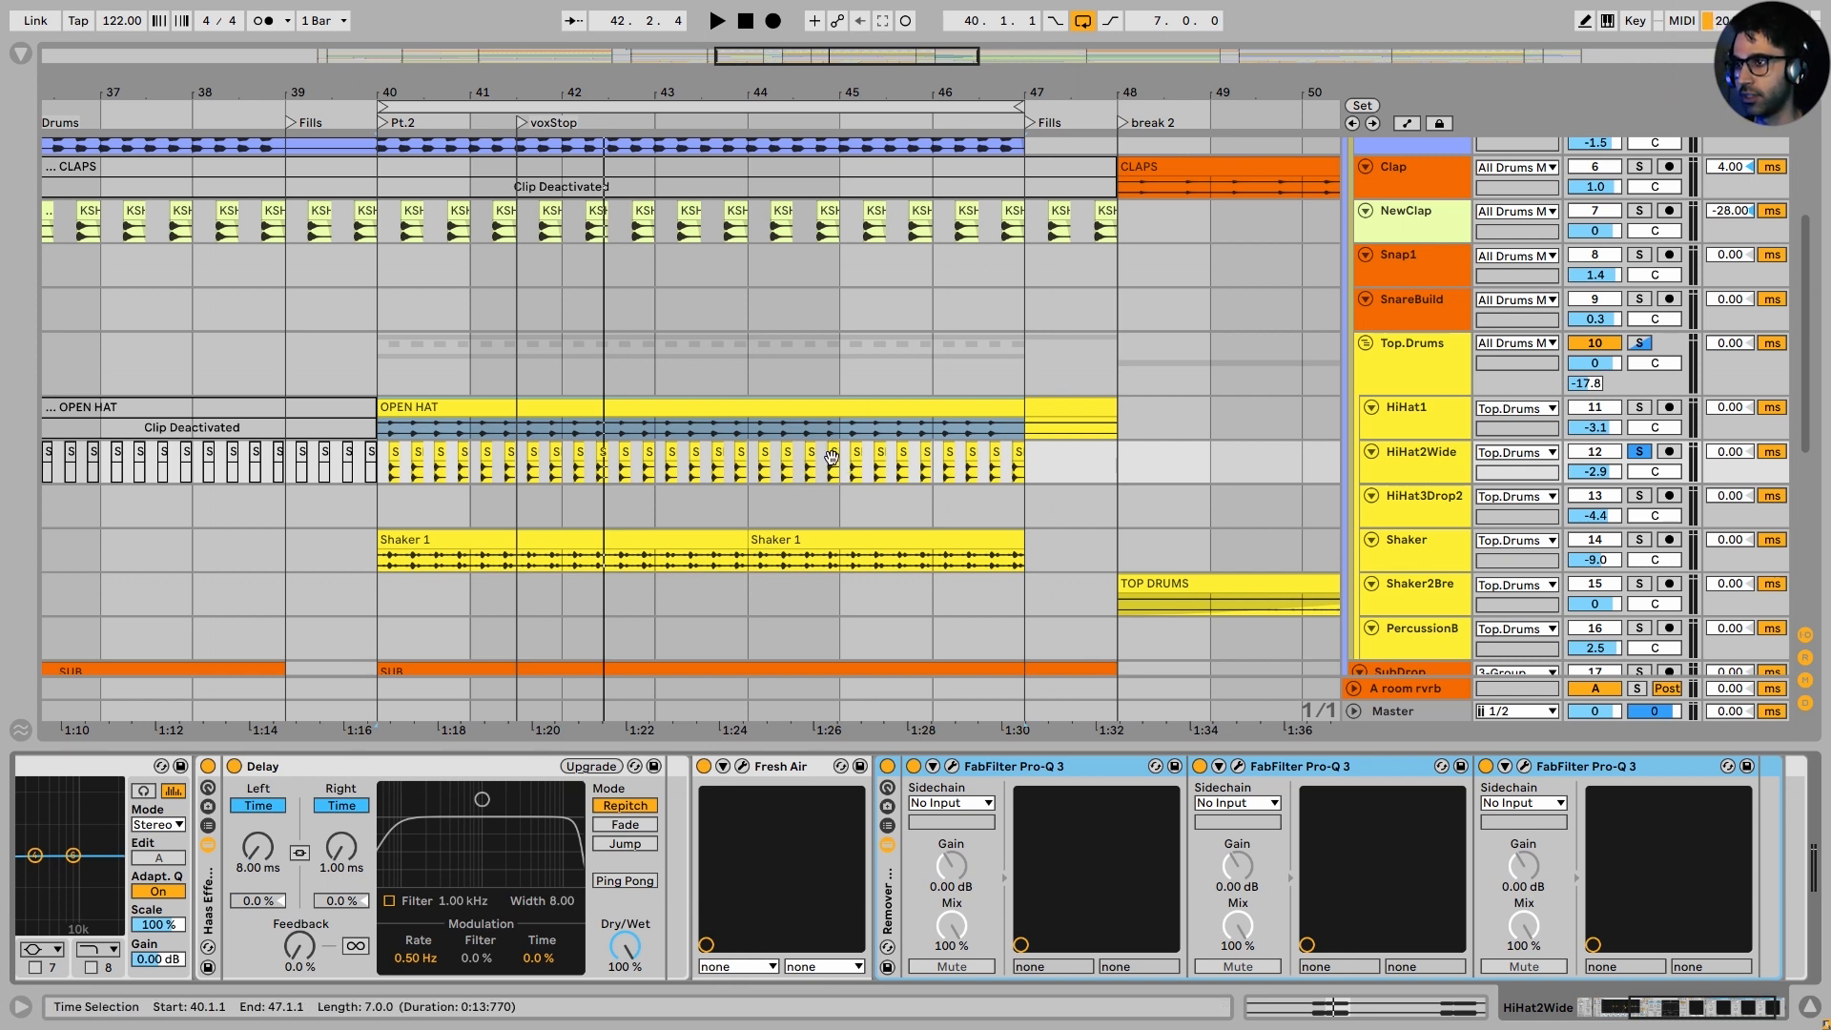
Examine the OPEN HAT clip against the HiHat2Wide clips in the arrangement, and reselect the HiHat2Wide track
left_click(812, 427)
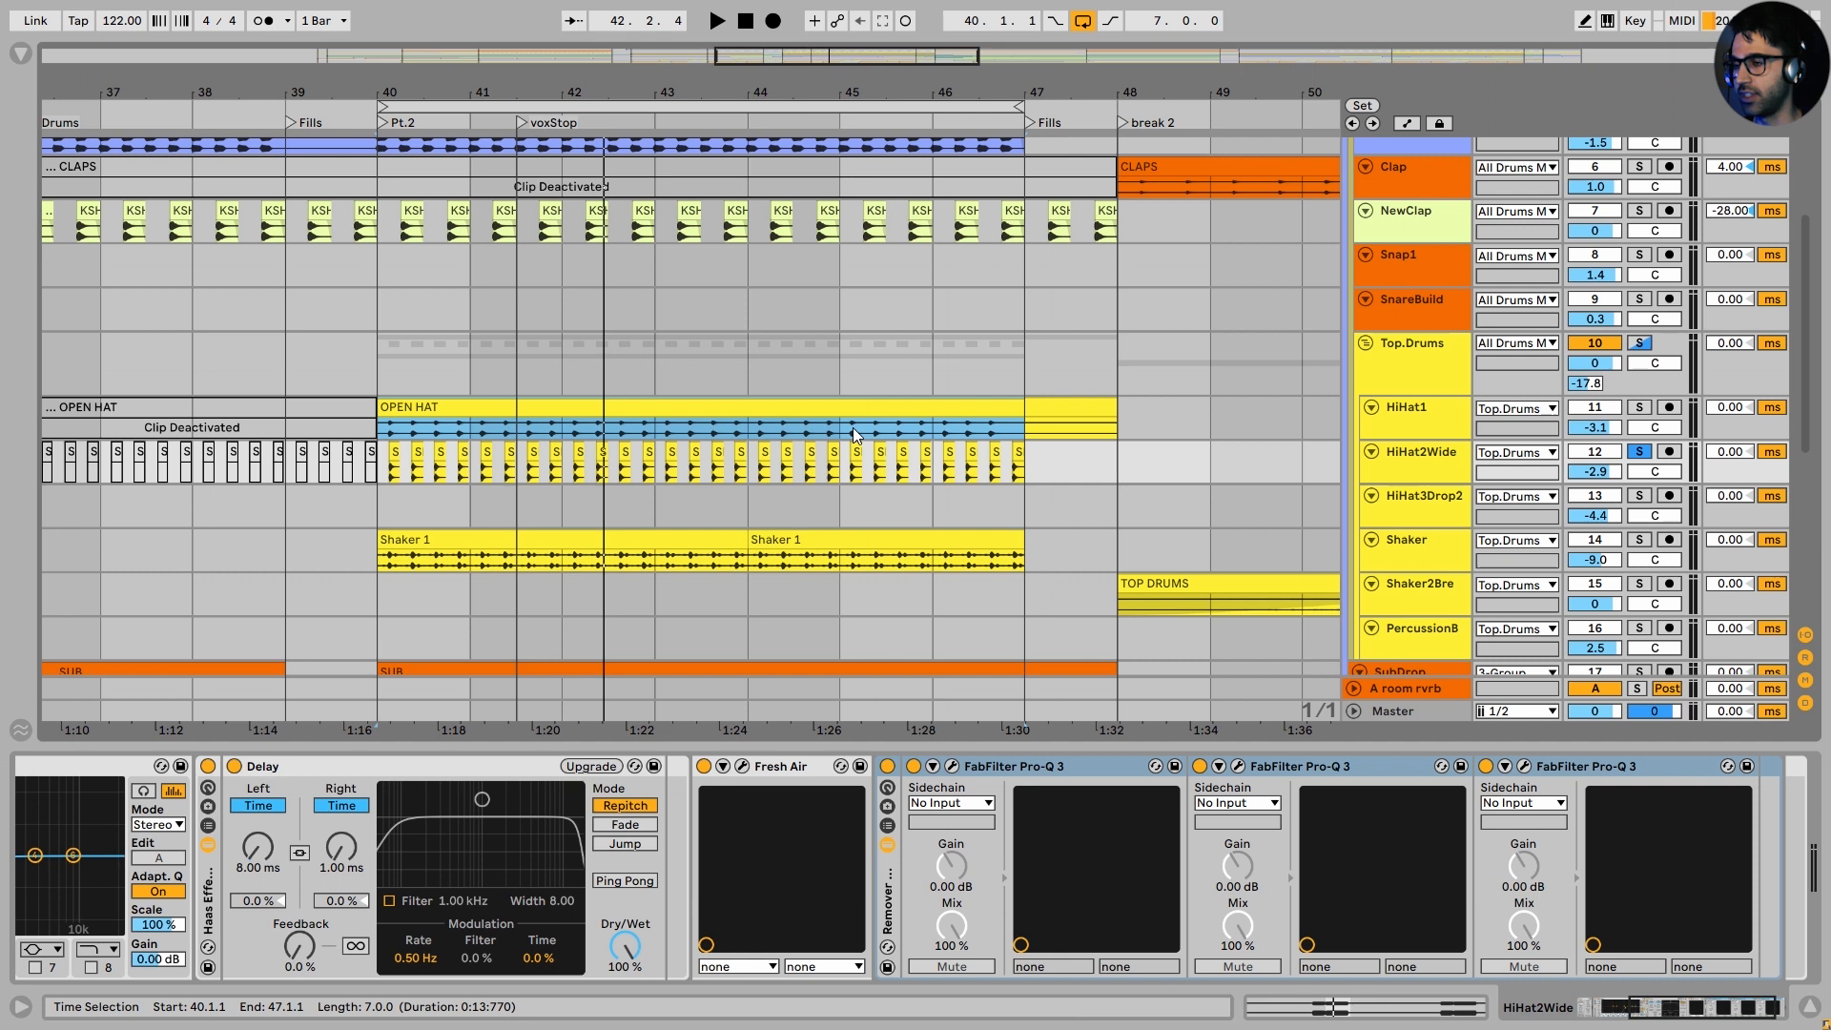
left_click(797, 469)
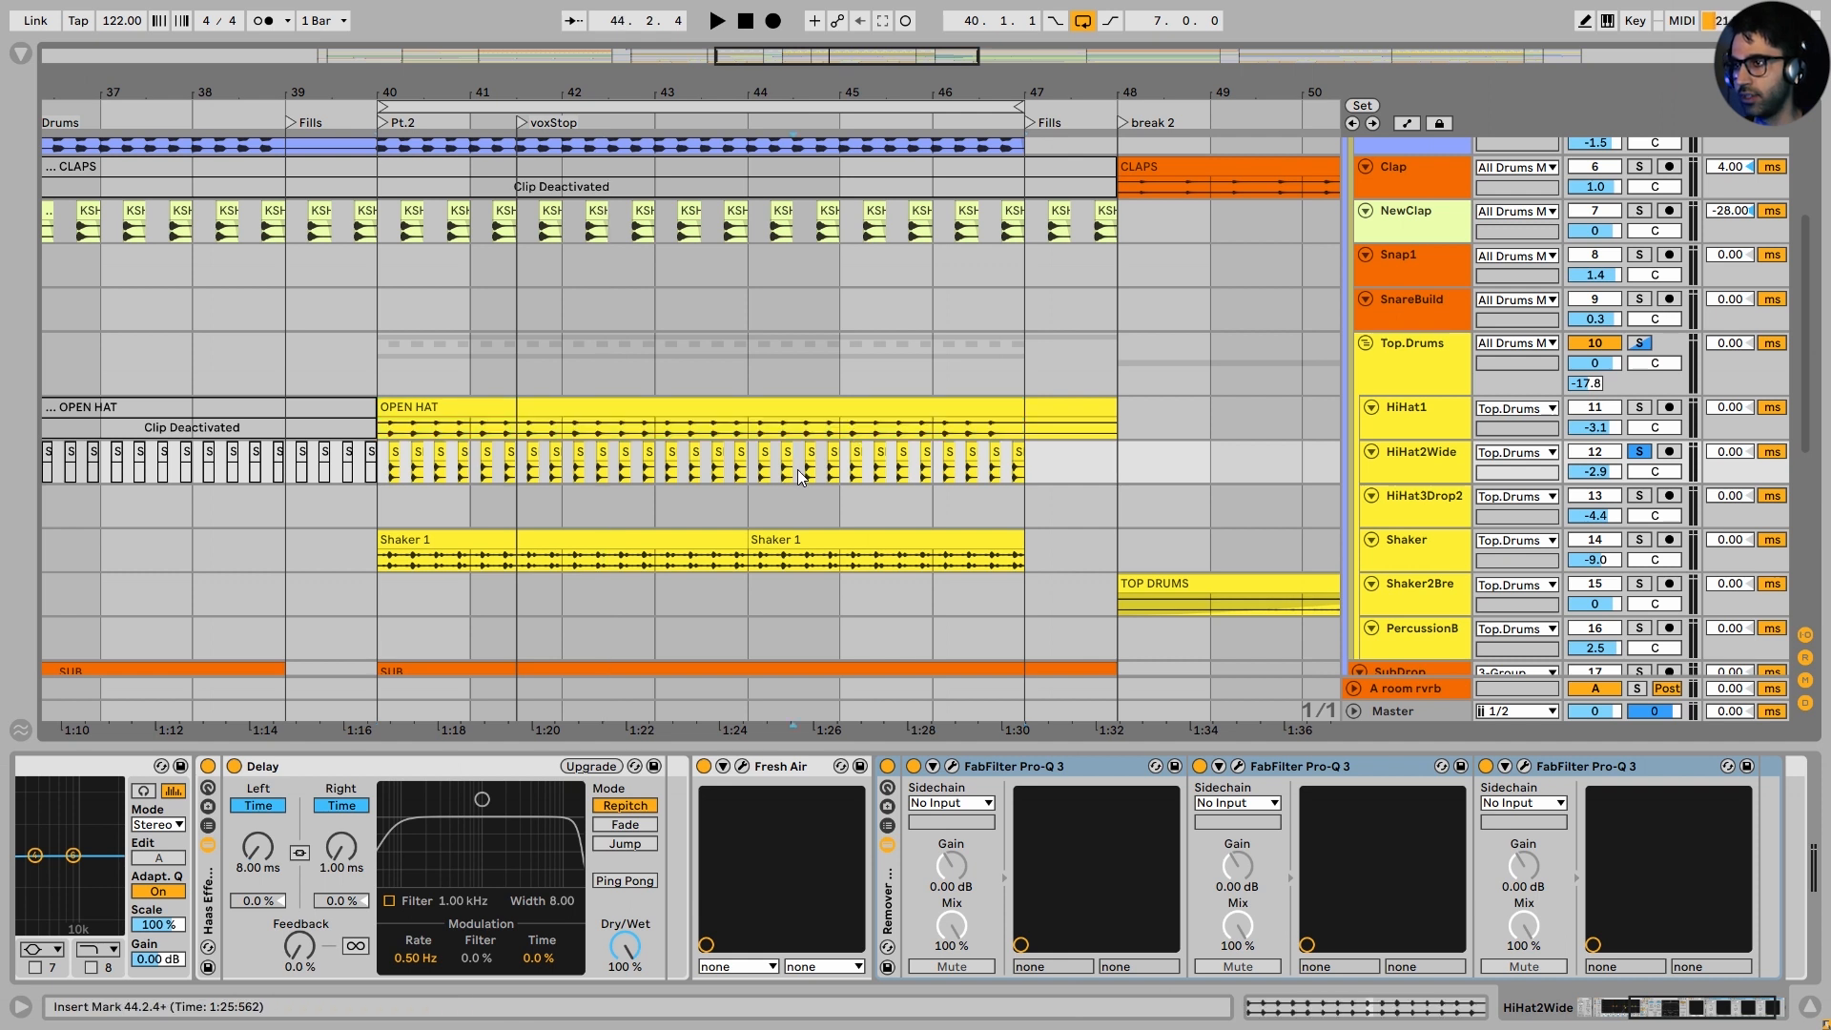
left_click(806, 421)
left_click(1367, 473)
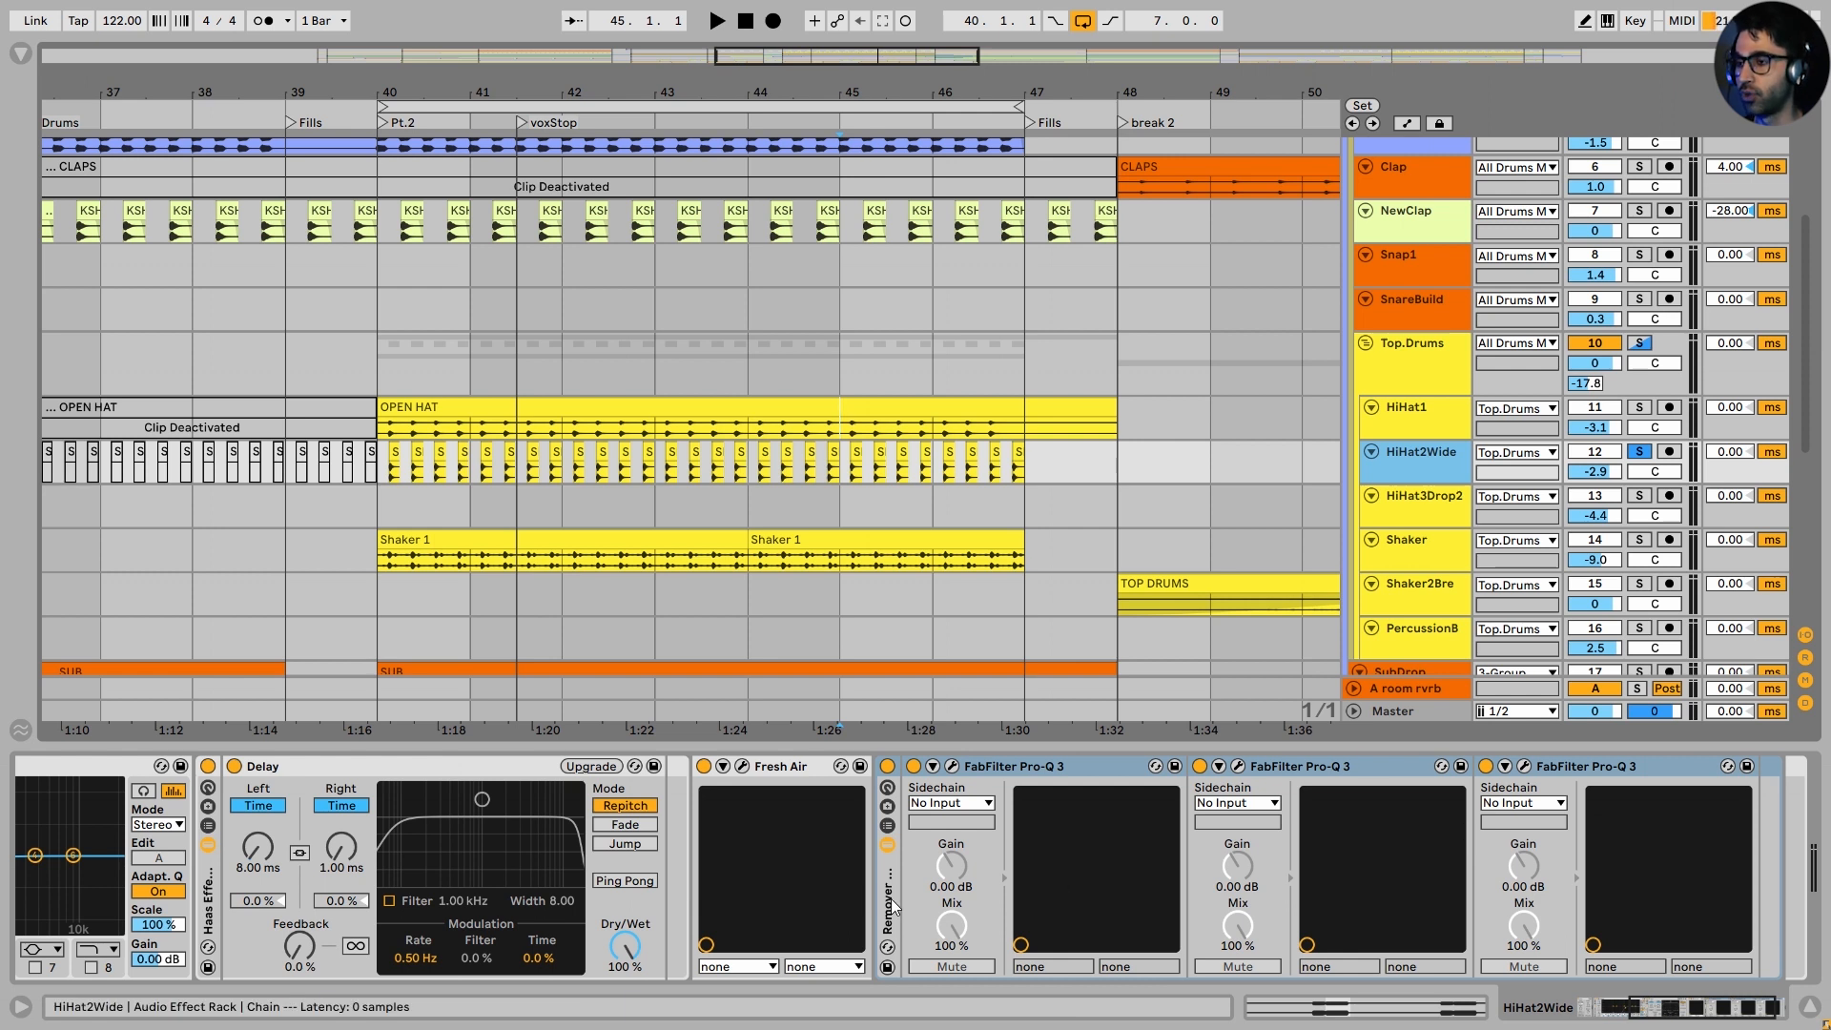
Solo the Shaker track and play it back through its EQ Eight and Auto Filter chain
left_click(1405, 551)
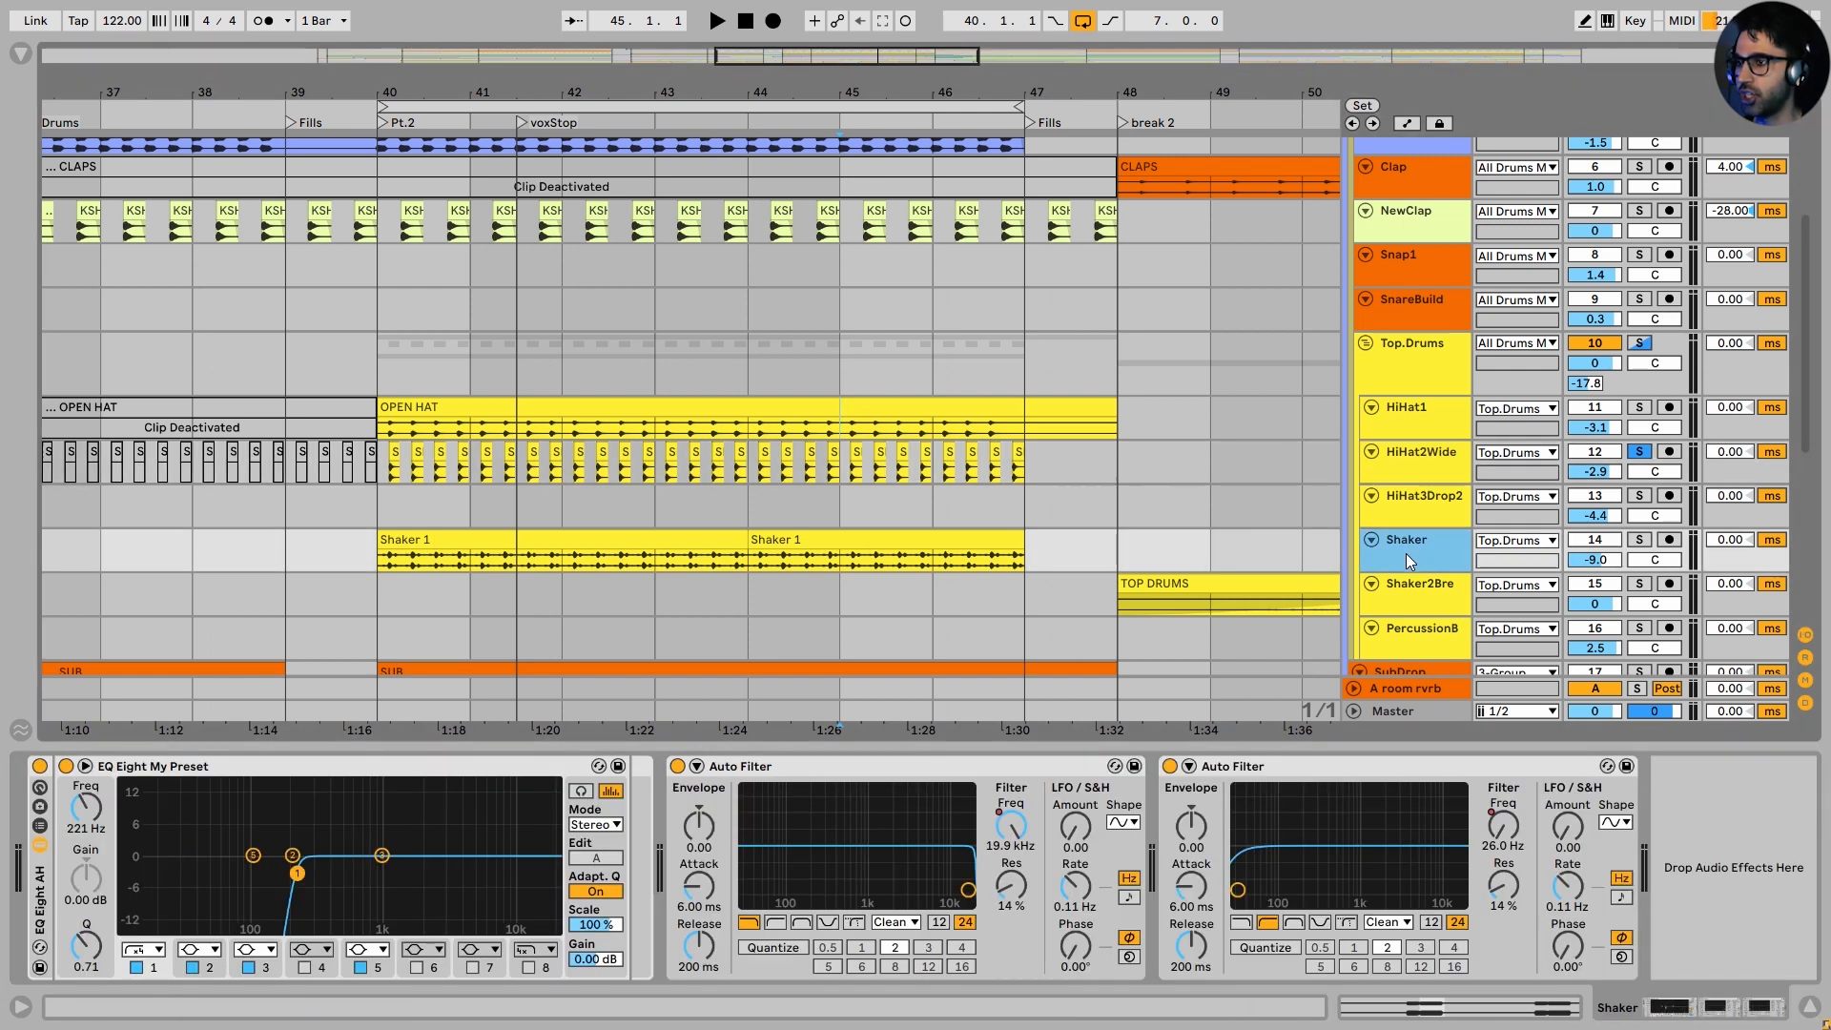
key("s")
key("space")
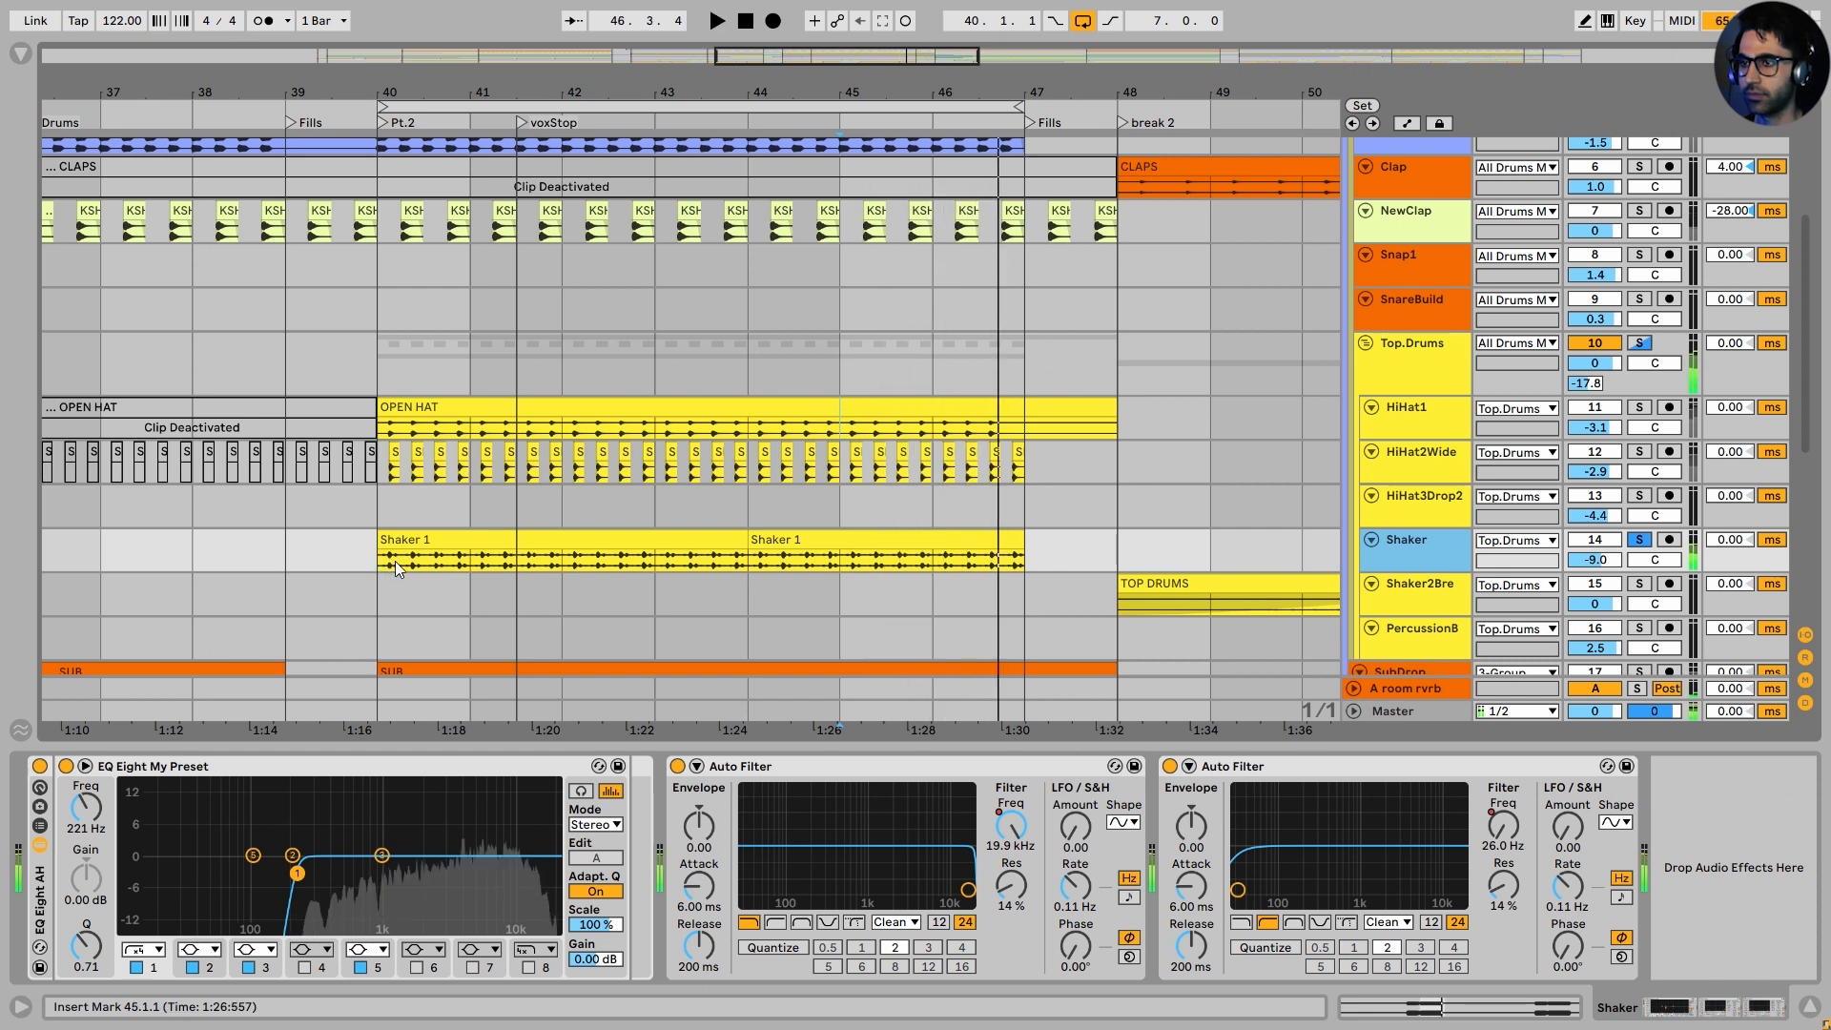
key("space")
Select the first Shaker 1 clip from bar 40 to 44, and inspect the track's two Auto Filter devices
left_click(463, 560)
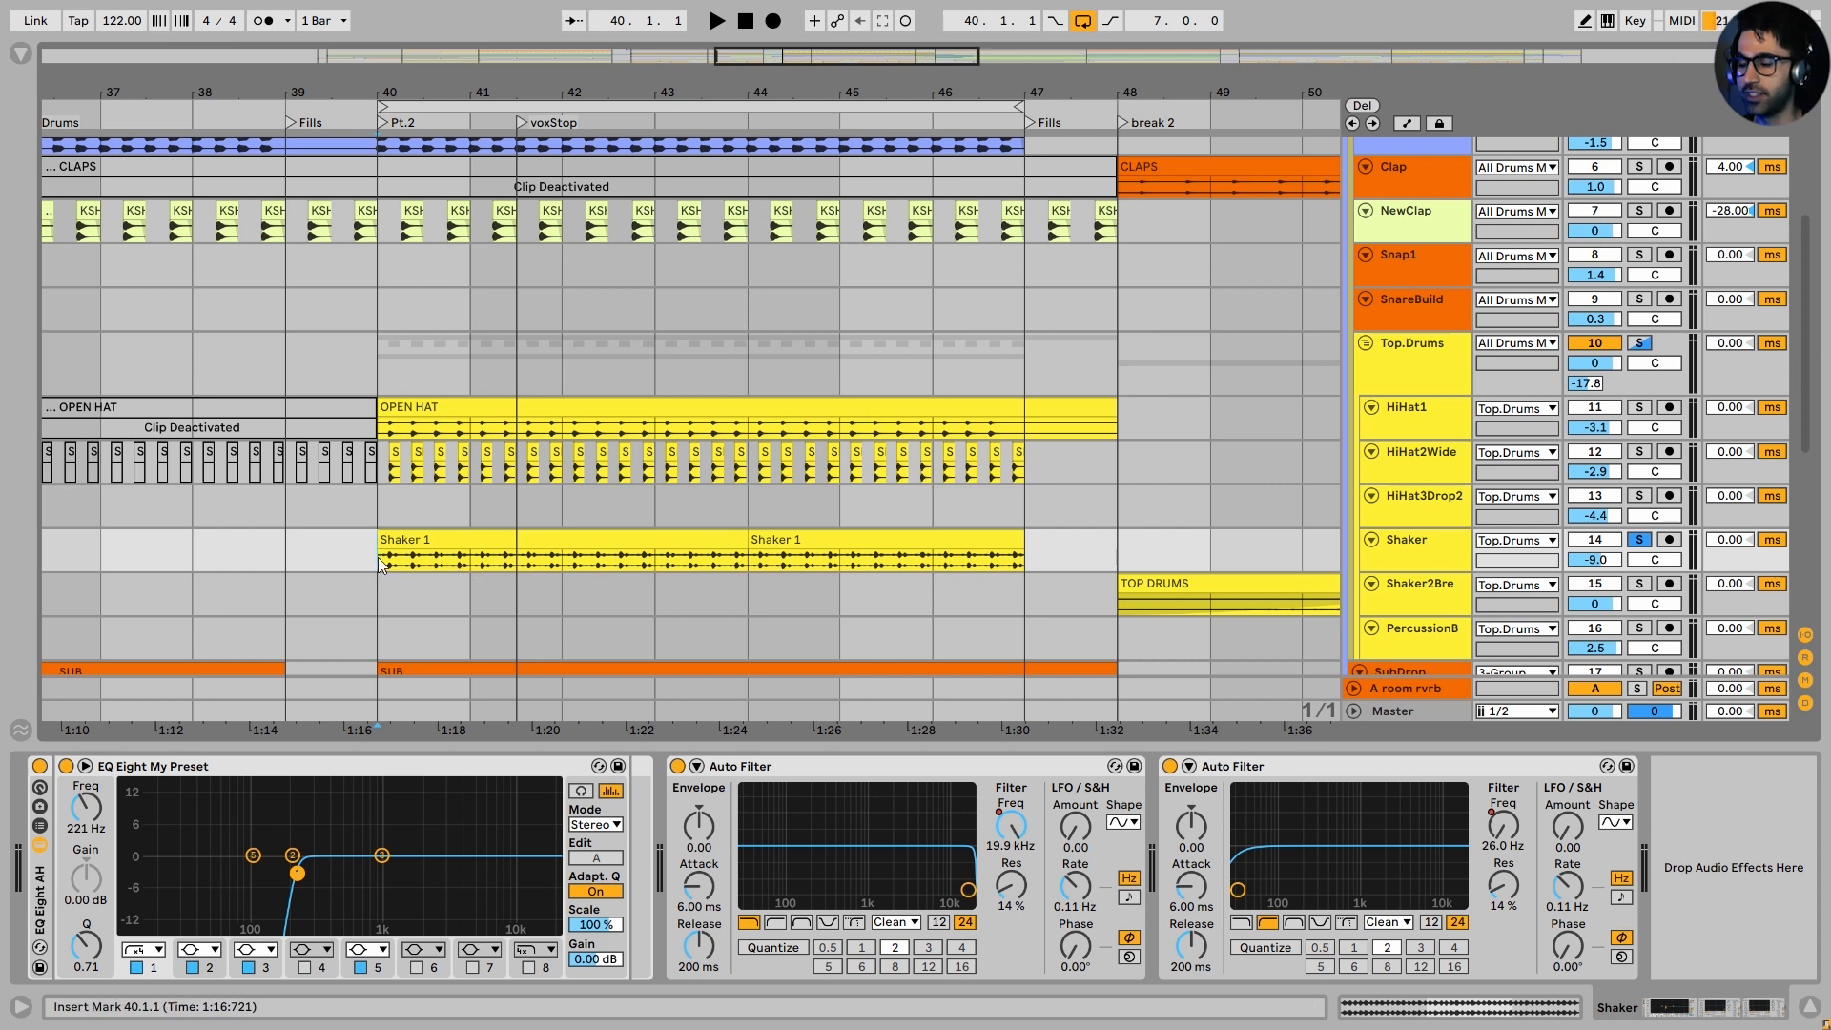
left_click_drag(377, 557, 747, 560)
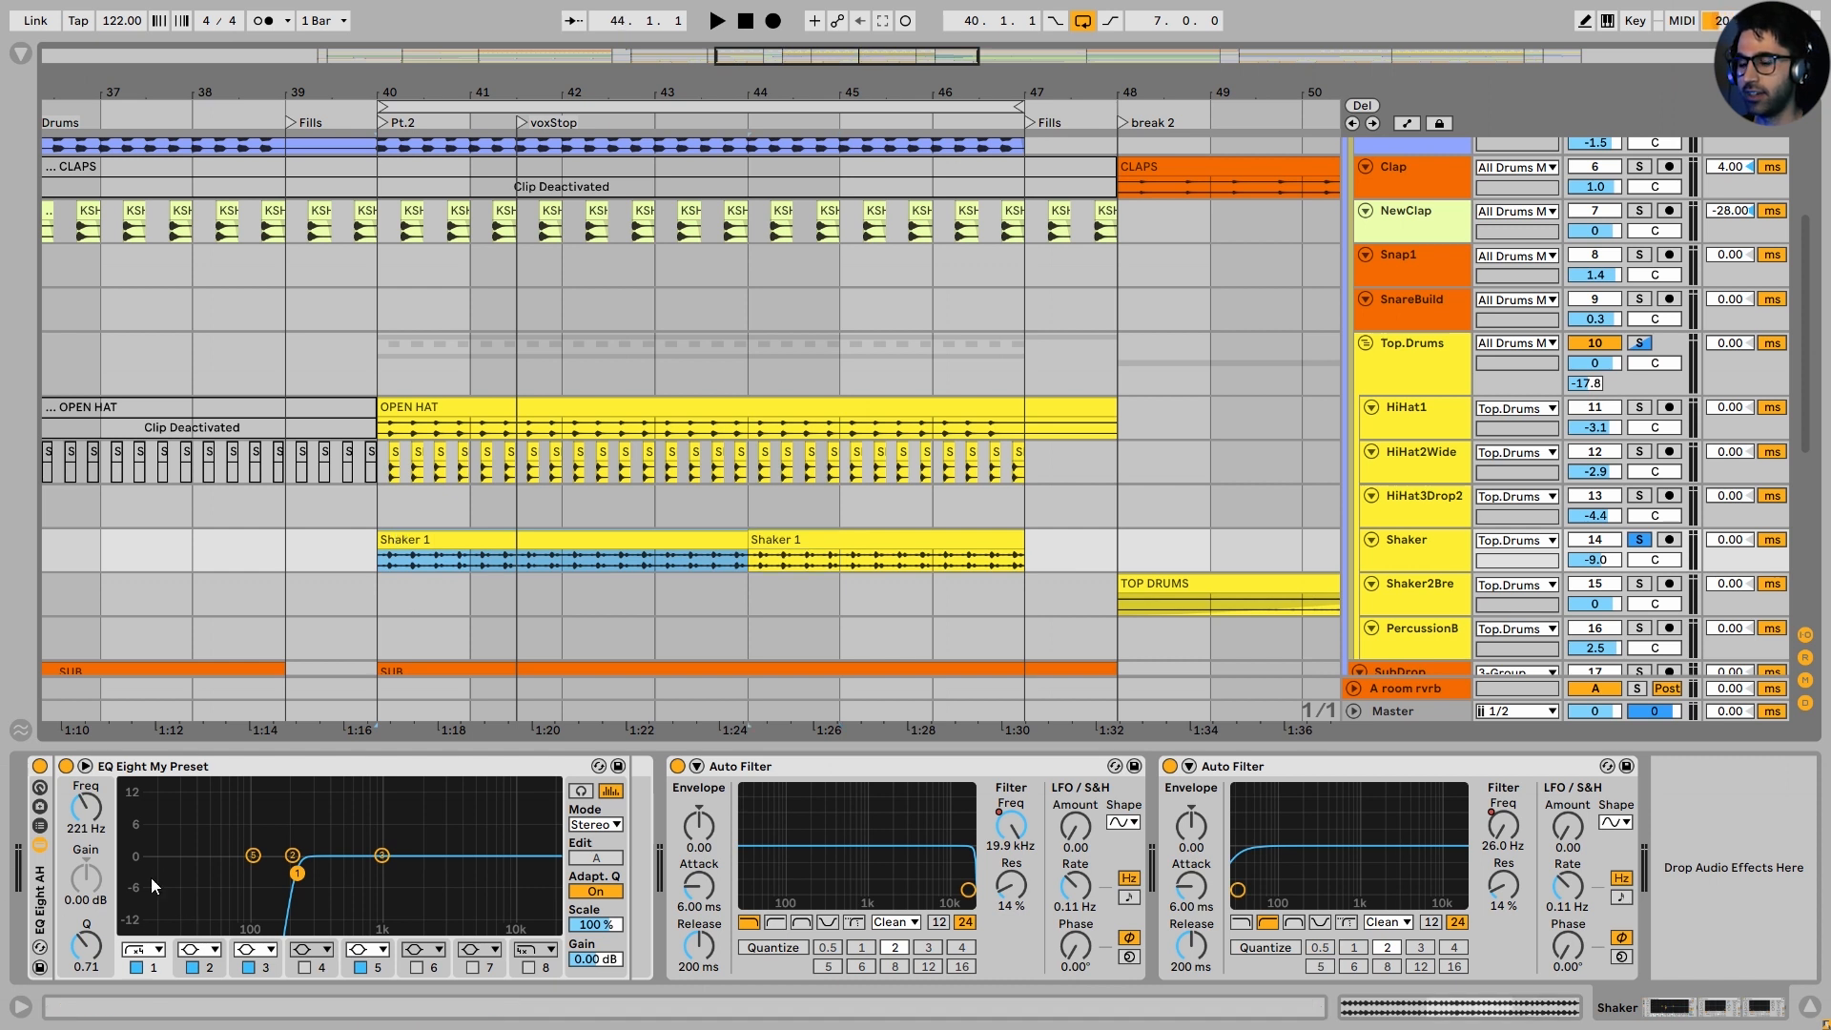
left_click(871, 768)
left_click(1277, 789)
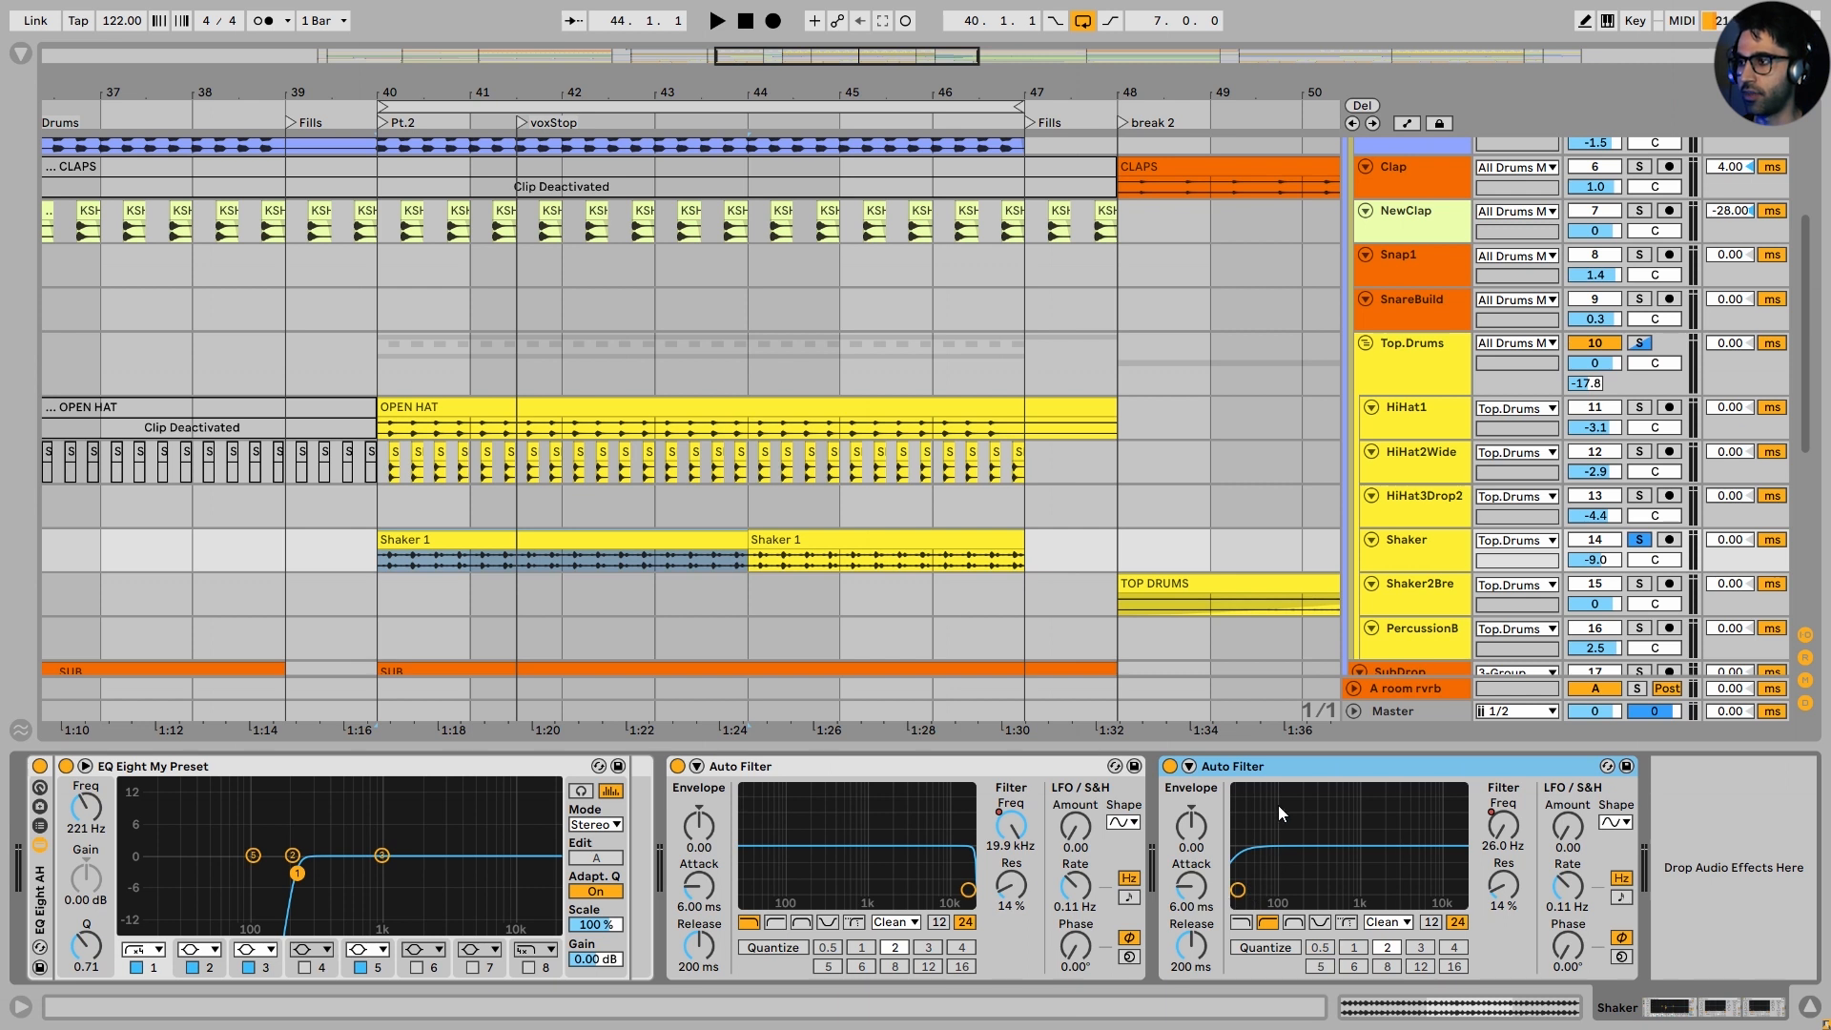
Check how much KClip3 clips the Top.Drums group during playback, close the plug-in, and inspect the Live 8 Compressor SC
left_click(1434, 368)
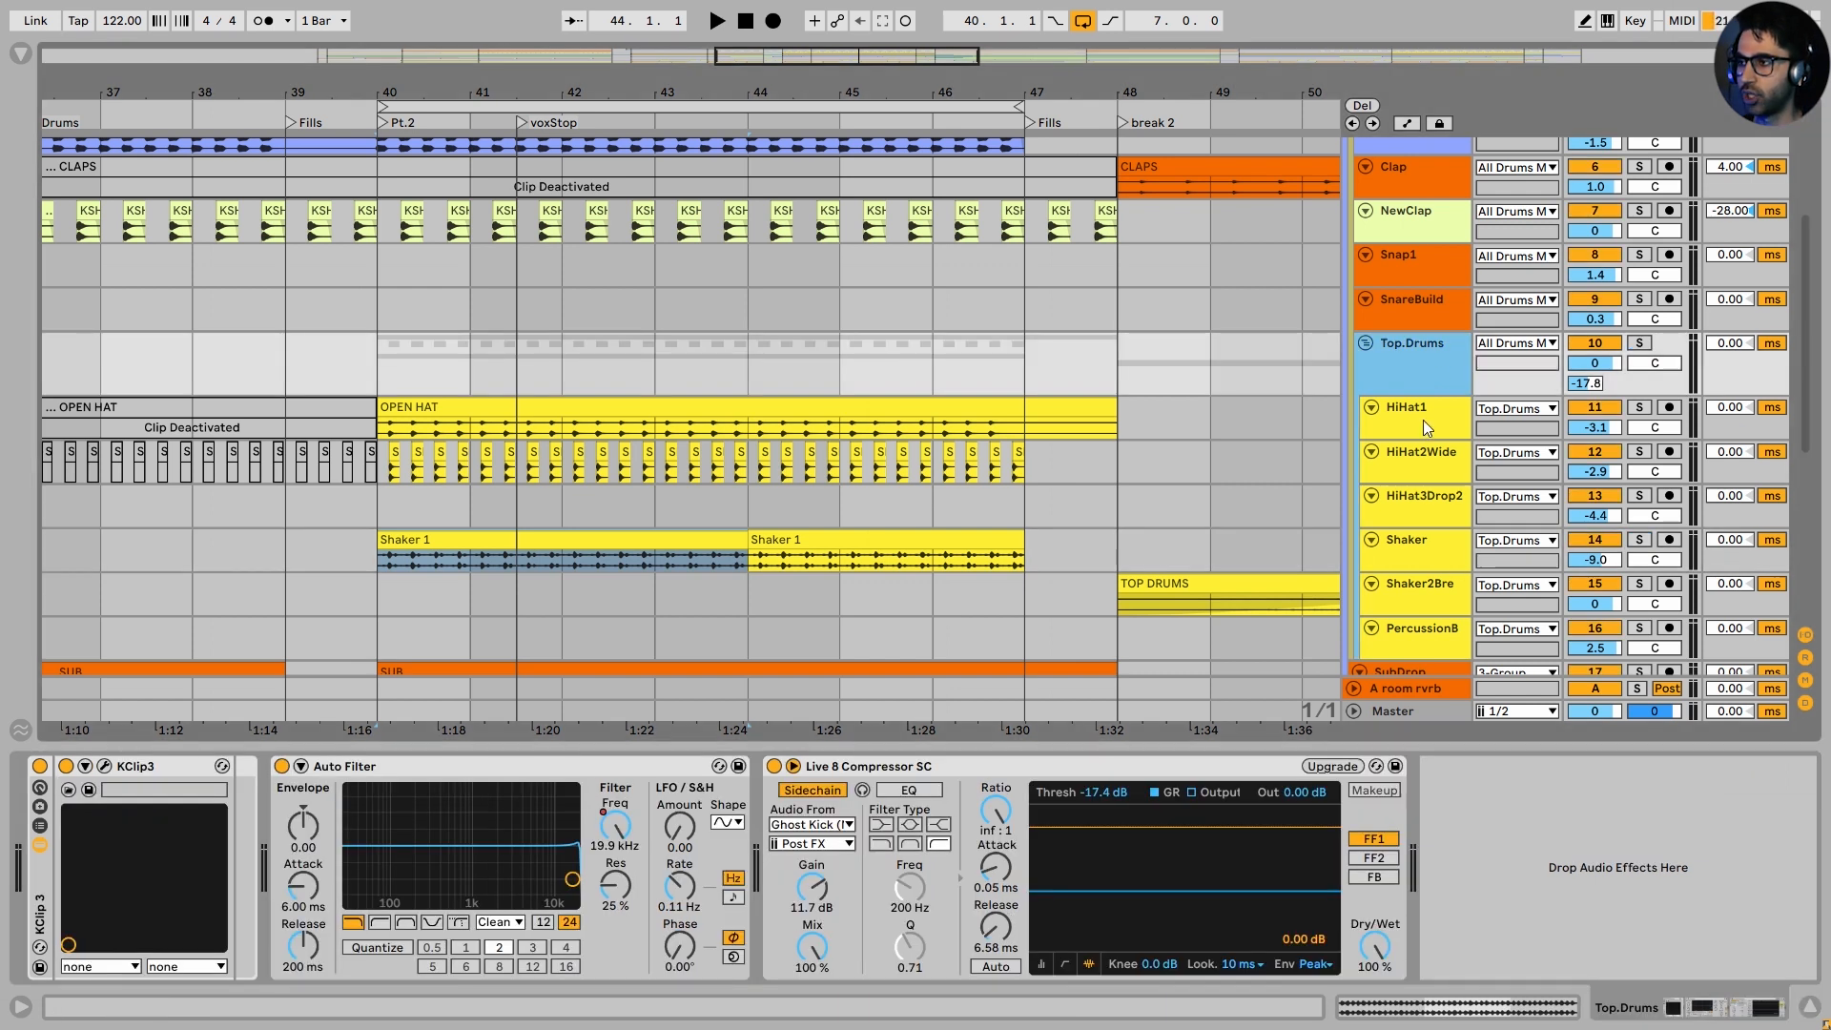
left_click(105, 767)
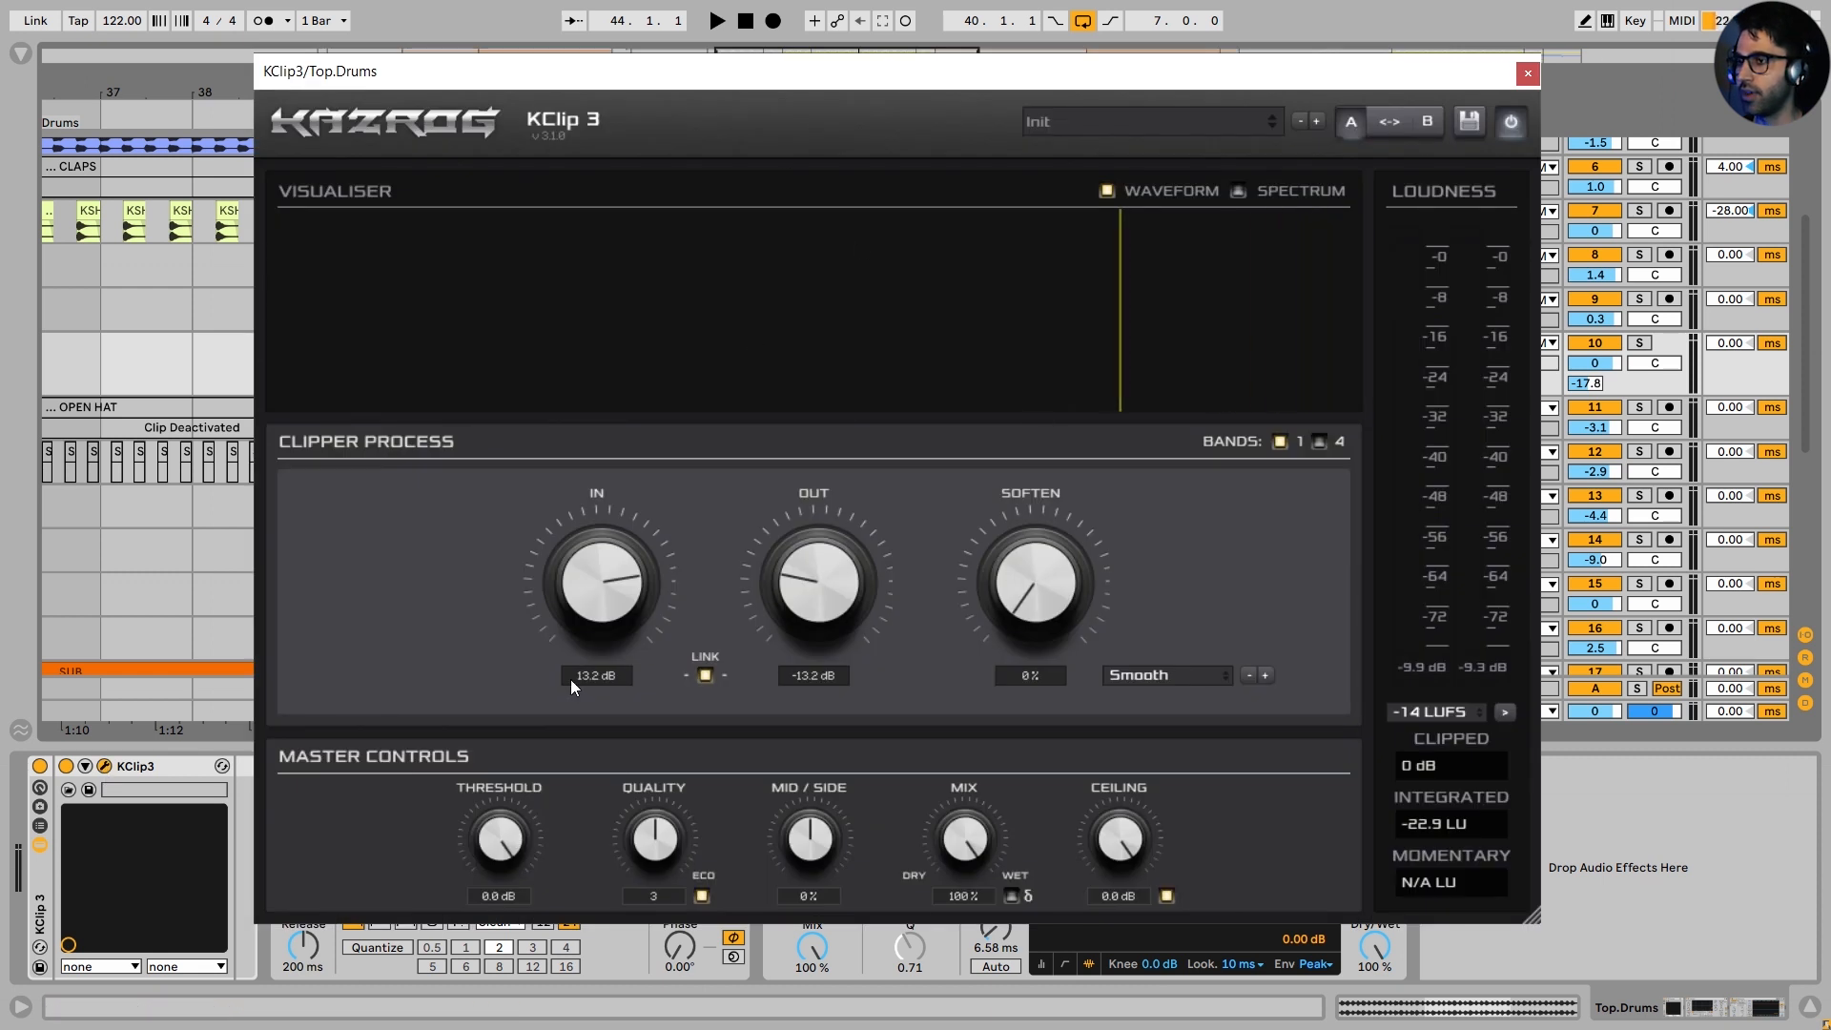
key("space")
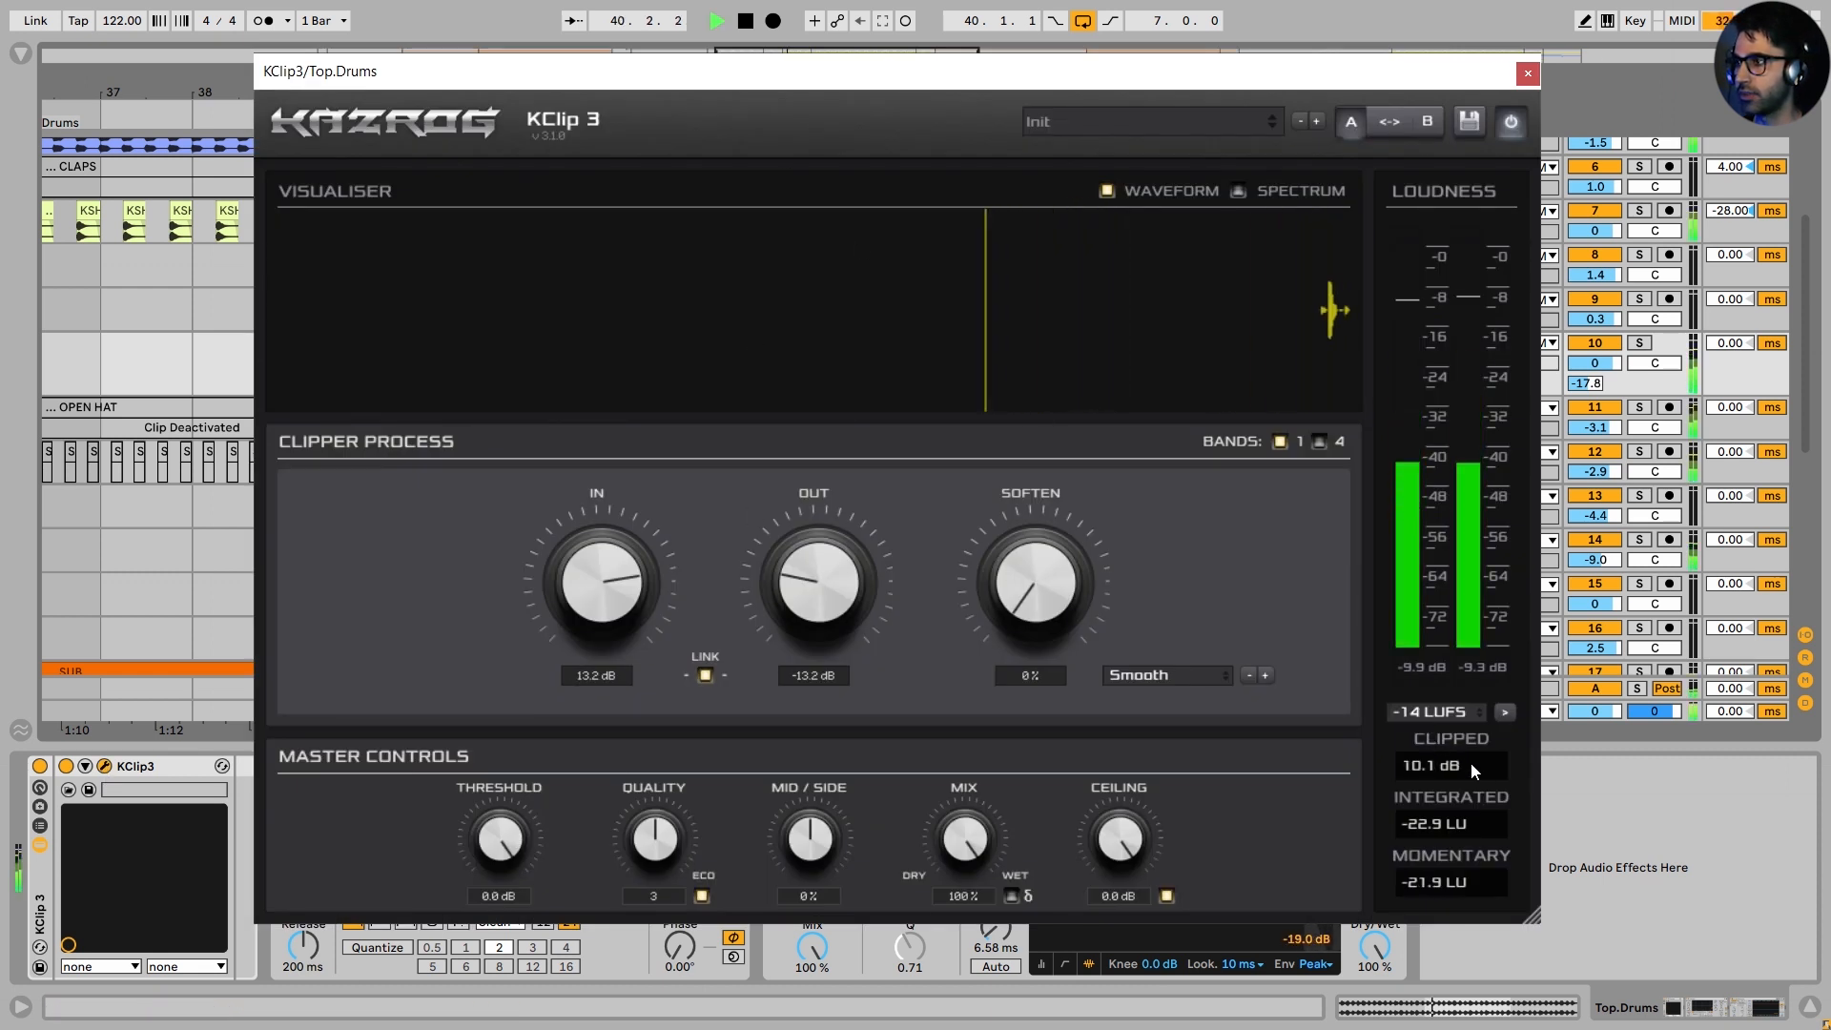
left_click(1438, 774)
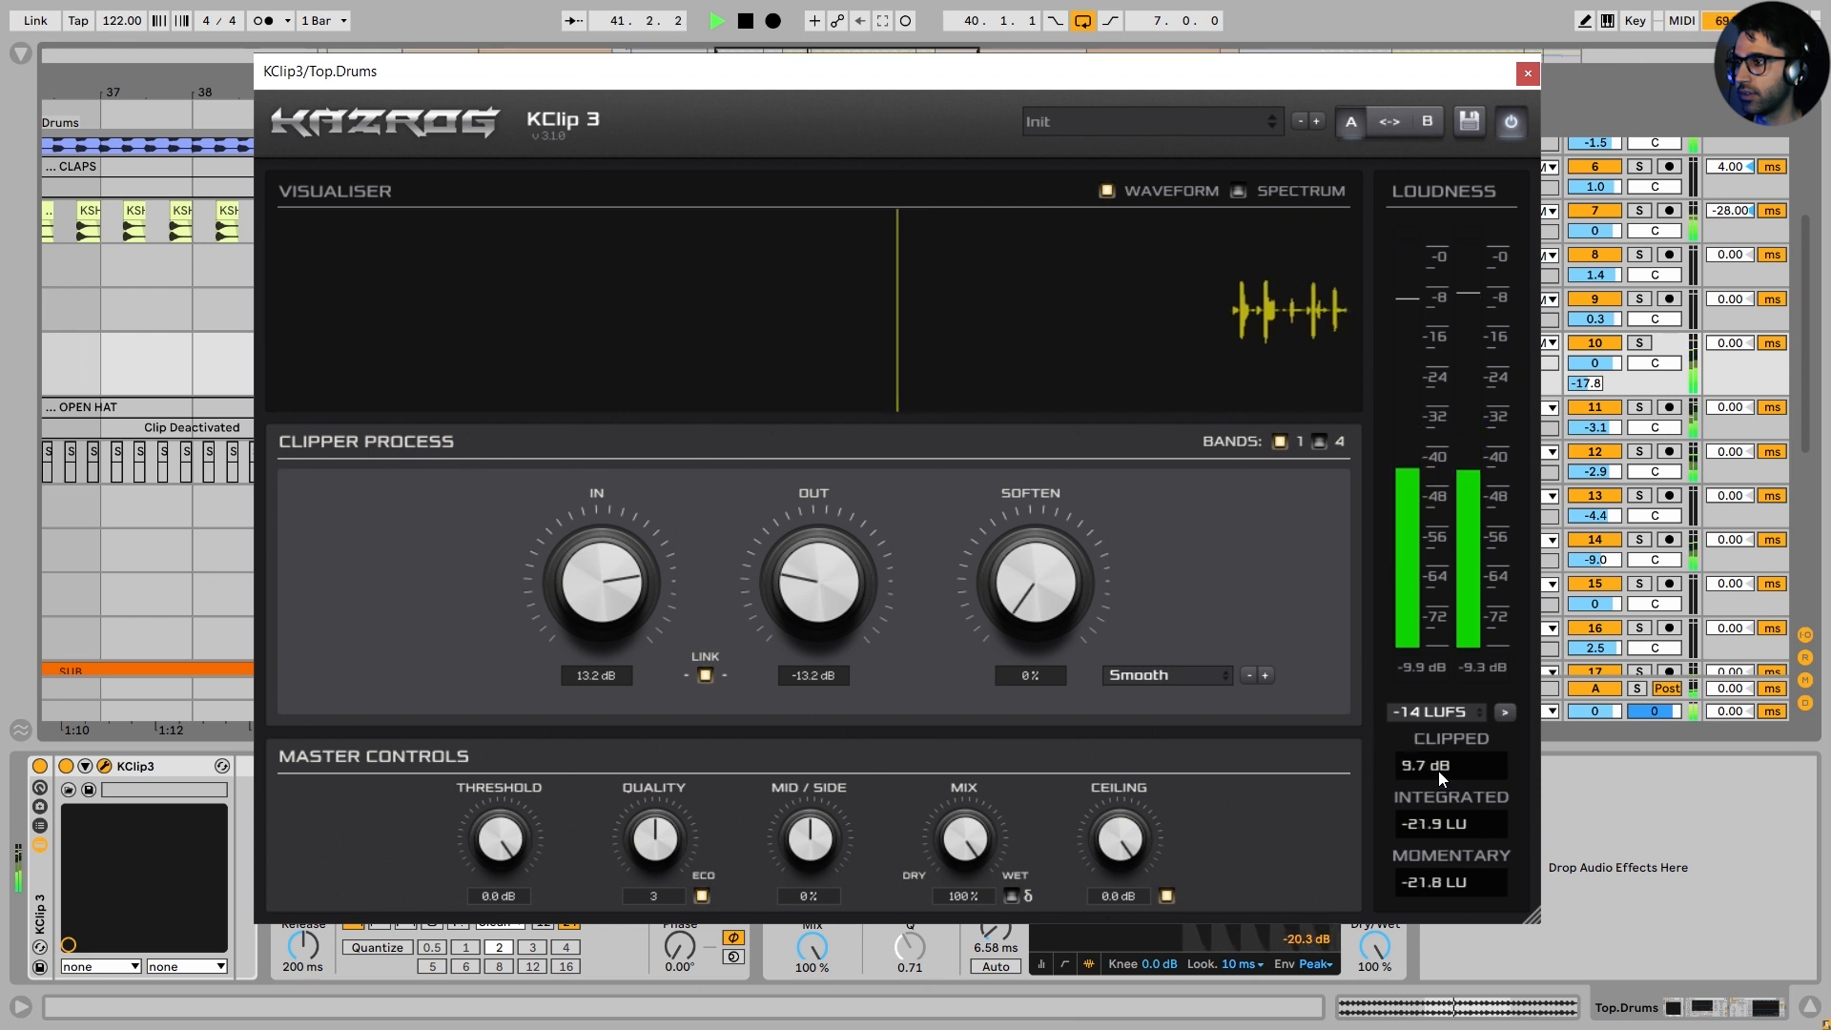
key("space")
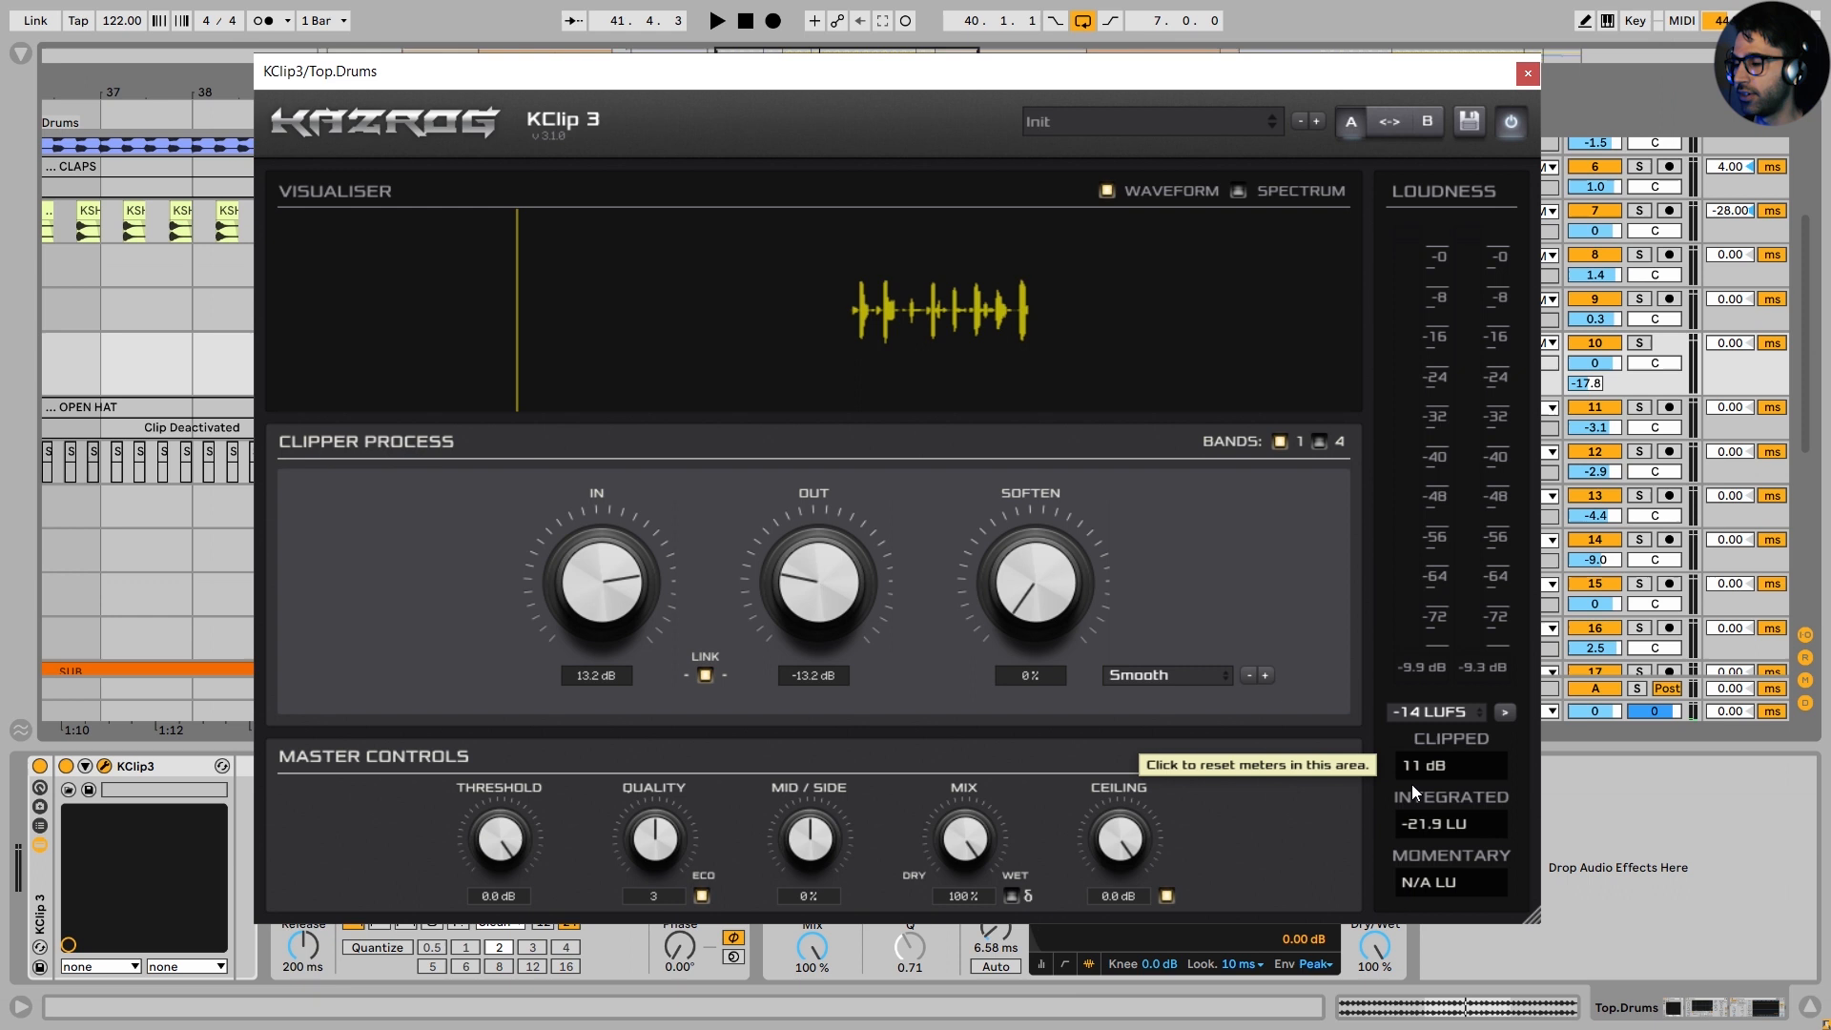
left_click(1527, 74)
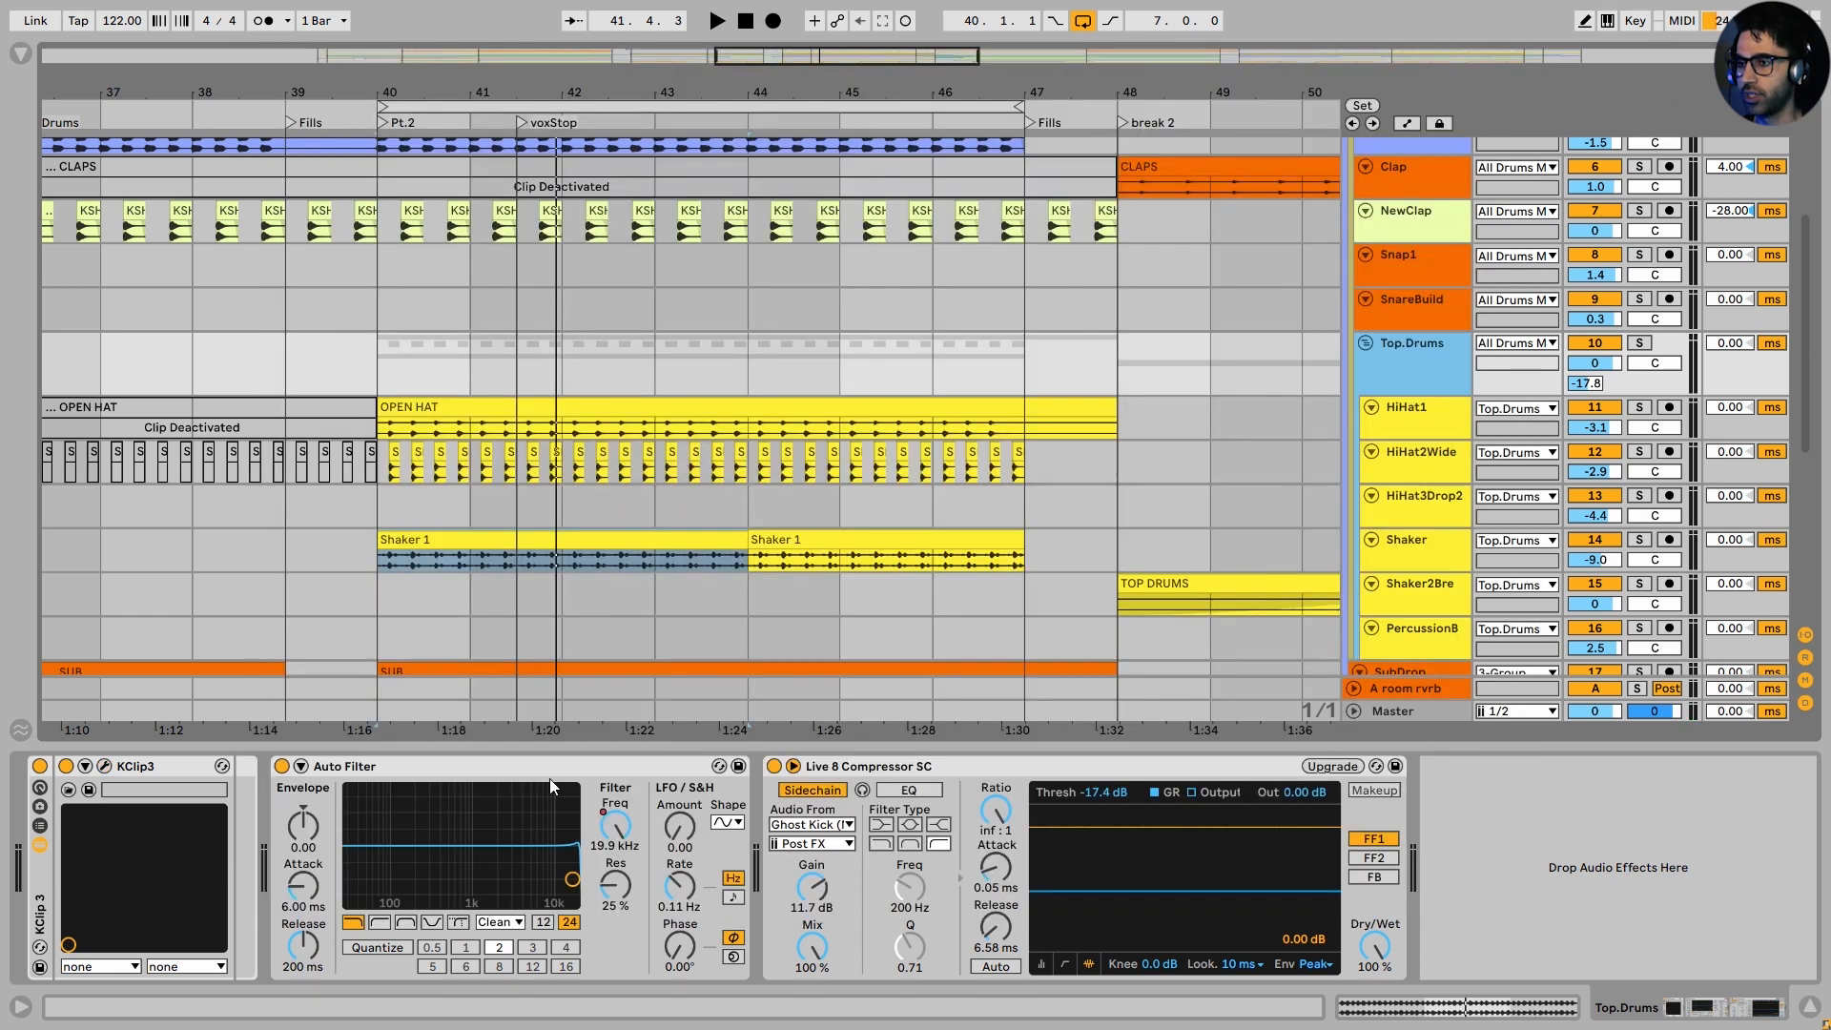
left_click(955, 778)
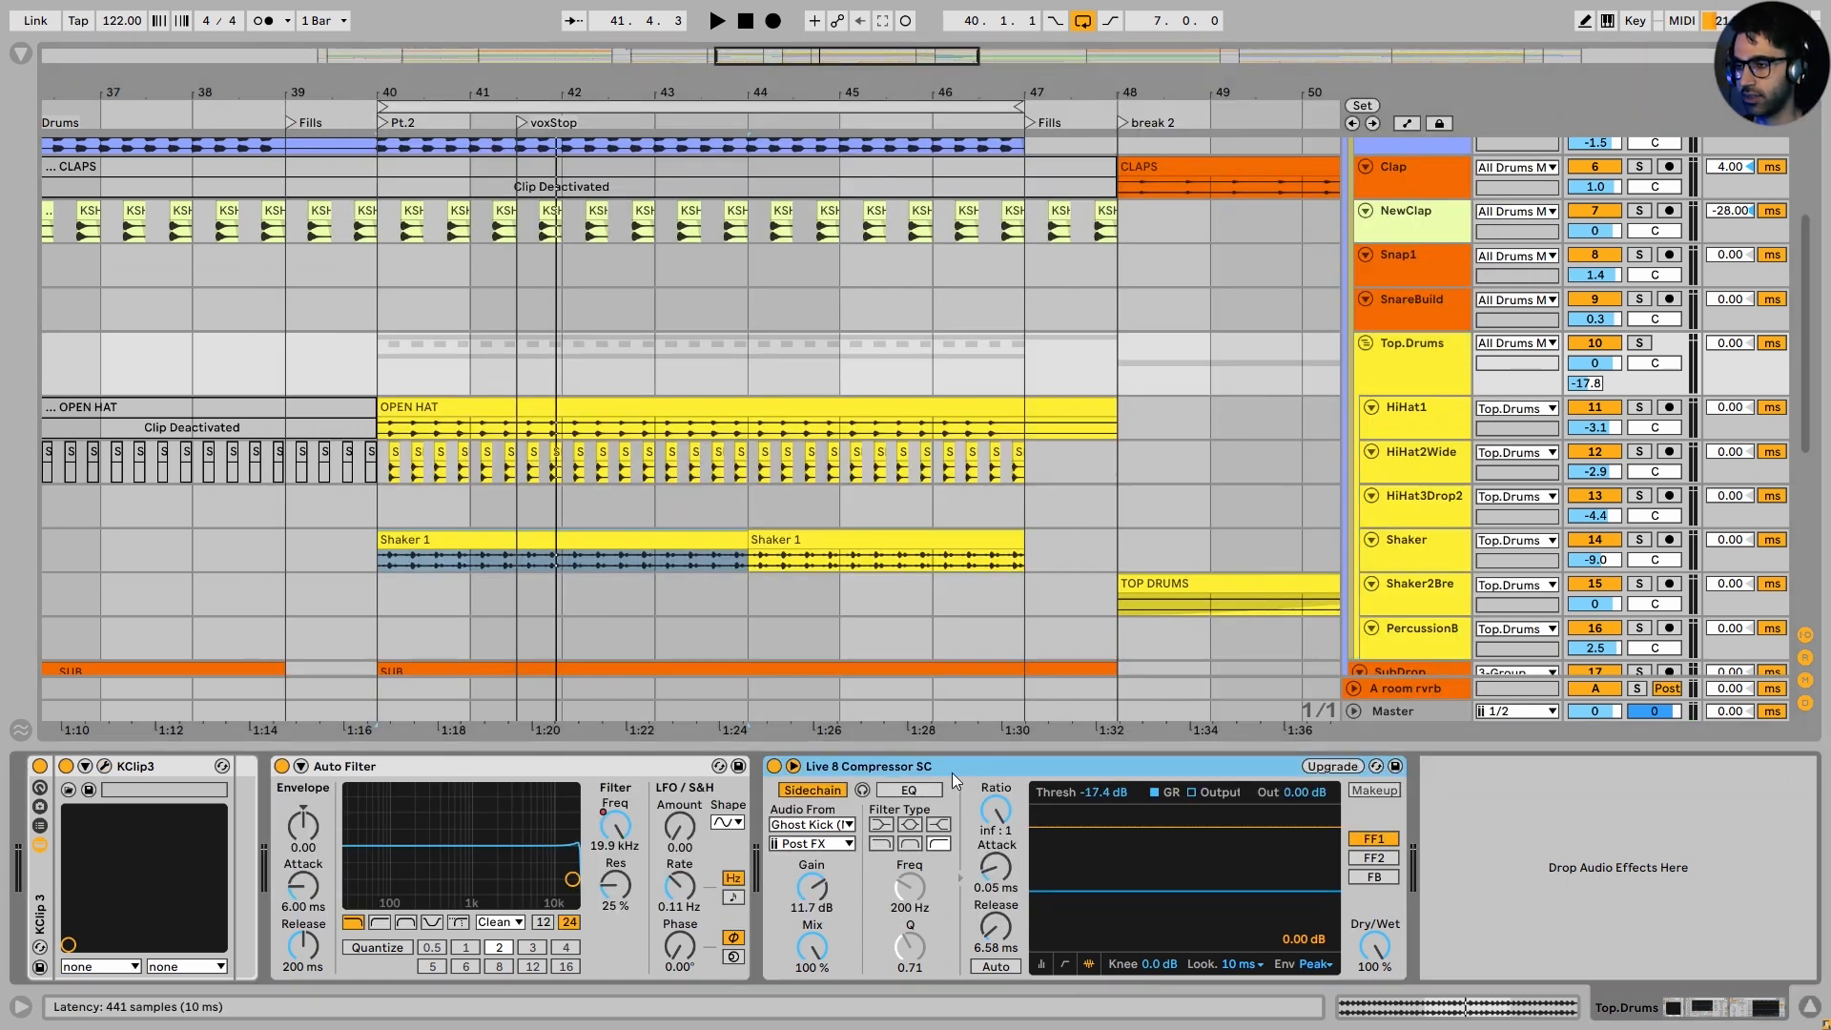
Solo the All Drums Mixed group and audition the drum mix repeatedly from bar 40
scroll(391, 242, "up", 3)
left_click(391, 242)
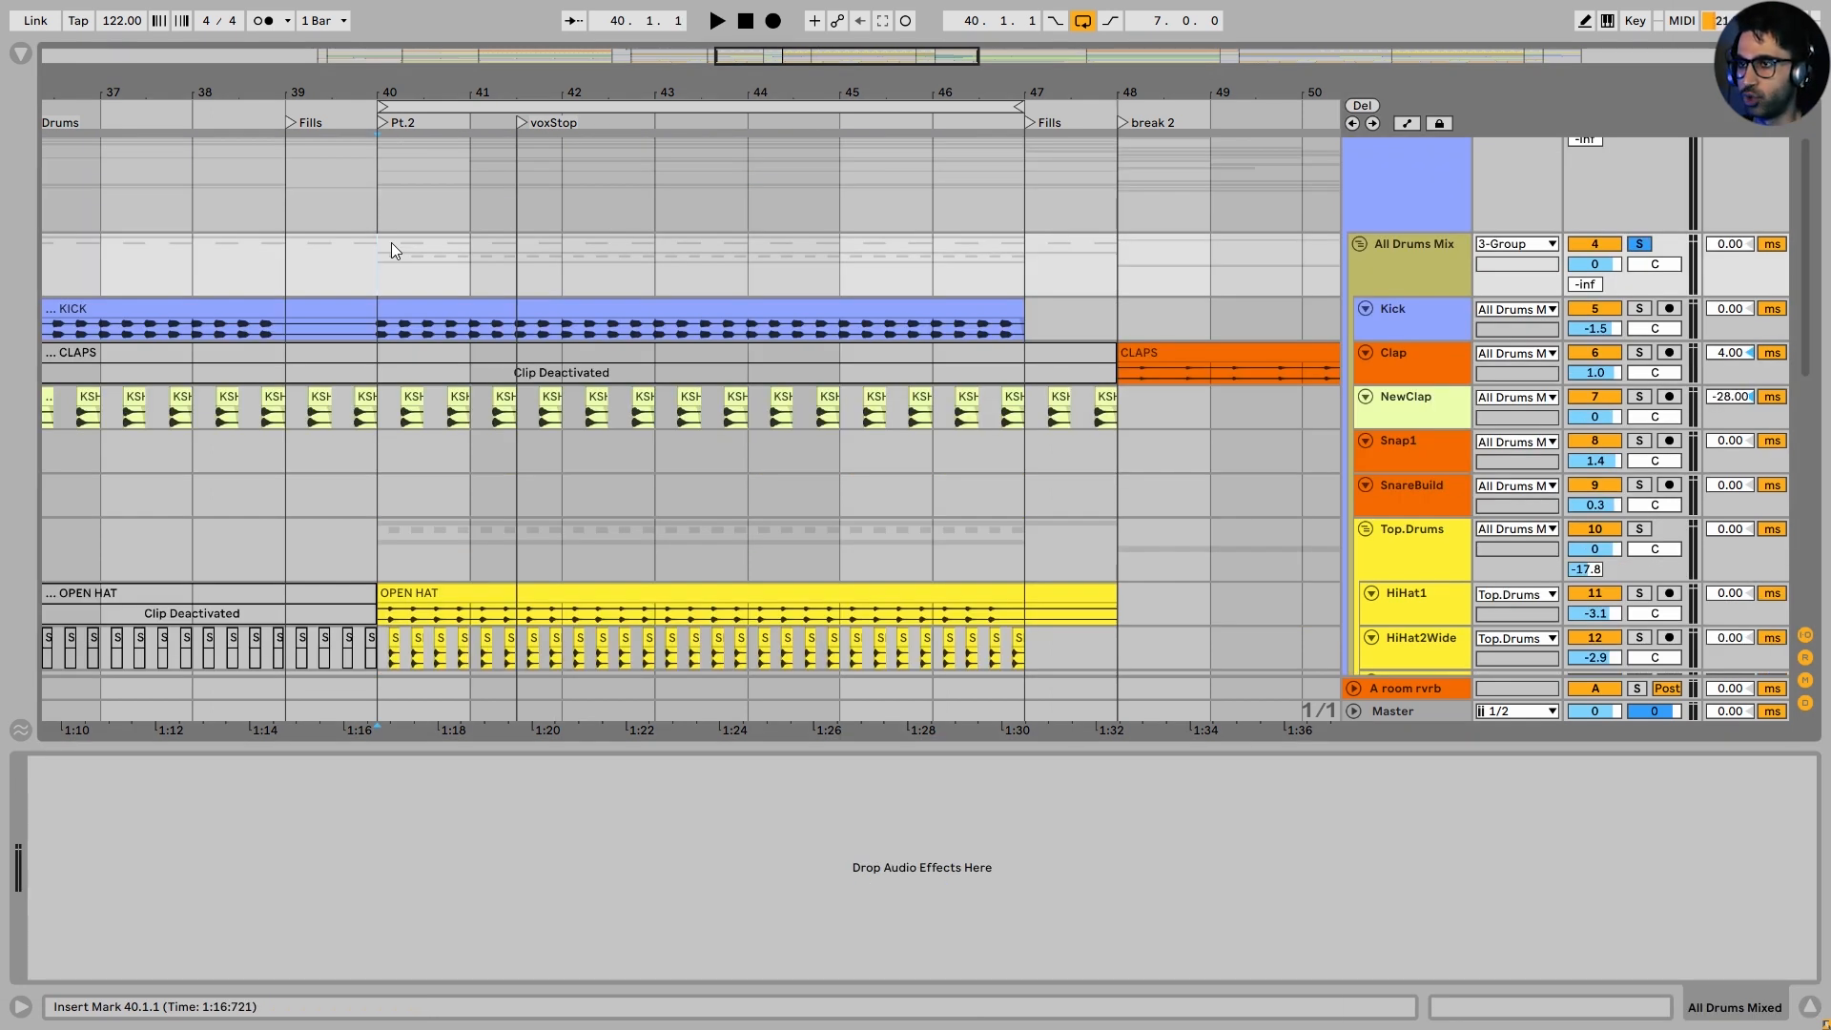
key("space")
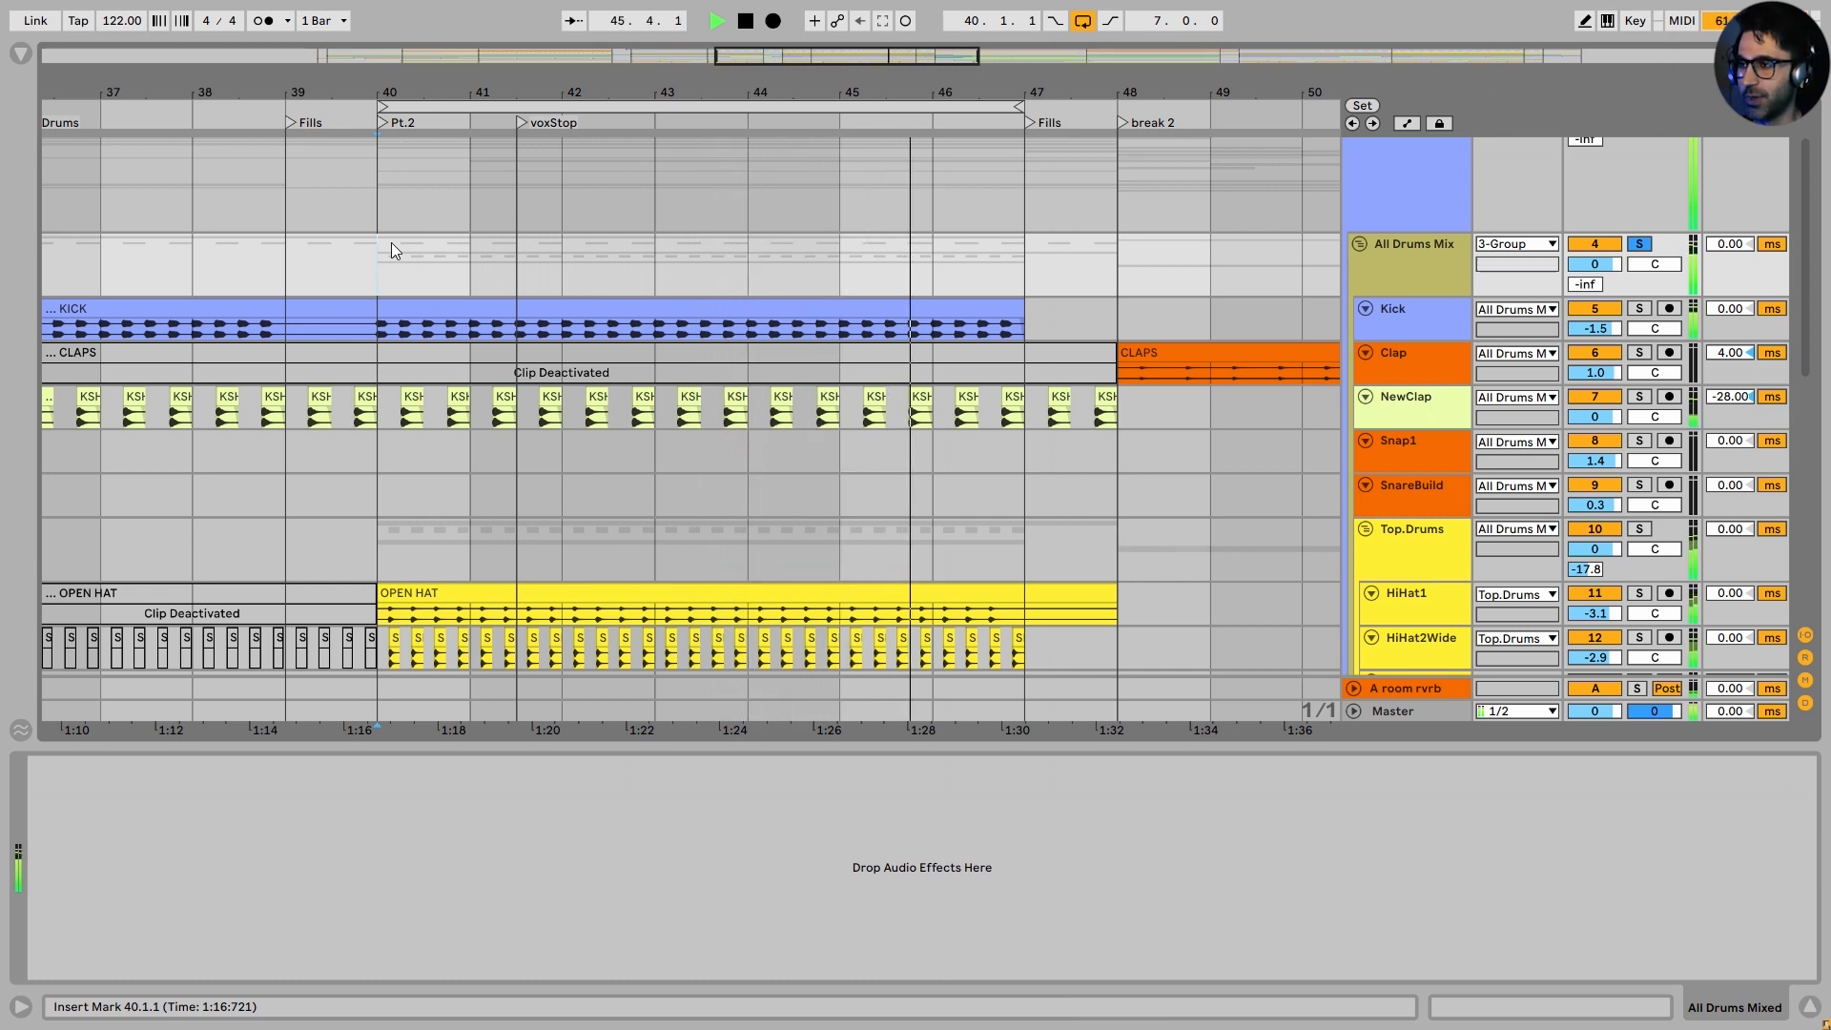
key("space")
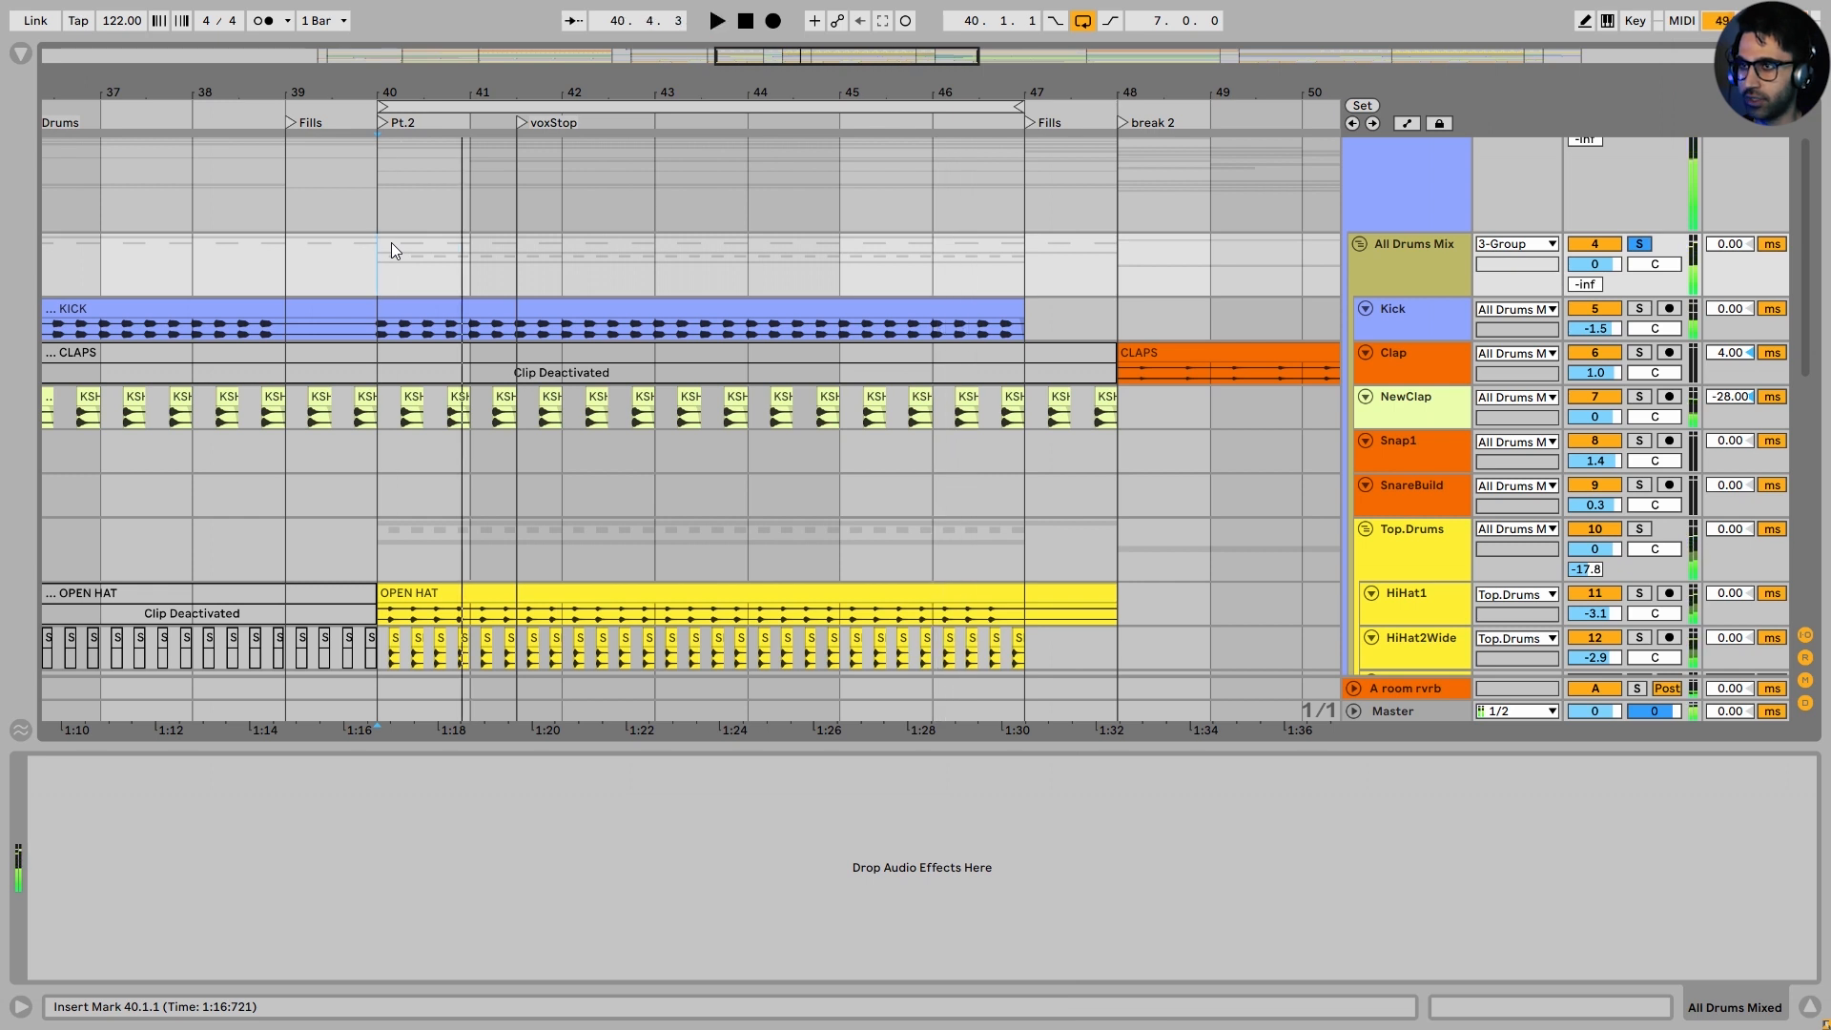
key("space")
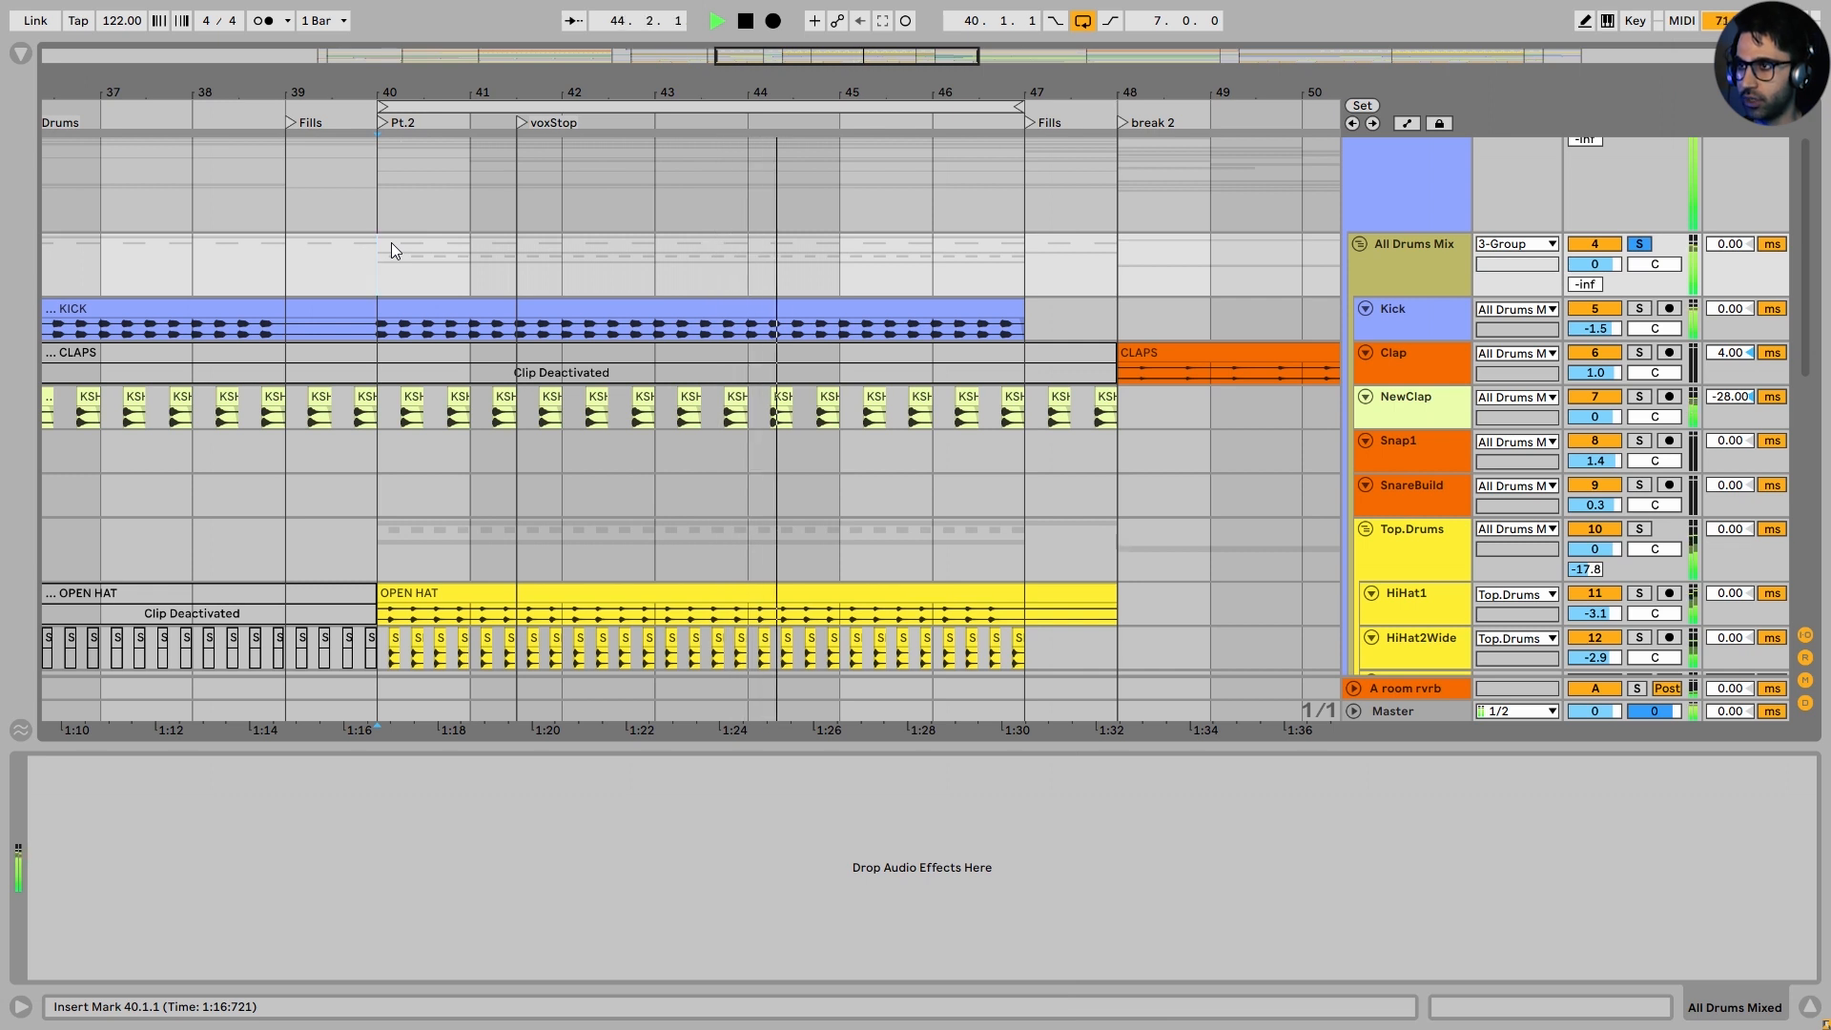
key("space")
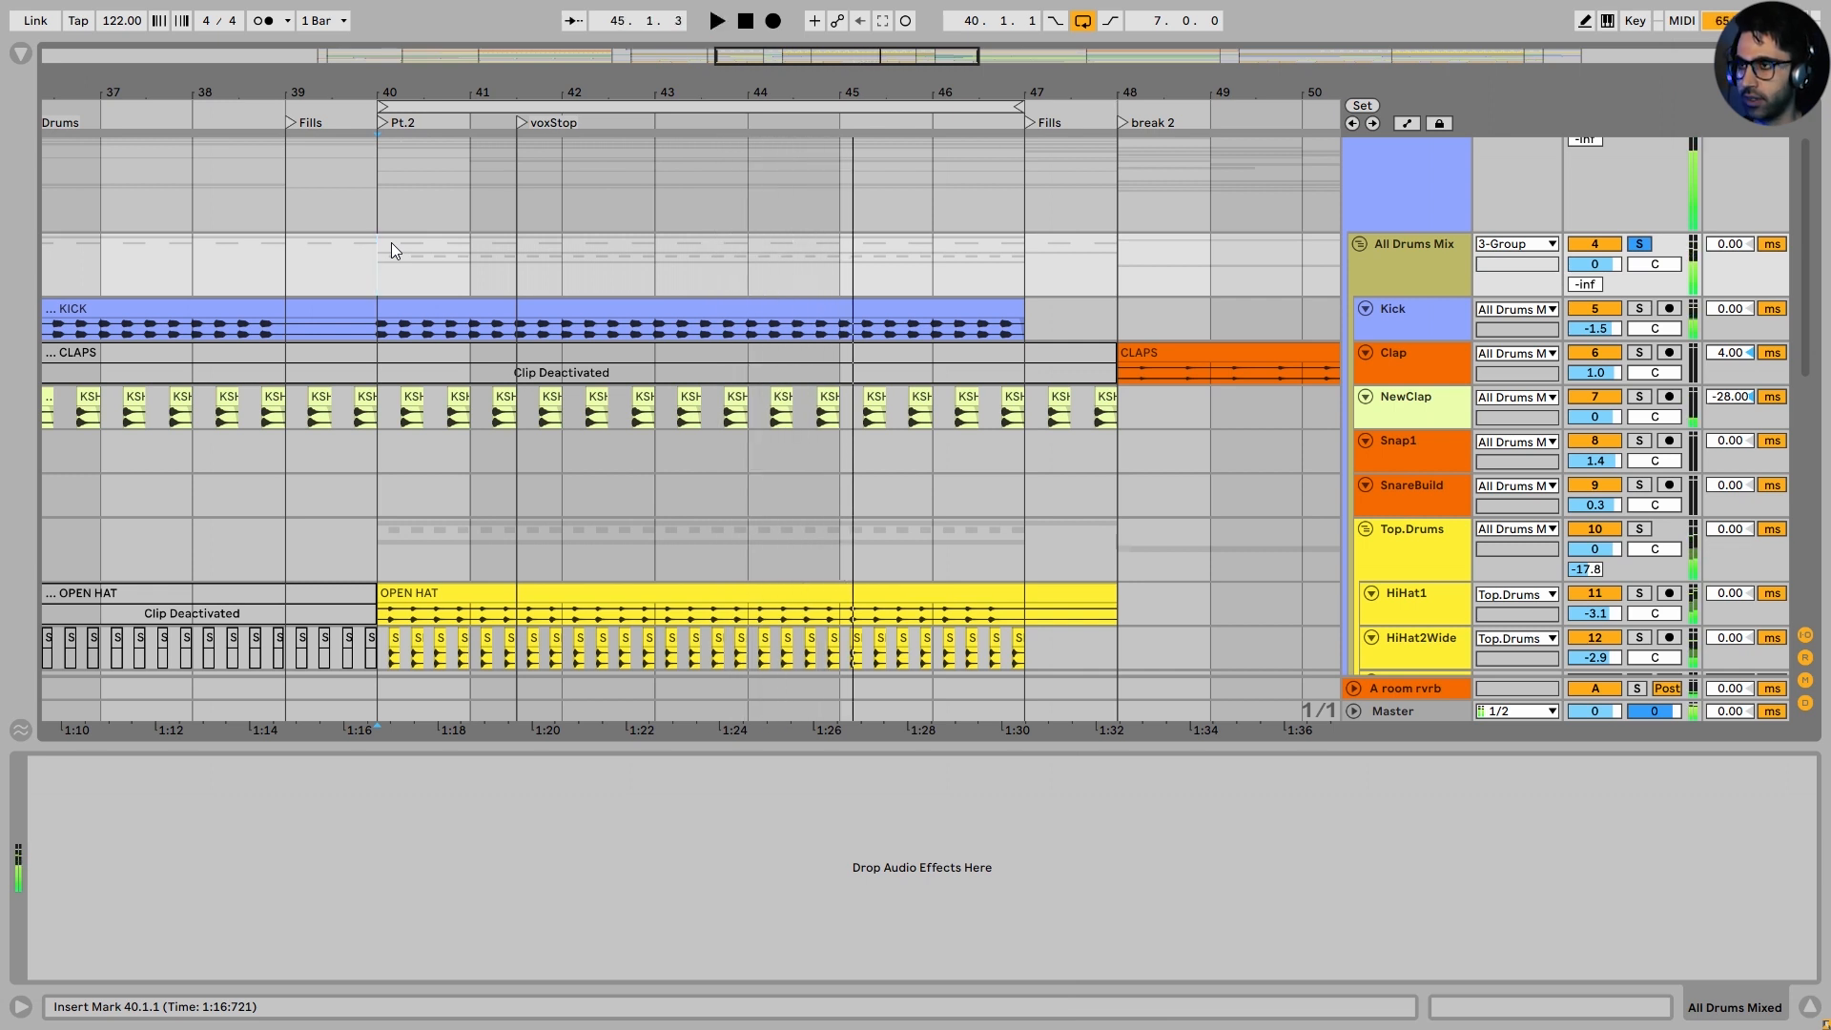
key("space")
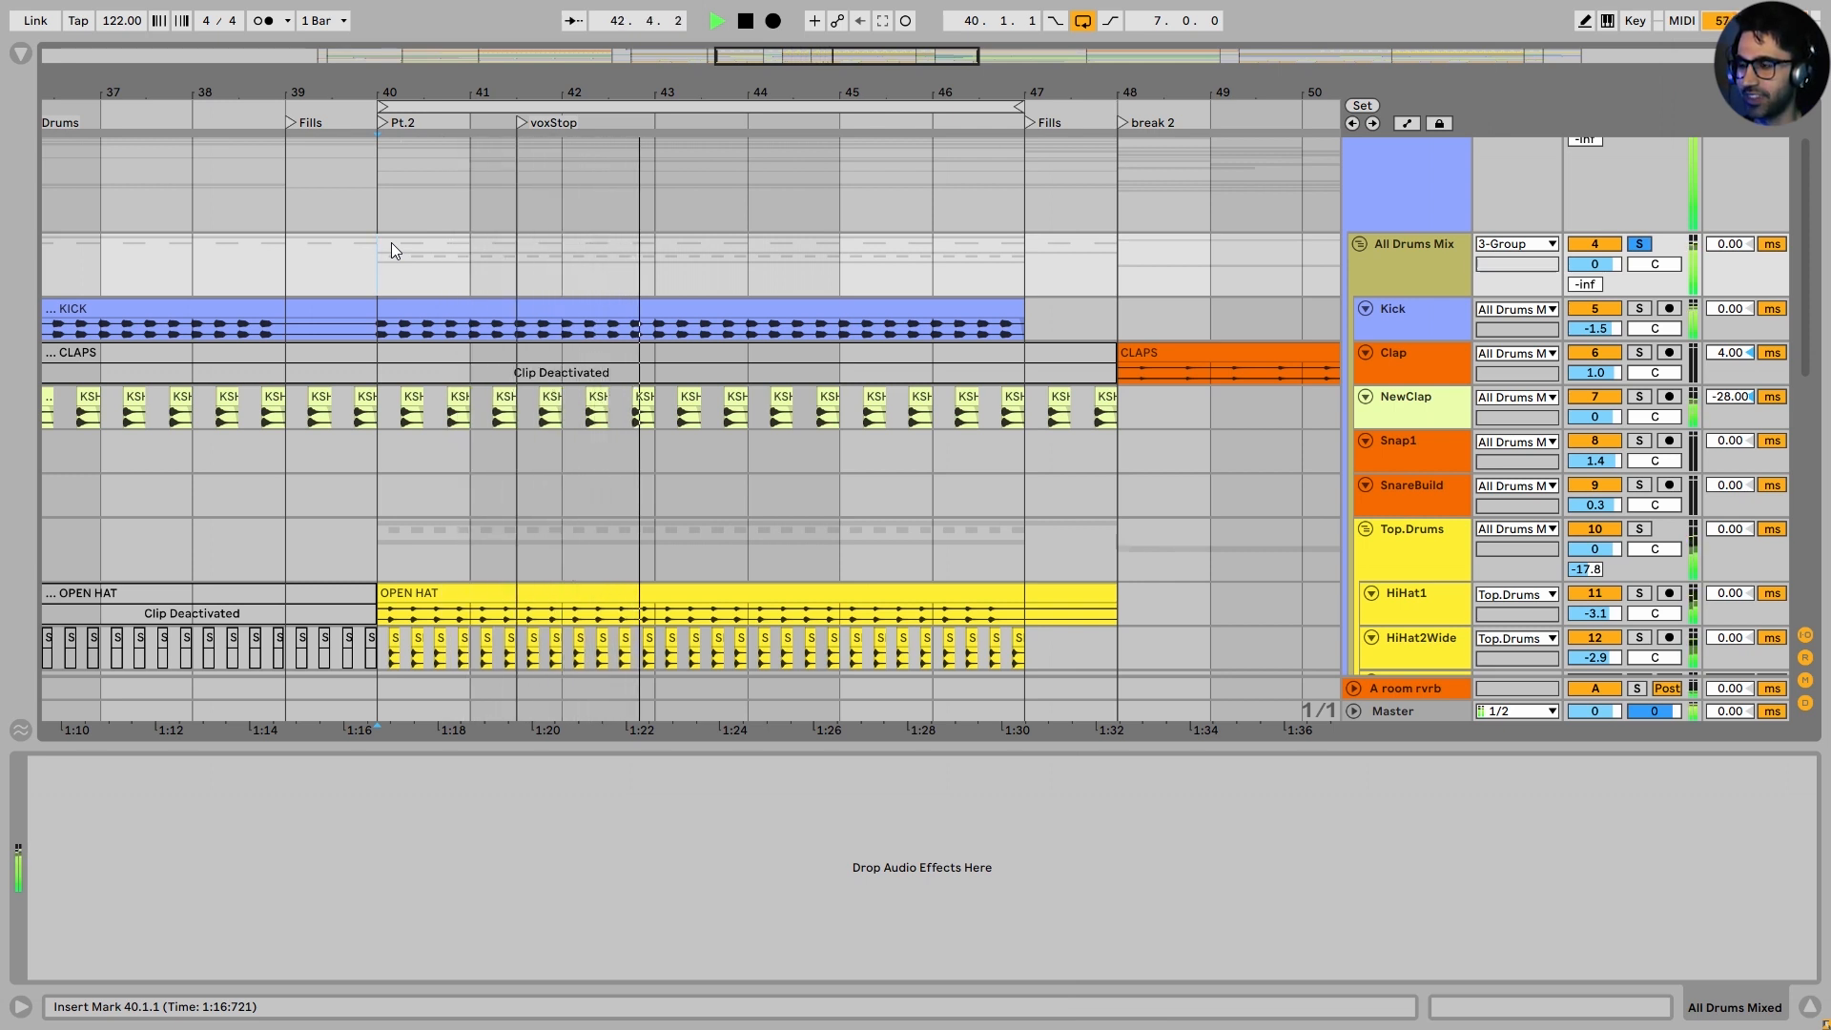
key("space")
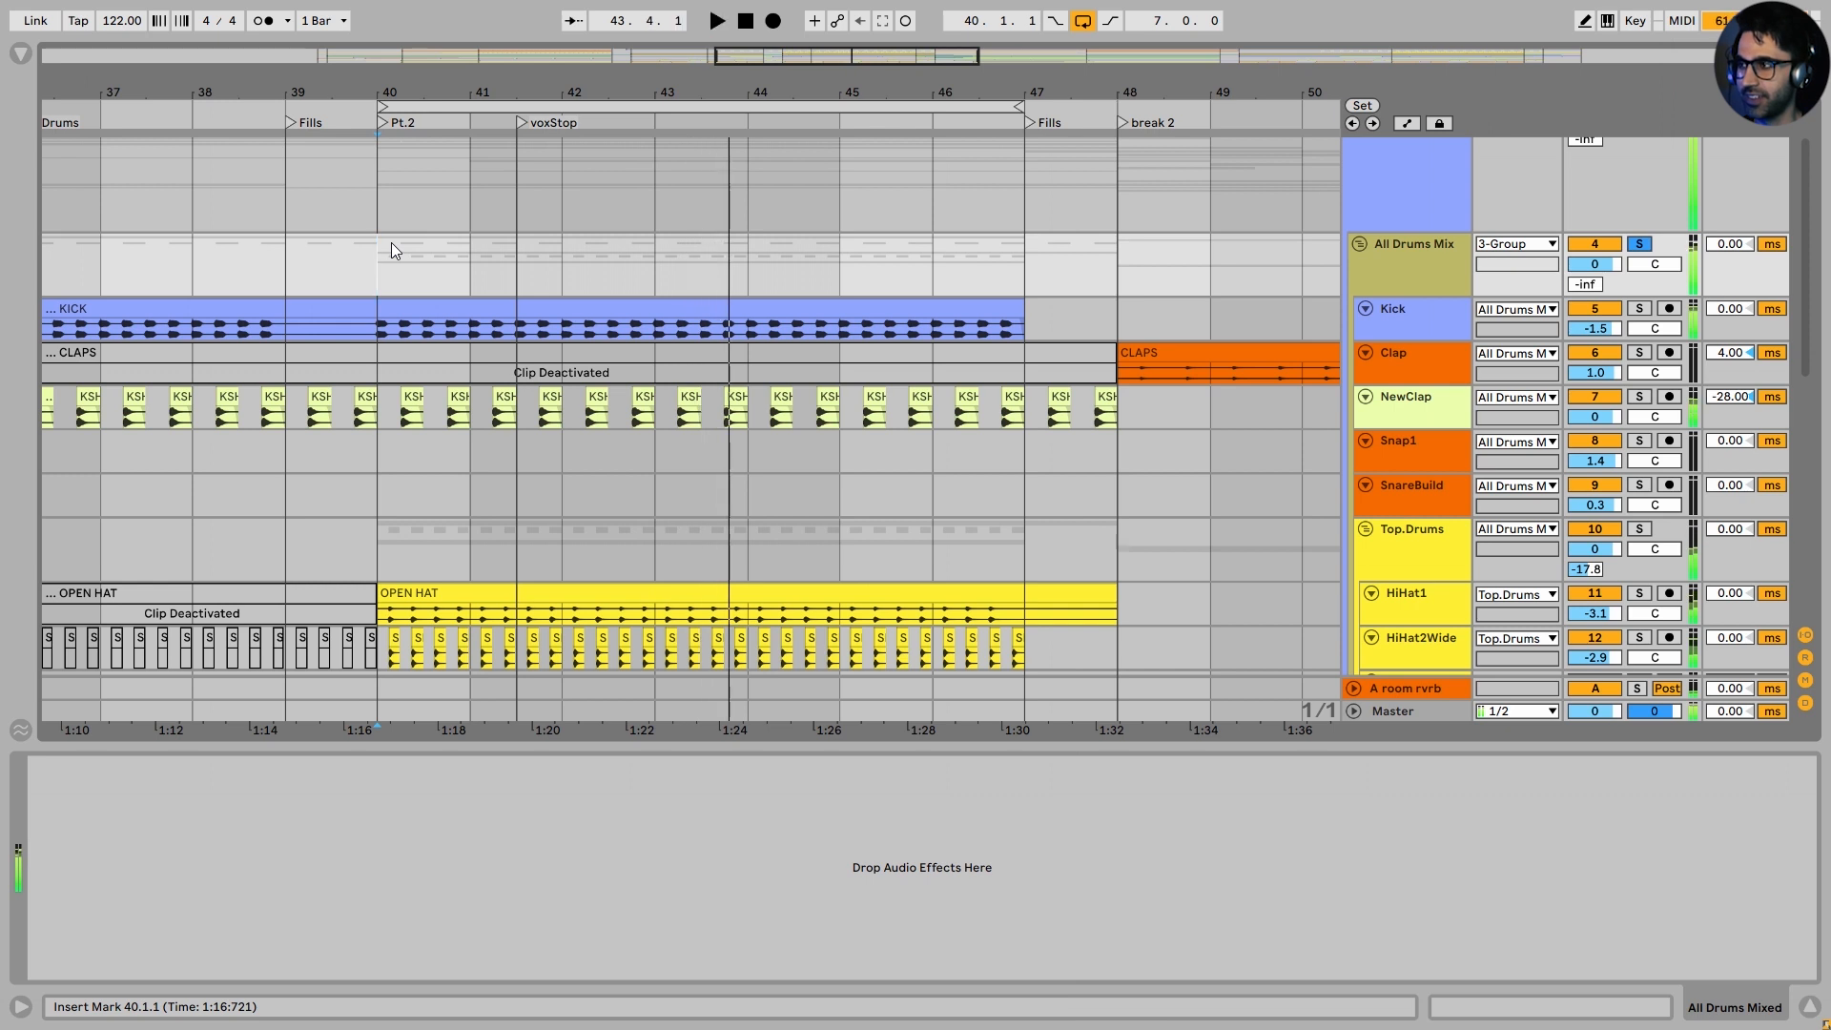
Unsolo the All Drums Mixed group and listen to the drums within the full mix from bar 40
key("space")
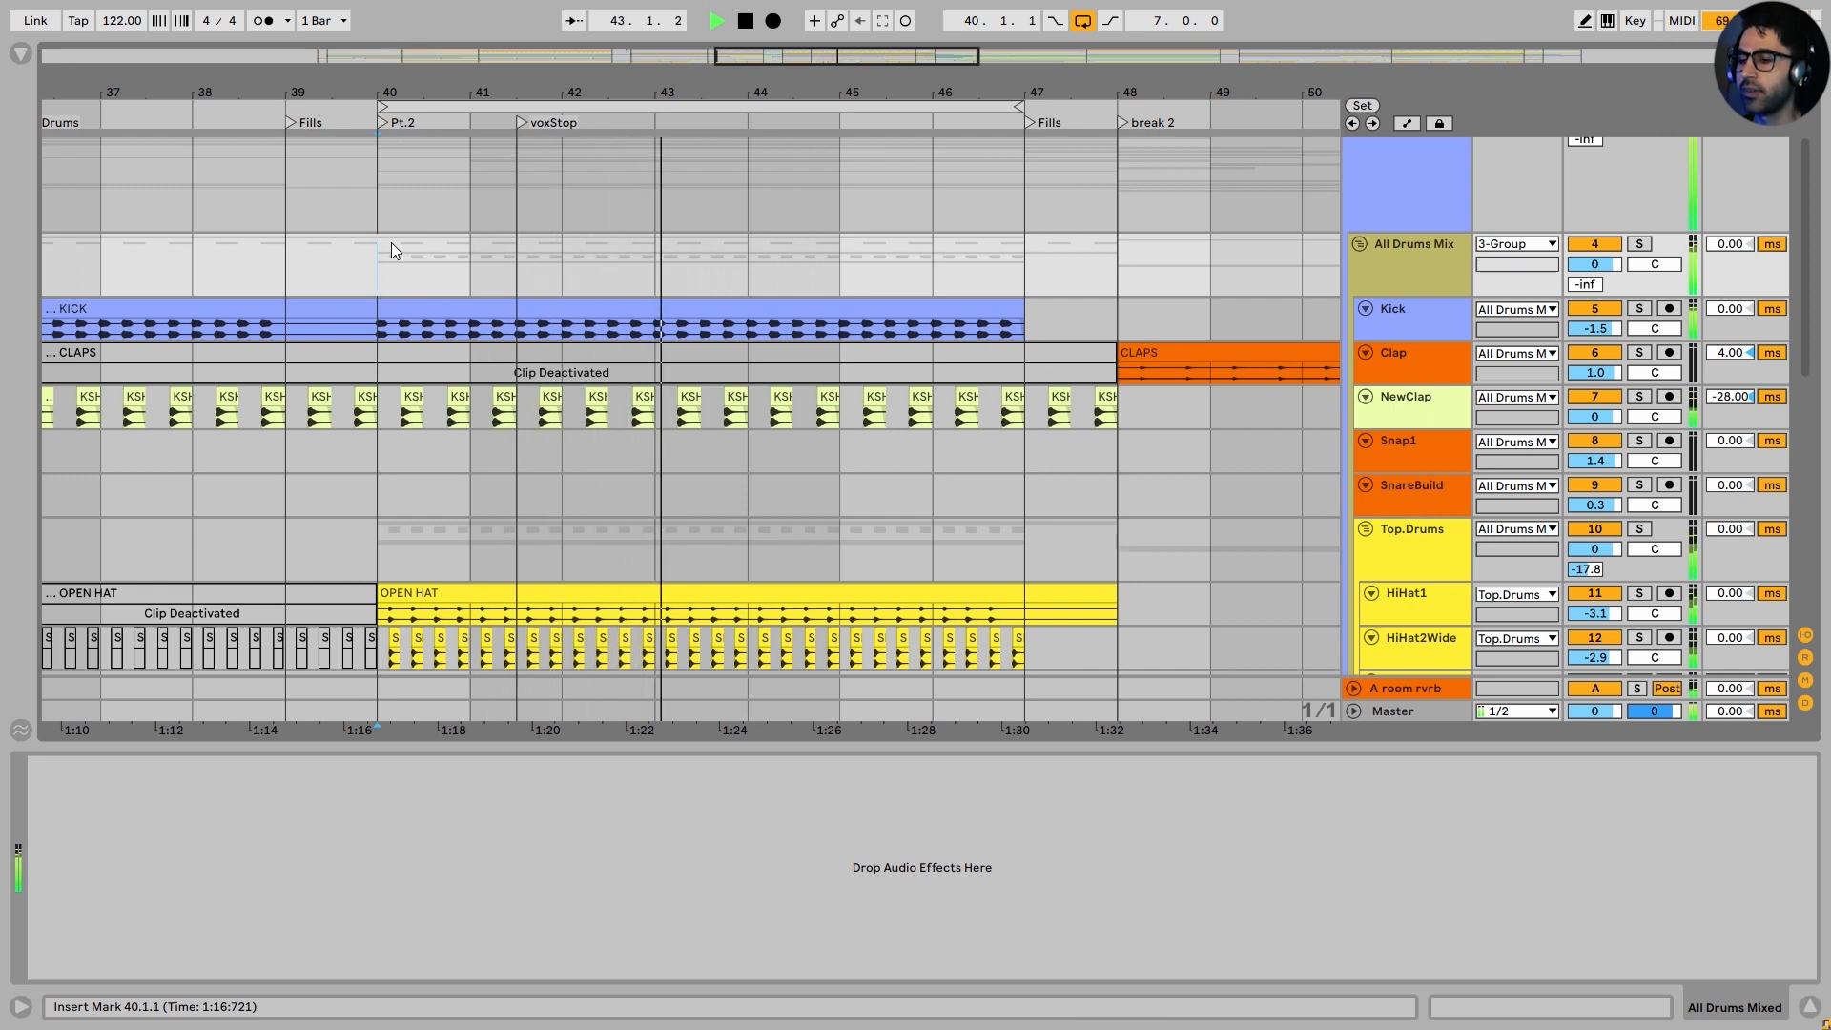
key("space")
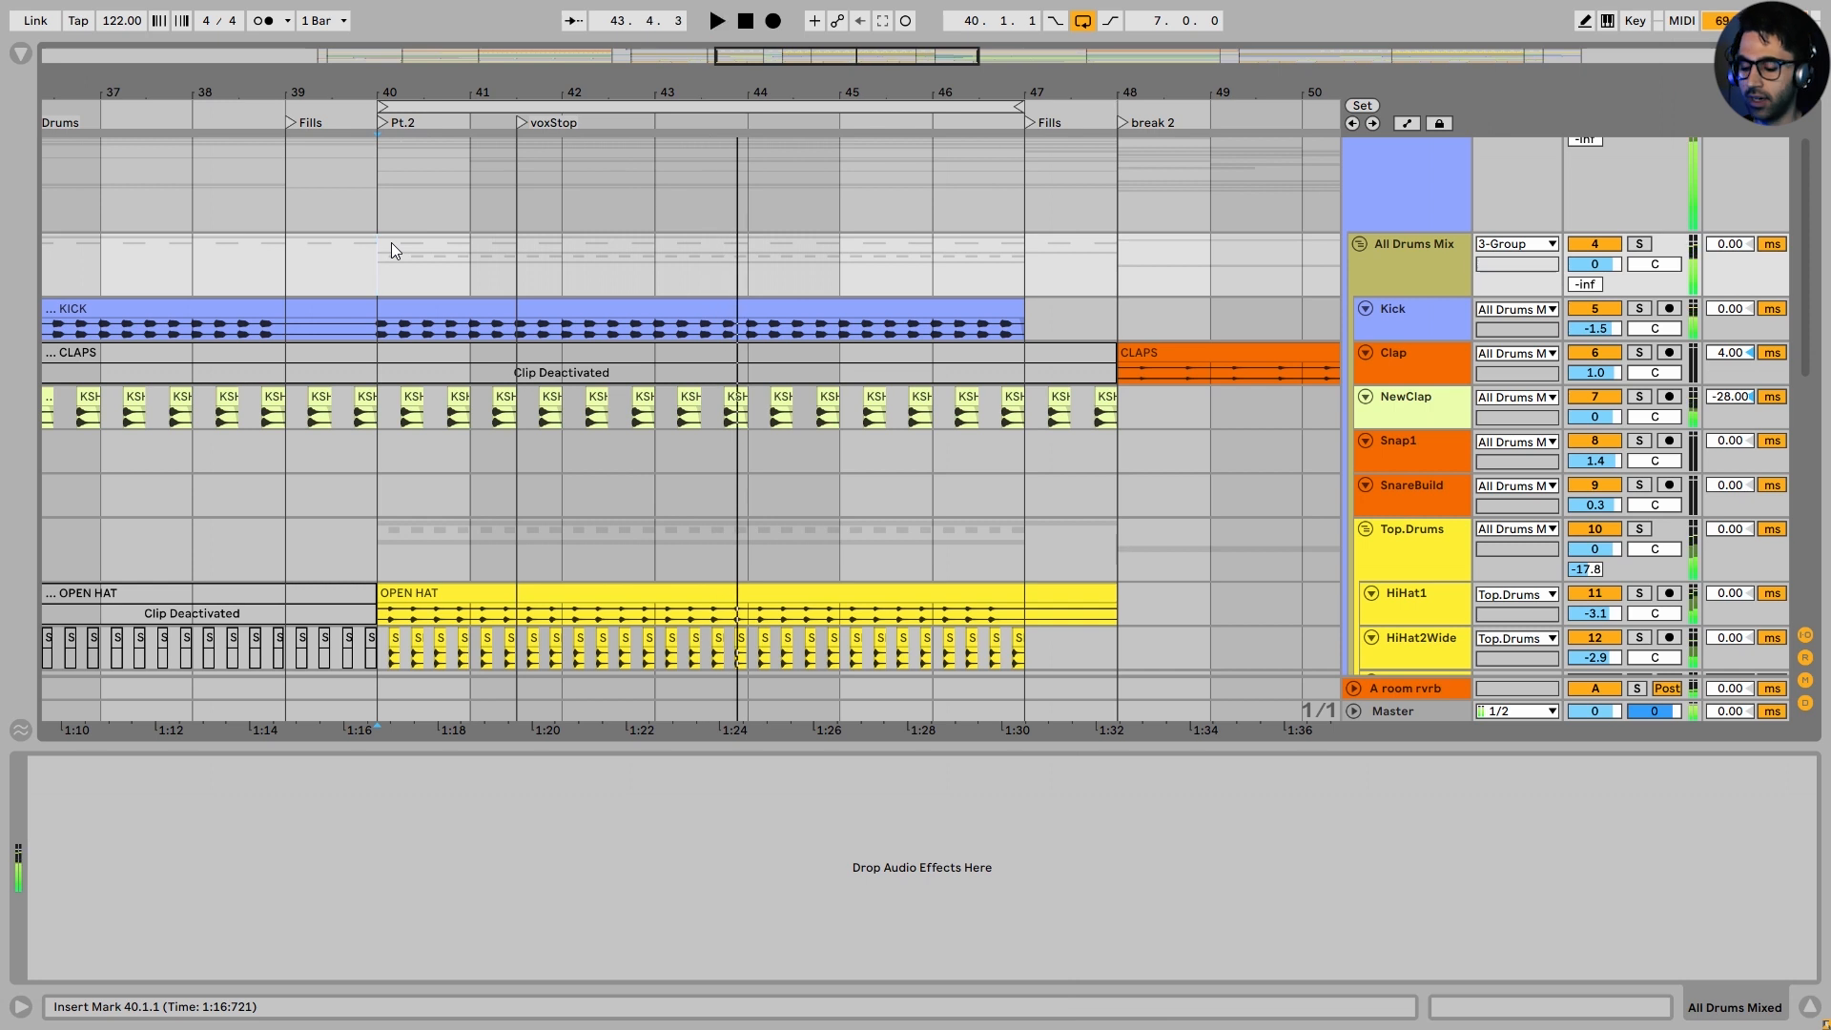
key("space")
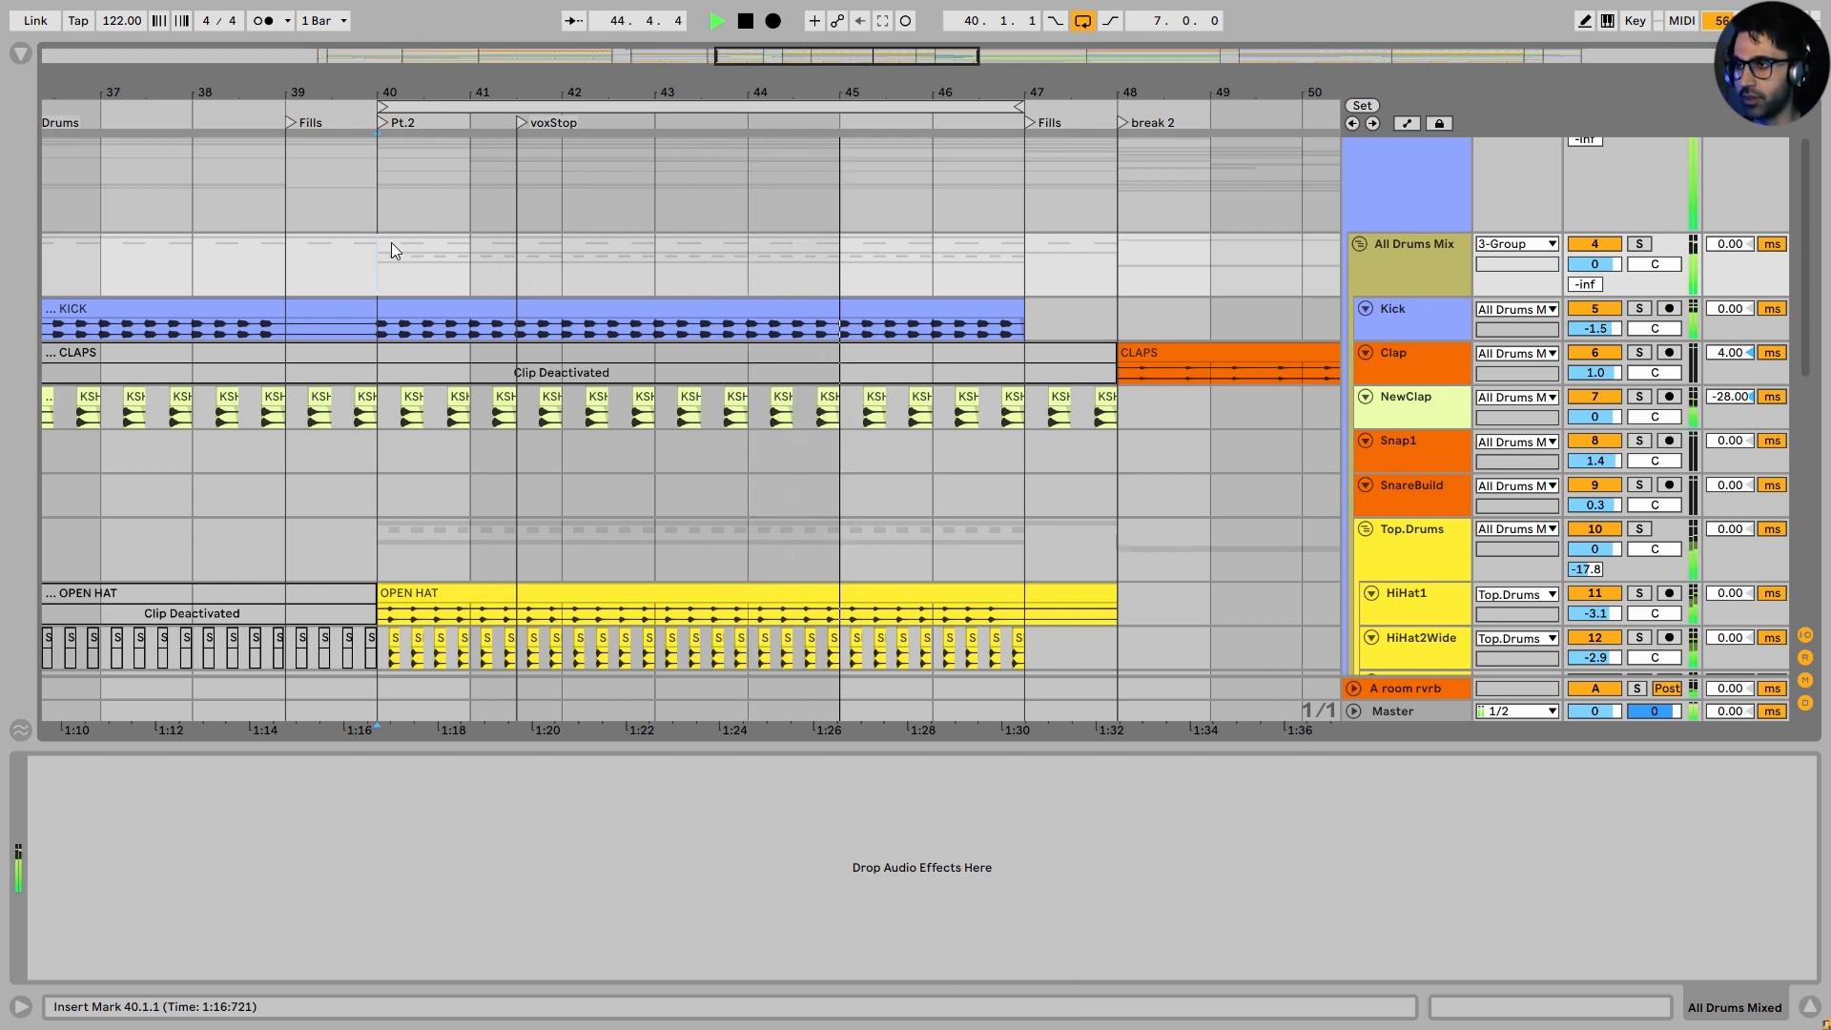
key("space")
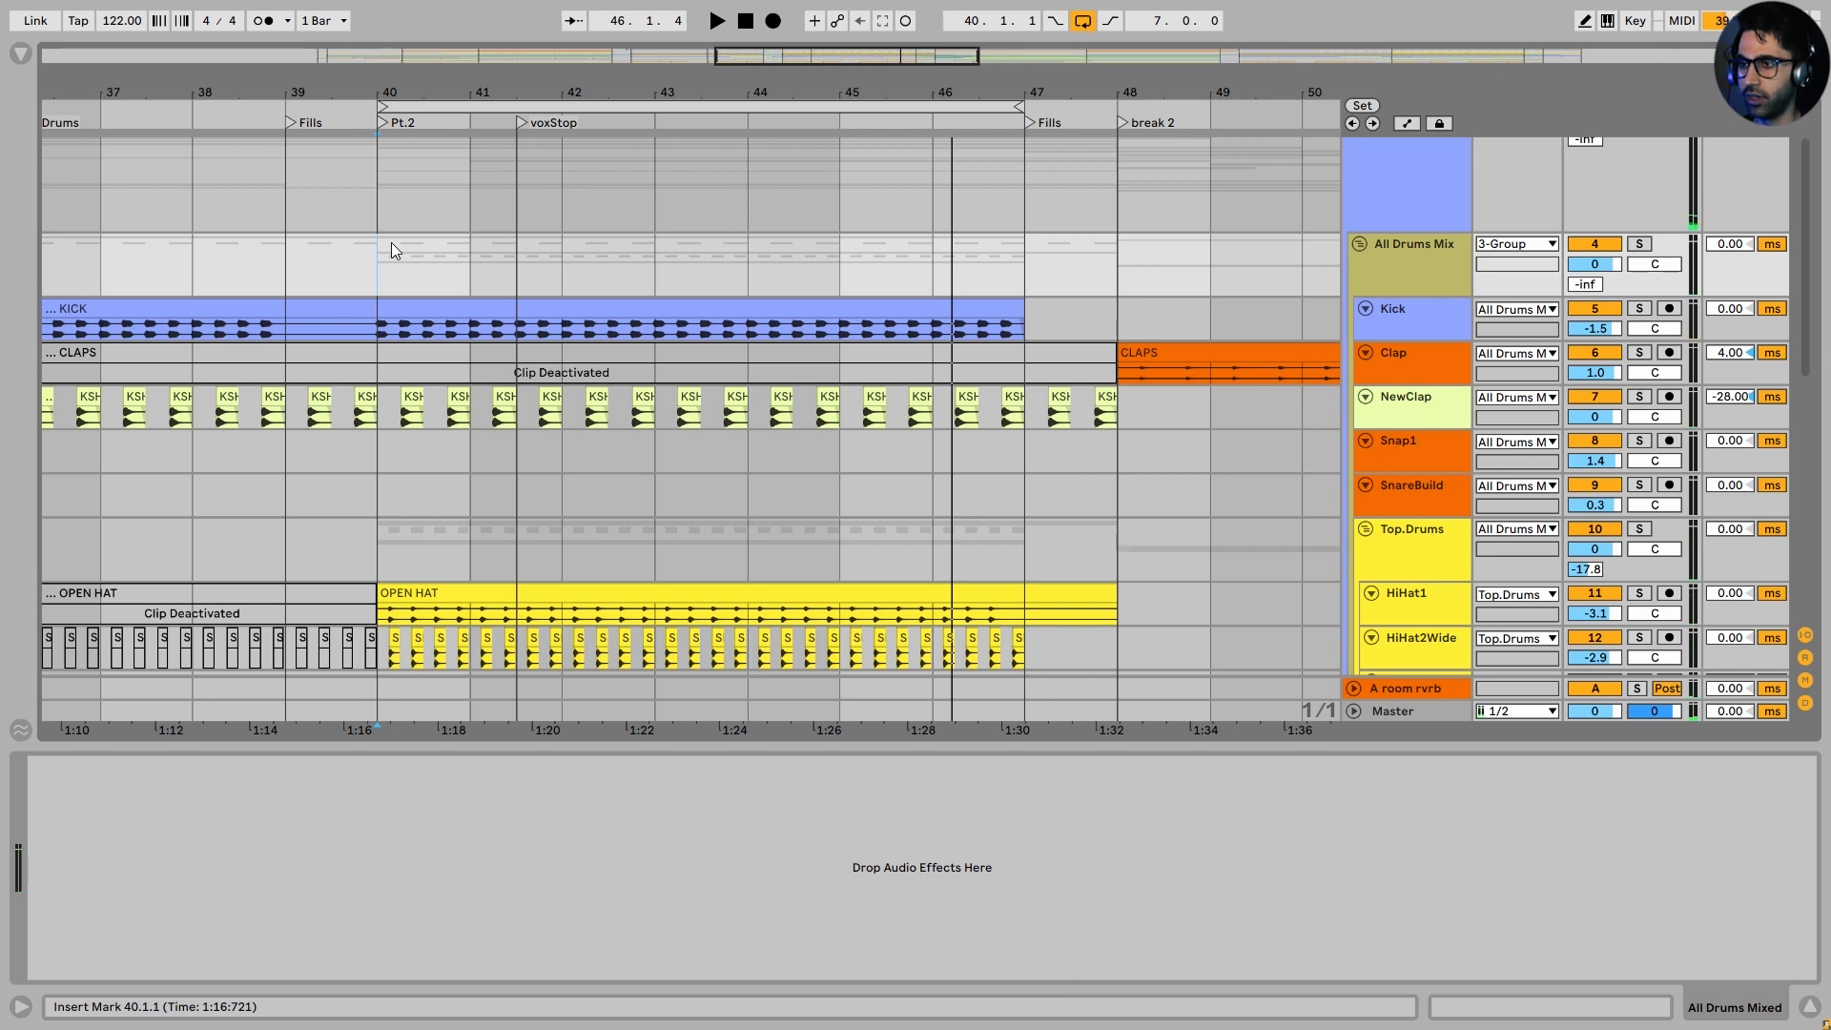